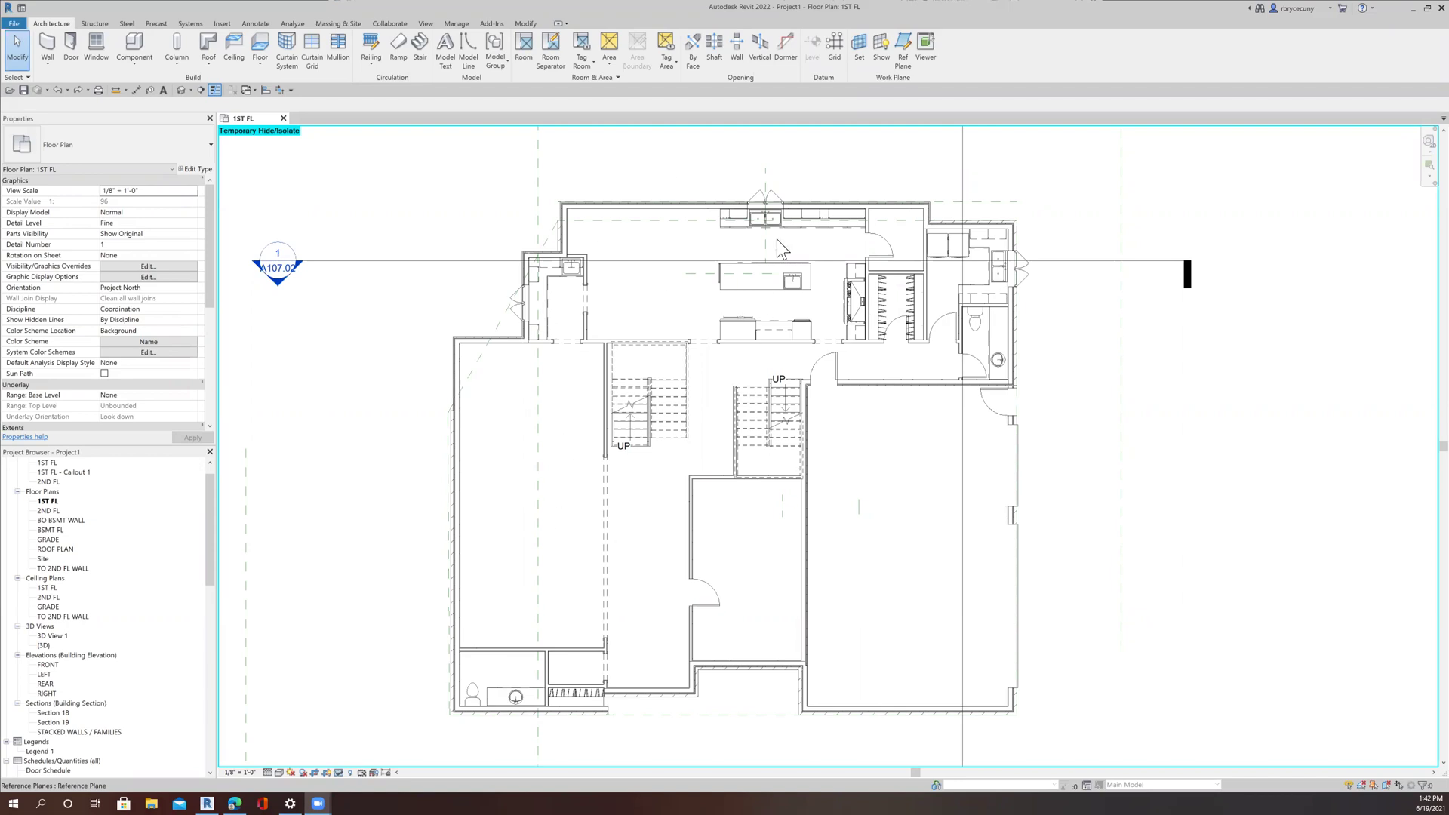
Extend the wall along the outer side of the right staircase up to the kitchen's rear wall.
scroll(774, 276, down, 1)
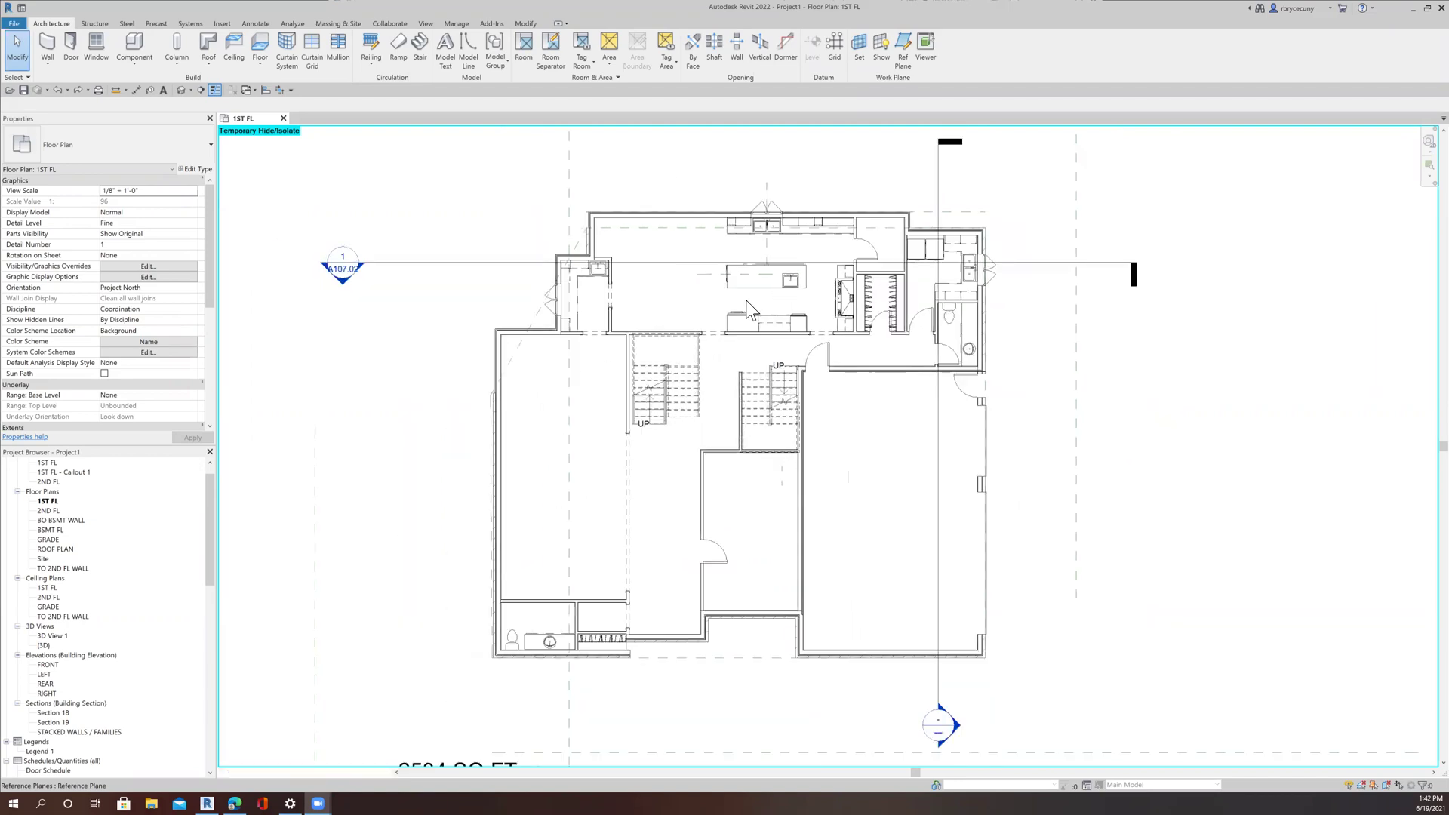
middle_drag(708, 321, 671, 326)
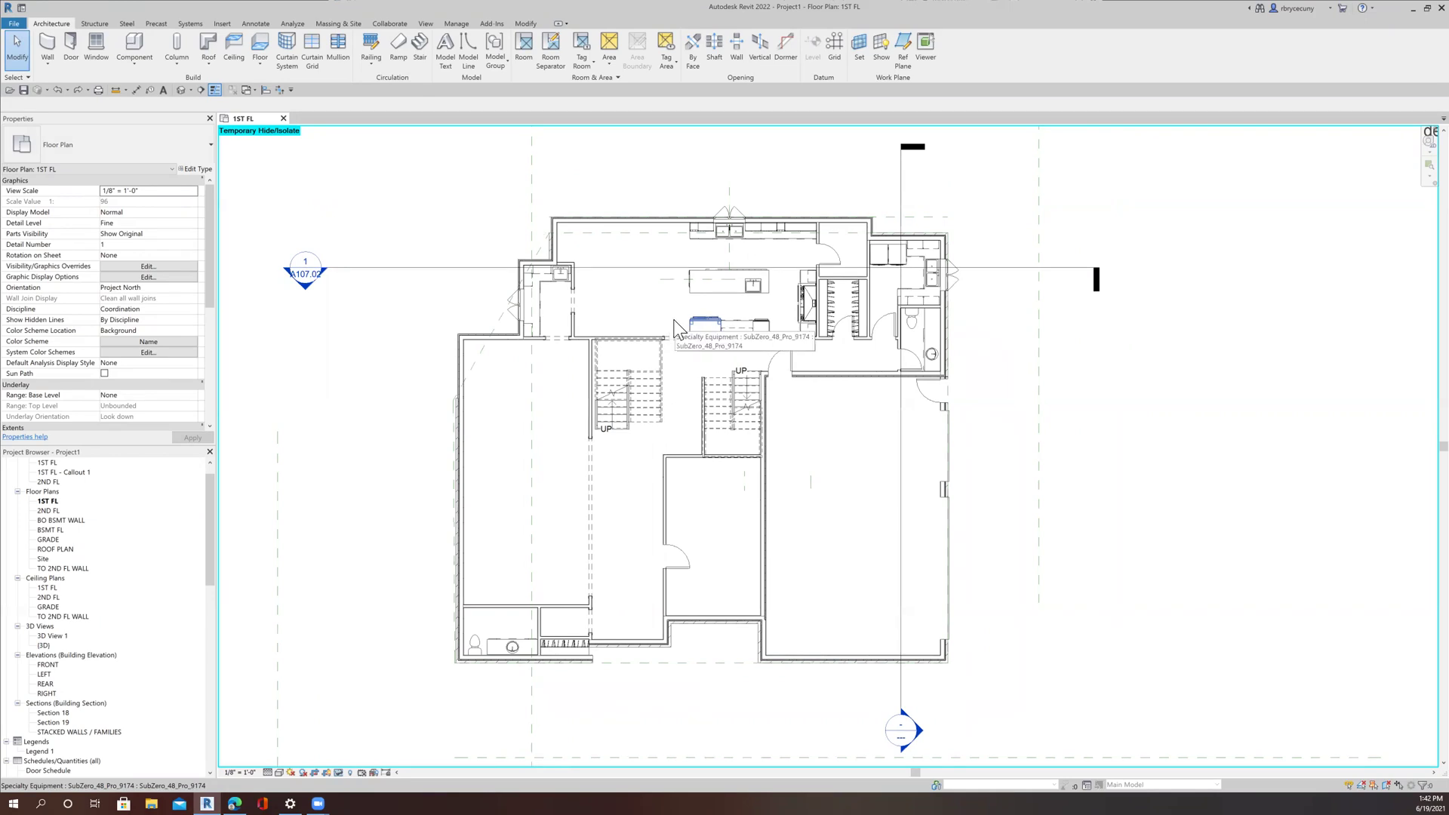
scroll(670, 326, up, 1)
middle_drag(670, 326, 606, 360)
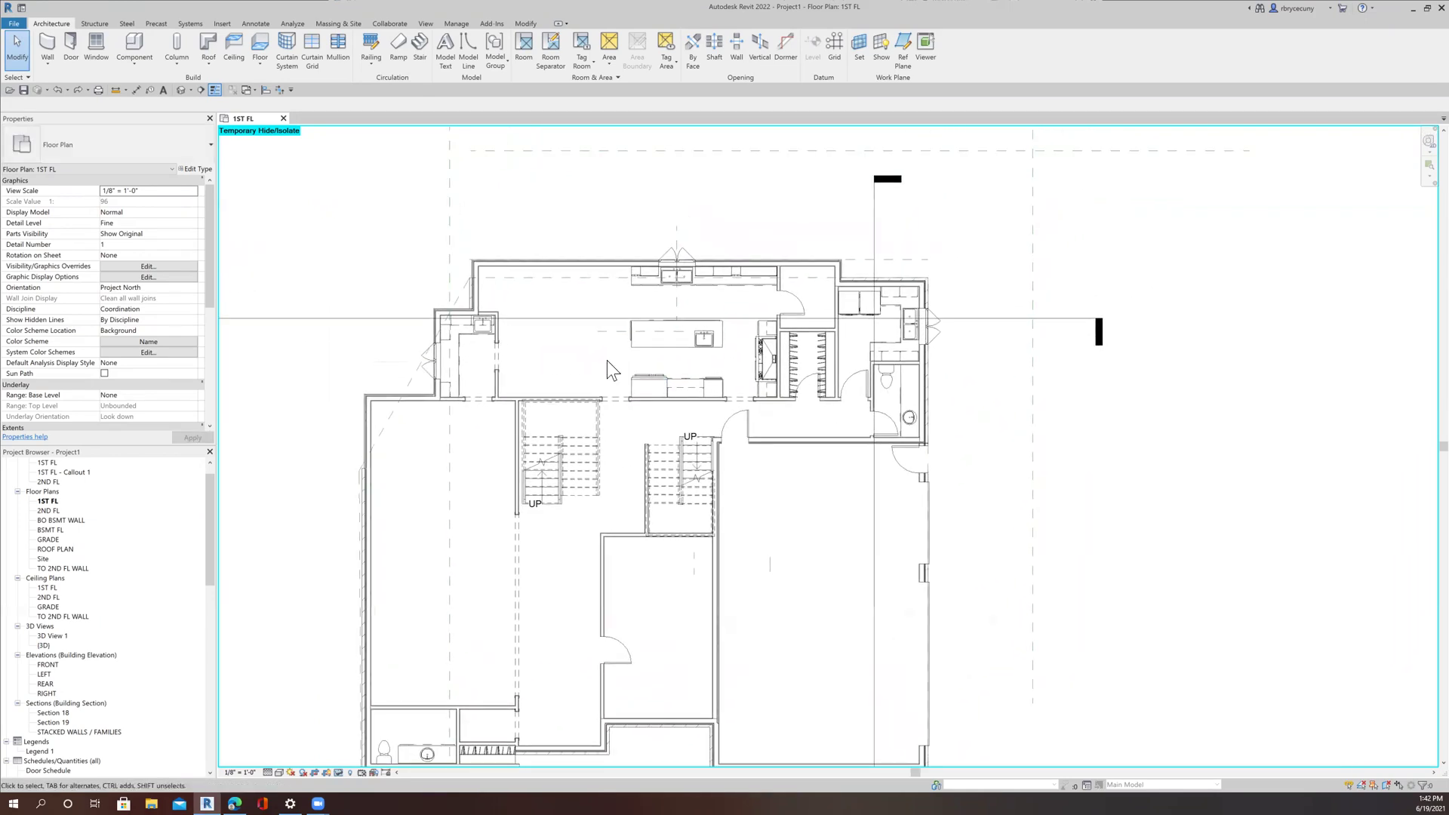
scroll(654, 466, up, 3)
scroll(654, 466, up, 1)
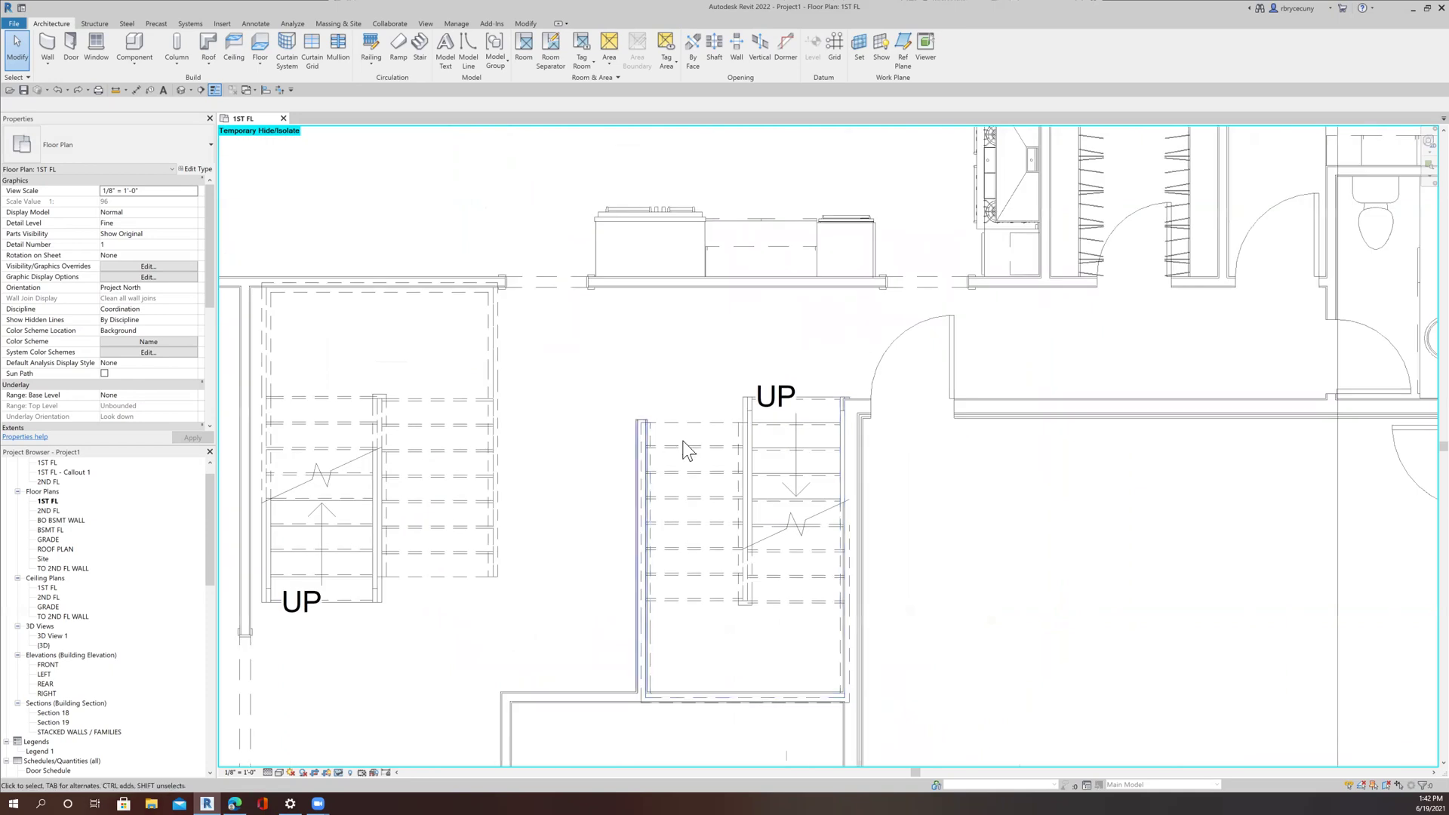
click(636, 479)
click(620, 430)
scroll(621, 430, up, 1)
click(635, 437)
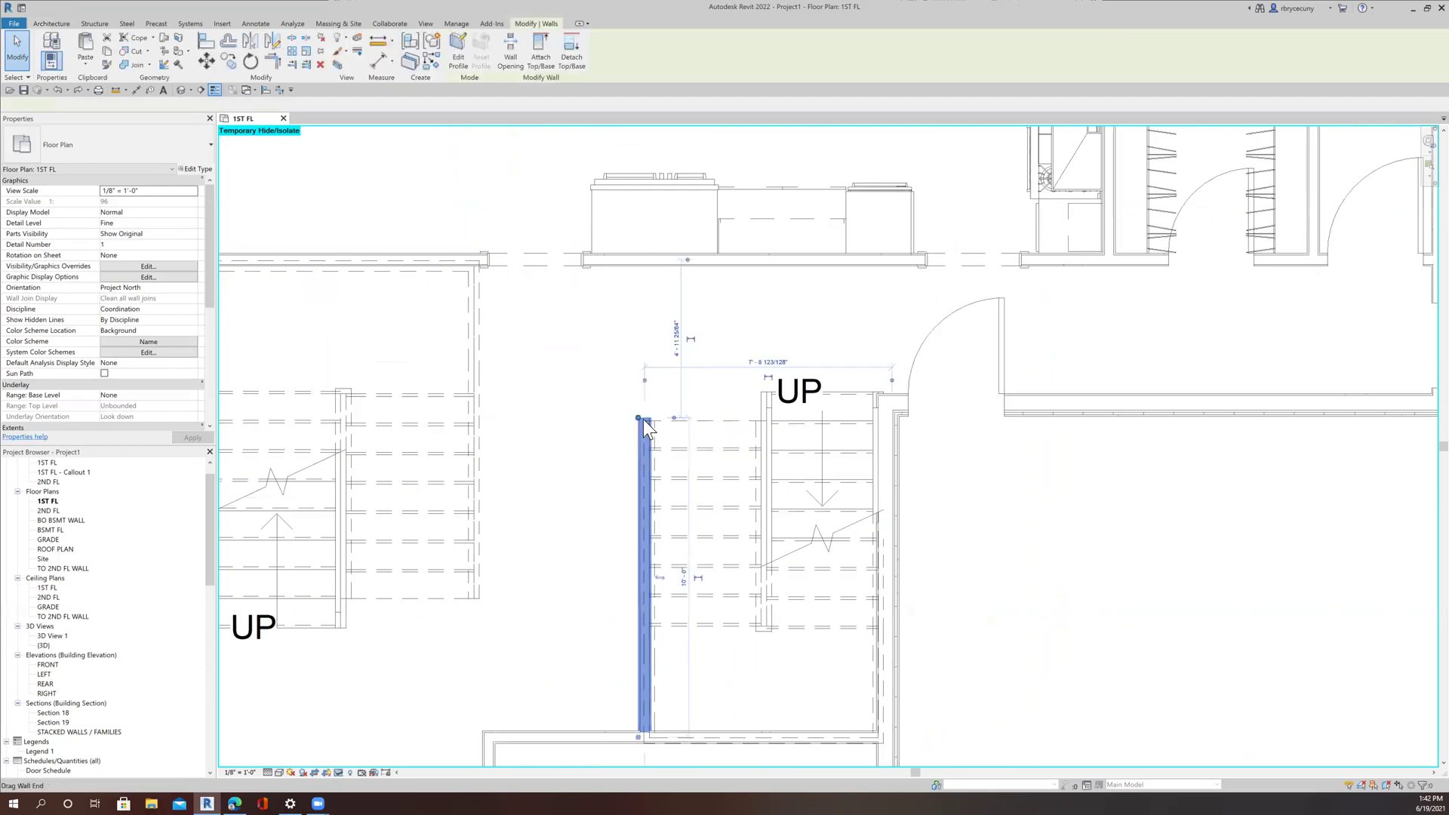
drag(636, 240, 636, 243)
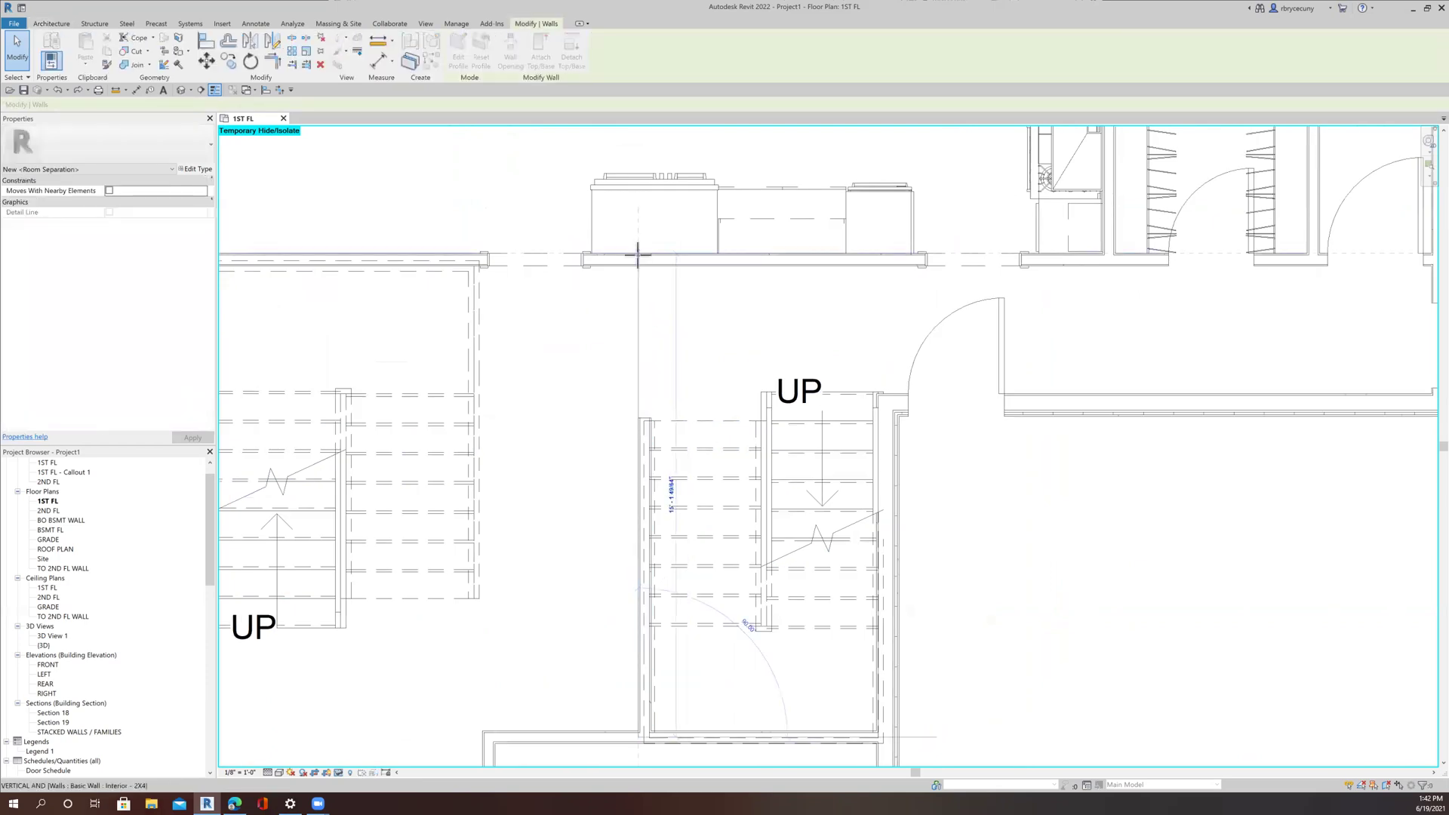
scroll(634, 370, down, 3)
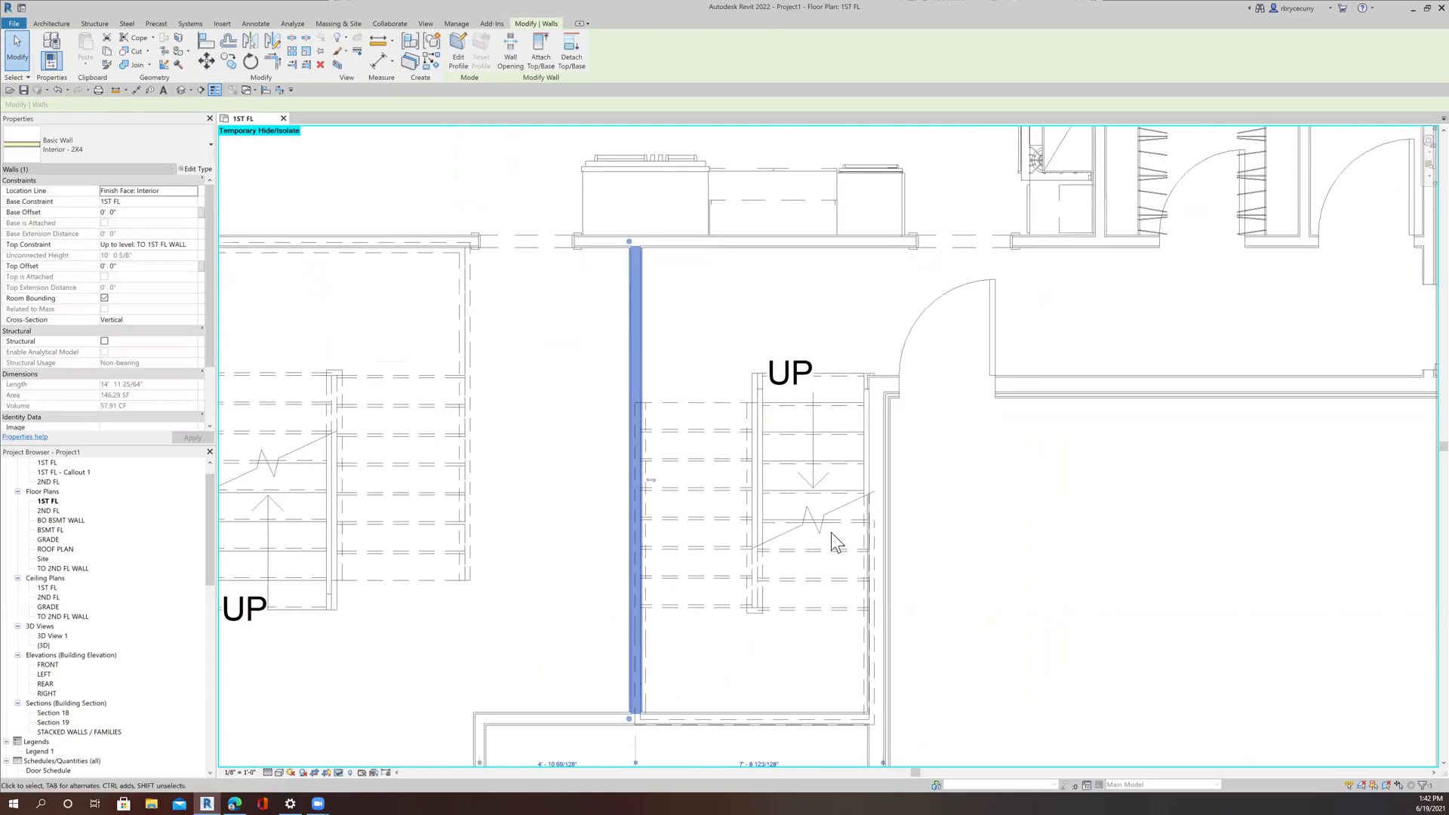
click(1292, 543)
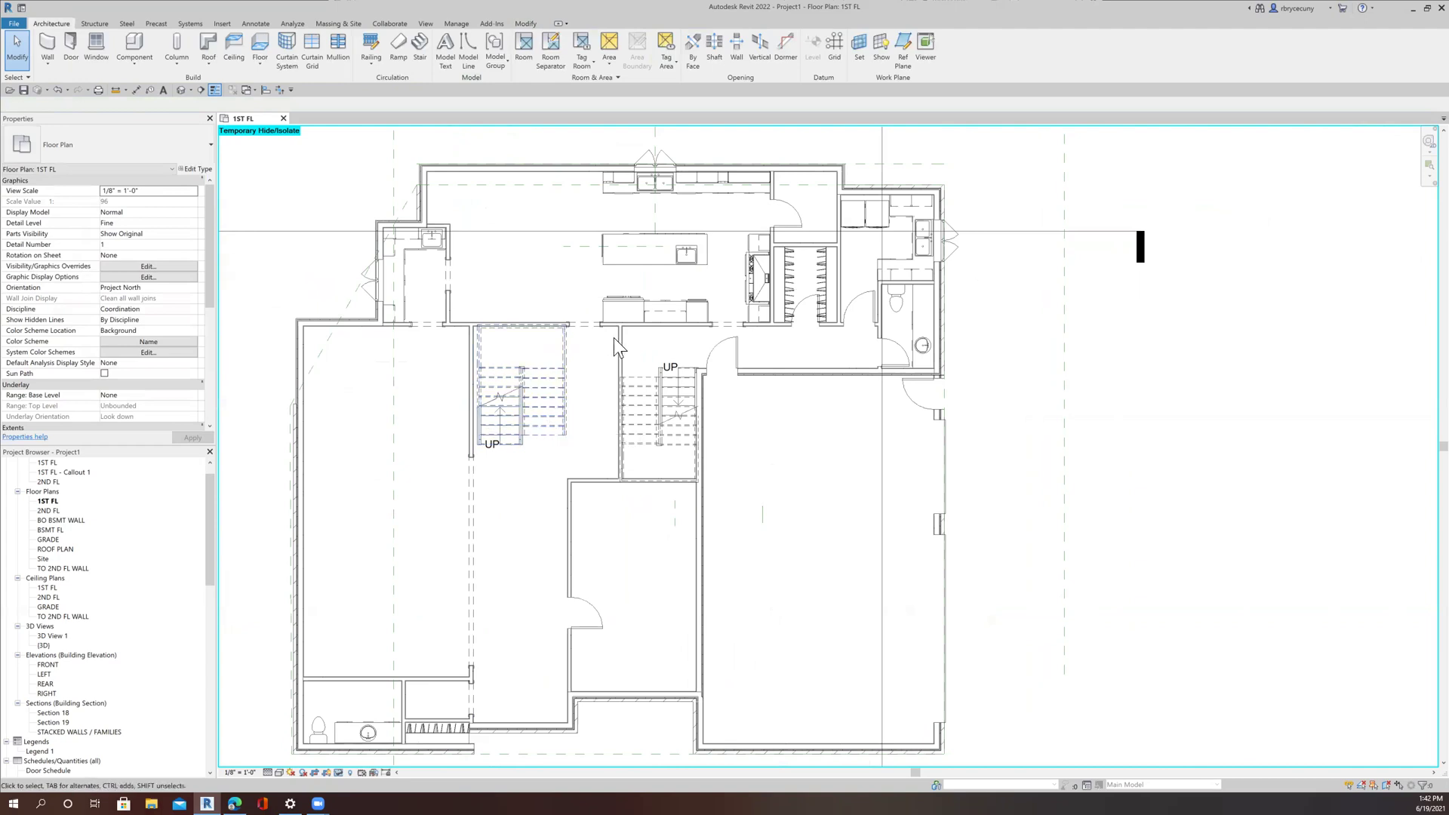
Place another 36" x 84" cased passage opening, matching the one by the kitchen, in the extended wall above the right staircase.
scroll(625, 342, up, 3)
right_click(537, 309)
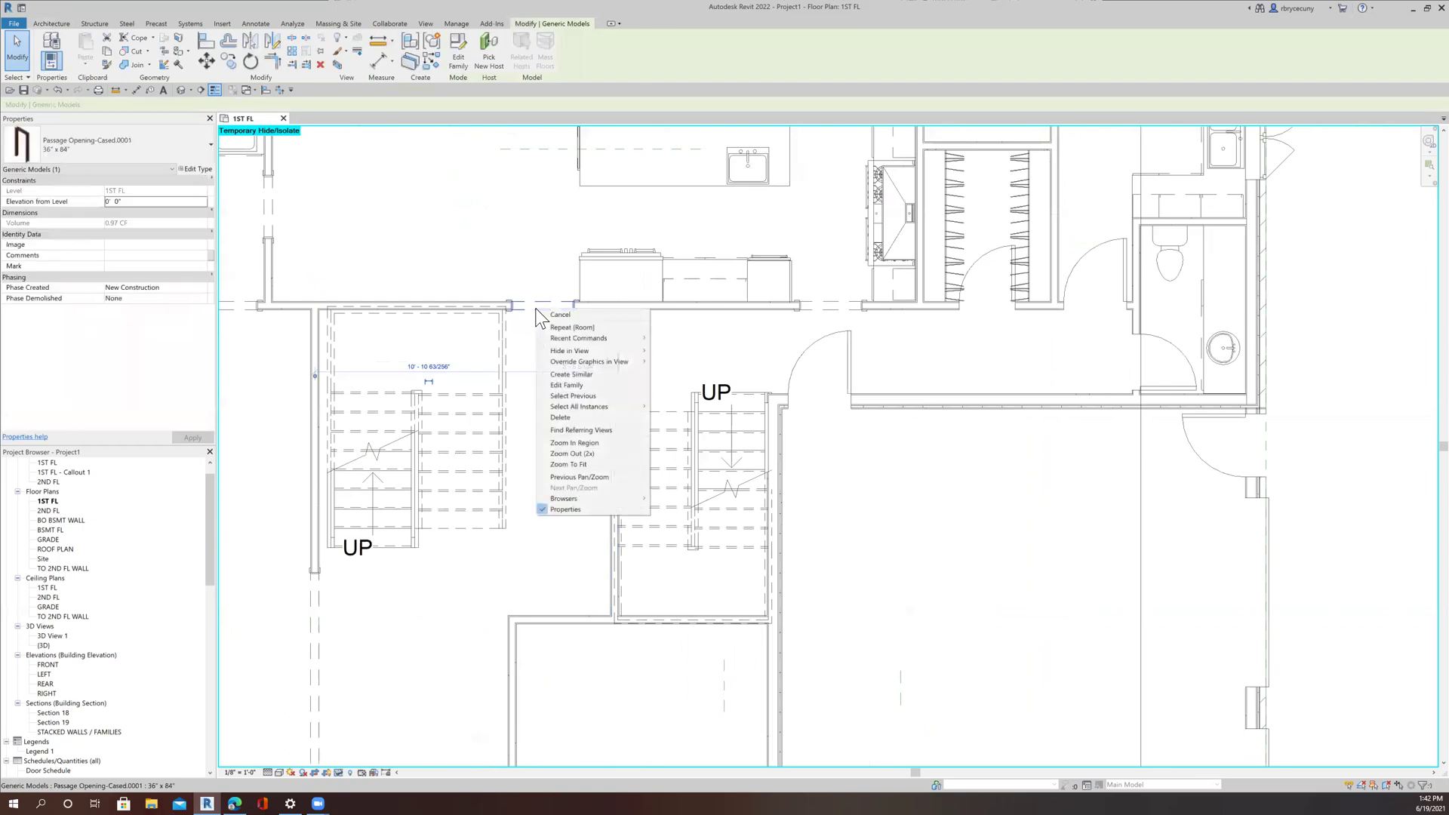
click(565, 375)
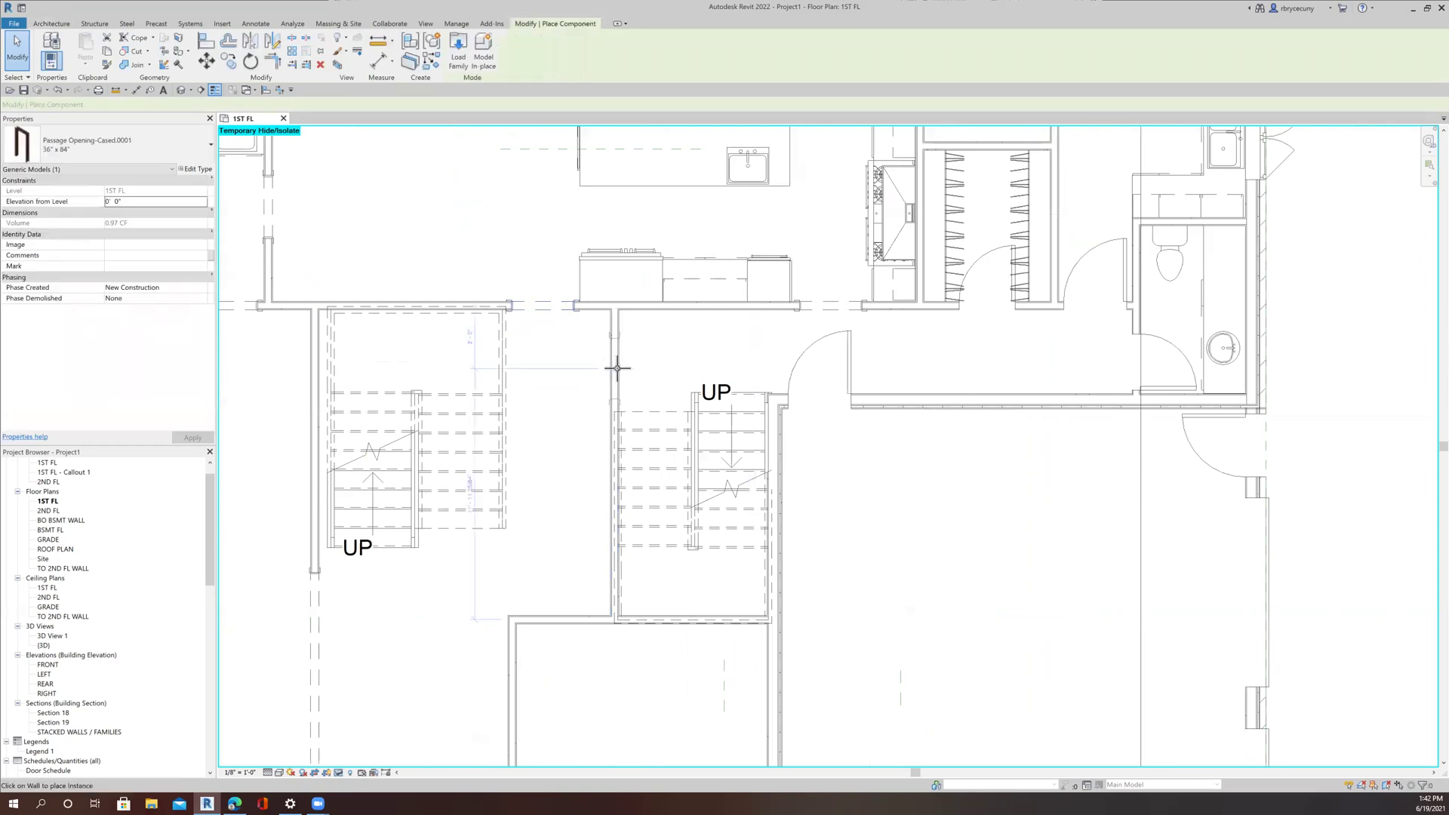
click(616, 358)
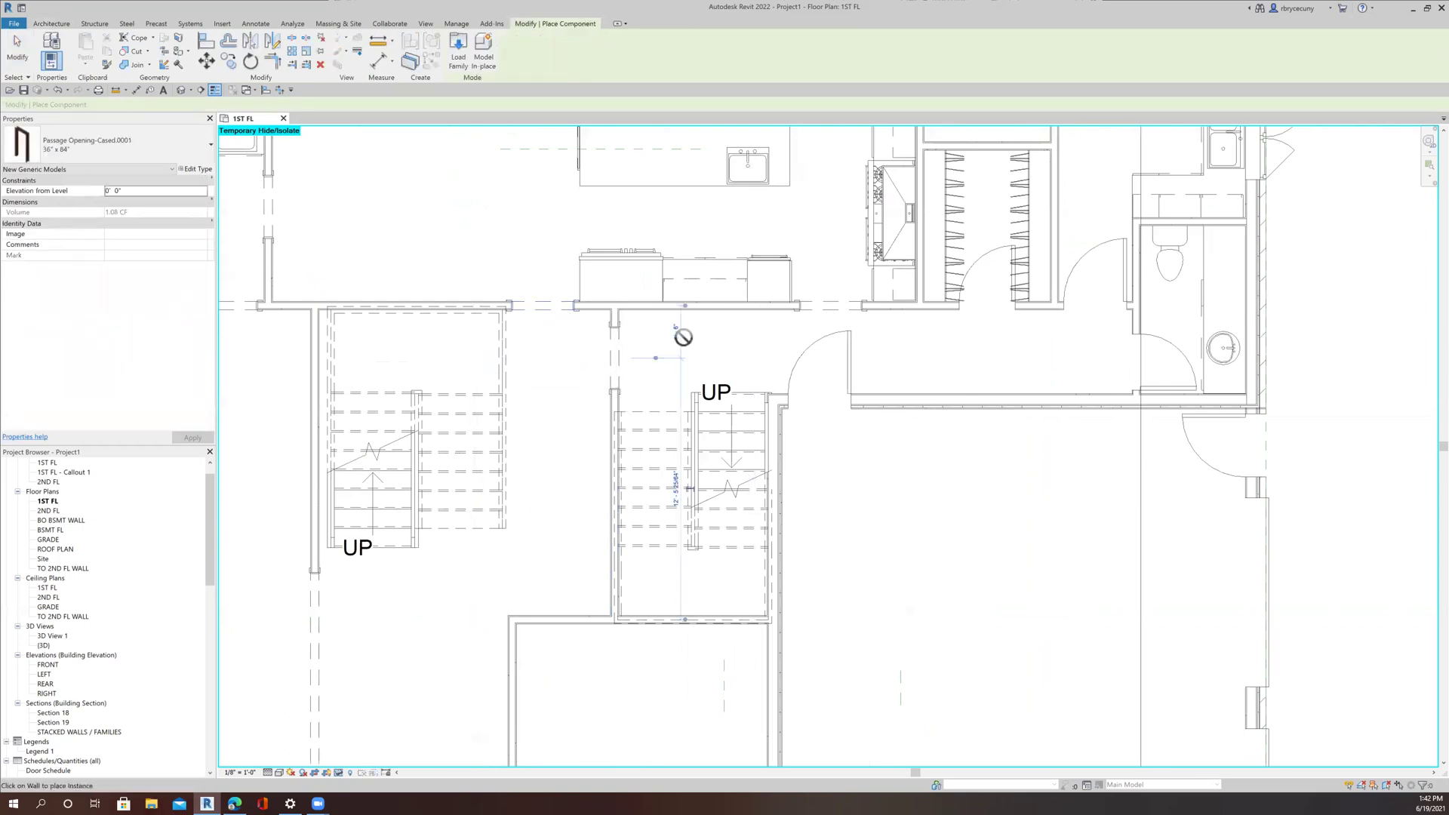
scroll(892, 423, down, 2)
click(15, 34)
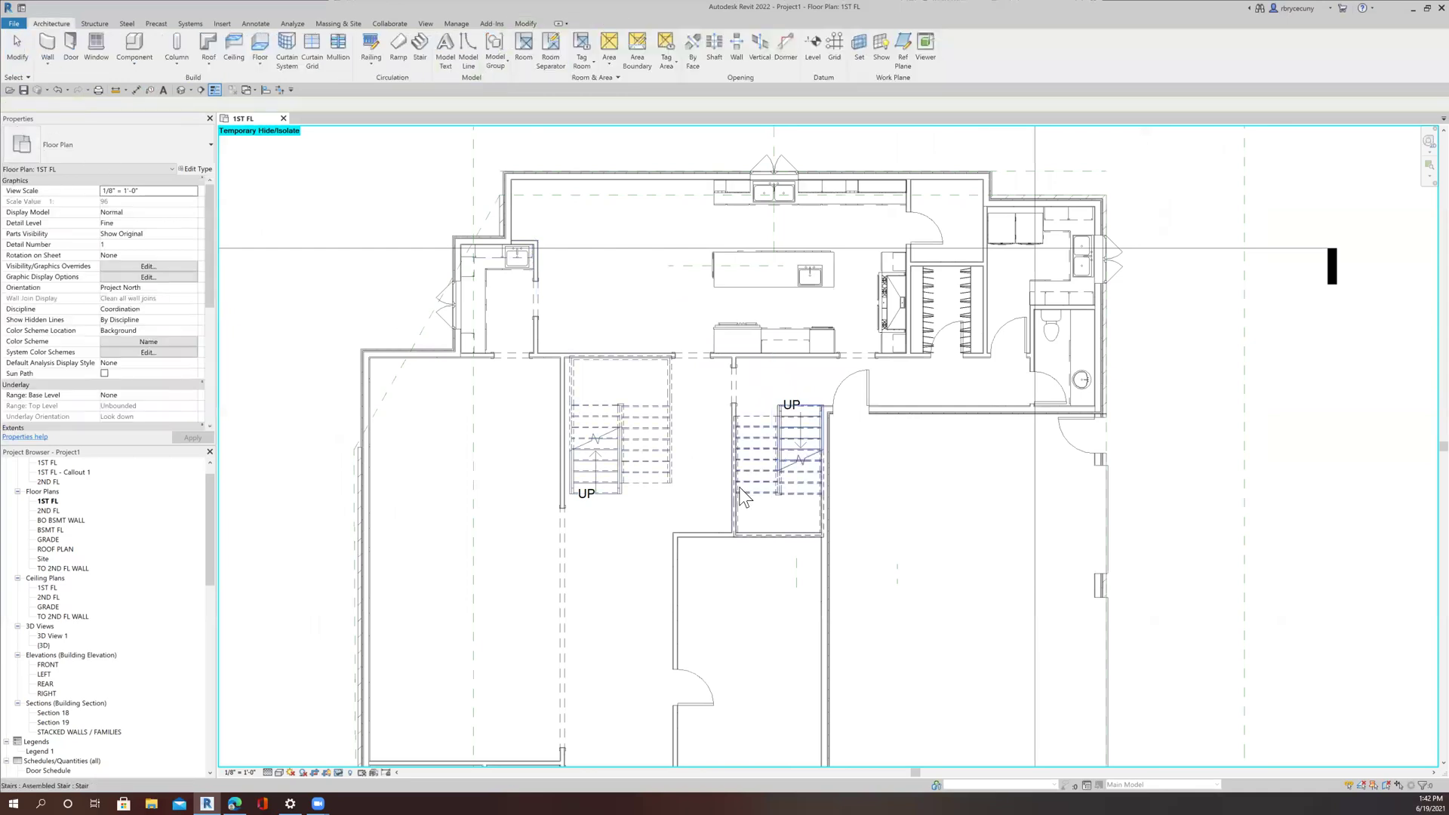
Align the outer edge of the left staircase's run with the face of the adjacent interior wall.
scroll(740, 493, down, 1)
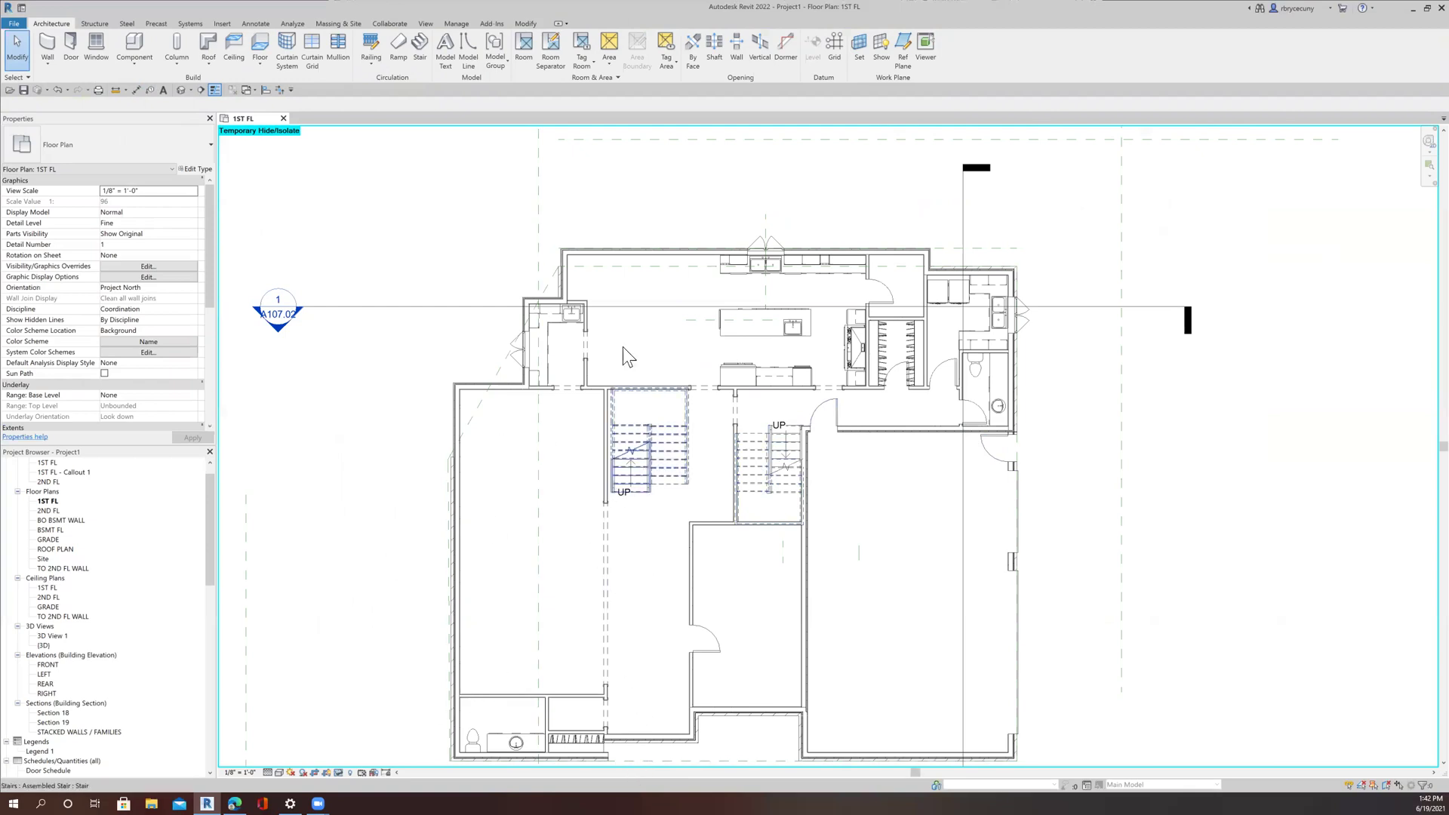
scroll(673, 507, up, 2)
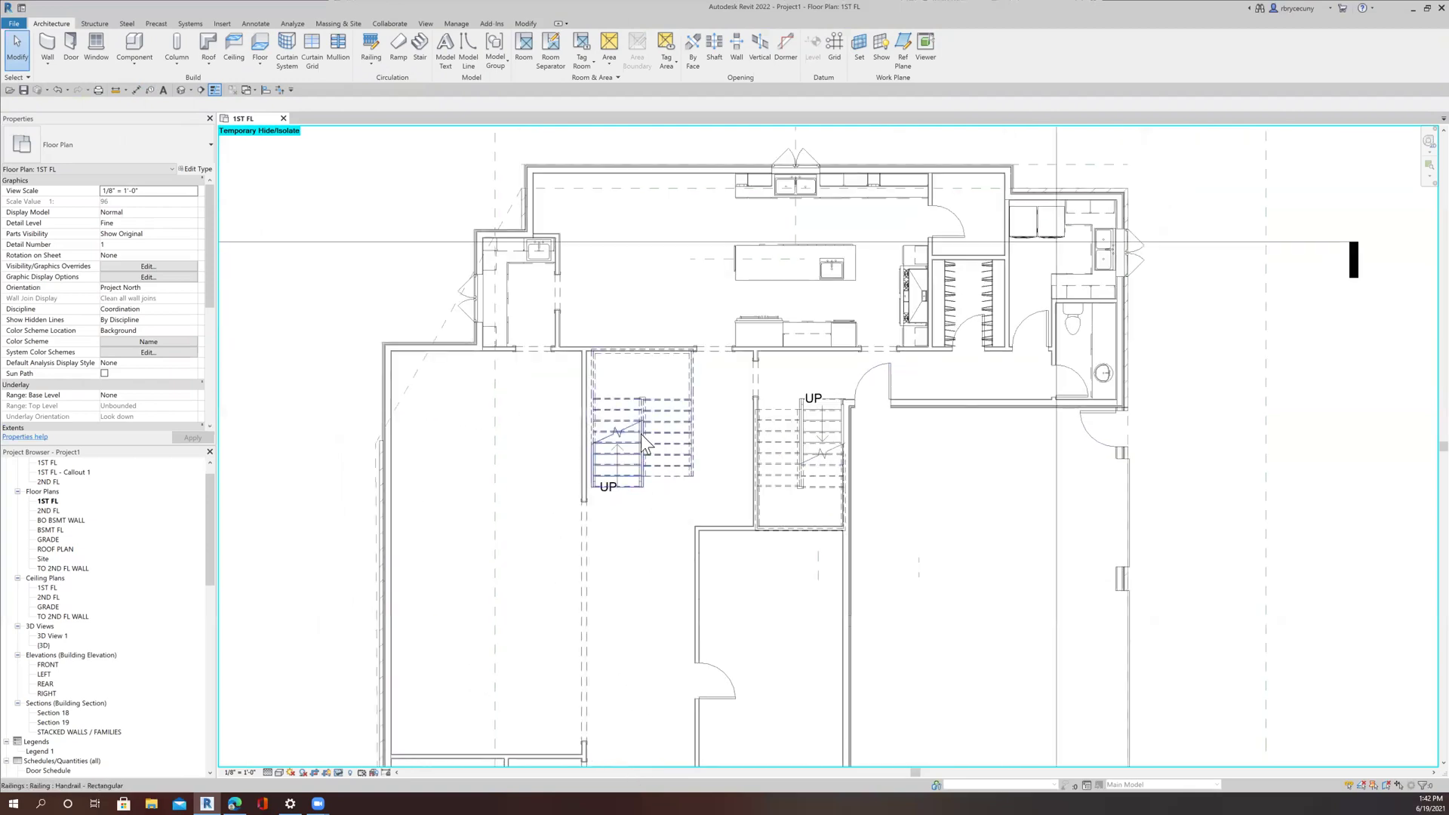
scroll(627, 490, down, 2)
middle_drag(630, 488, 621, 468)
scroll(612, 450, up, 7)
middle_drag(633, 525, 653, 640)
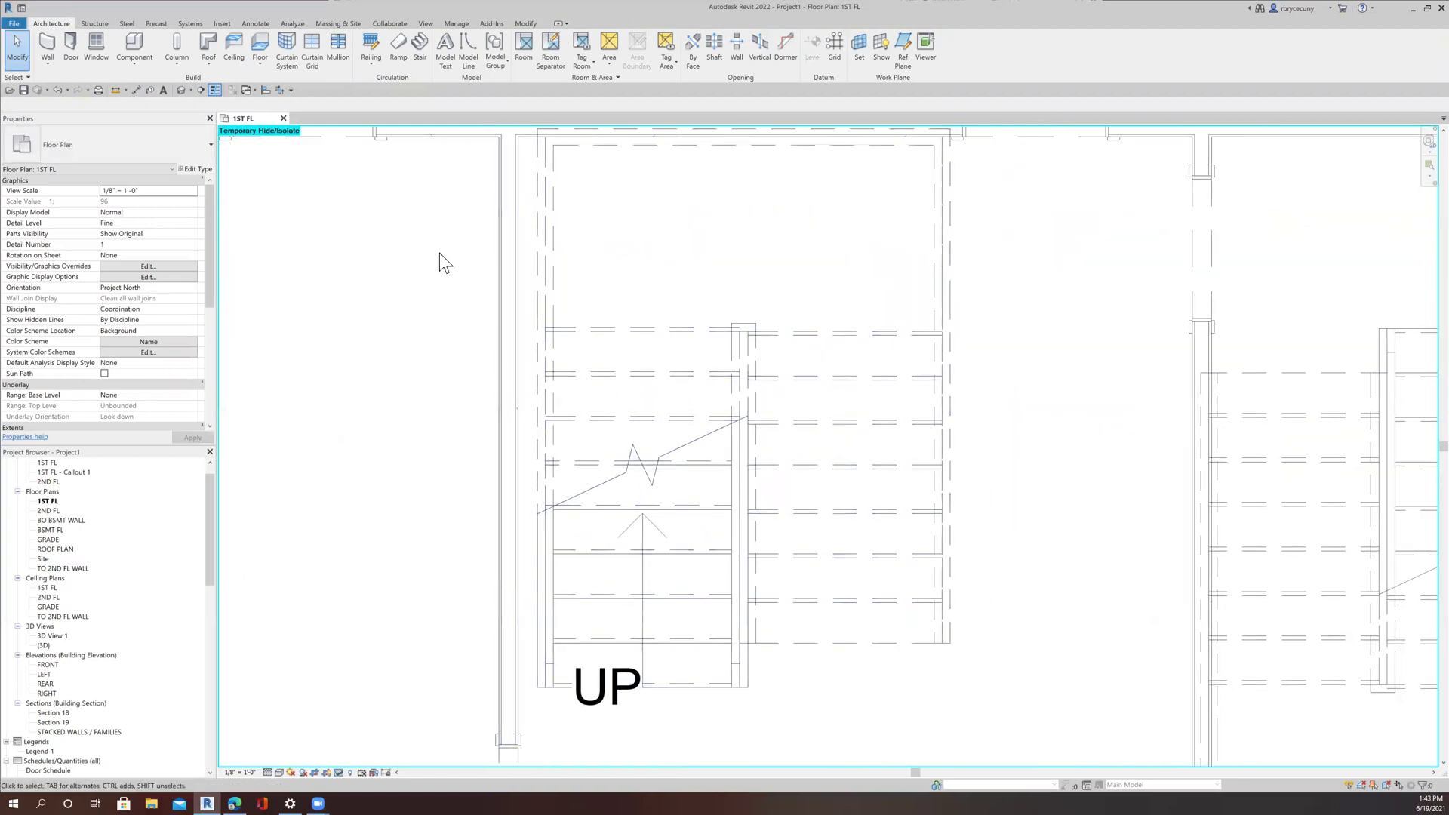
click(265, 90)
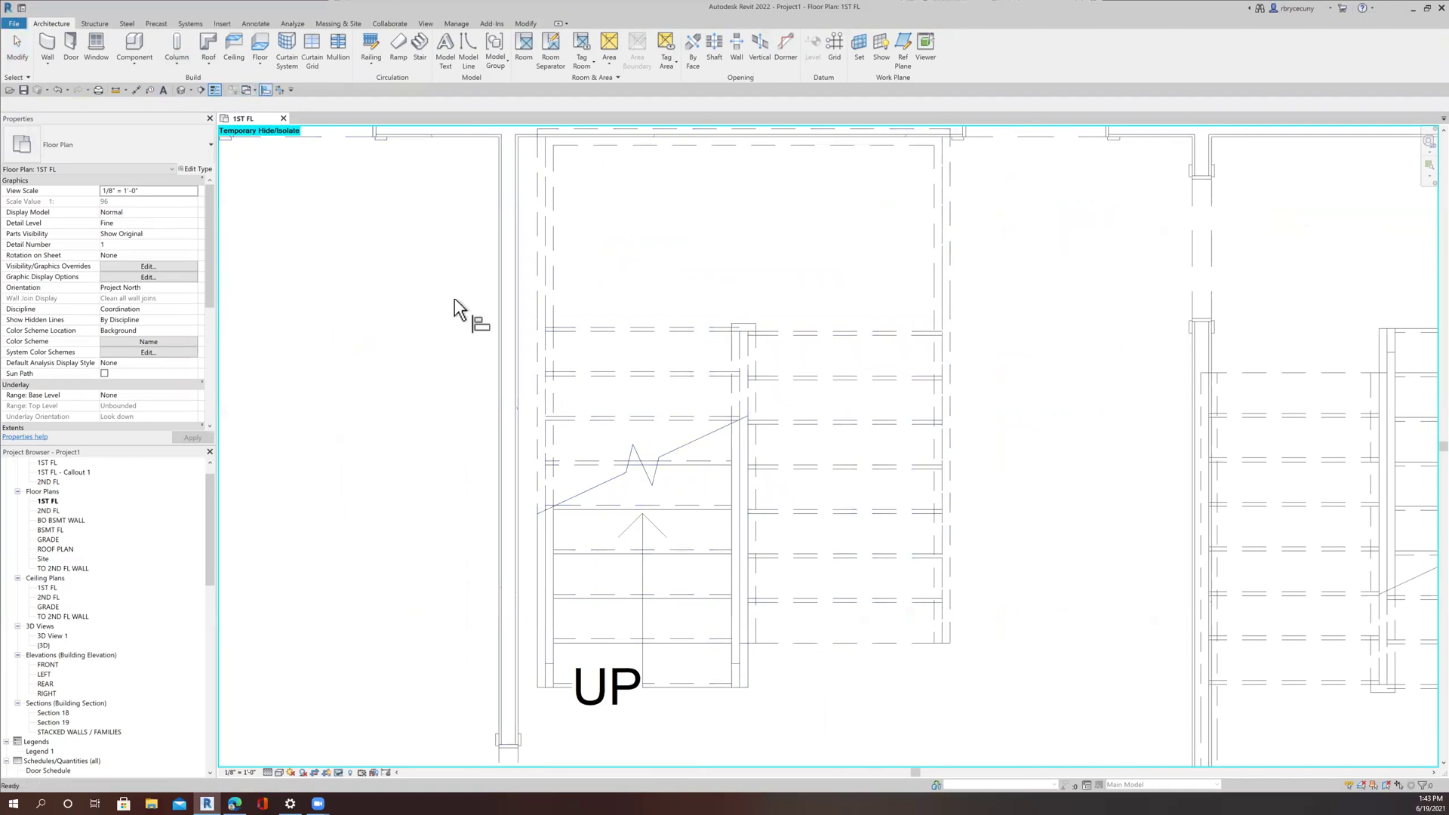
scroll(514, 405, up, 2)
click(514, 405)
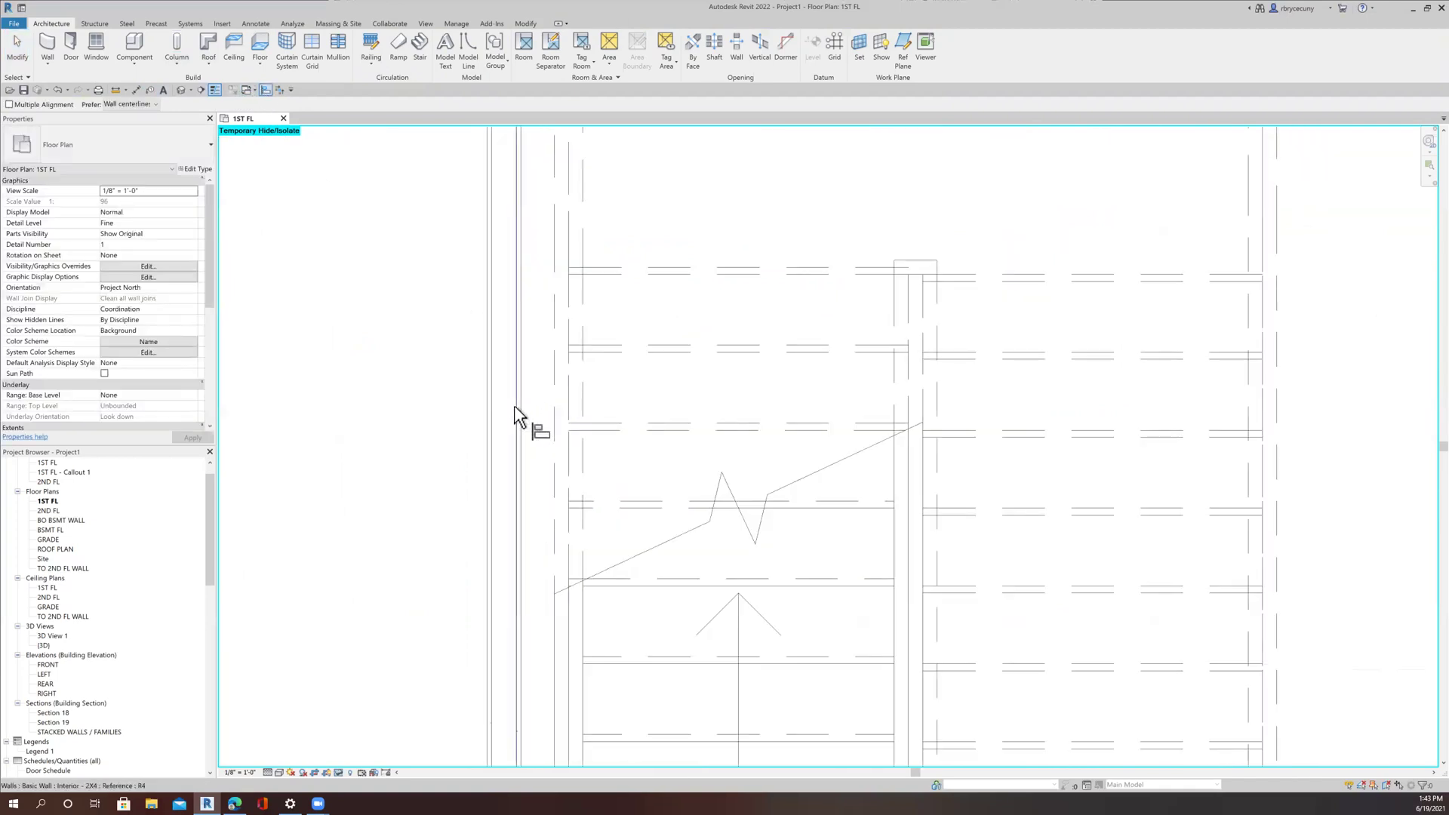
click(569, 395)
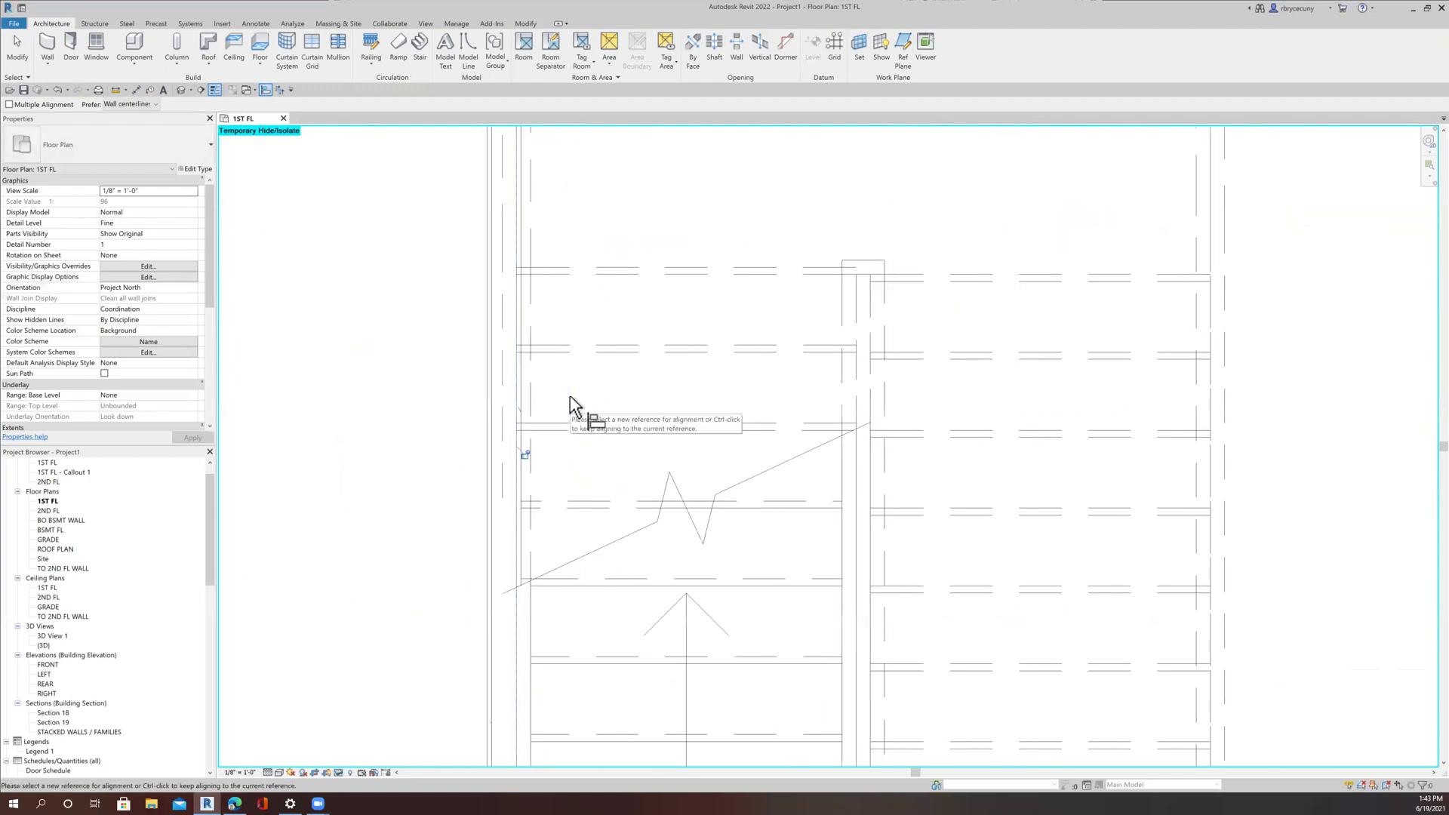
scroll(569, 395, down, 4)
key(Escape)
key(Escape)
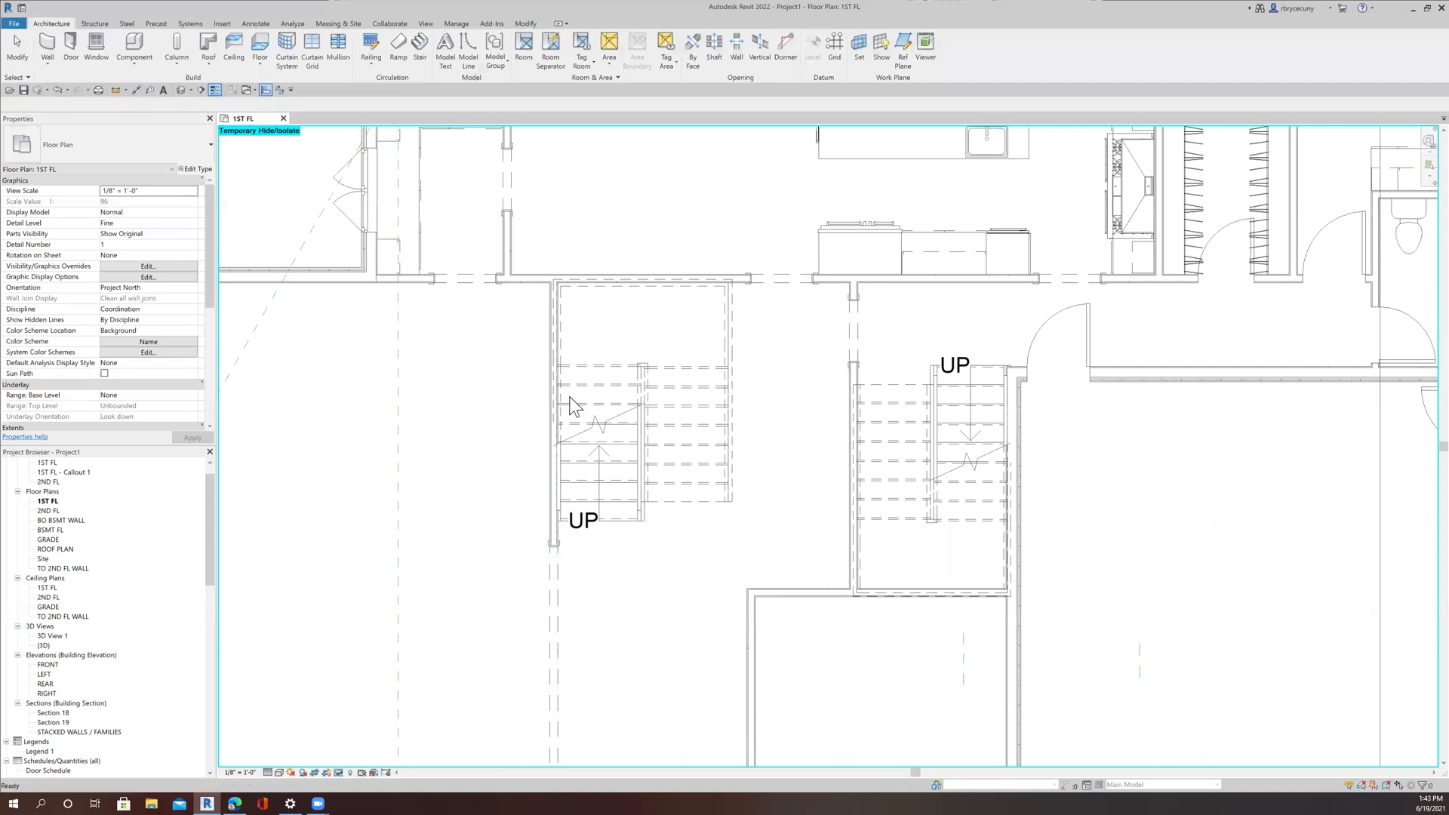
Examine the layout of the two staircases, the hall between them and the kitchen area on the first-floor plan.
middle_drag(592, 431, 558, 403)
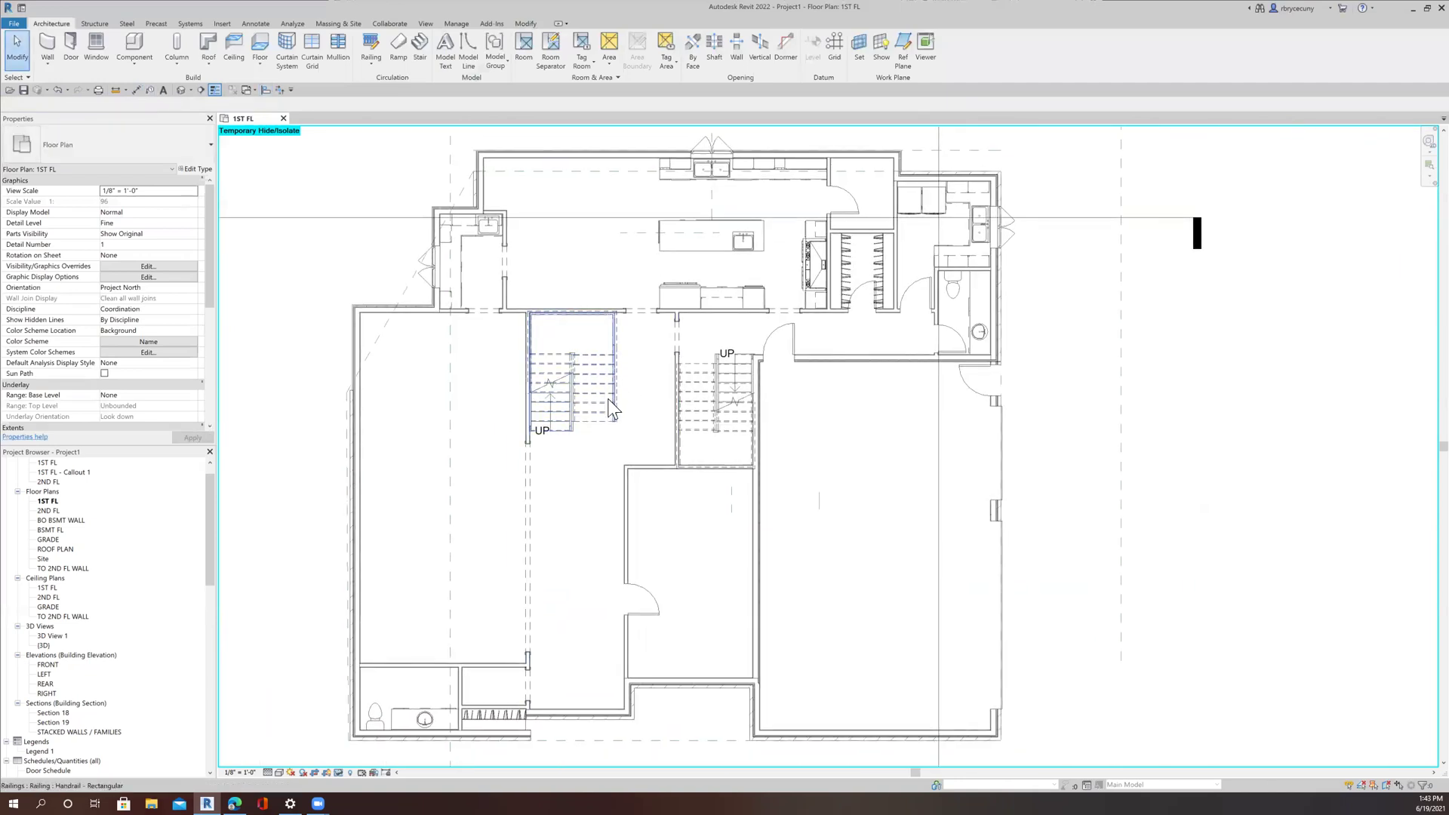
scroll(618, 351, up, 3)
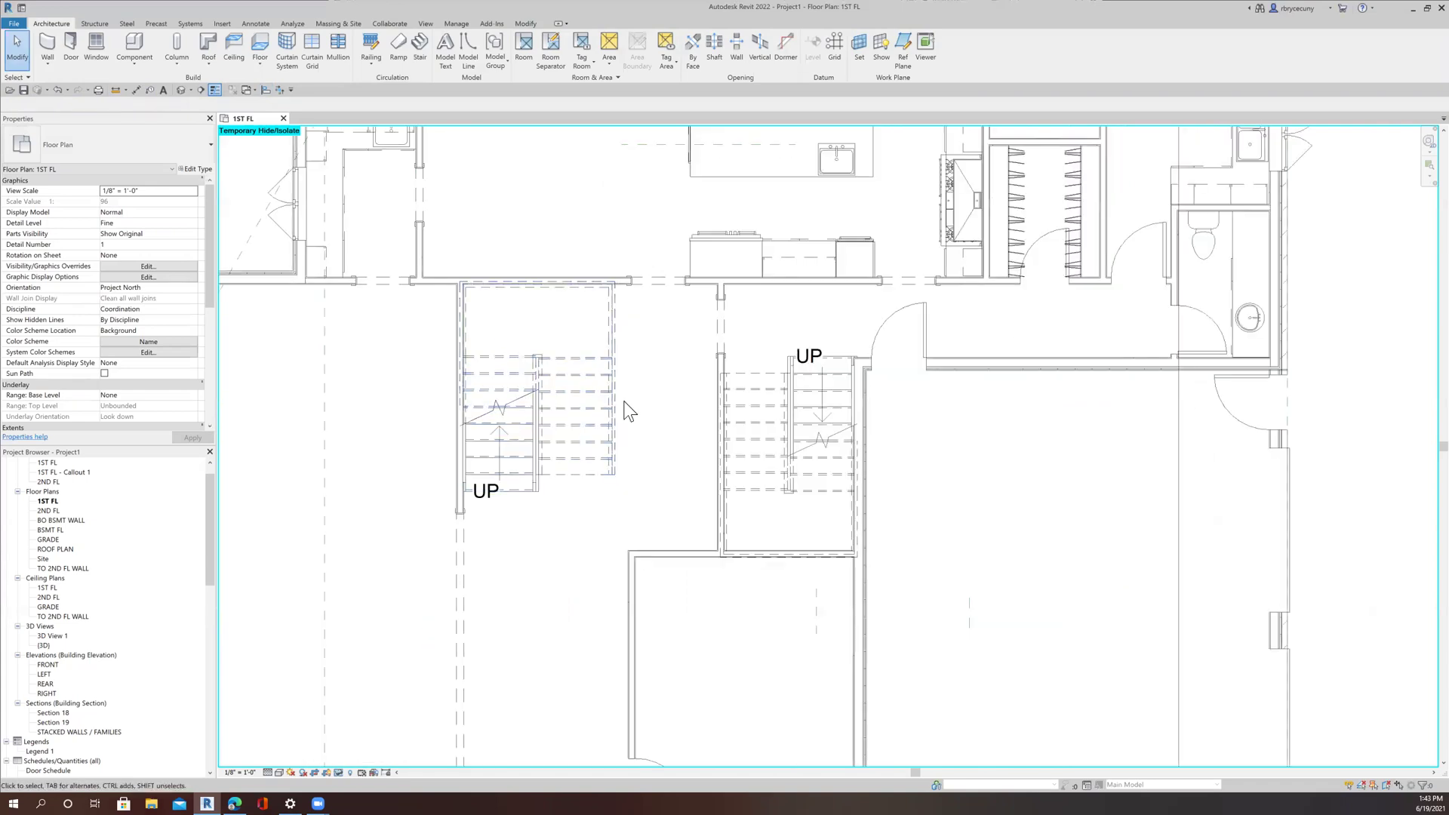
scroll(633, 490, up, 2)
mouse_move(620, 512)
middle_down()
mouse_move(632, 514)
mouse_move(615, 504)
middle_up()
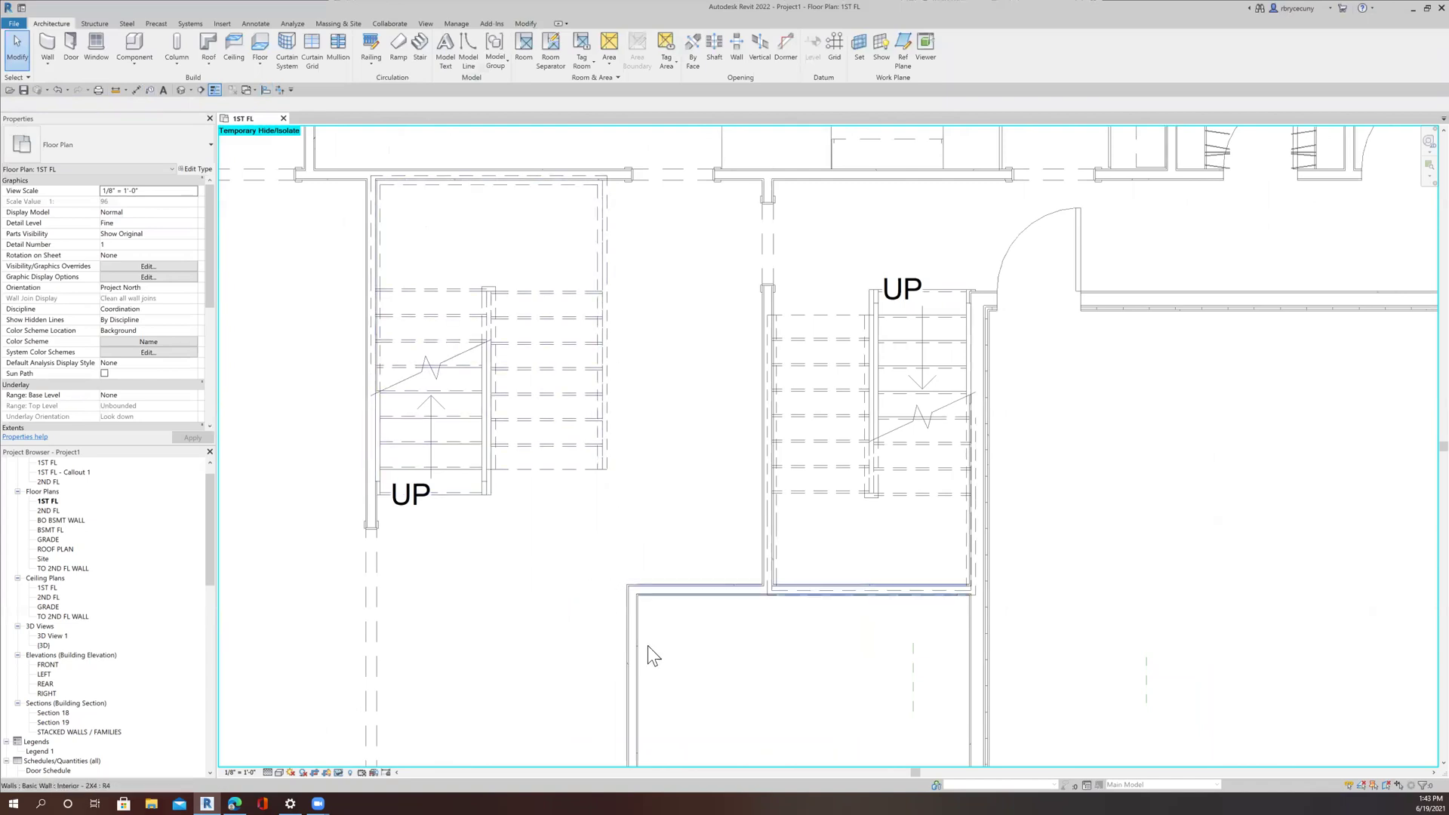
scroll(615, 494, down, 4)
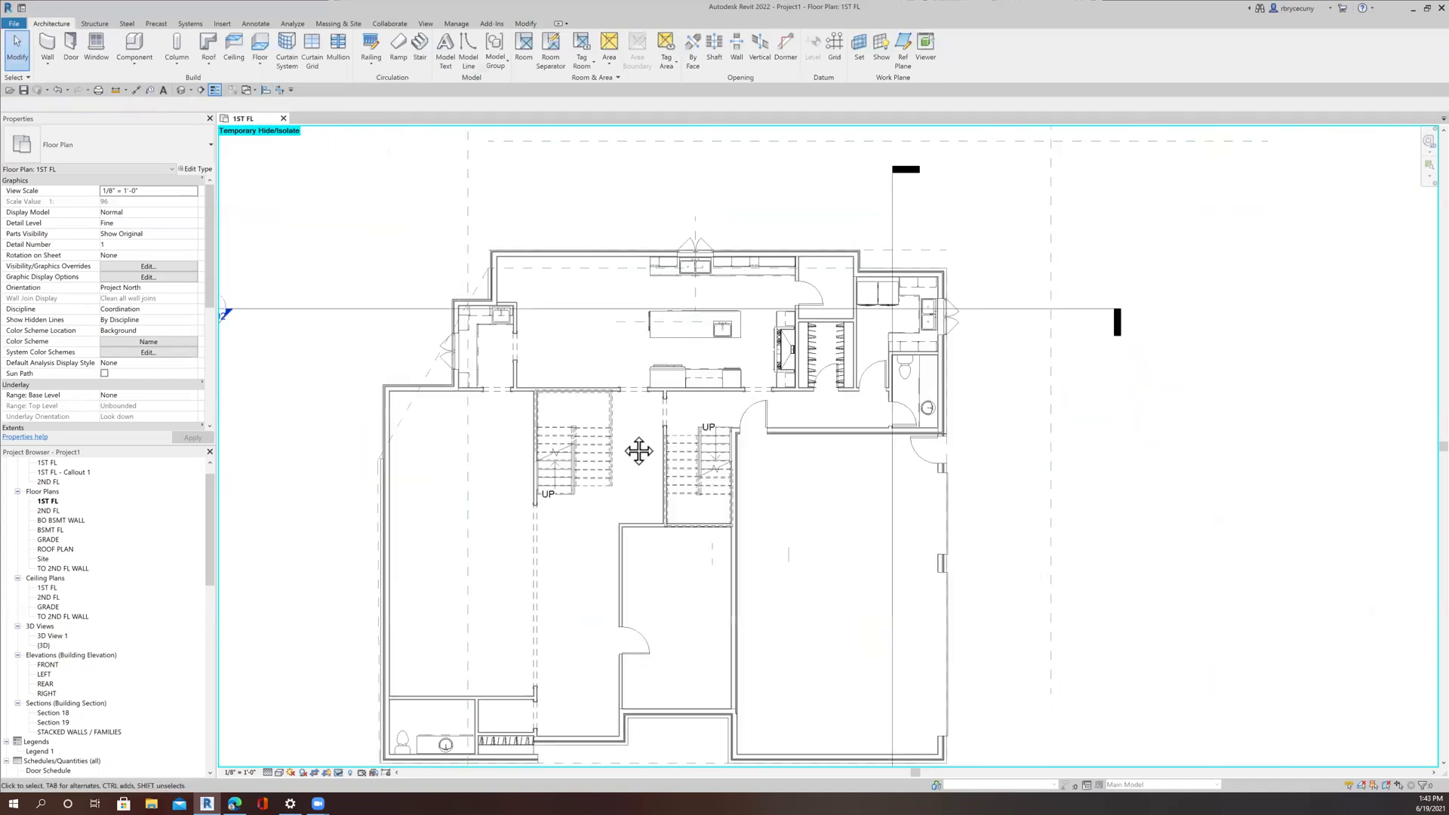
middle_drag(639, 451, 665, 498)
scroll(636, 357, up, 2)
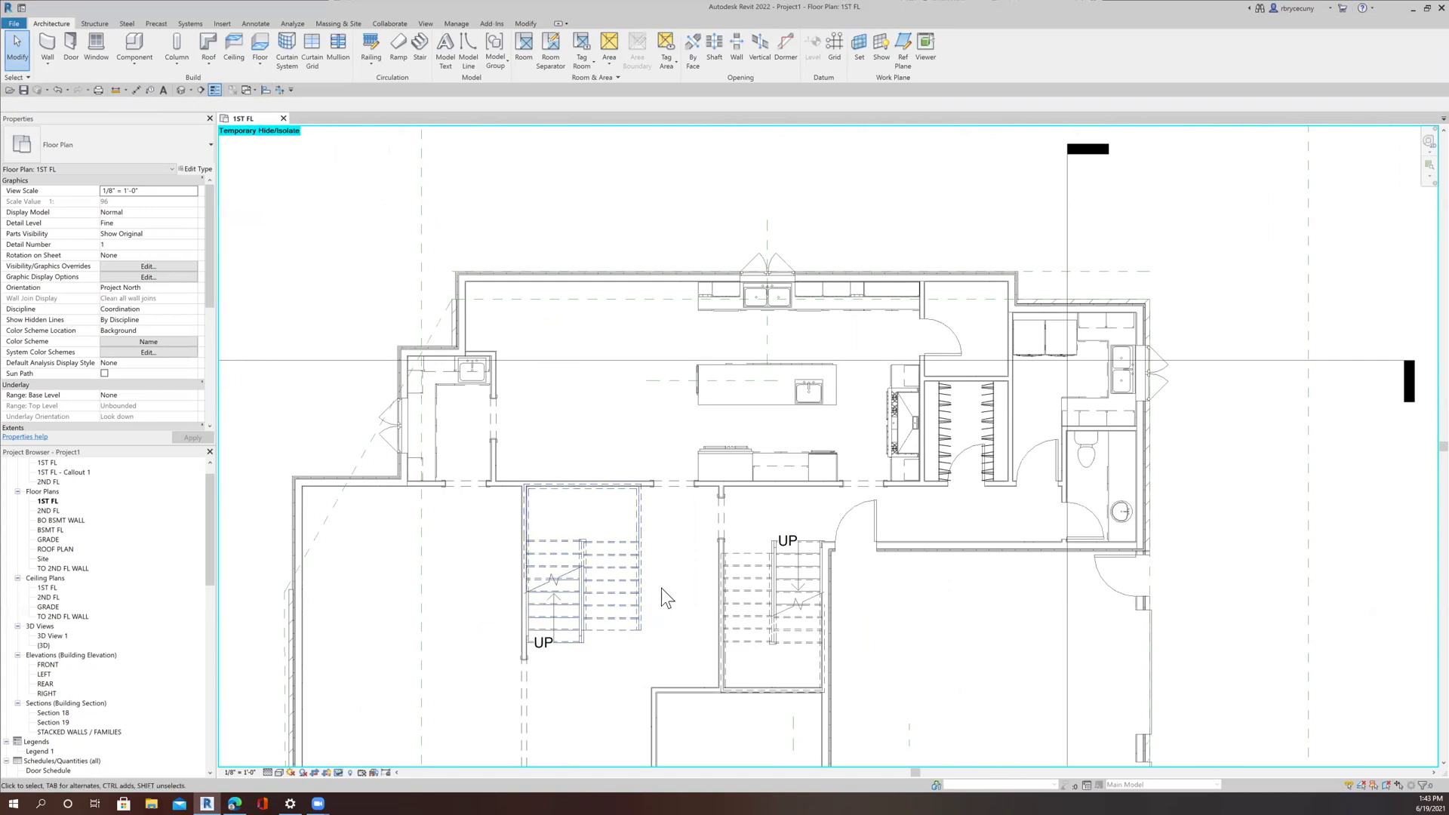
scroll(661, 587, down, 3)
middle_drag(670, 534, 620, 539)
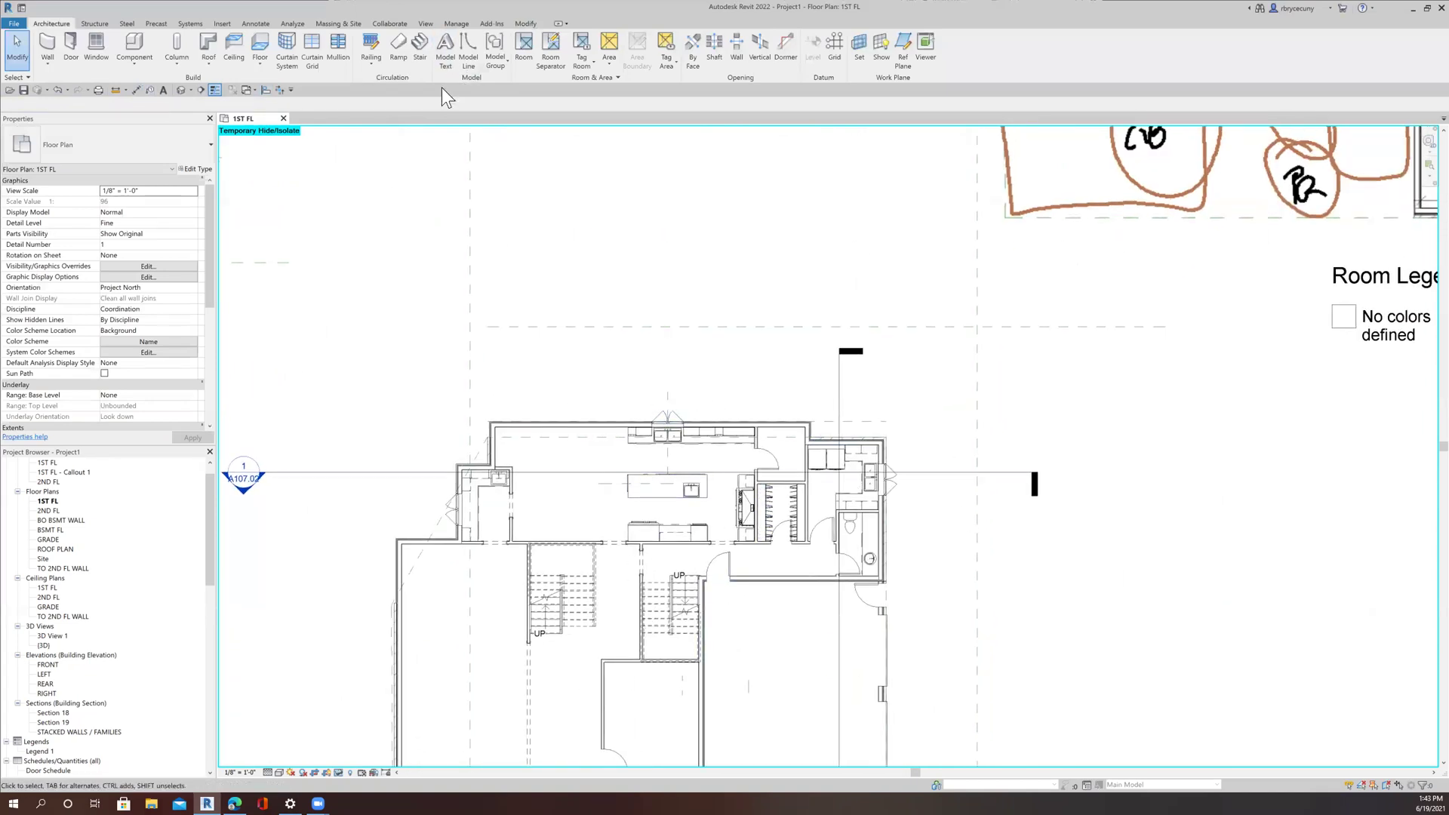
Place tagged rooms in the small sink room at the plan's upper left and in the large room below it.
click(523, 47)
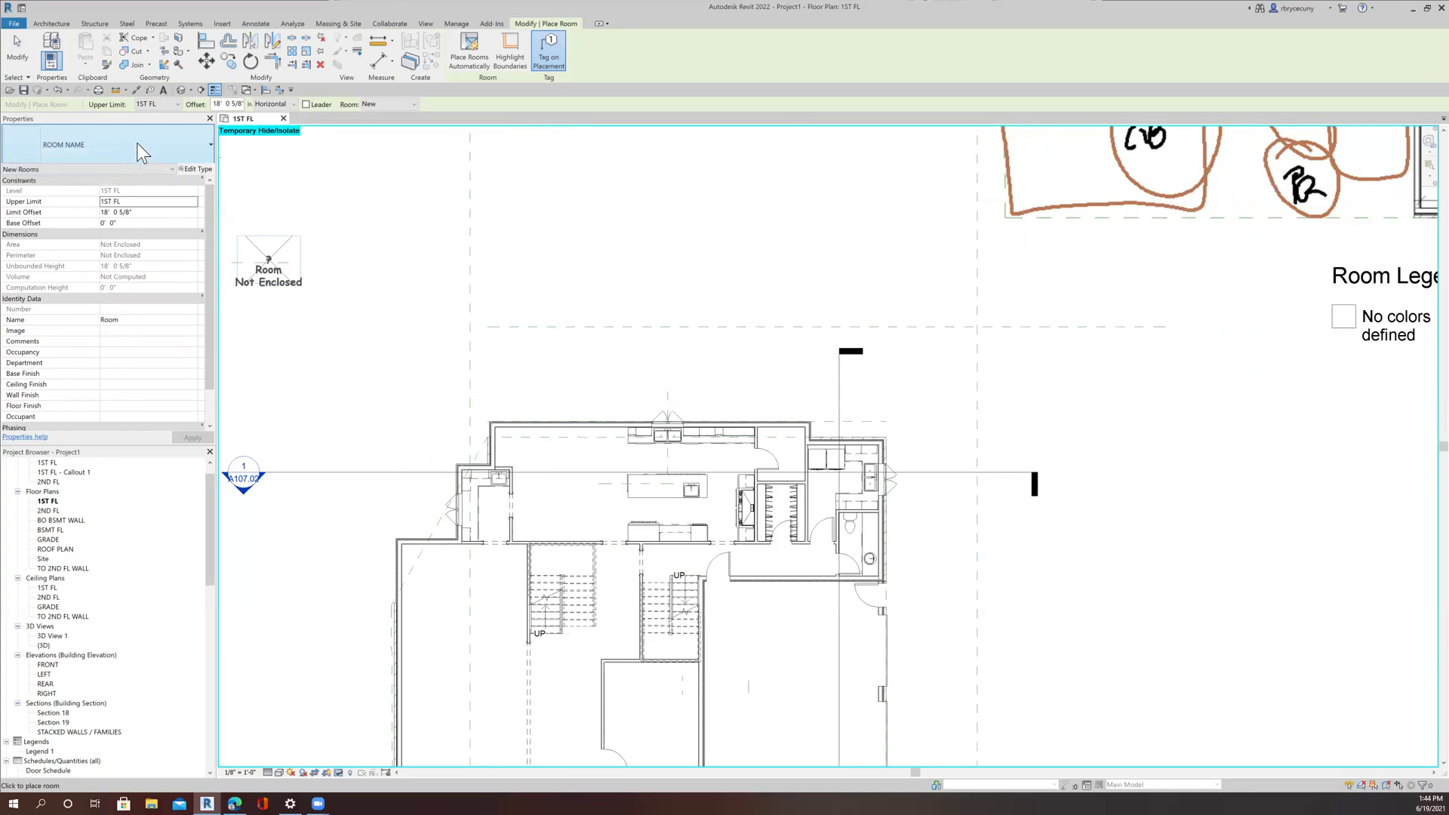
scroll(562, 568, up, 2)
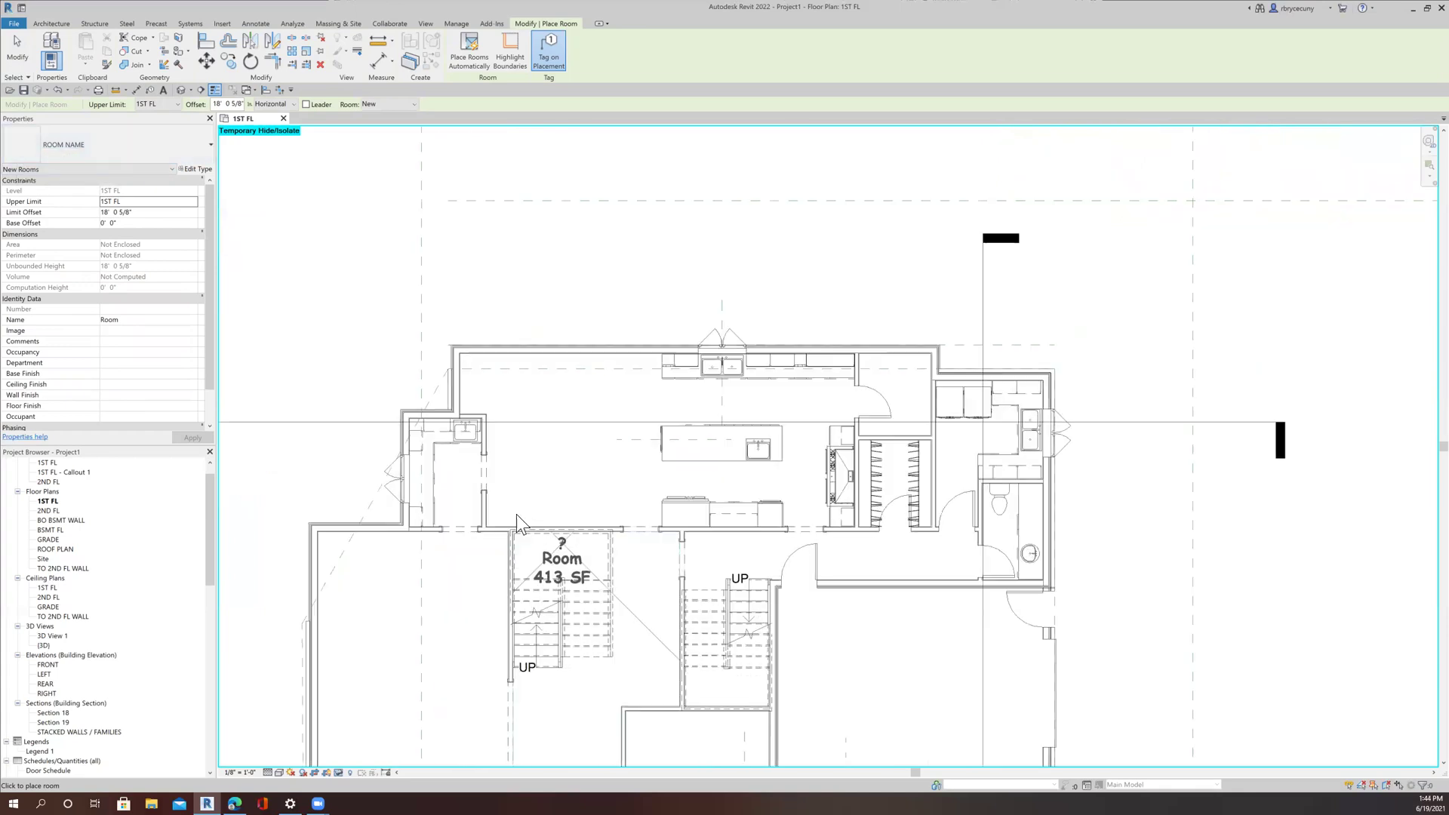
click(447, 477)
scroll(447, 477, down, 3)
middle_drag(446, 477, 460, 381)
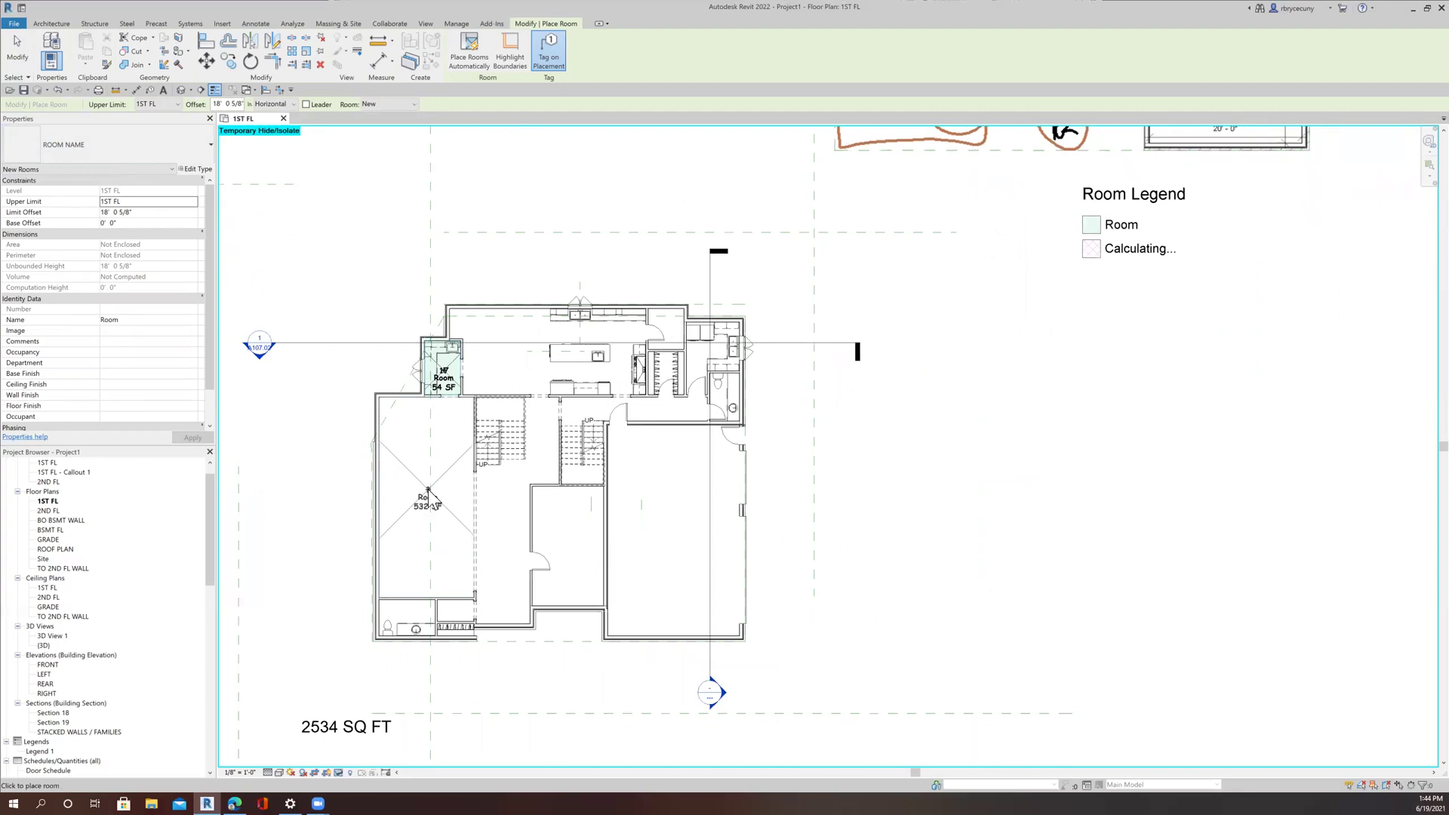
click(427, 493)
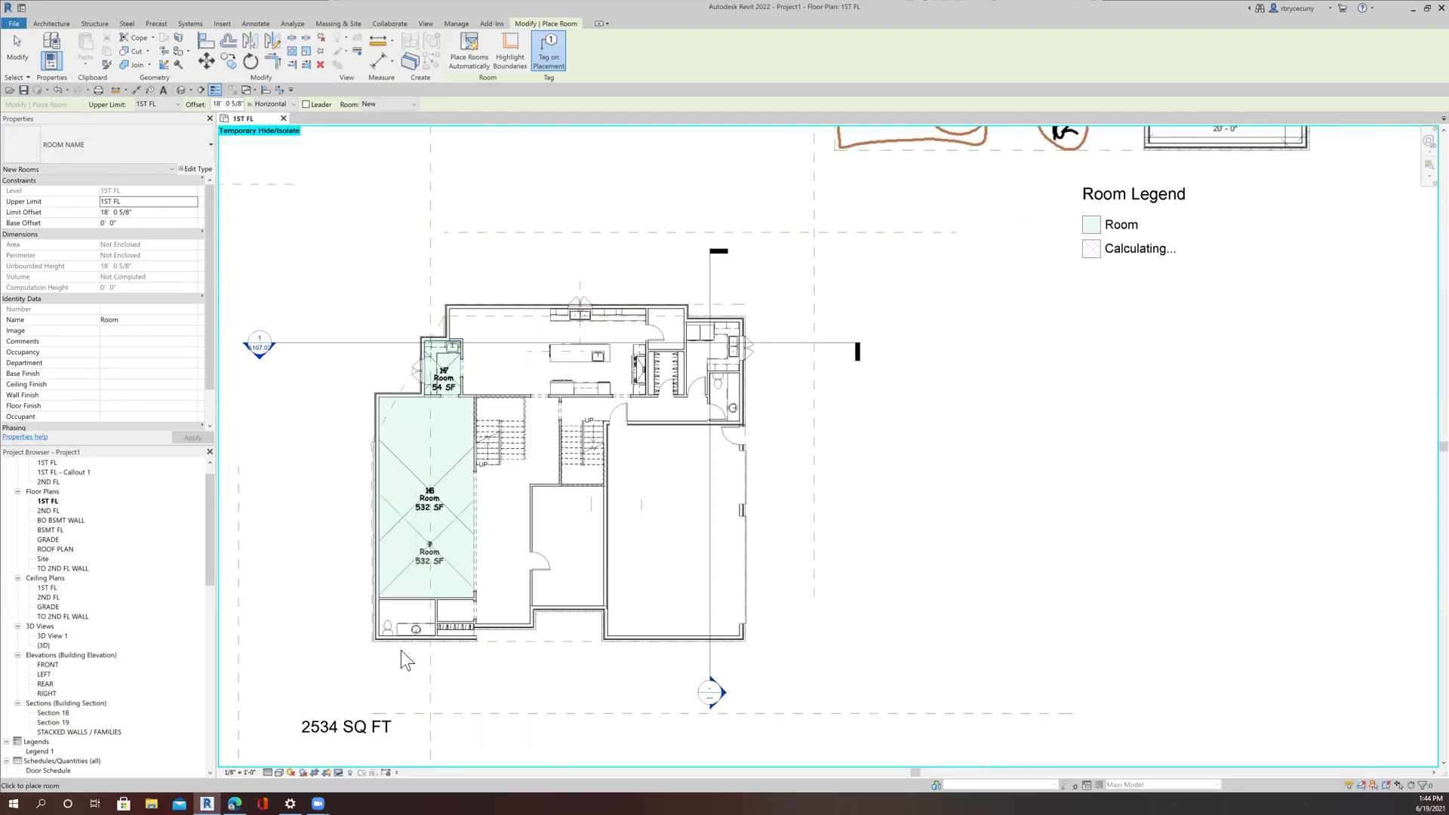
Place tagged rooms in the lower-left bathroom, the central stair hall and the enclosed room below the right staircase.
scroll(408, 618, up, 1)
scroll(410, 618, up, 3)
click(414, 583)
scroll(673, 521, down, 3)
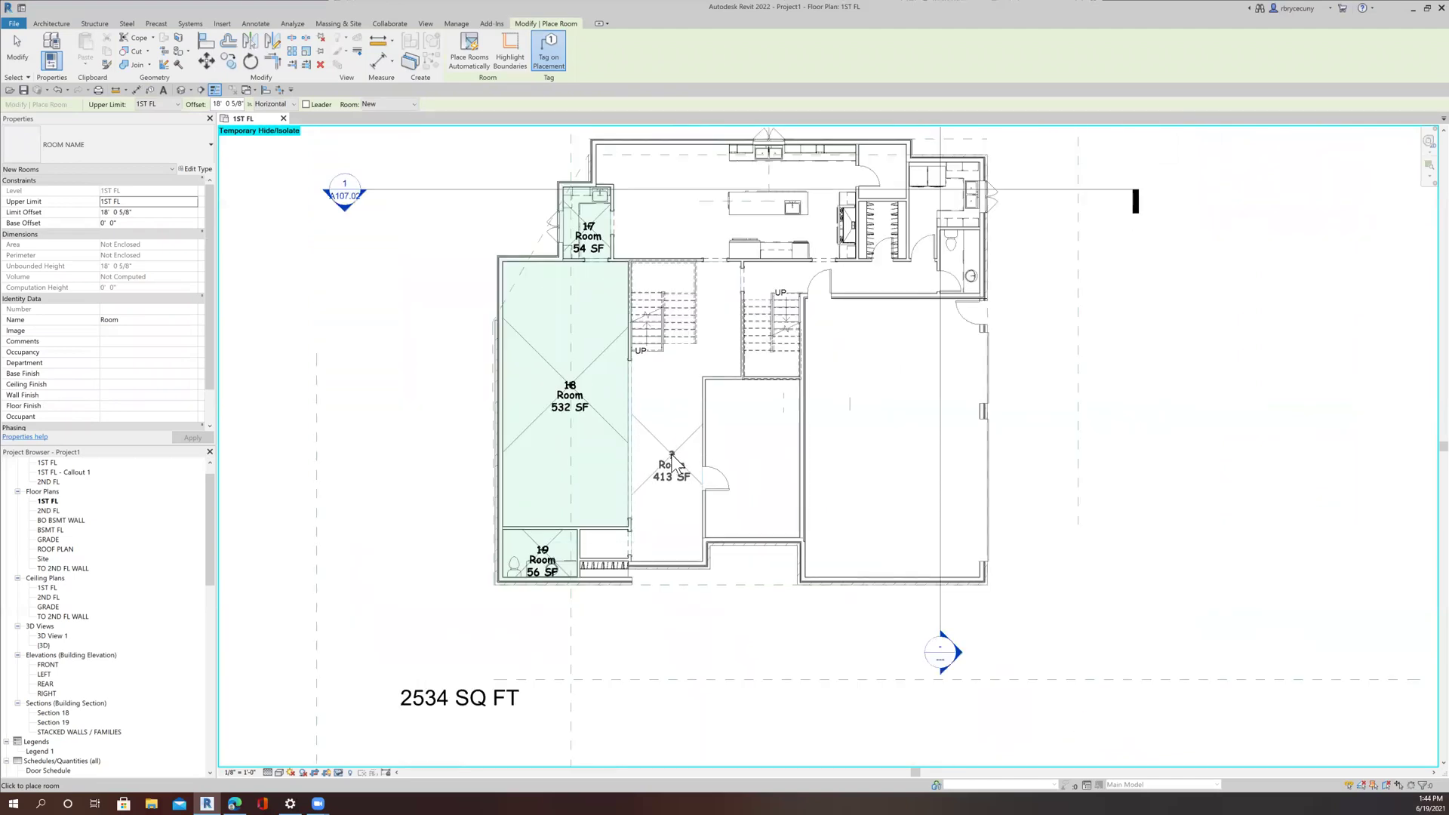
click(672, 466)
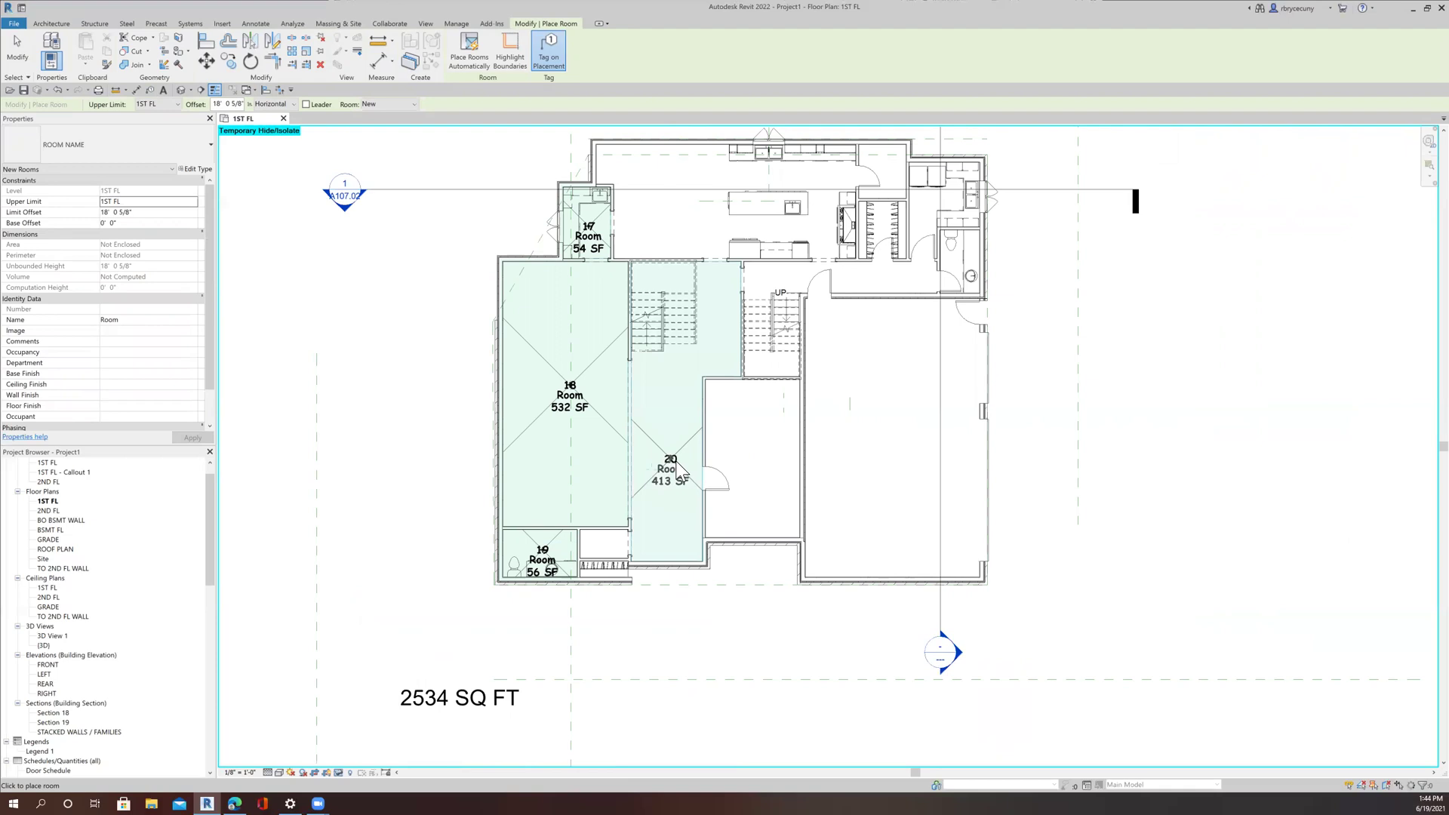
click(762, 437)
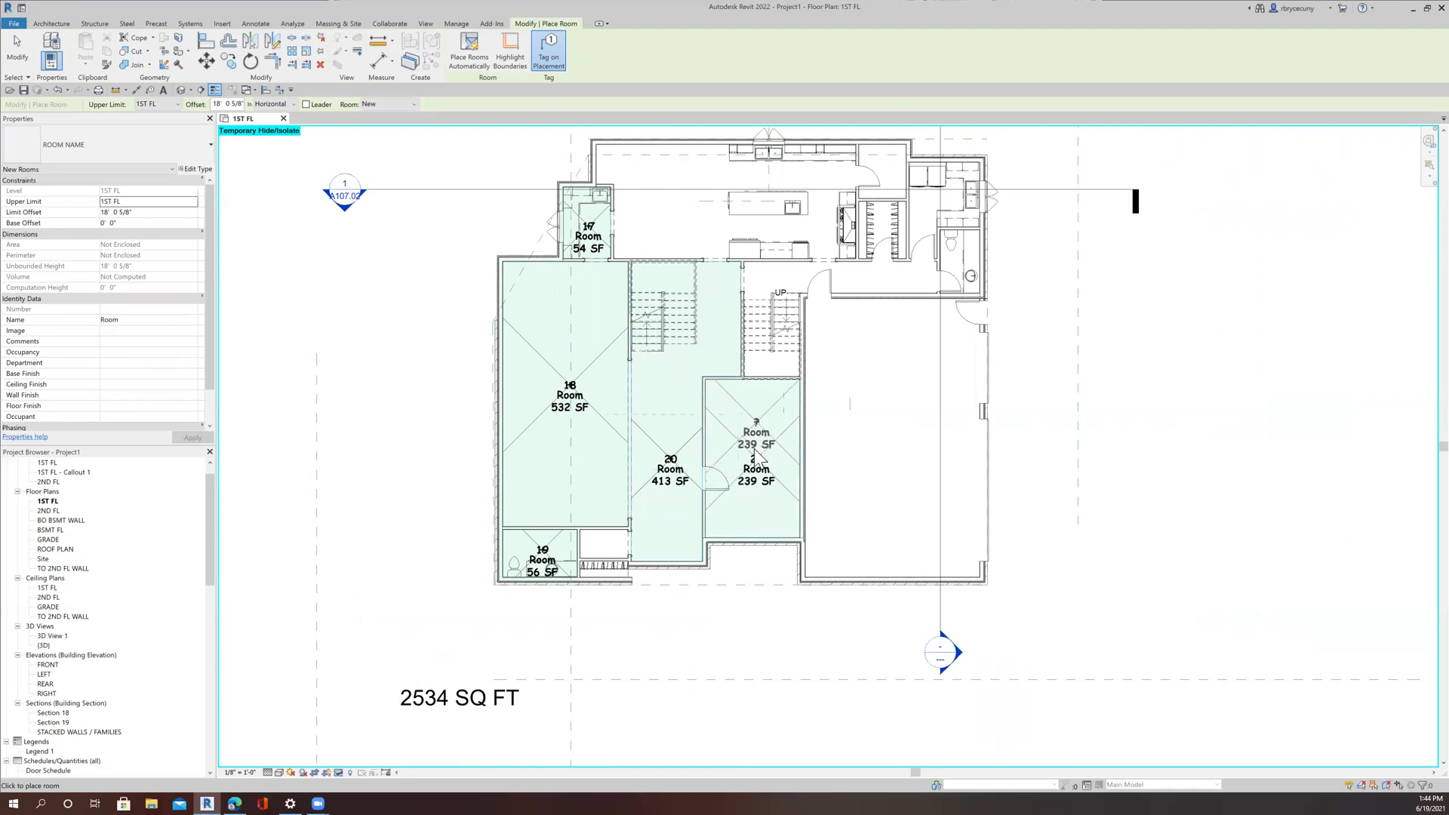
Draw a vertical room separation line from the wall beside the refrigerator to the upper exterior wall, dividing the kitchen from the open area beside it.
middle_drag(770, 374, 740, 523)
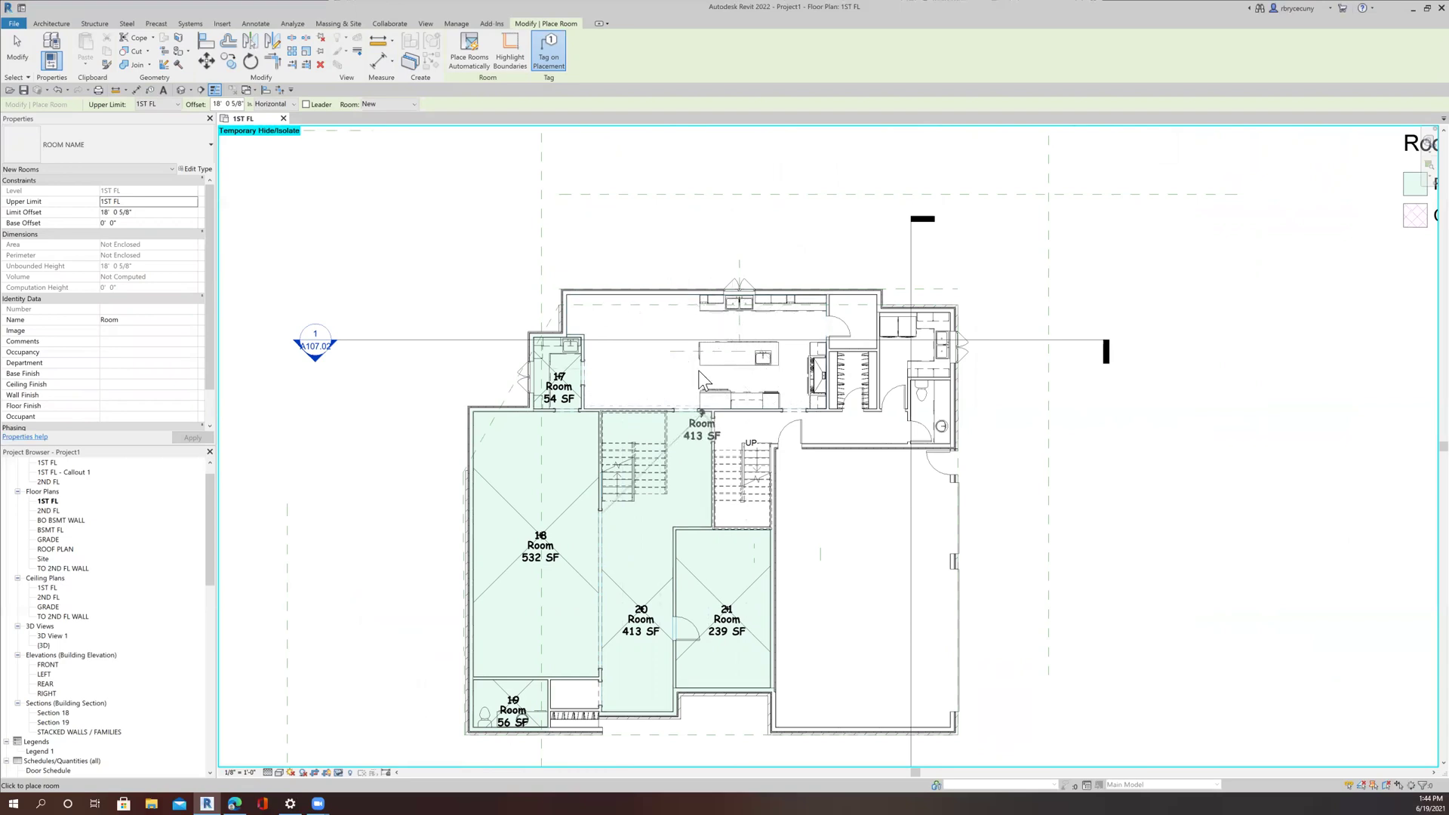
click(702, 318)
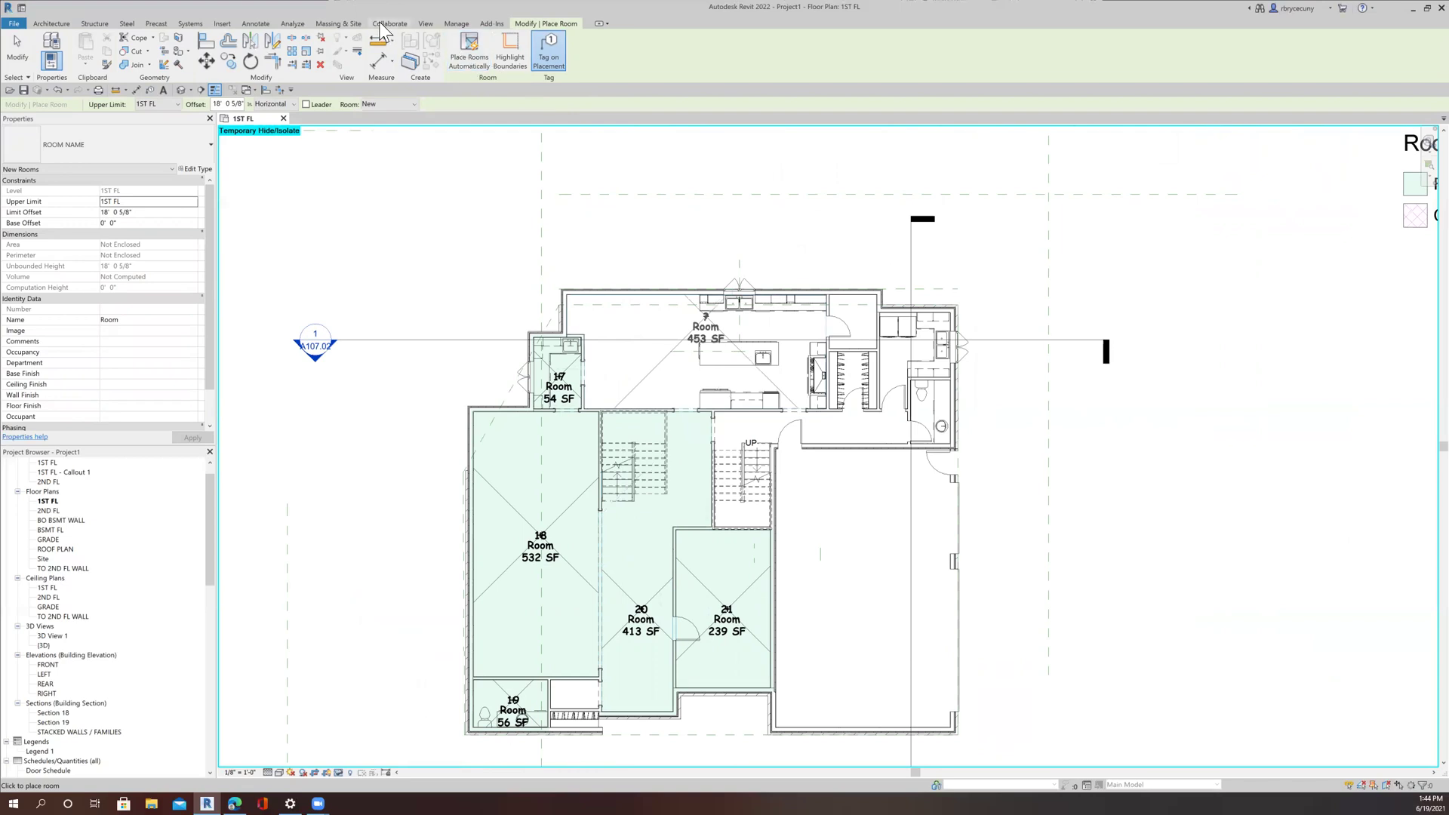
click(47, 22)
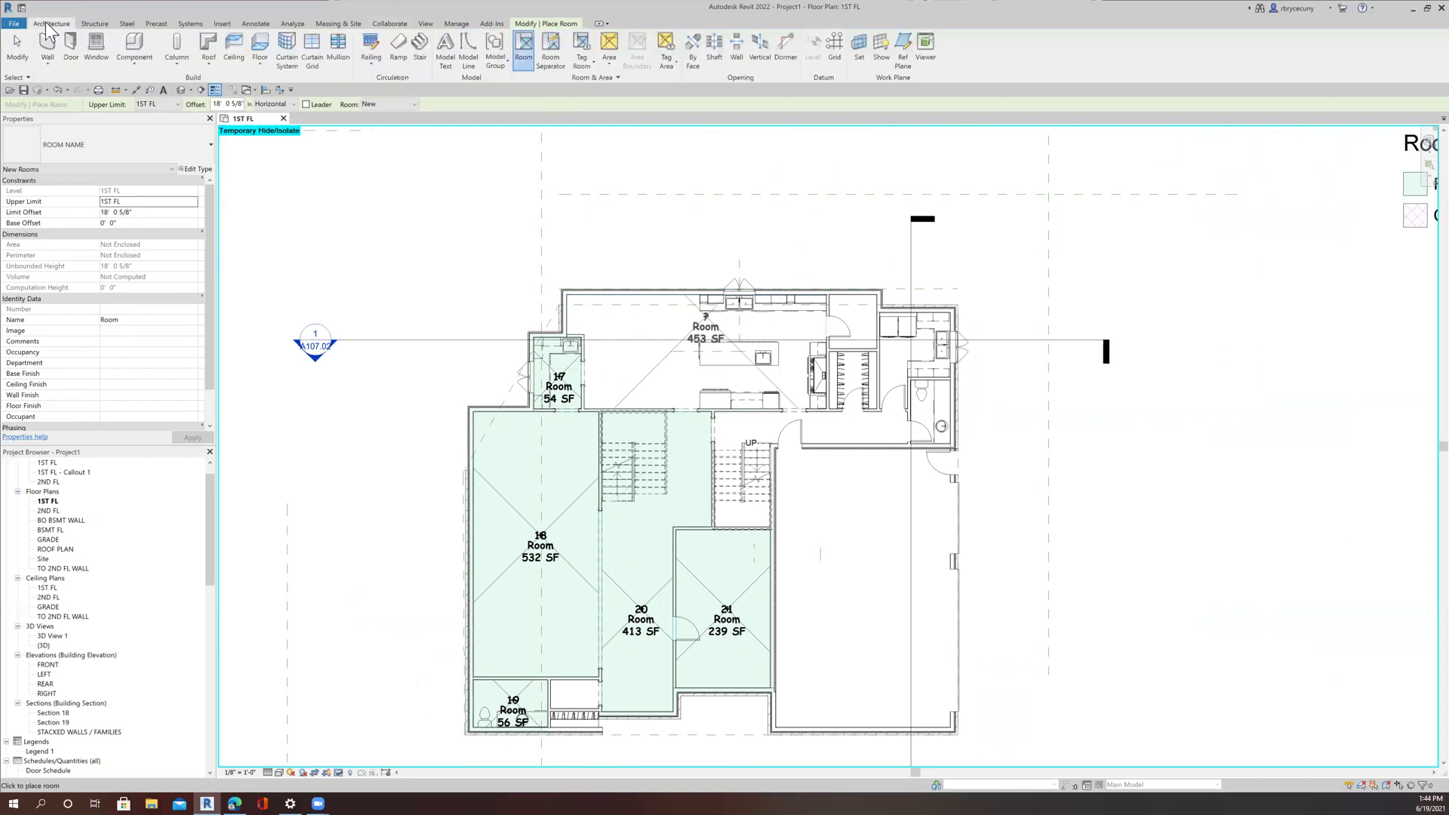
click(555, 59)
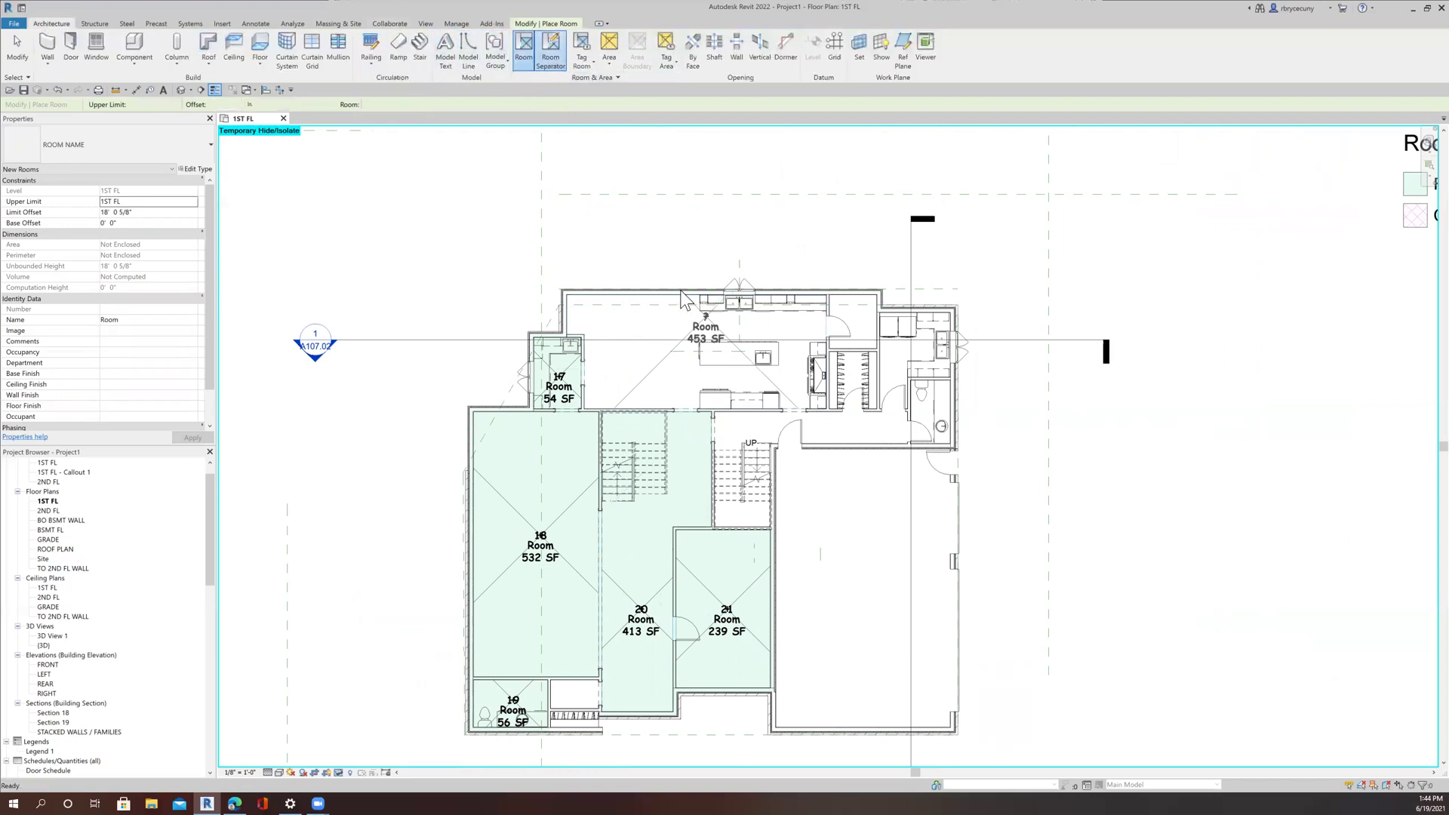
scroll(699, 358, up, 5)
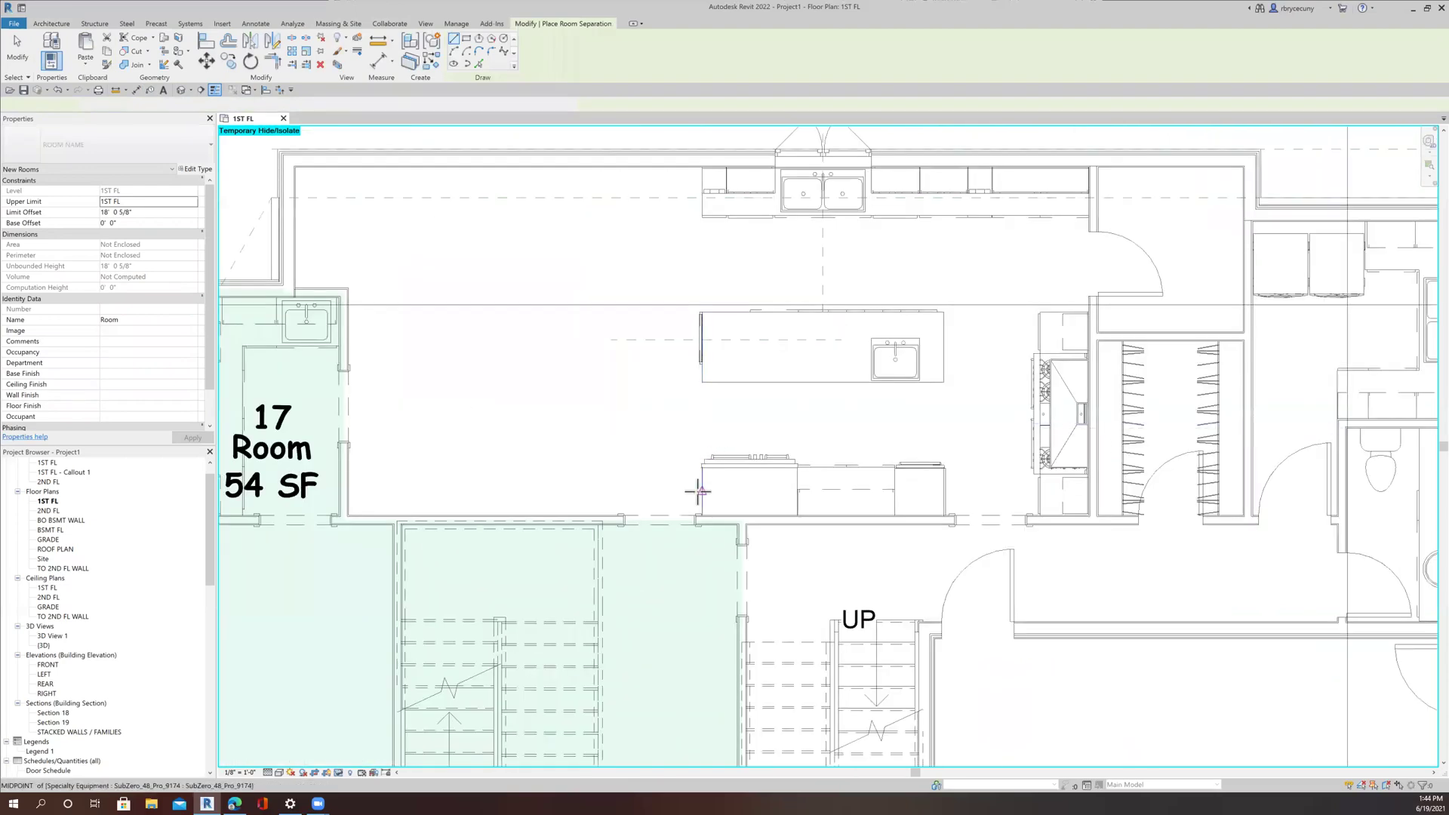
scroll(695, 506, up, 4)
scroll(703, 539, up, 4)
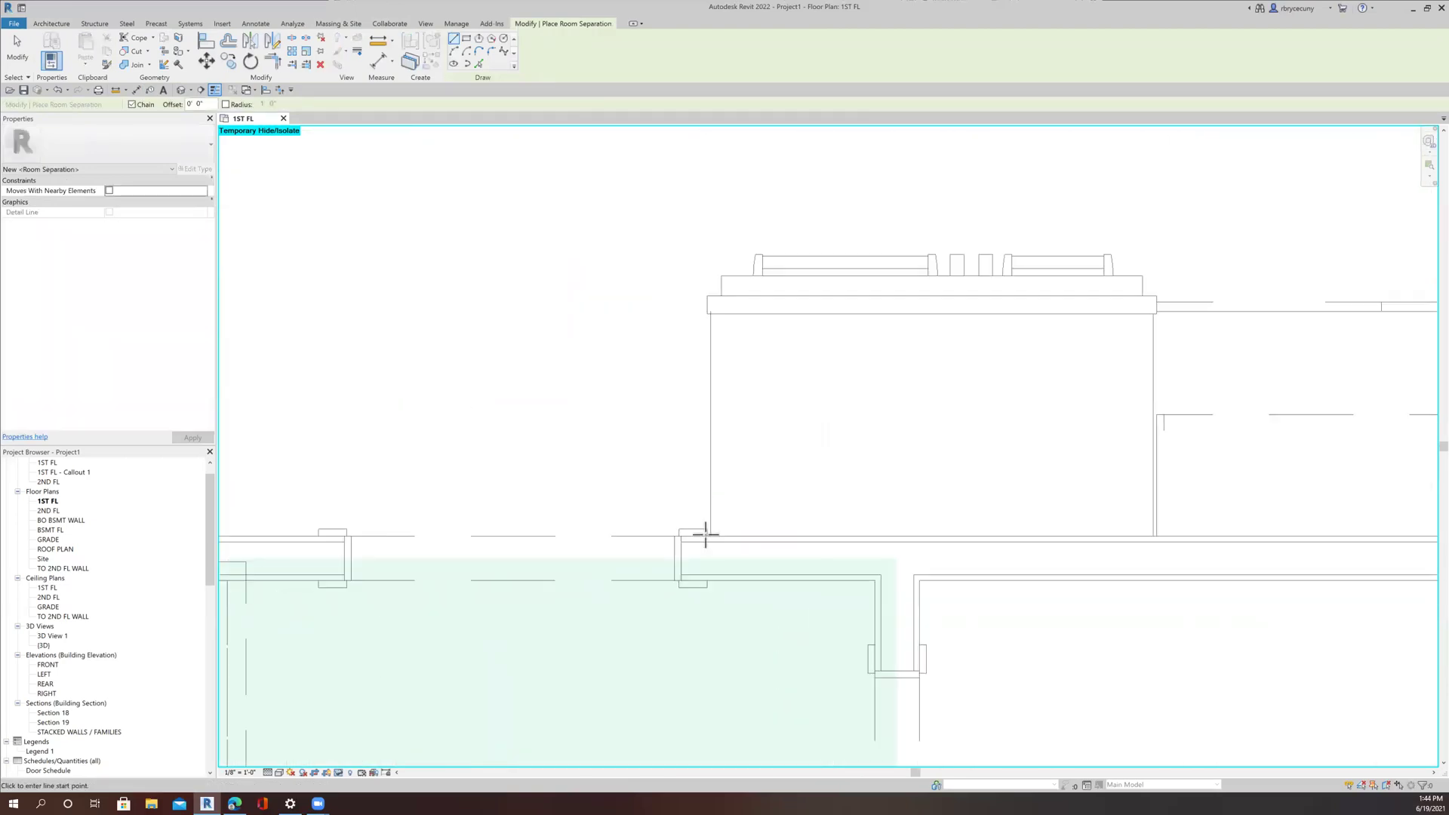
click(712, 540)
scroll(712, 540, down, 8)
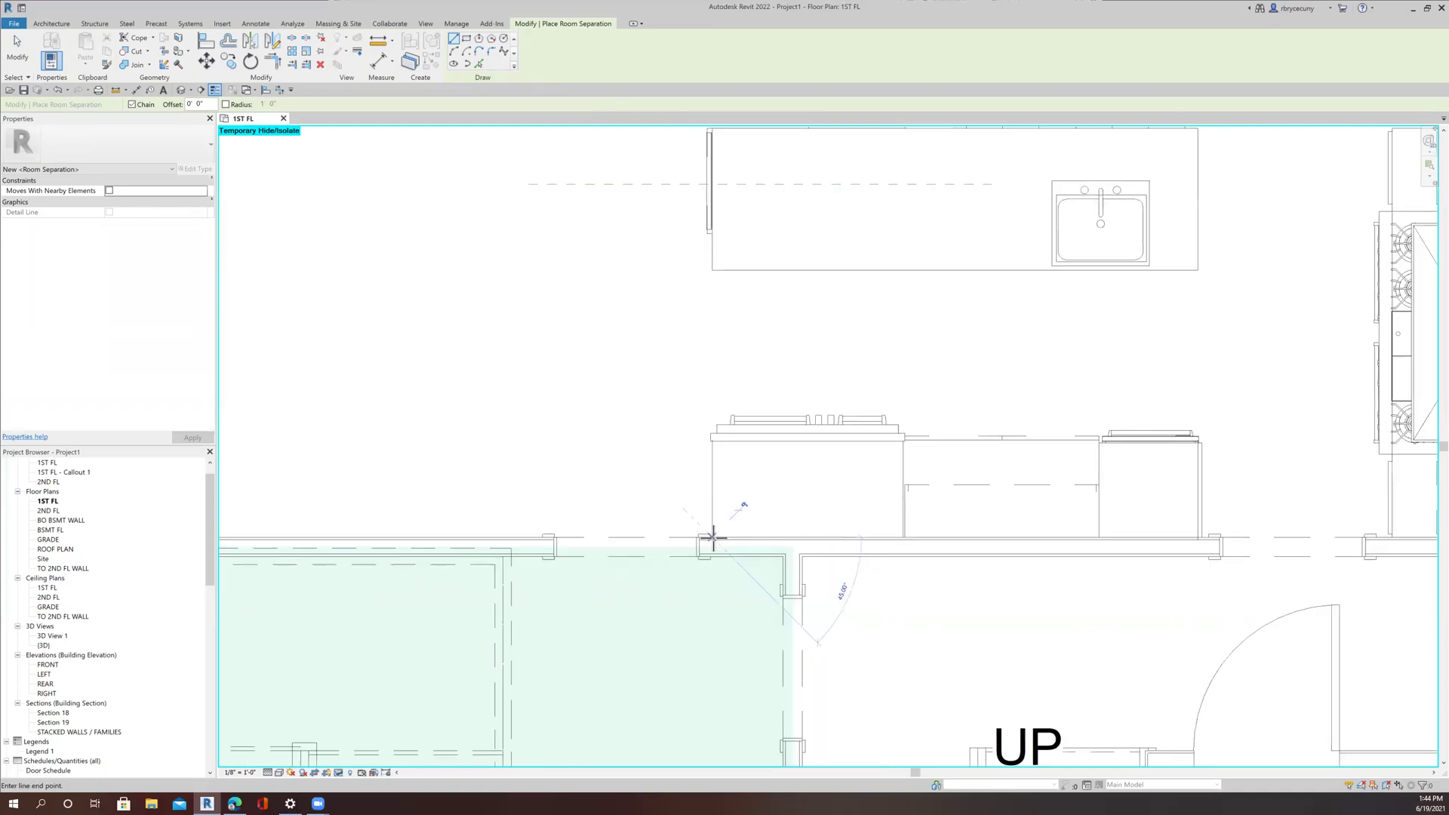
scroll(714, 323, up, 10)
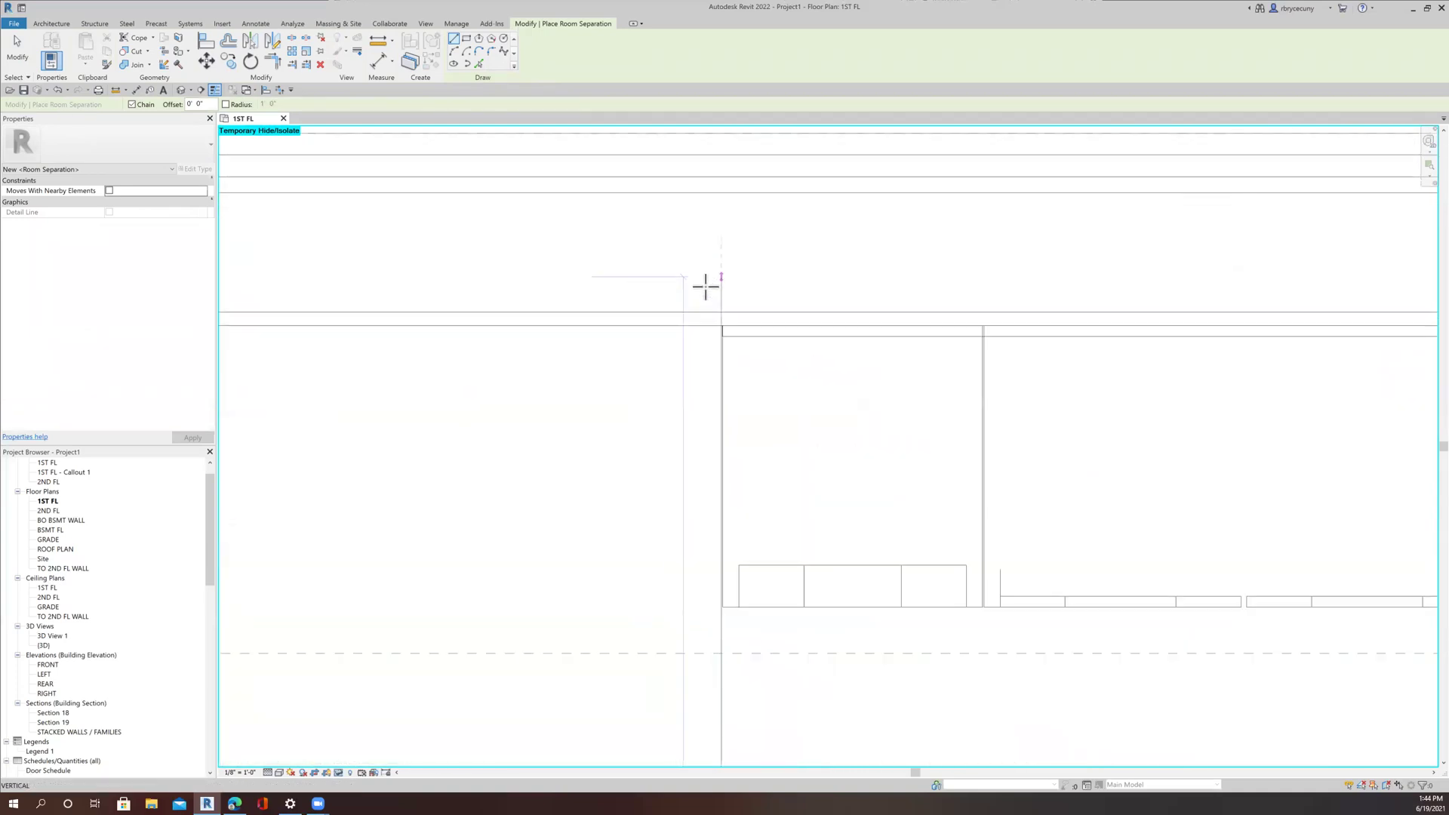
click(720, 324)
scroll(720, 324, down, 5)
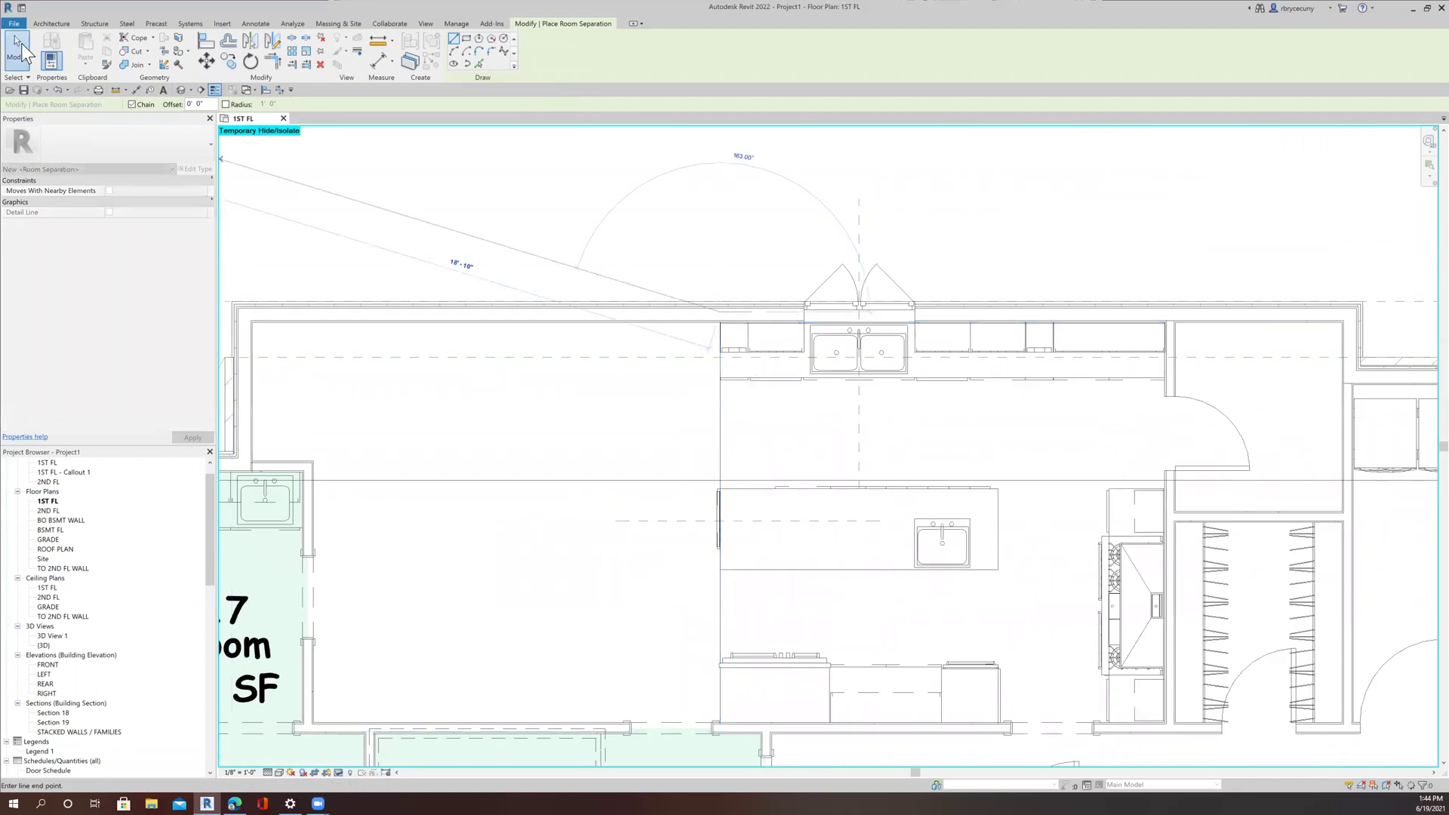
click(16, 36)
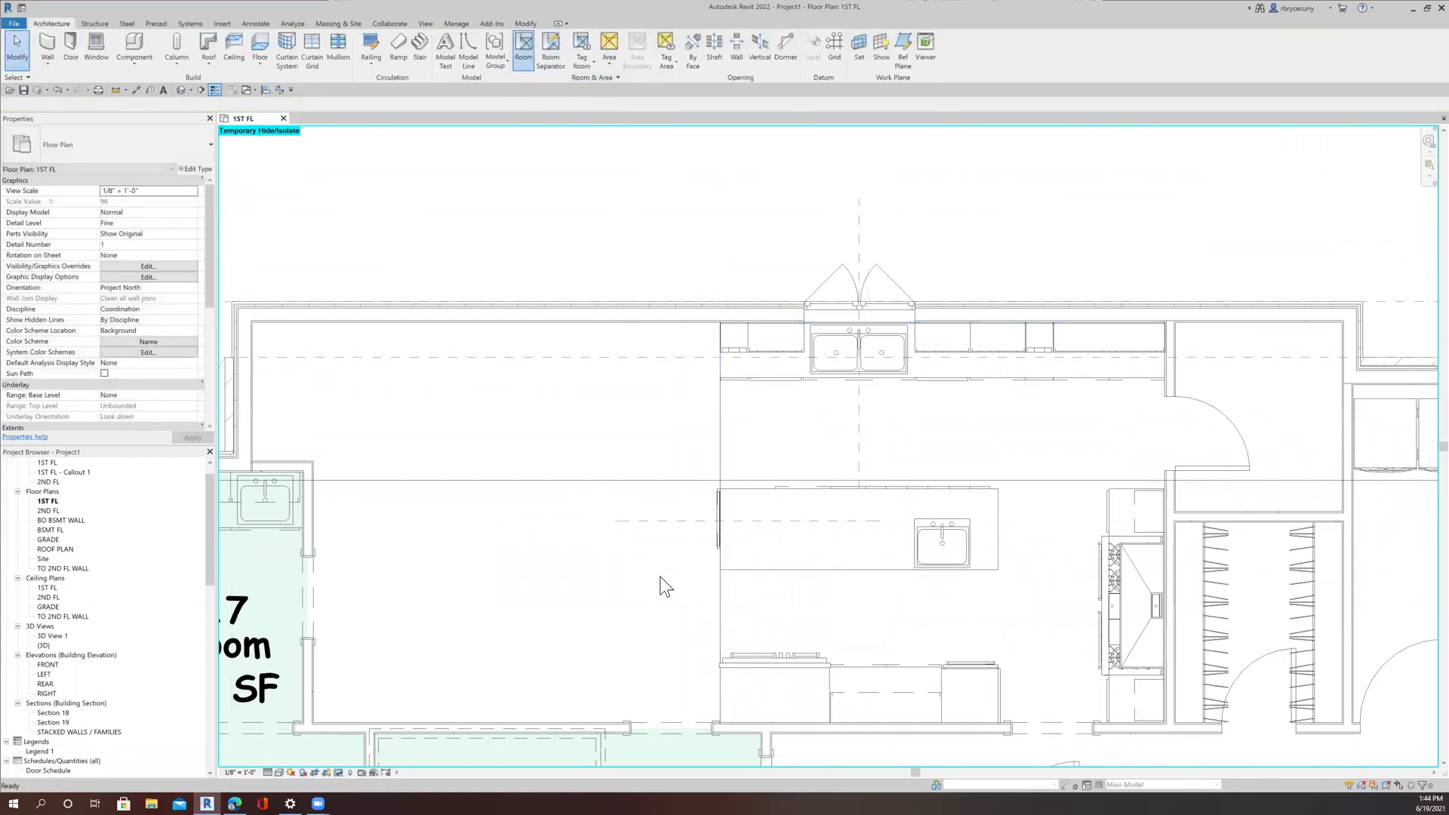
Place tagged rooms on both sides of the separation line and in the small room off the kitchen's upper-right corner.
scroll(661, 586, down, 5)
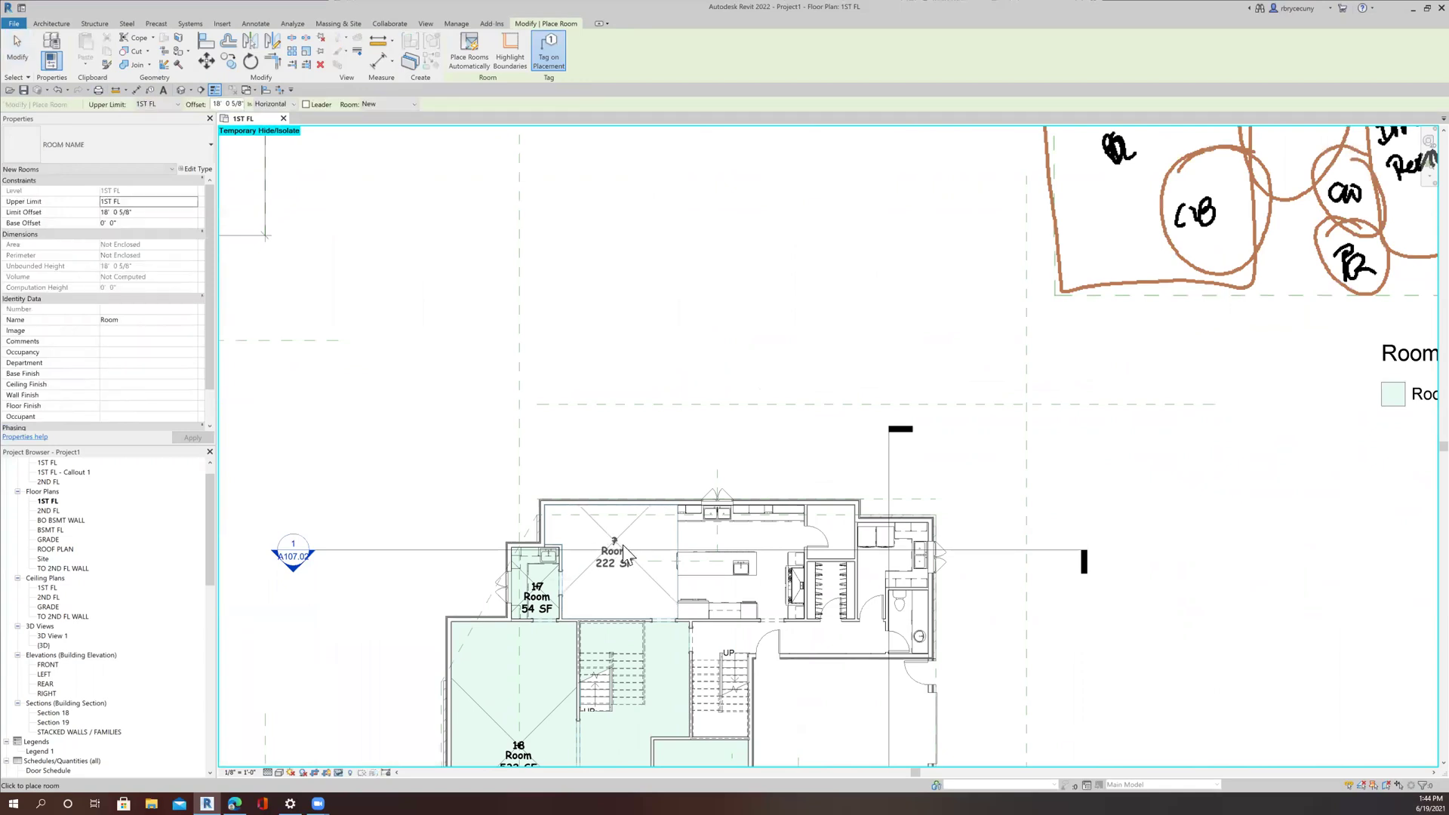
click(614, 551)
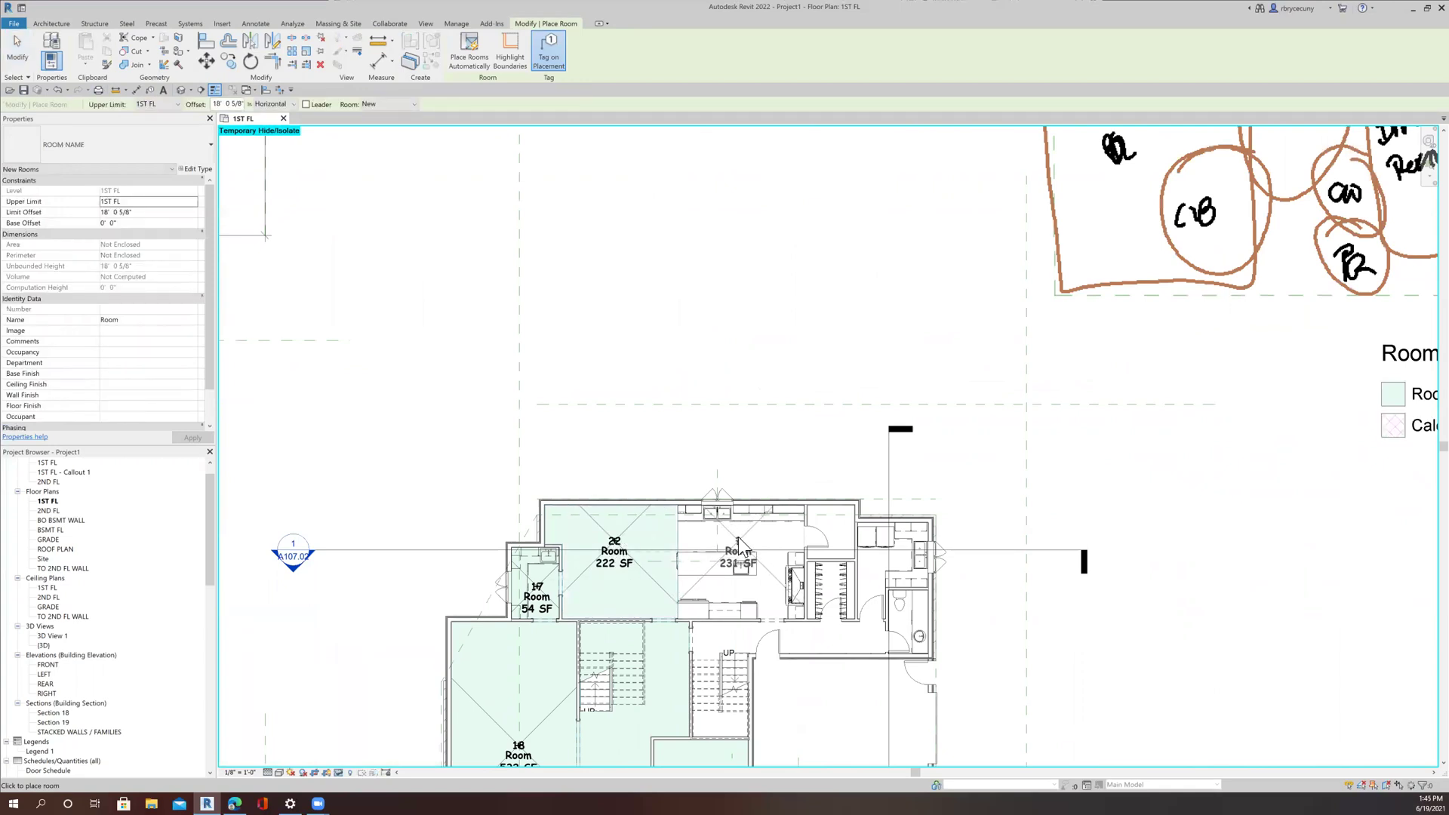
click(739, 538)
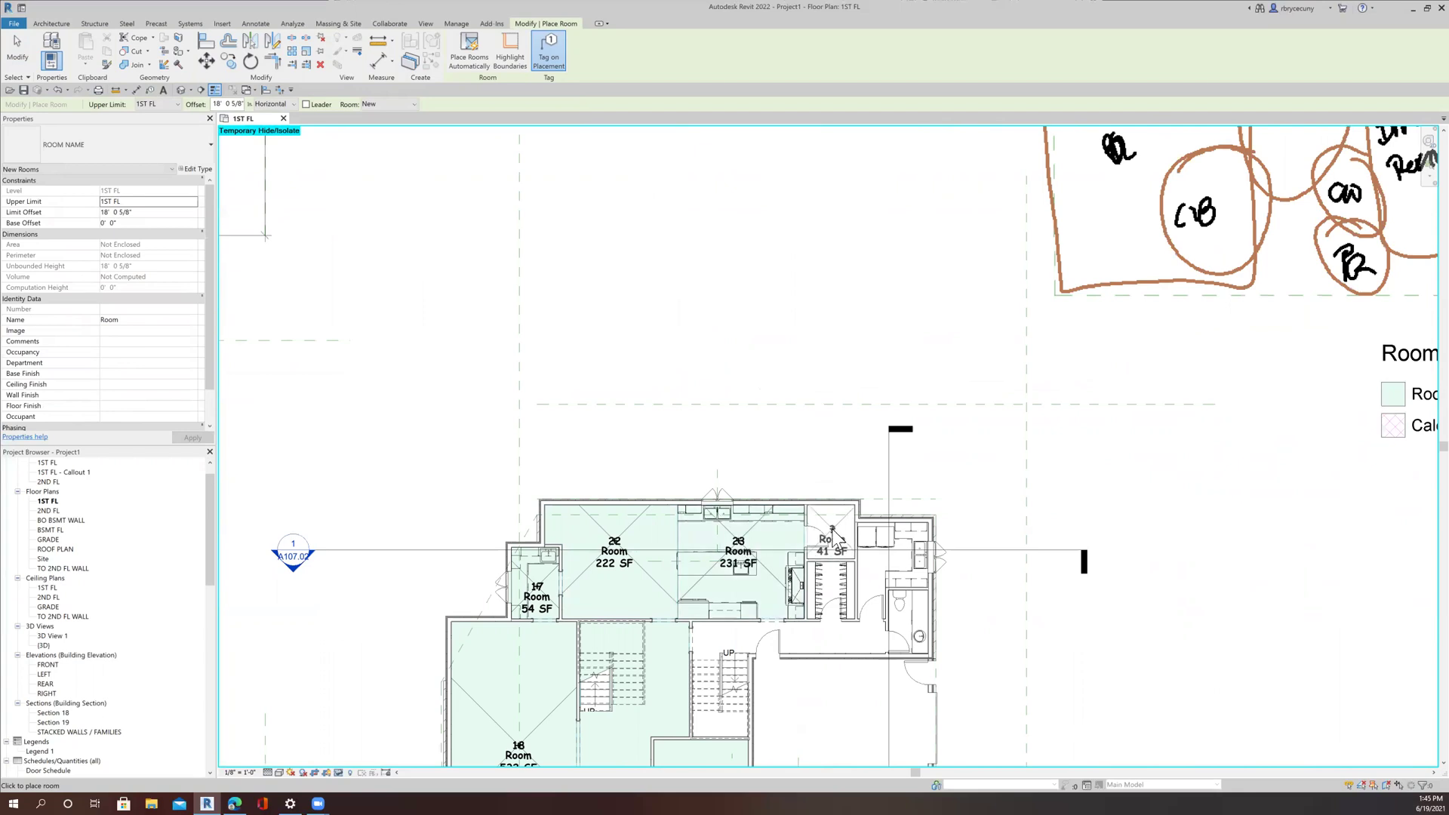
click(831, 542)
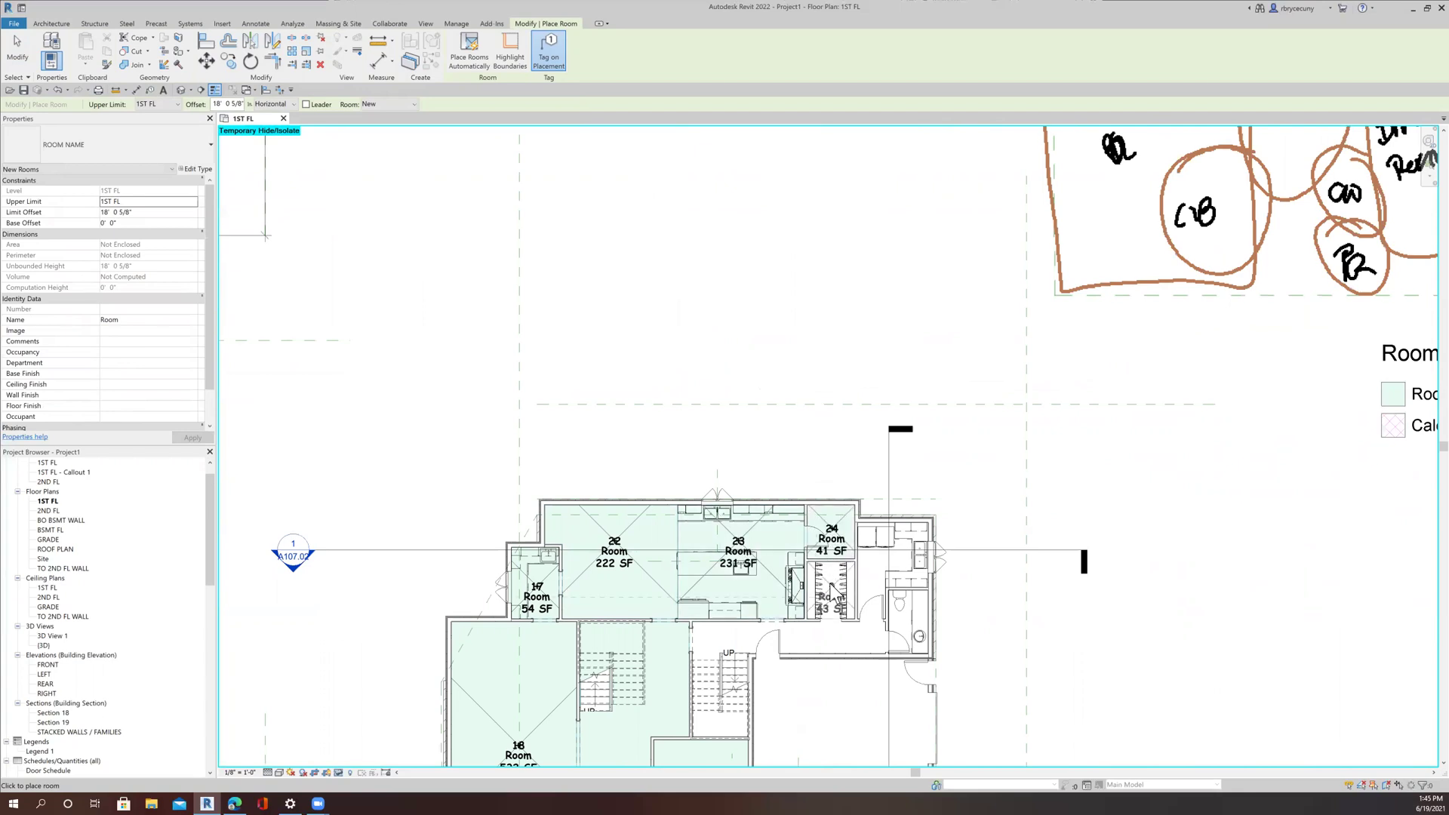
Place tagged rooms in the shelved closet, the laundry room, the adjoining bathroom and the hallway by the right staircase.
click(831, 589)
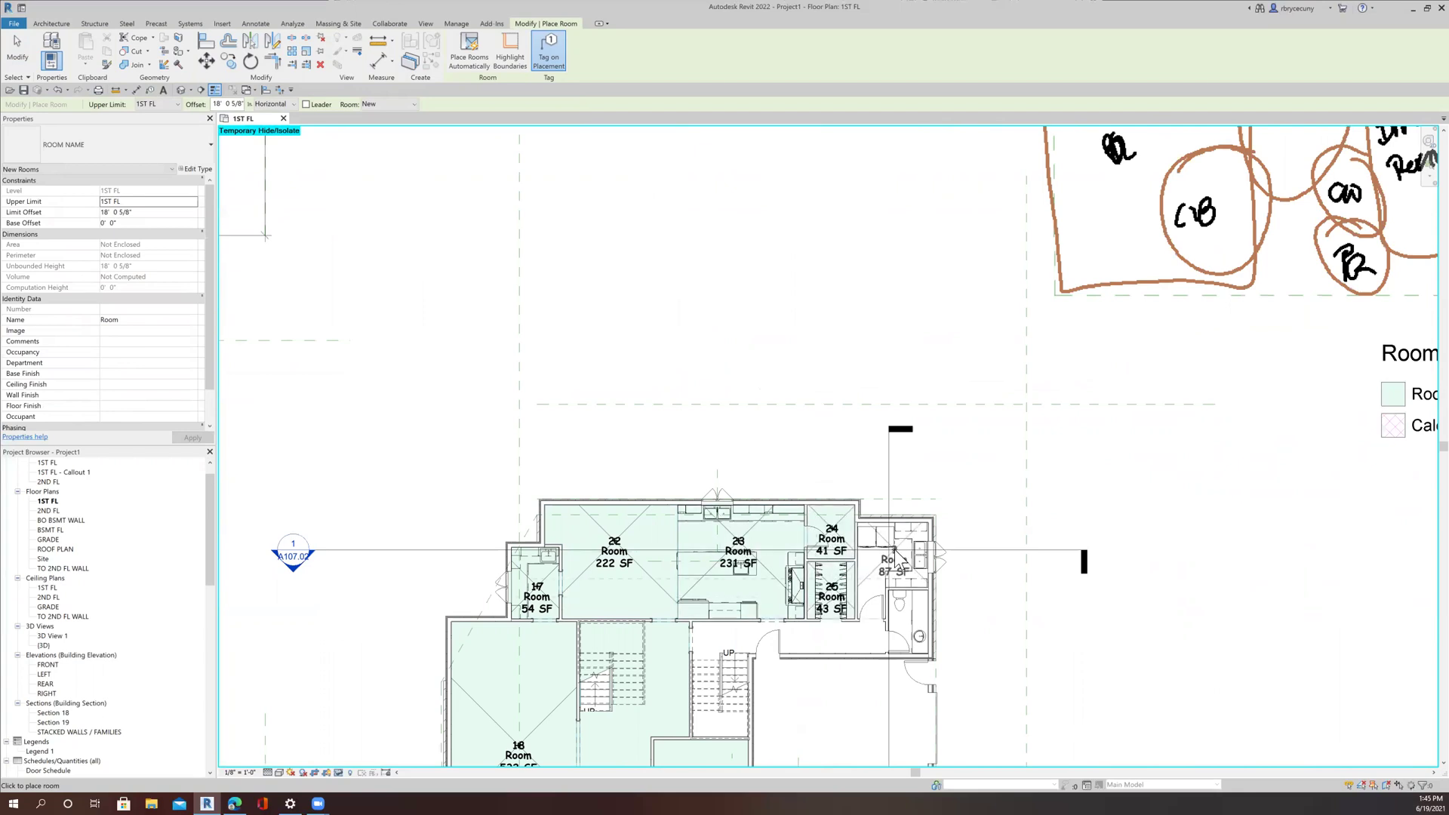
click(909, 630)
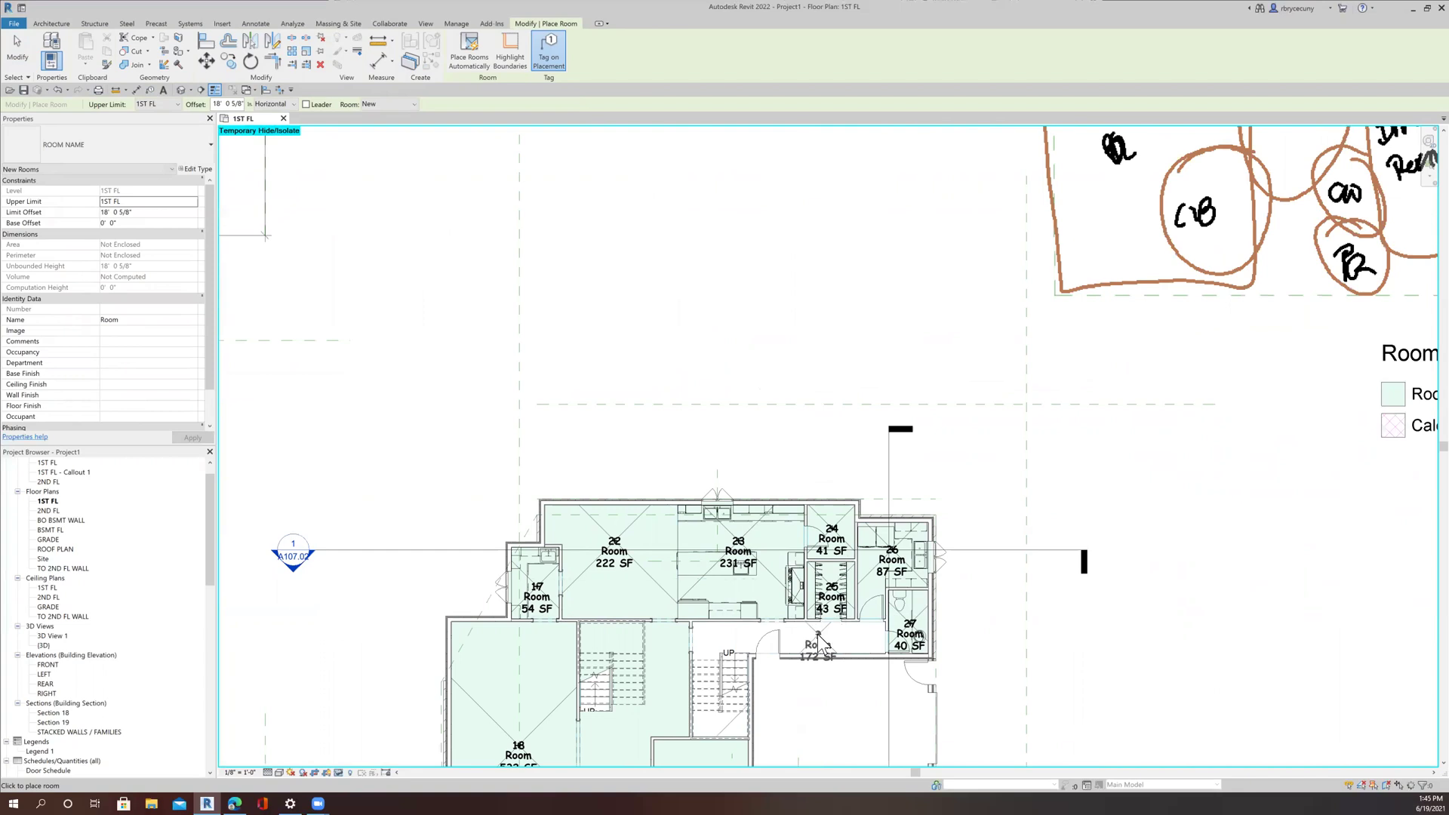
click(825, 647)
scroll(825, 648, down, 2)
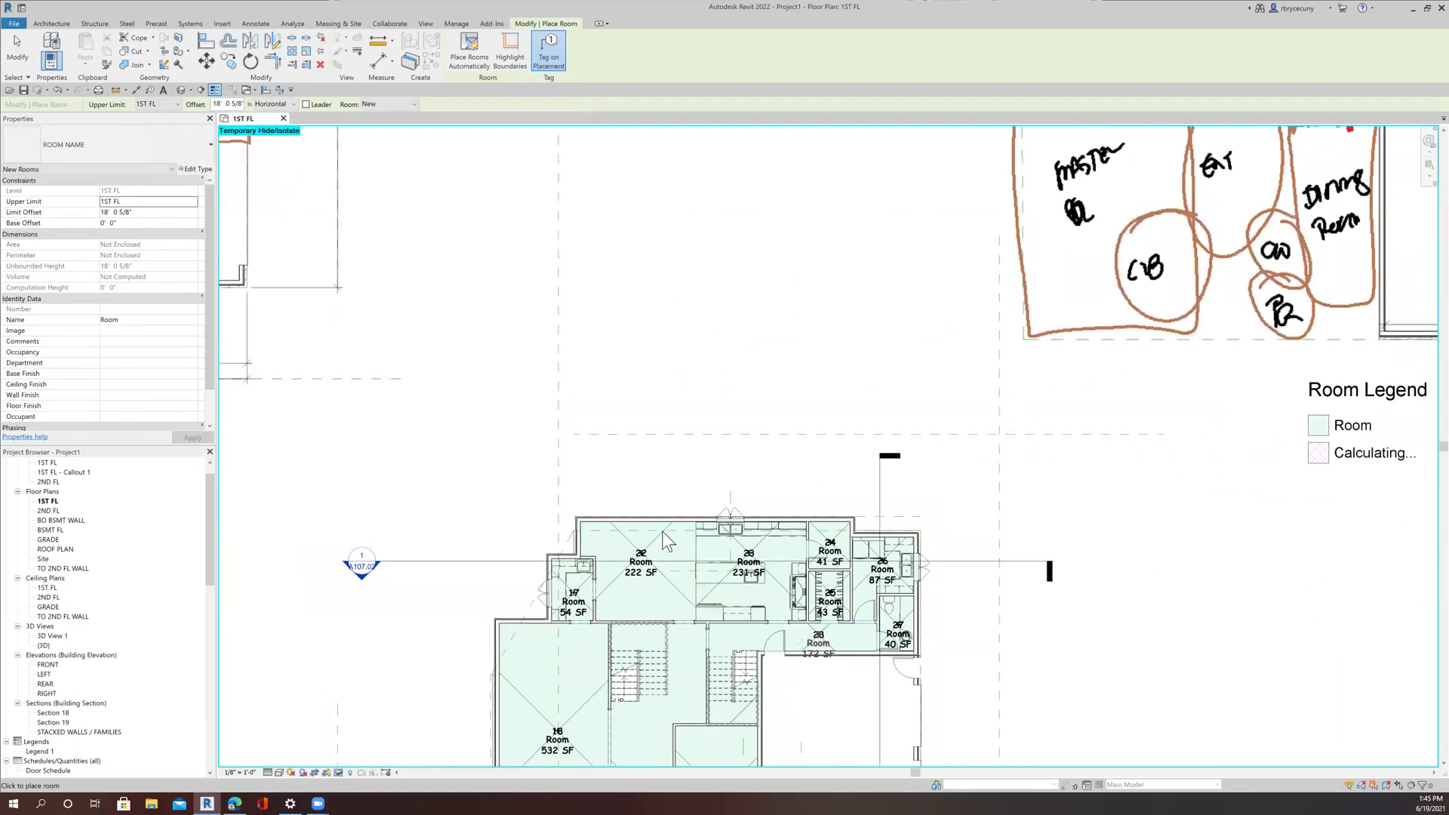
middle_drag(455, 329, 452, 284)
key(Escape)
key(Escape)
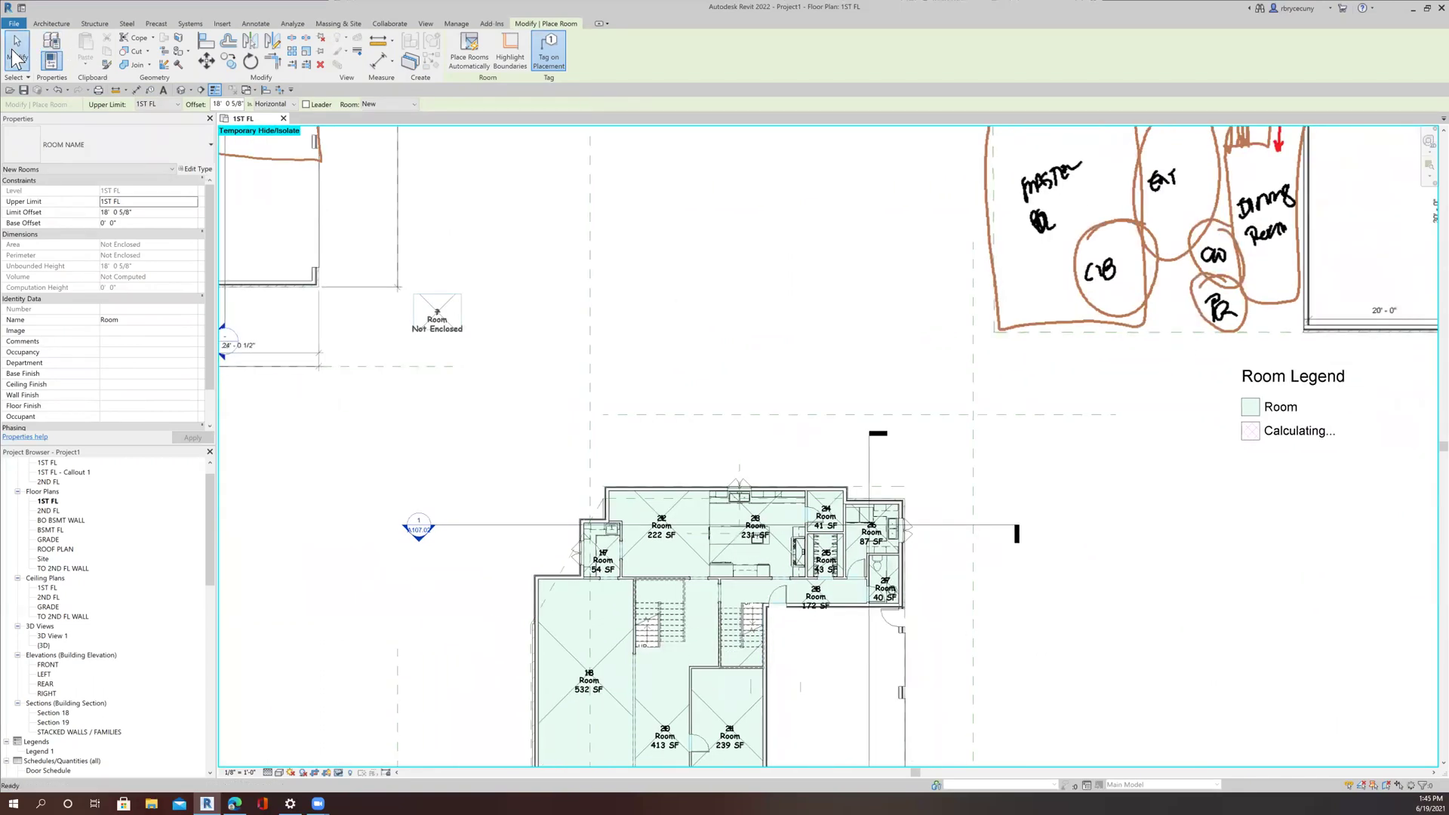
Rename room 17, the small sink room at the plan's upper left, as B PANTRY.
middle_drag(671, 489, 633, 434)
scroll(713, 487, up, 3)
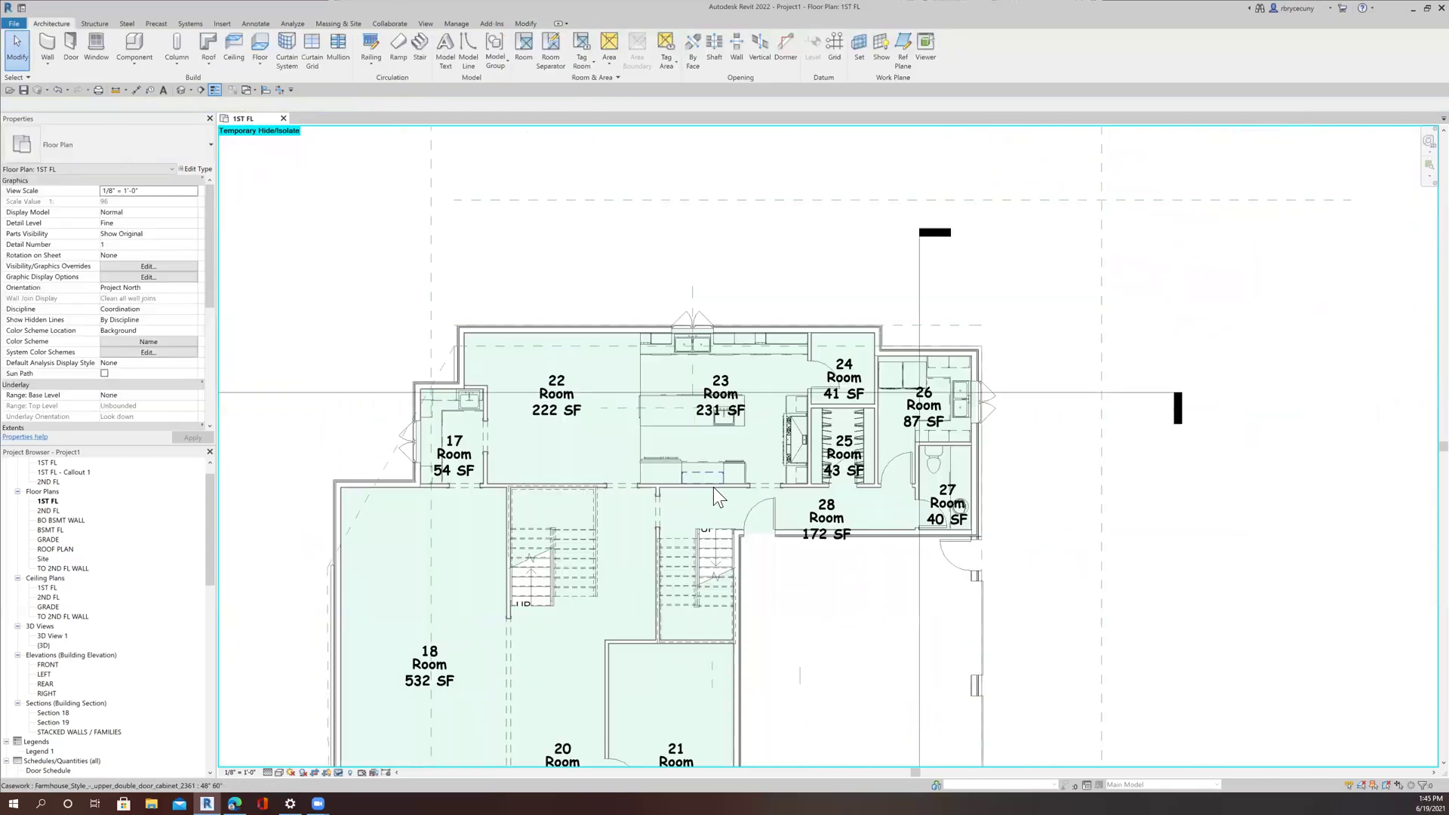
scroll(474, 392, down, 1)
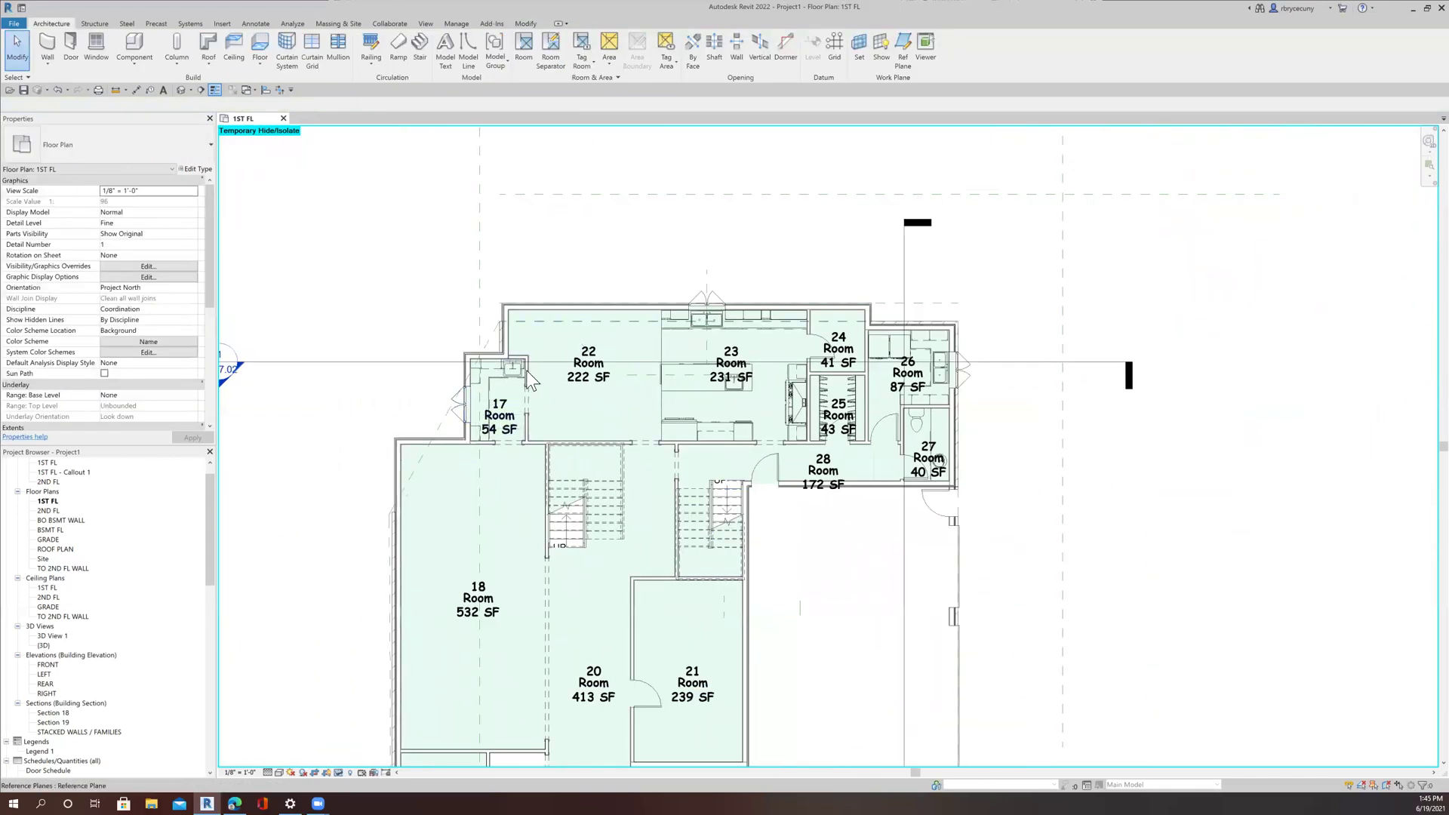
scroll(539, 413, up, 3)
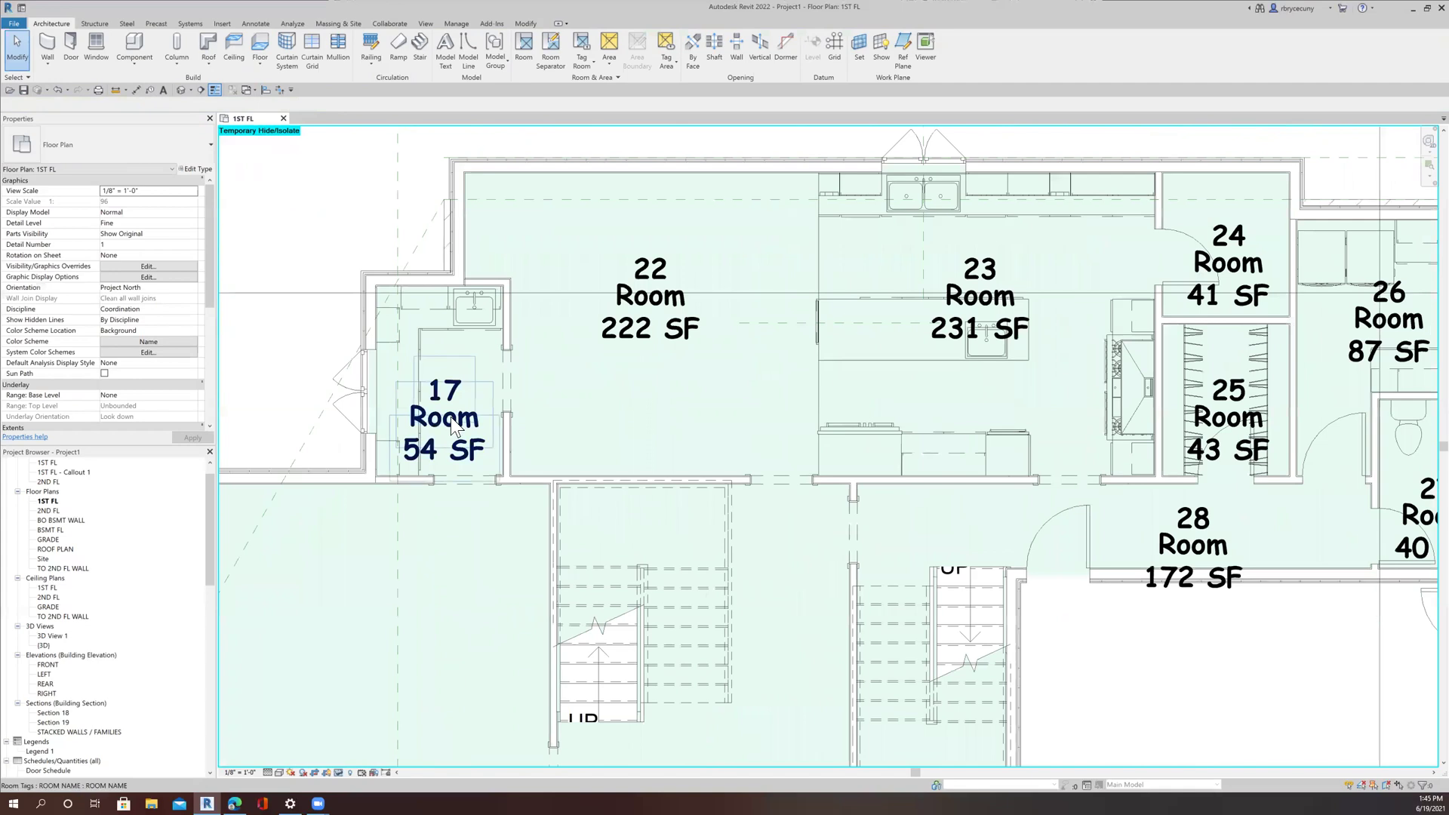
click(502, 420)
click(452, 419)
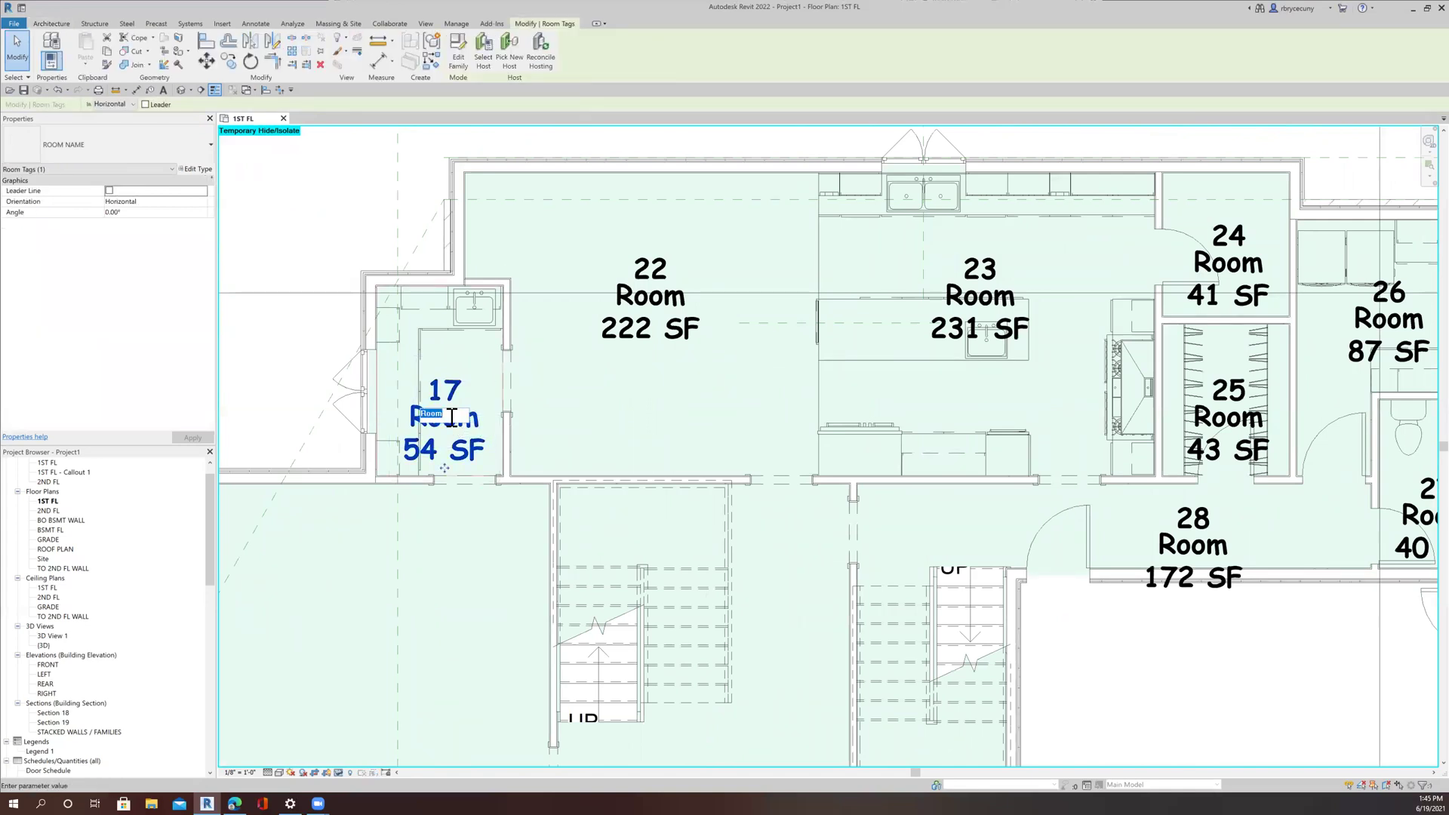
text(B PANTRY)
key(Return)
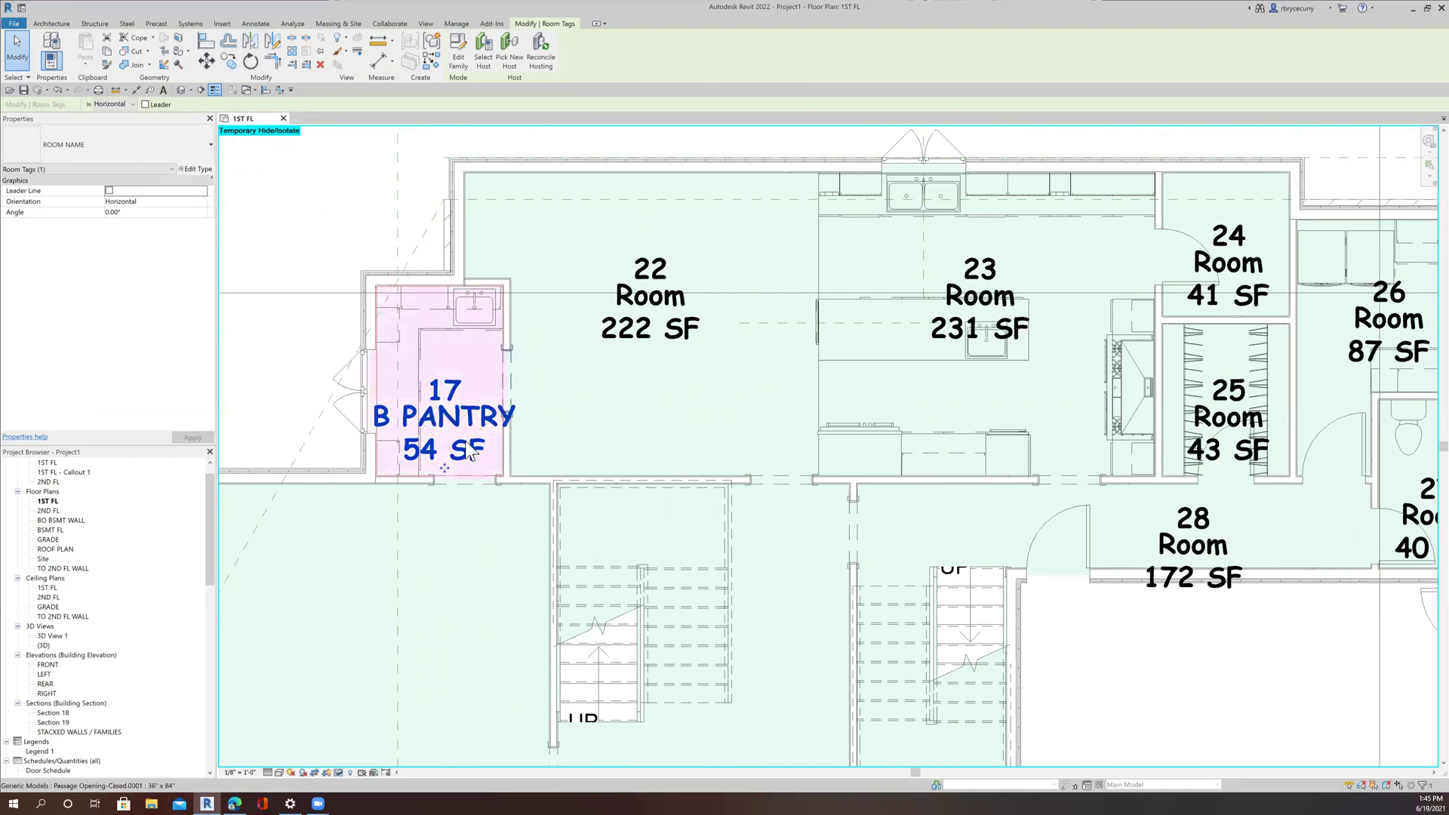
Rename room 18, the large room below the pantry, as GREAT ROOM.
scroll(491, 384, down, 3)
click(446, 614)
click(446, 610)
text(GREAT ROOM)
key(Return)
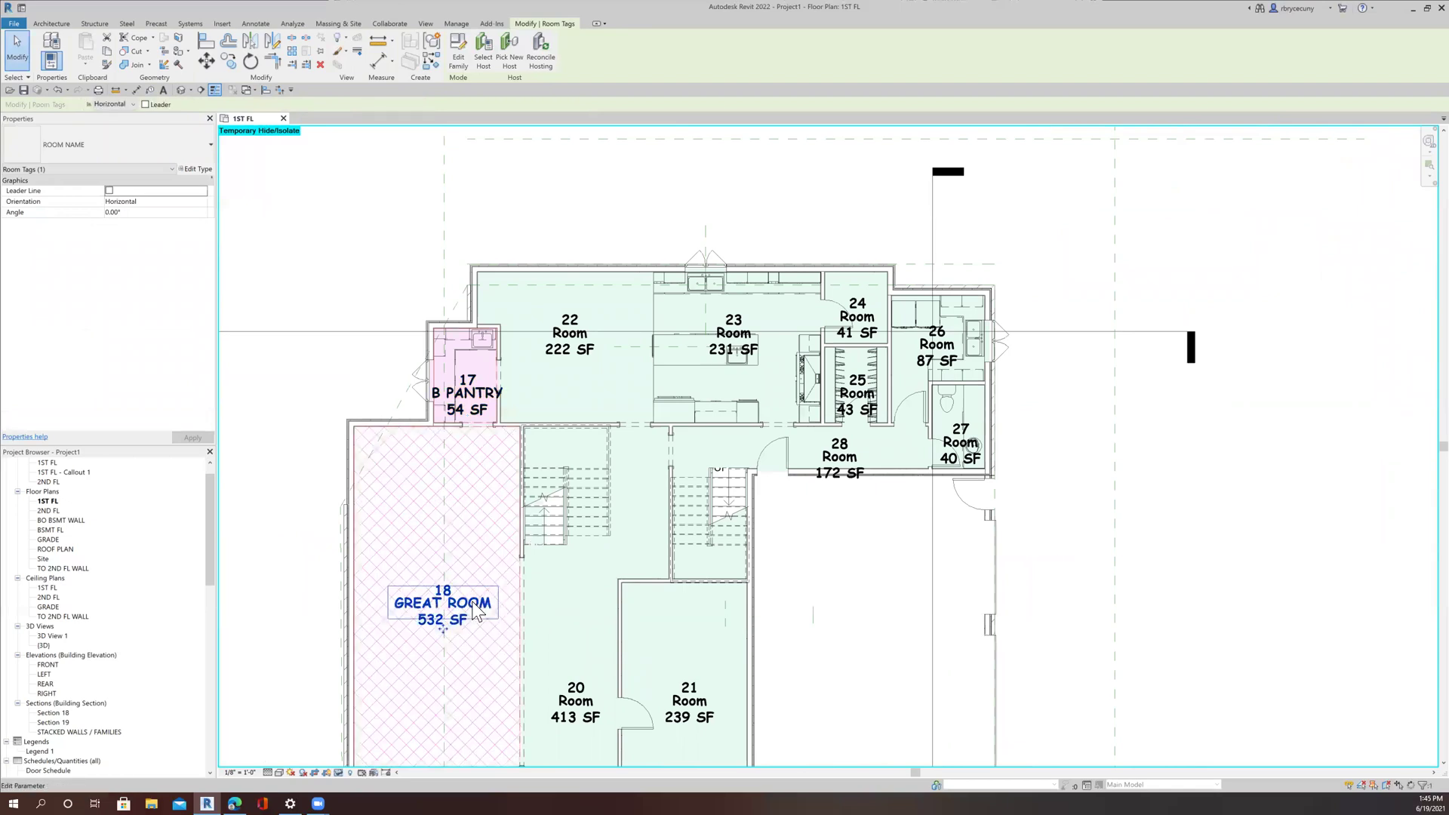
Rename room 19, the lower-left bathroom, as PR.
scroll(476, 593, down, 2)
middle_drag(526, 414, 558, 225)
scroll(475, 541, up, 2)
scroll(476, 542, down, 4)
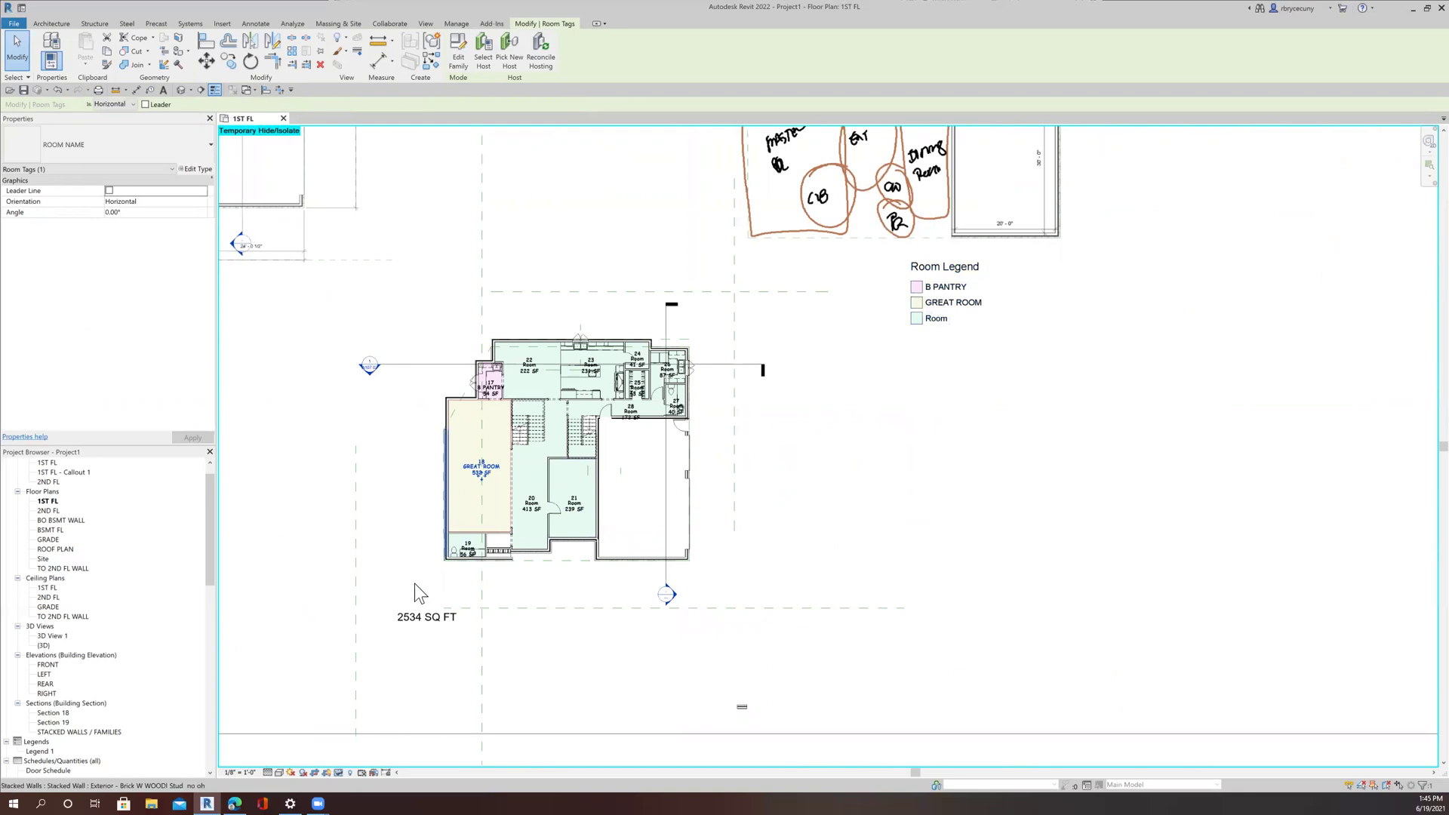
scroll(463, 501, up, 5)
middle_drag(498, 627, 517, 522)
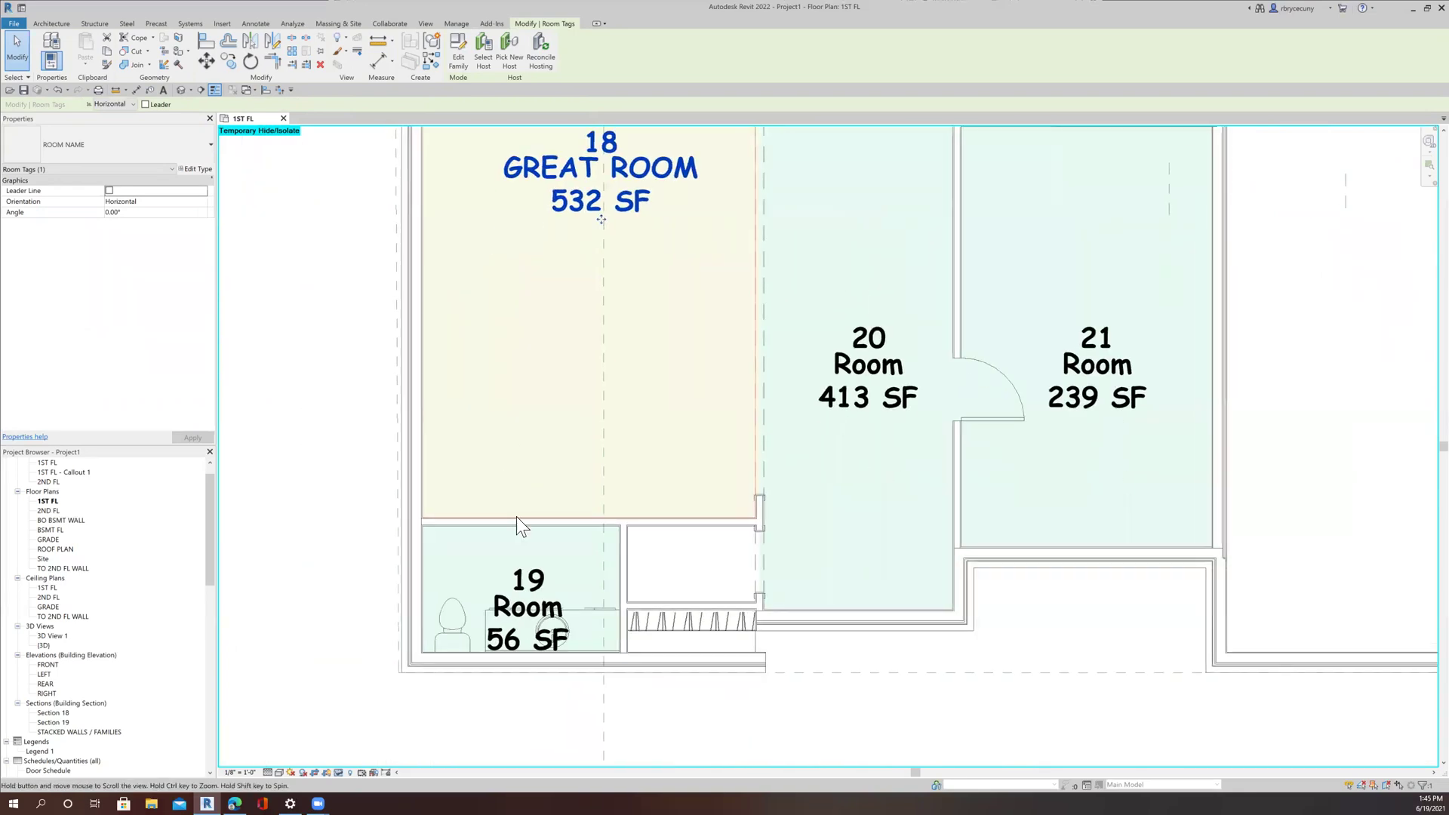
click(507, 608)
click(508, 608)
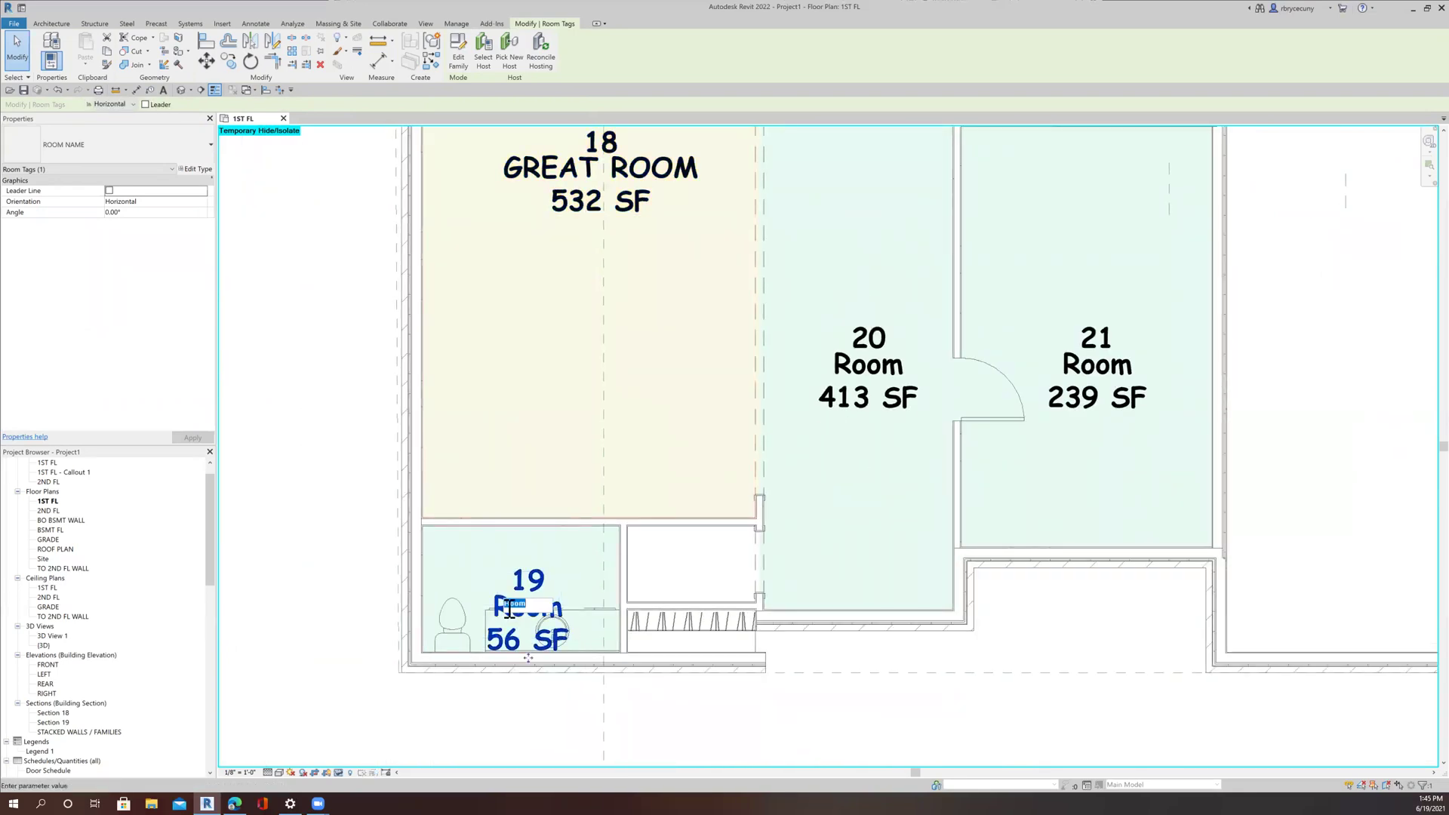
text(PR)
click(860, 370)
click(874, 334)
click(868, 337)
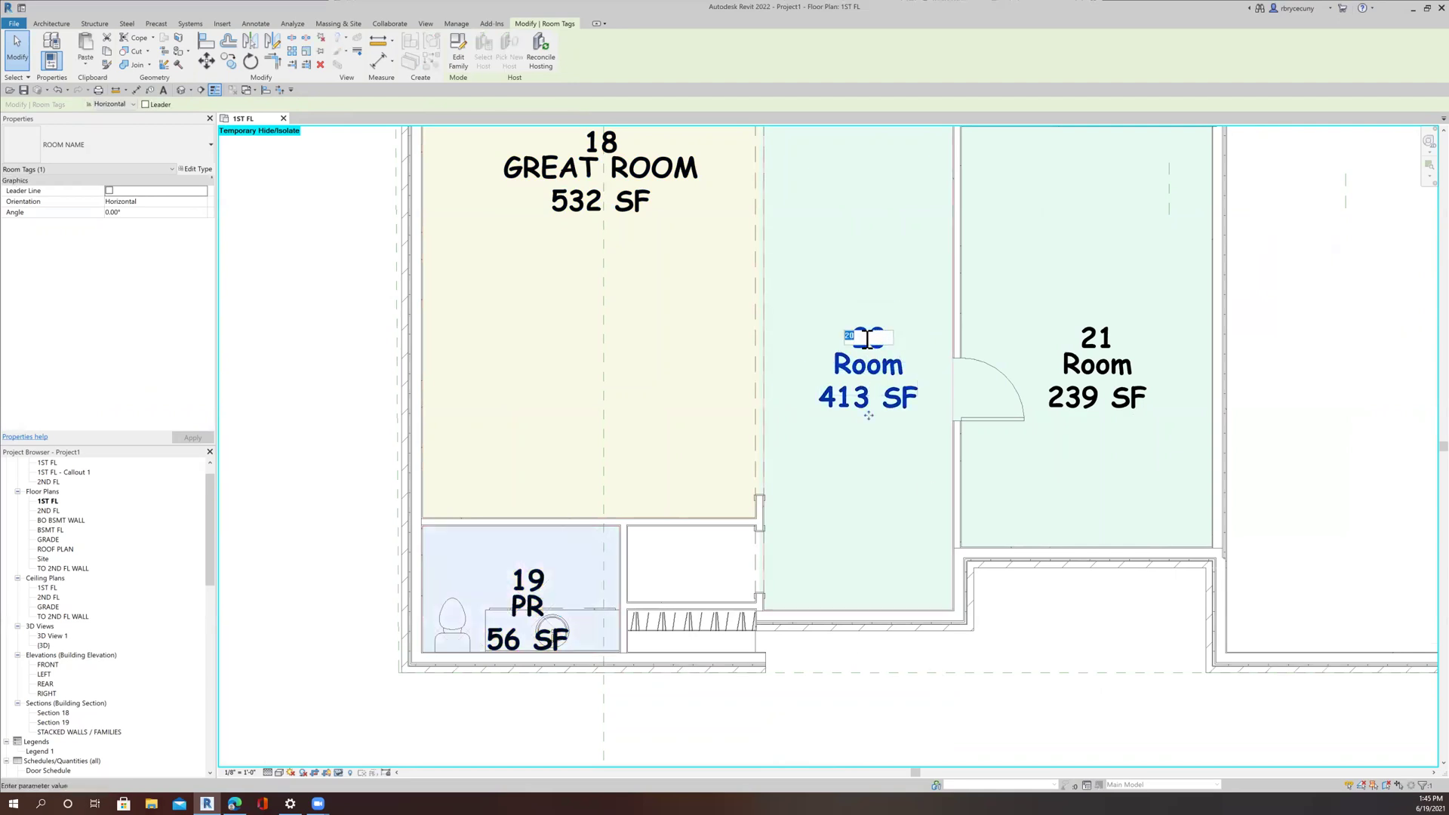
text(FOYER)
click(1112, 610)
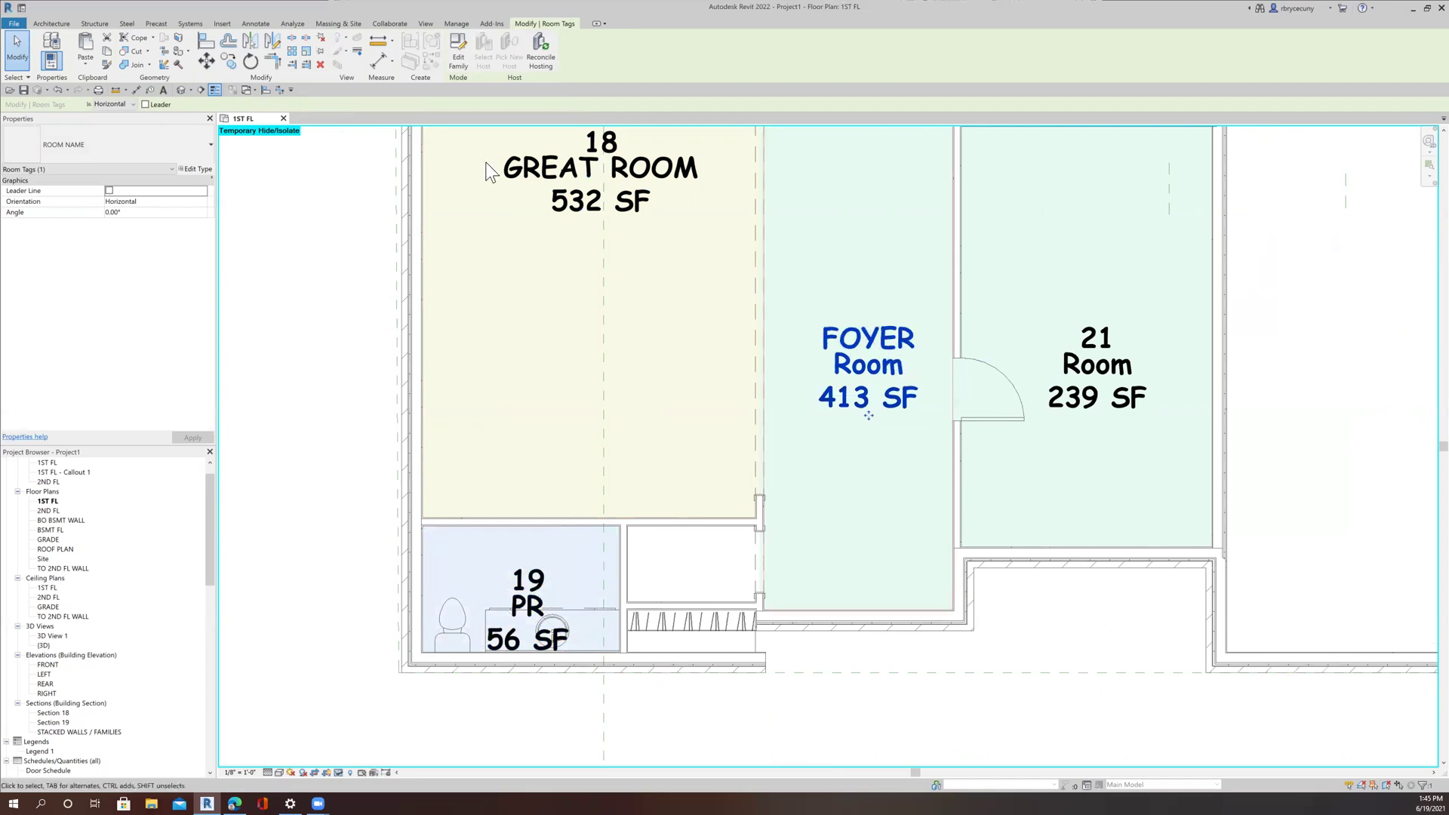
click(57, 91)
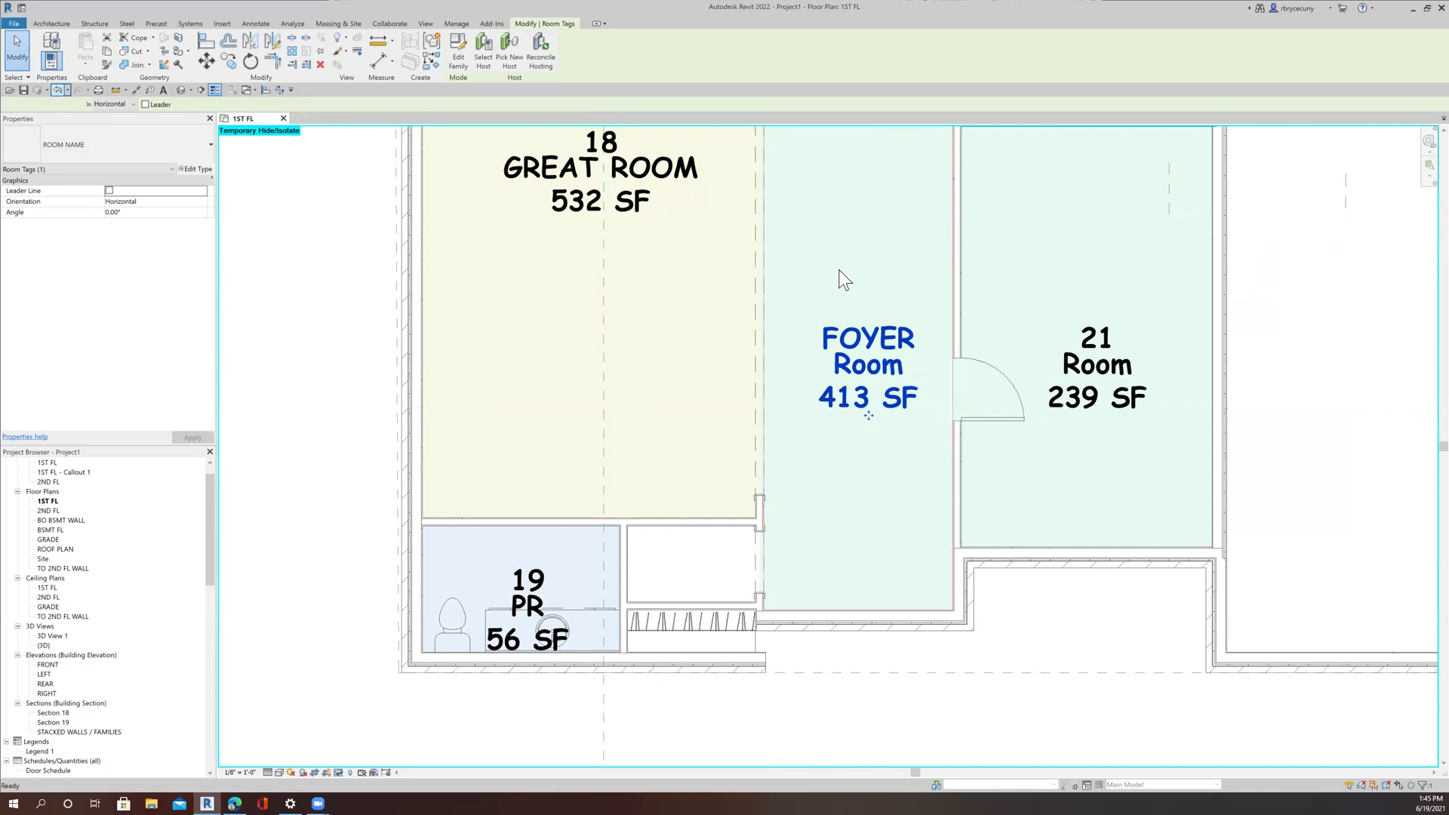
Rename room 20, the central stair hall, as FOYER.
click(856, 374)
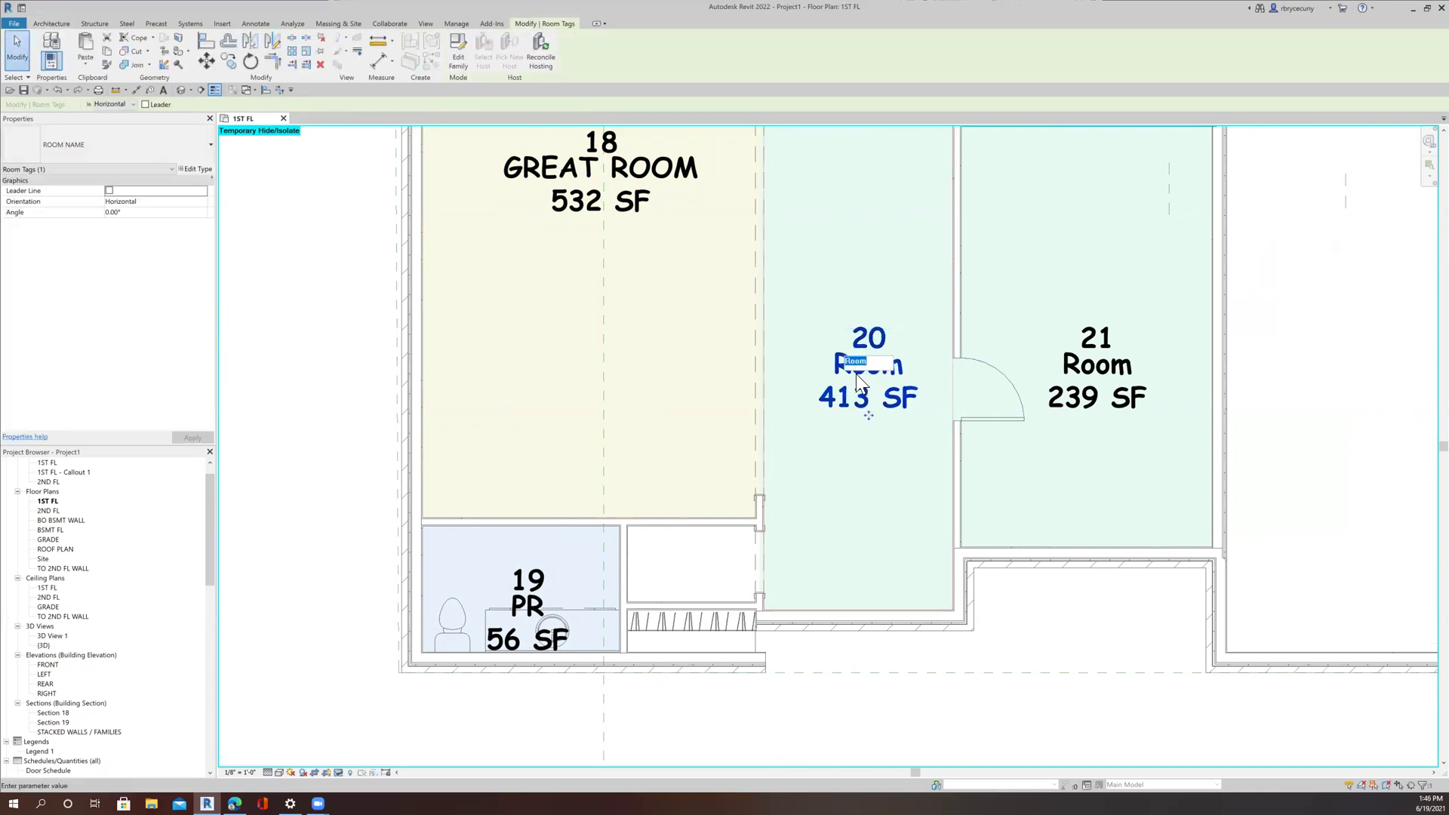
text(FOYER)
key(Return)
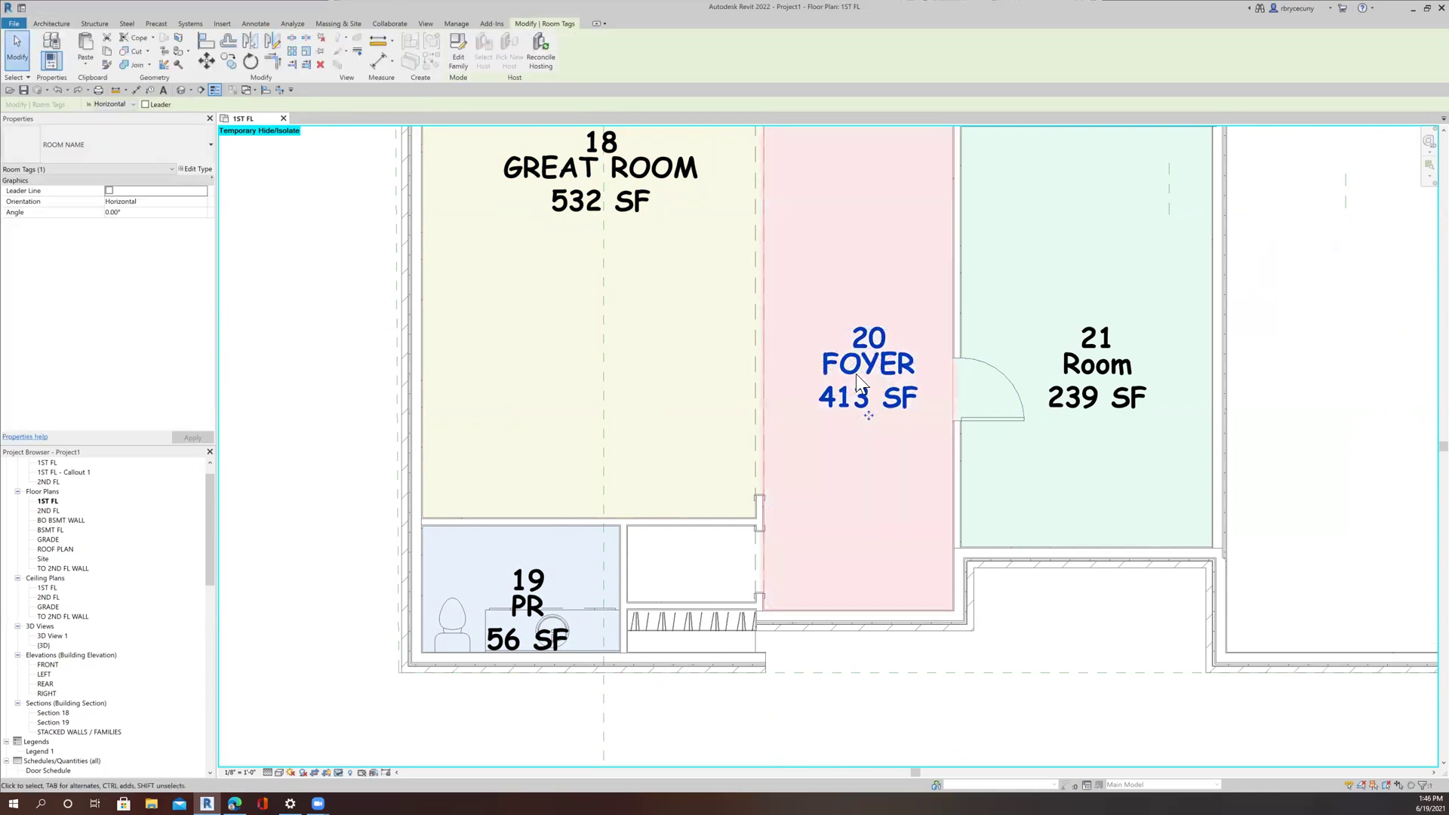
Rename room 21, the enclosed room below the right staircase, as OFFICE.
middle_drag(1213, 431, 1159, 430)
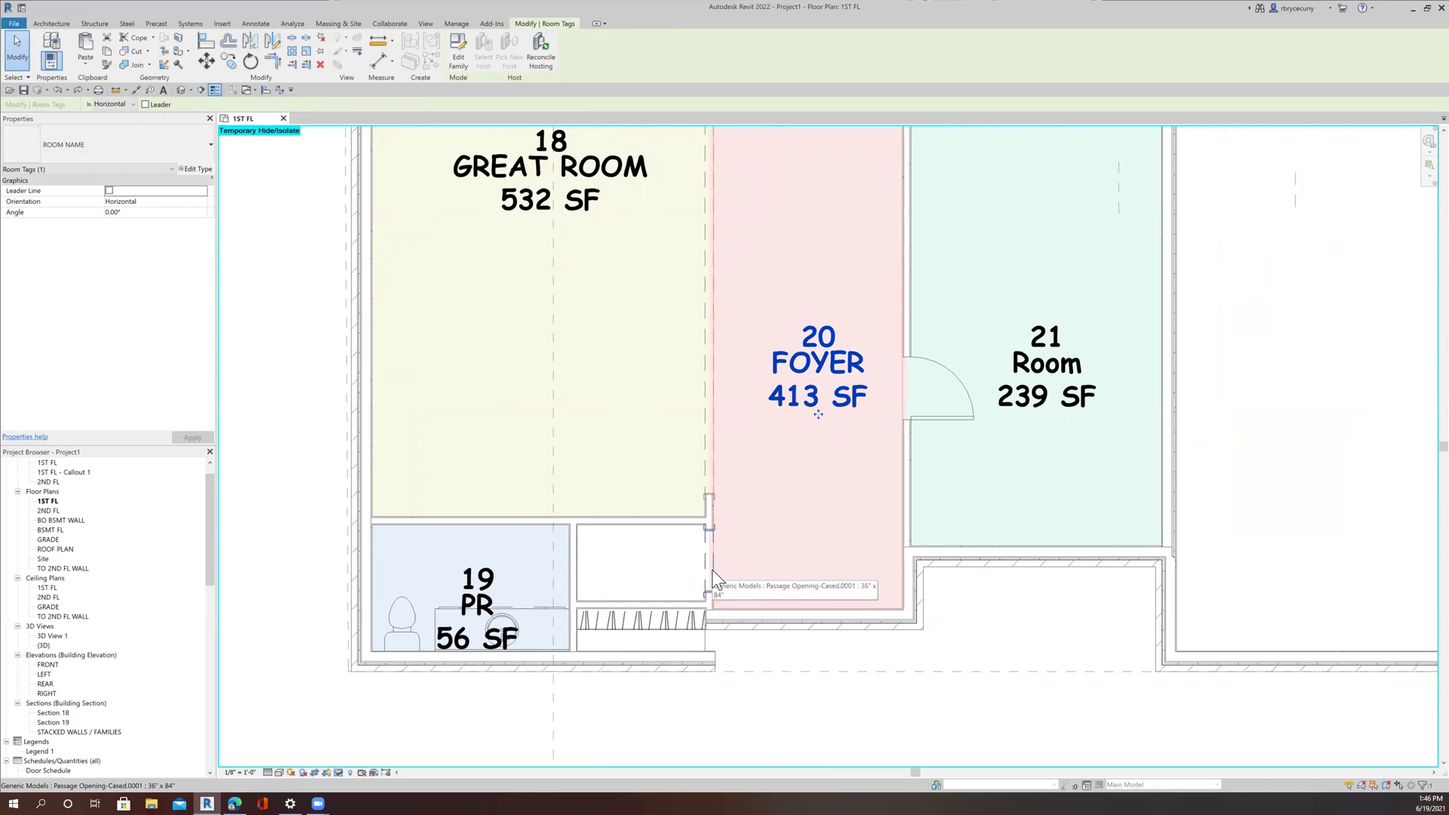
scroll(713, 567, down, 3)
click(877, 483)
click(876, 474)
text(OFFICE)
key(Return)
Rename room 22, the open area beside the kitchen, as BREAKFAST.
middle_drag(878, 492, 851, 664)
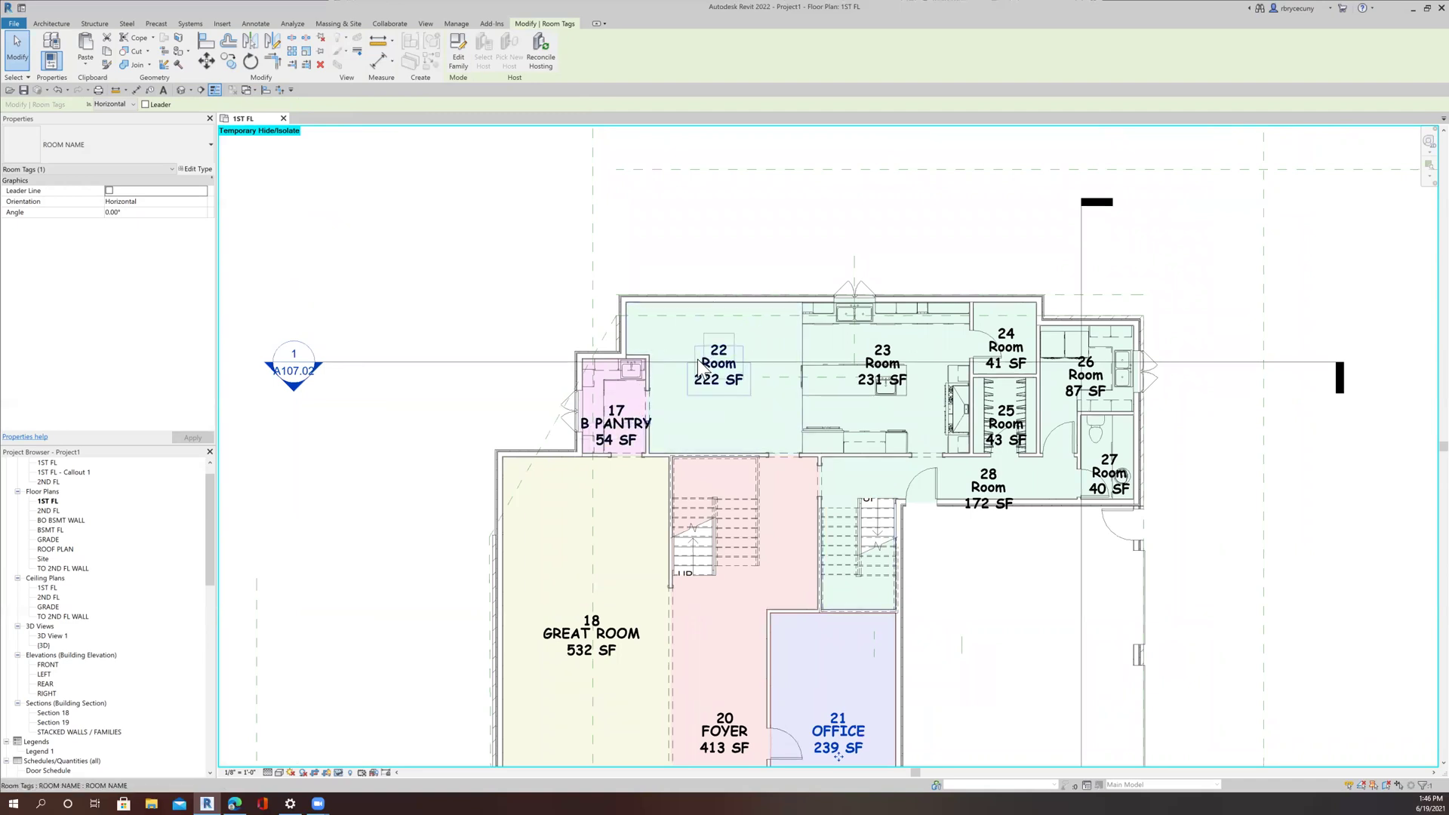
scroll(698, 359, up, 2)
click(736, 367)
click(736, 366)
text(BREAKFAST)
click(1036, 371)
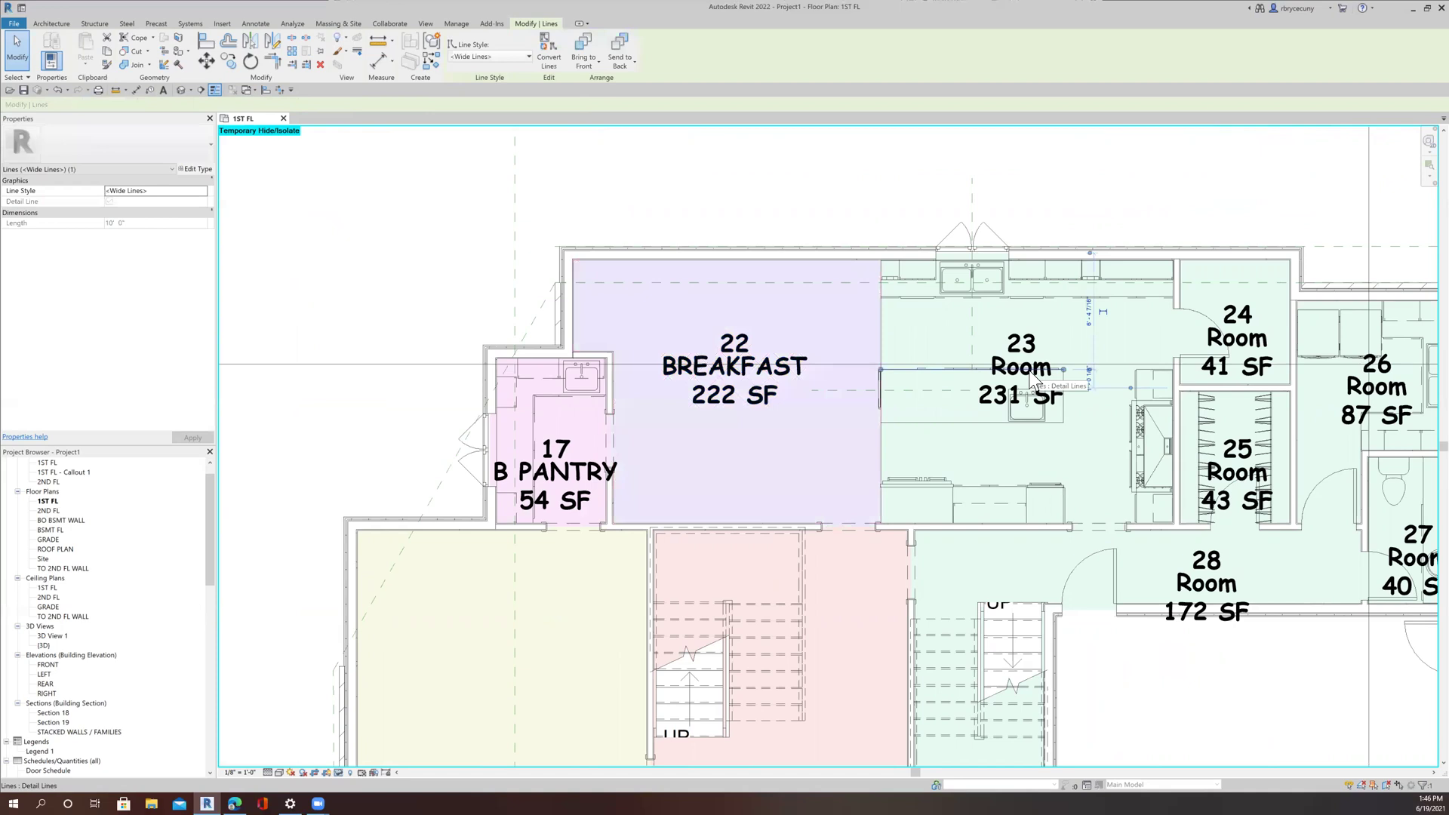
Rename room 23, the space beside the breakfast area, as KITCHEN.
middle_drag(1019, 376, 952, 370)
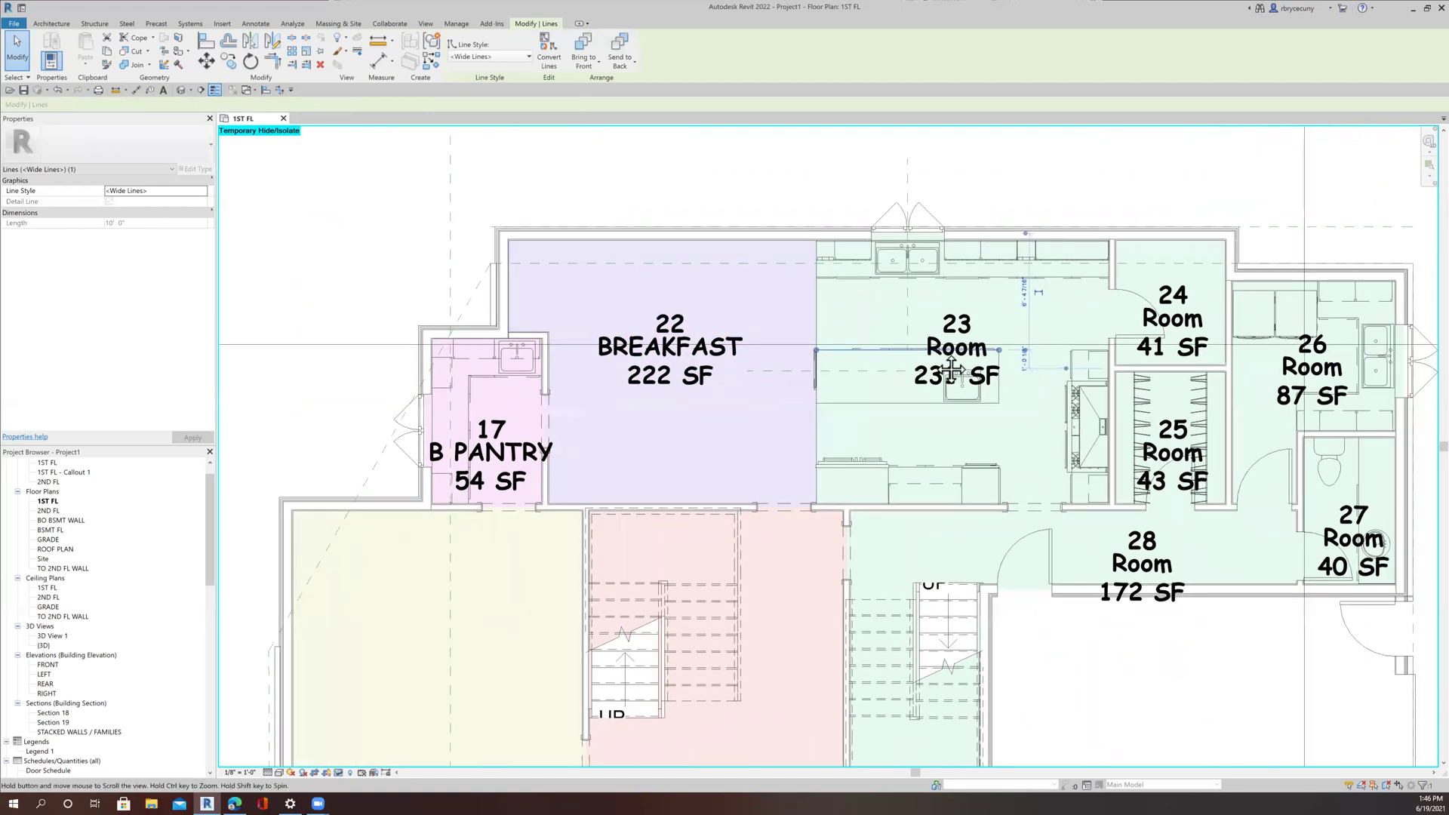
scroll(953, 370, up, 3)
click(964, 348)
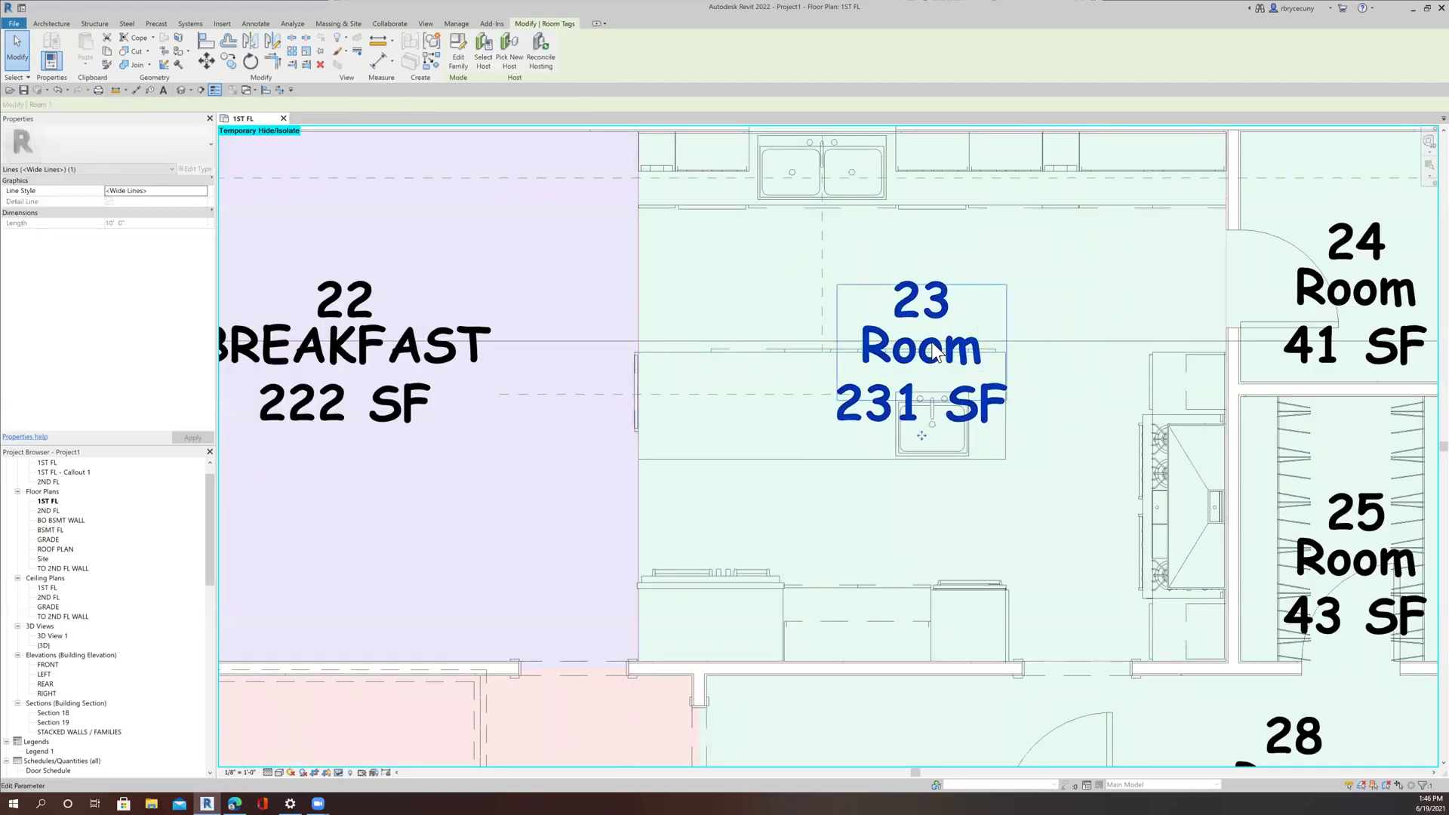
click(933, 347)
text(K)
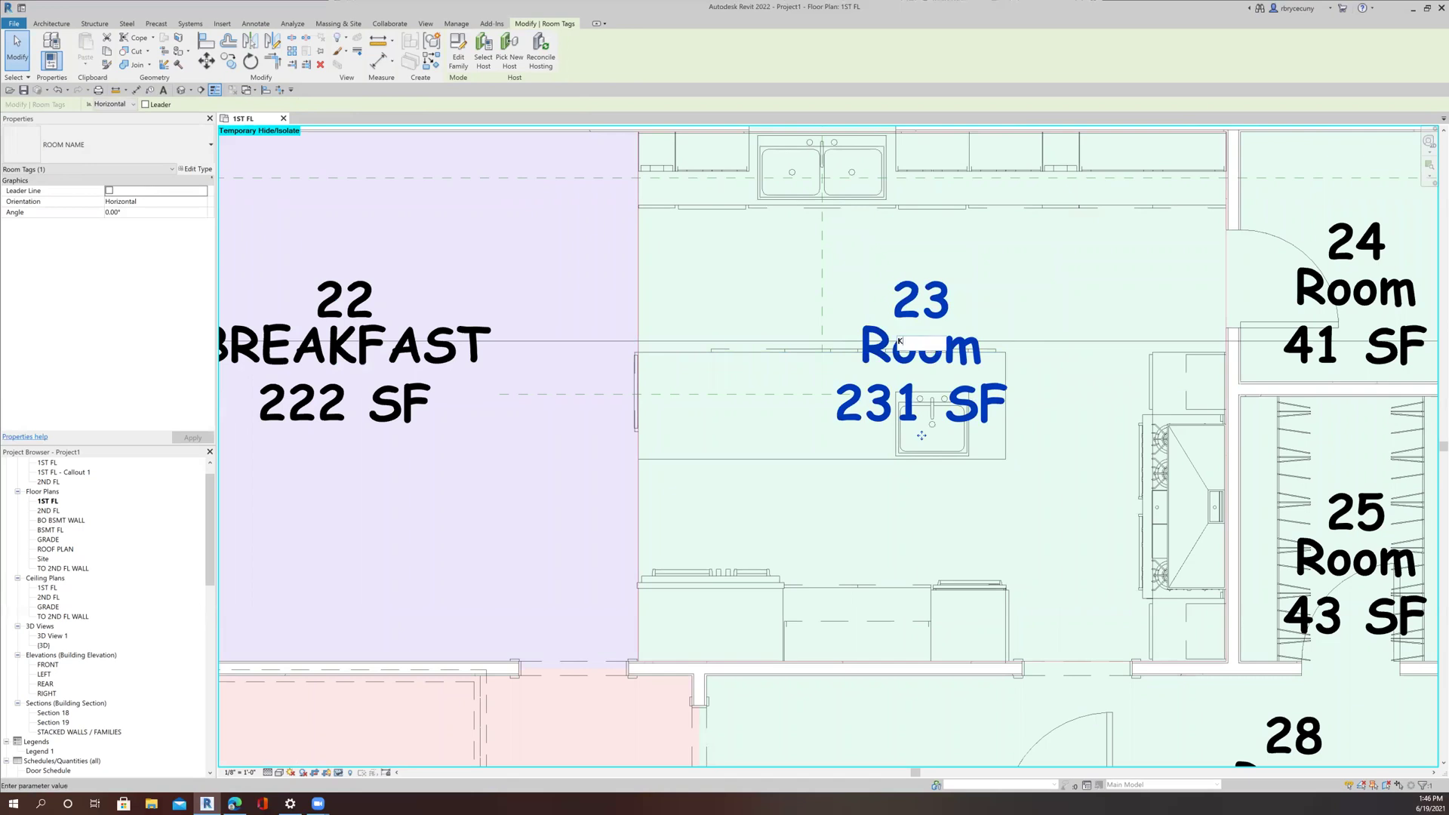
key(Return)
Rename room 24, the small room east of the kitchen, as PANTRY.
scroll(838, 333, down, 2)
click(1183, 316)
click(1185, 307)
text(PANTRY)
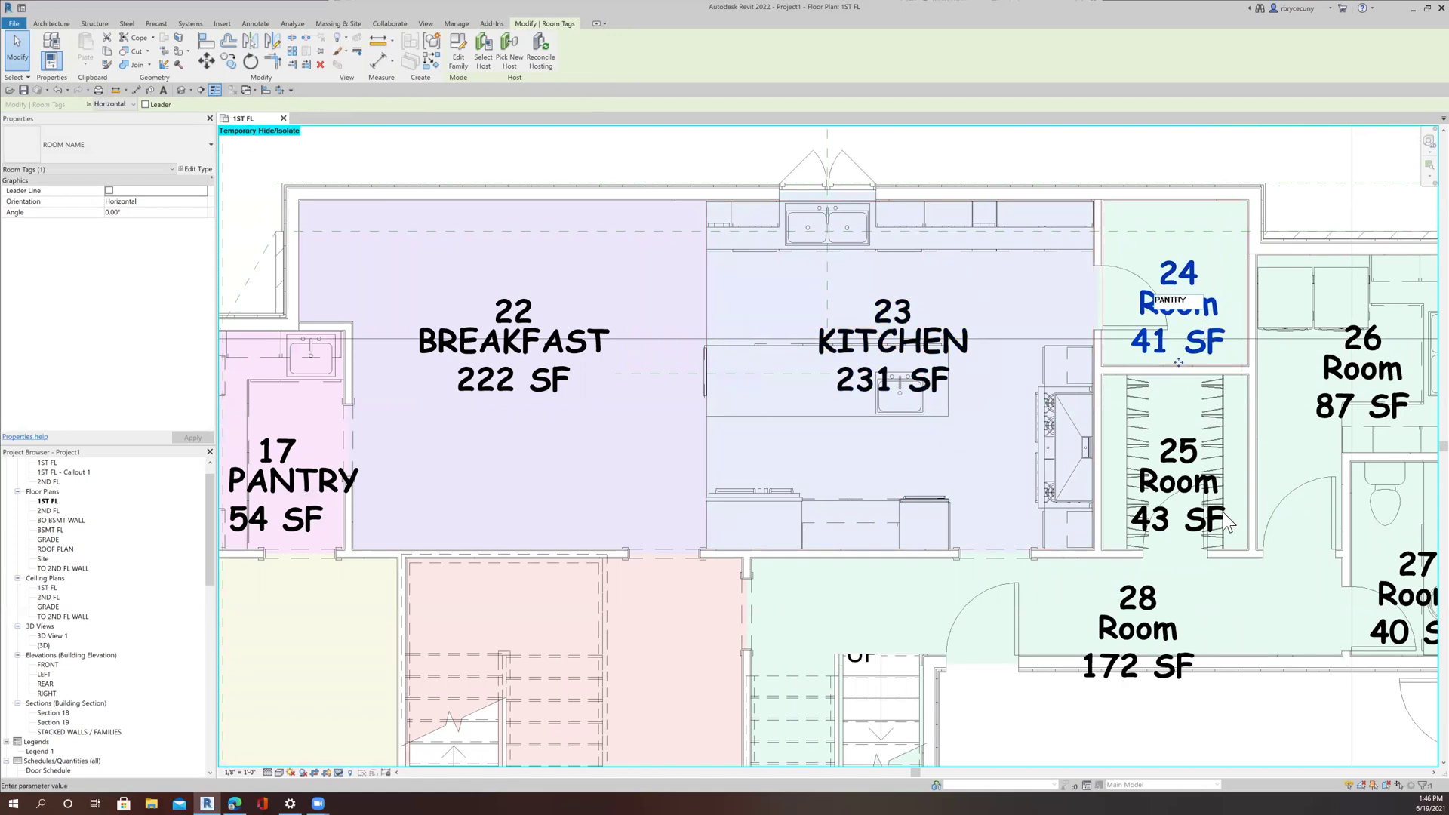
key(Return)
double_click(1183, 492)
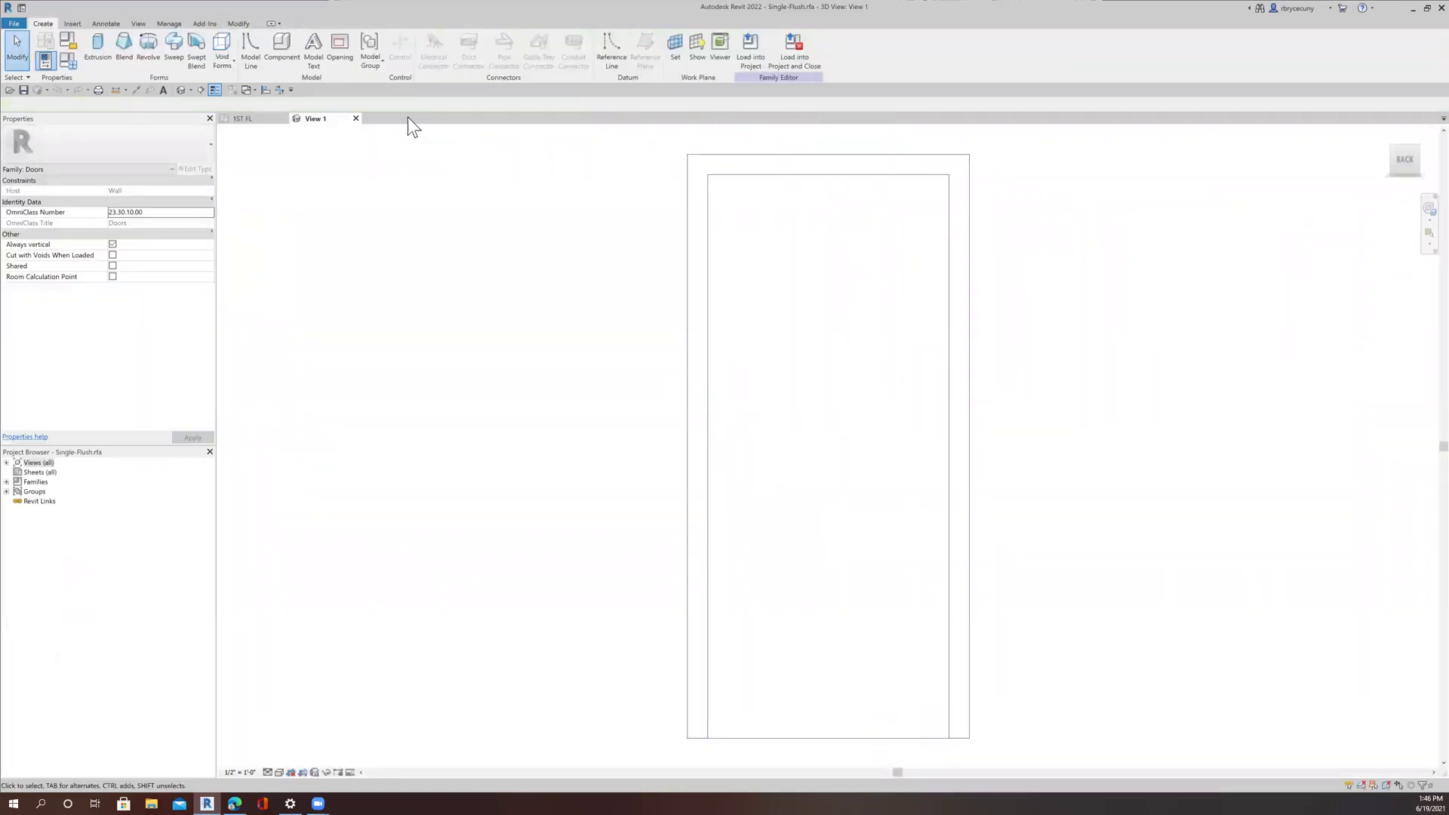
click(355, 119)
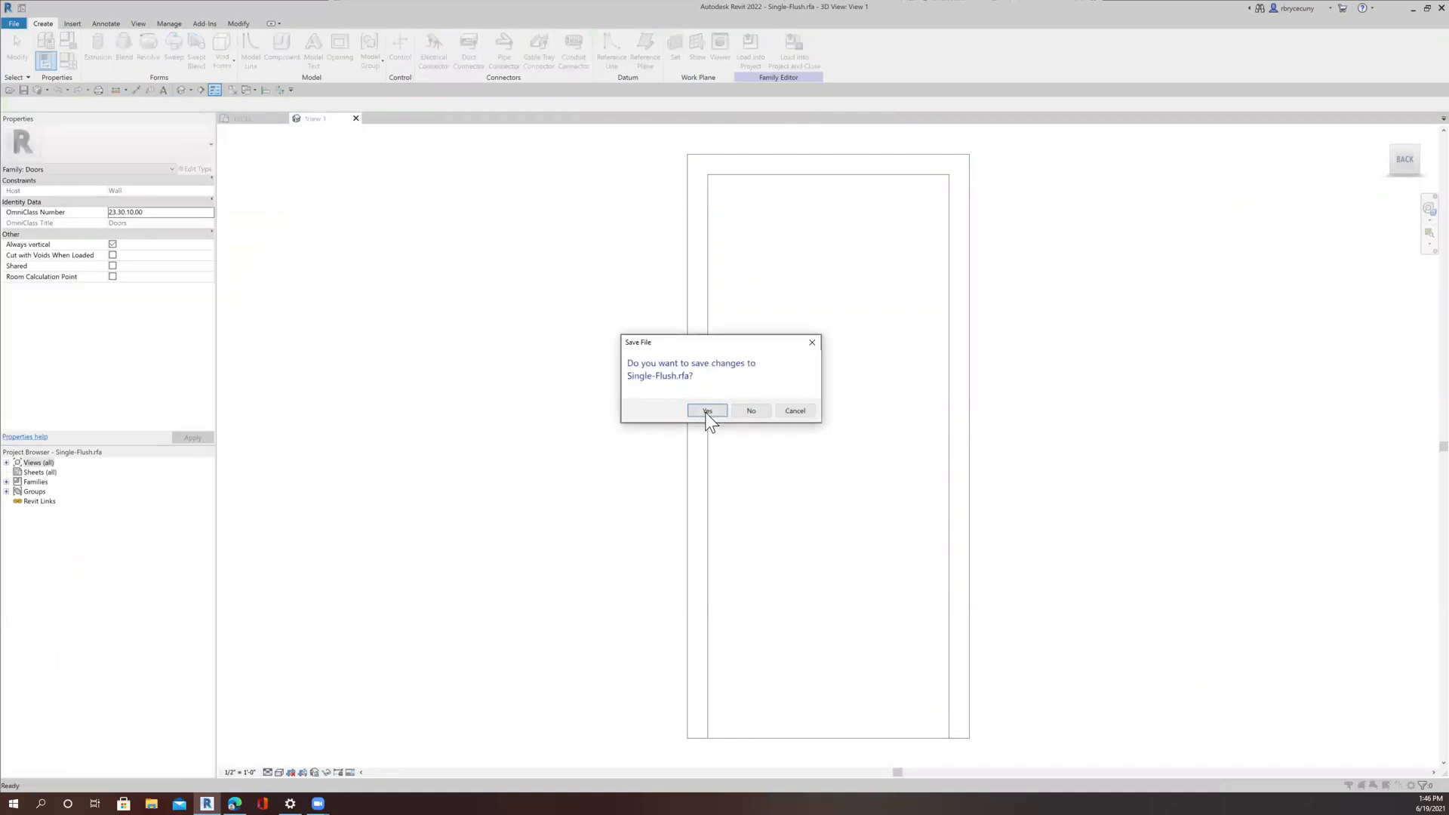
click(750, 412)
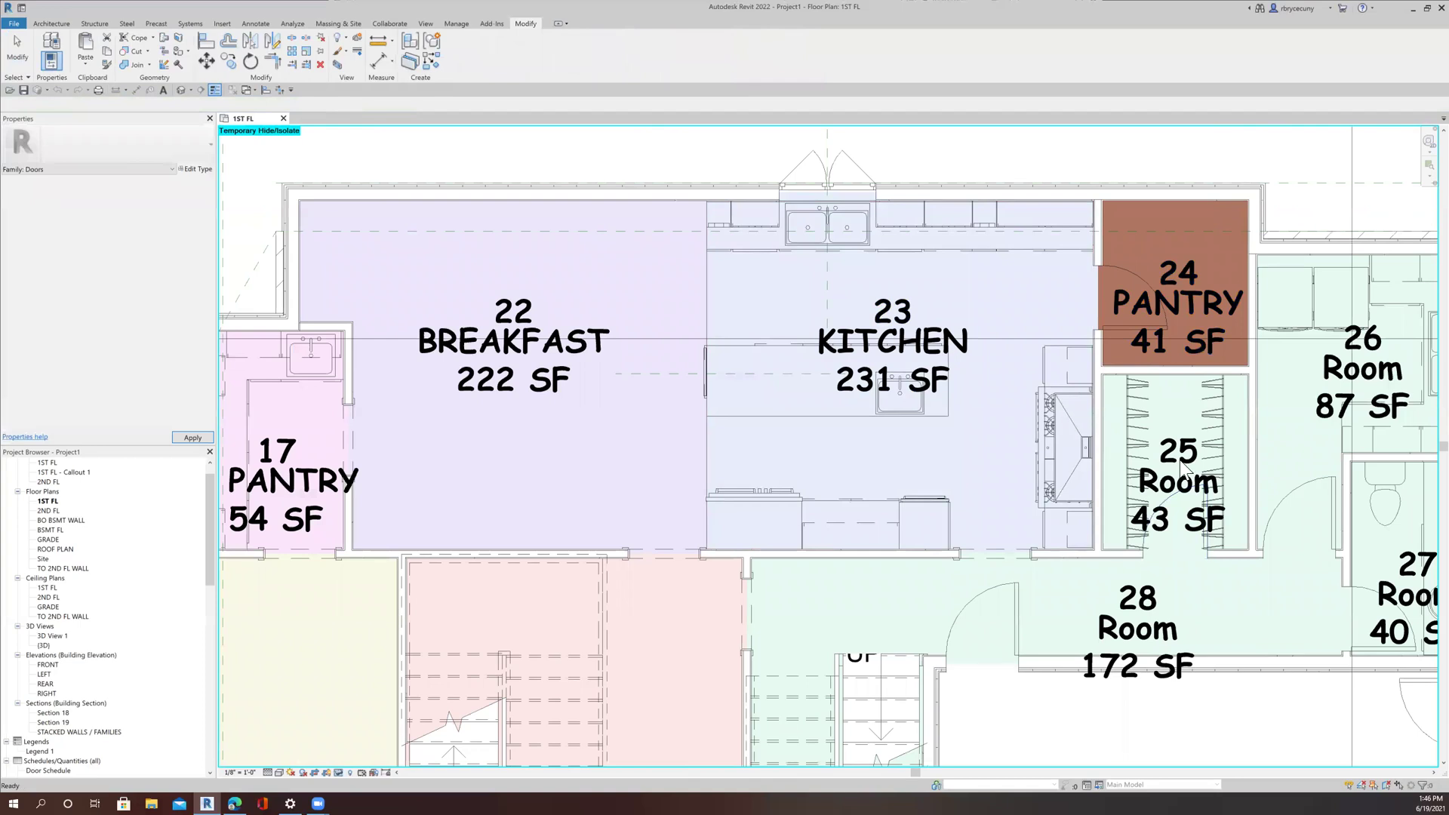
Rename room 25, the closet directly below the pantry, as WIC.
scroll(1175, 469, up, 3)
scroll(1175, 469, up, 1)
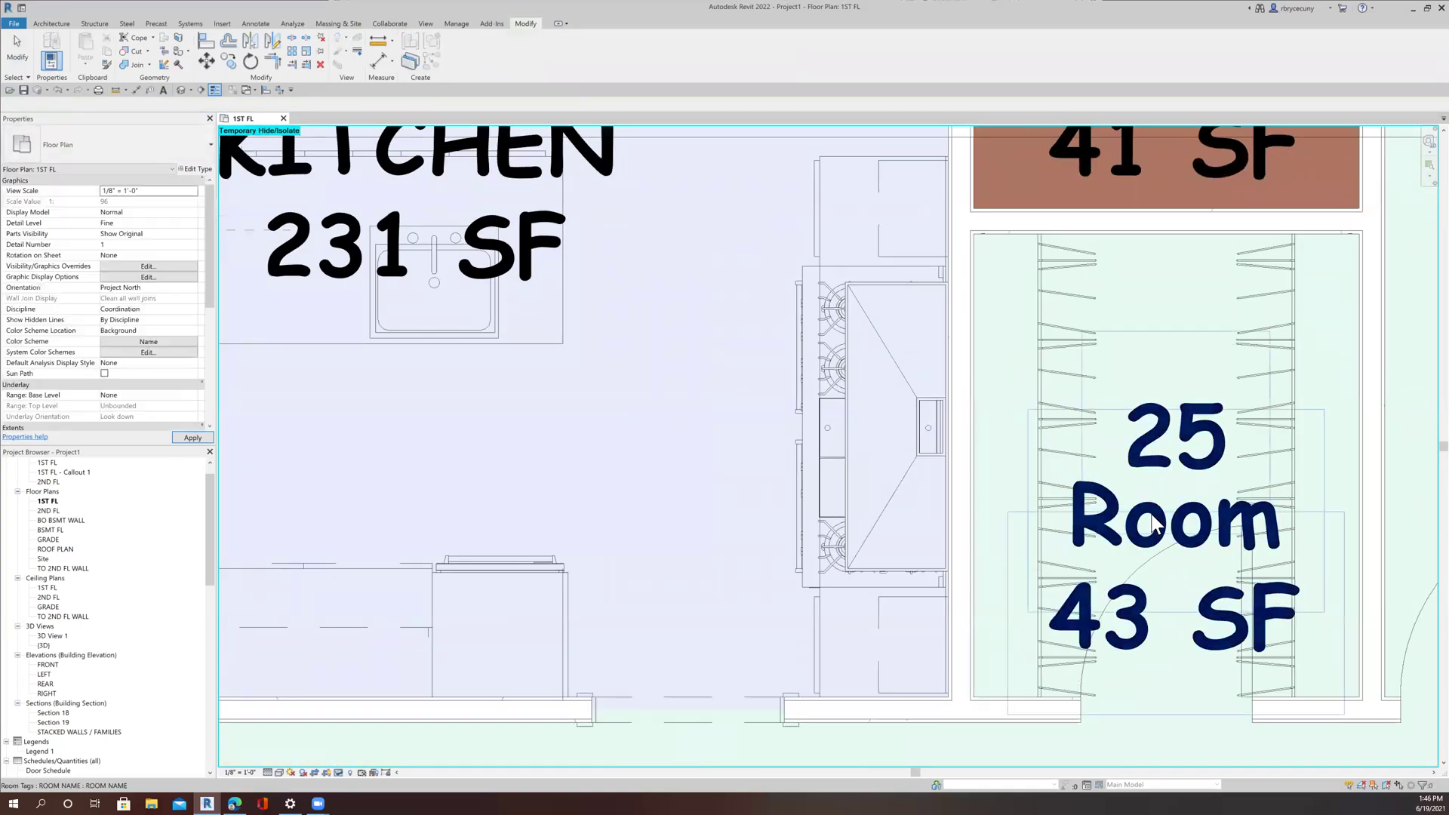
click(1152, 524)
click(1153, 517)
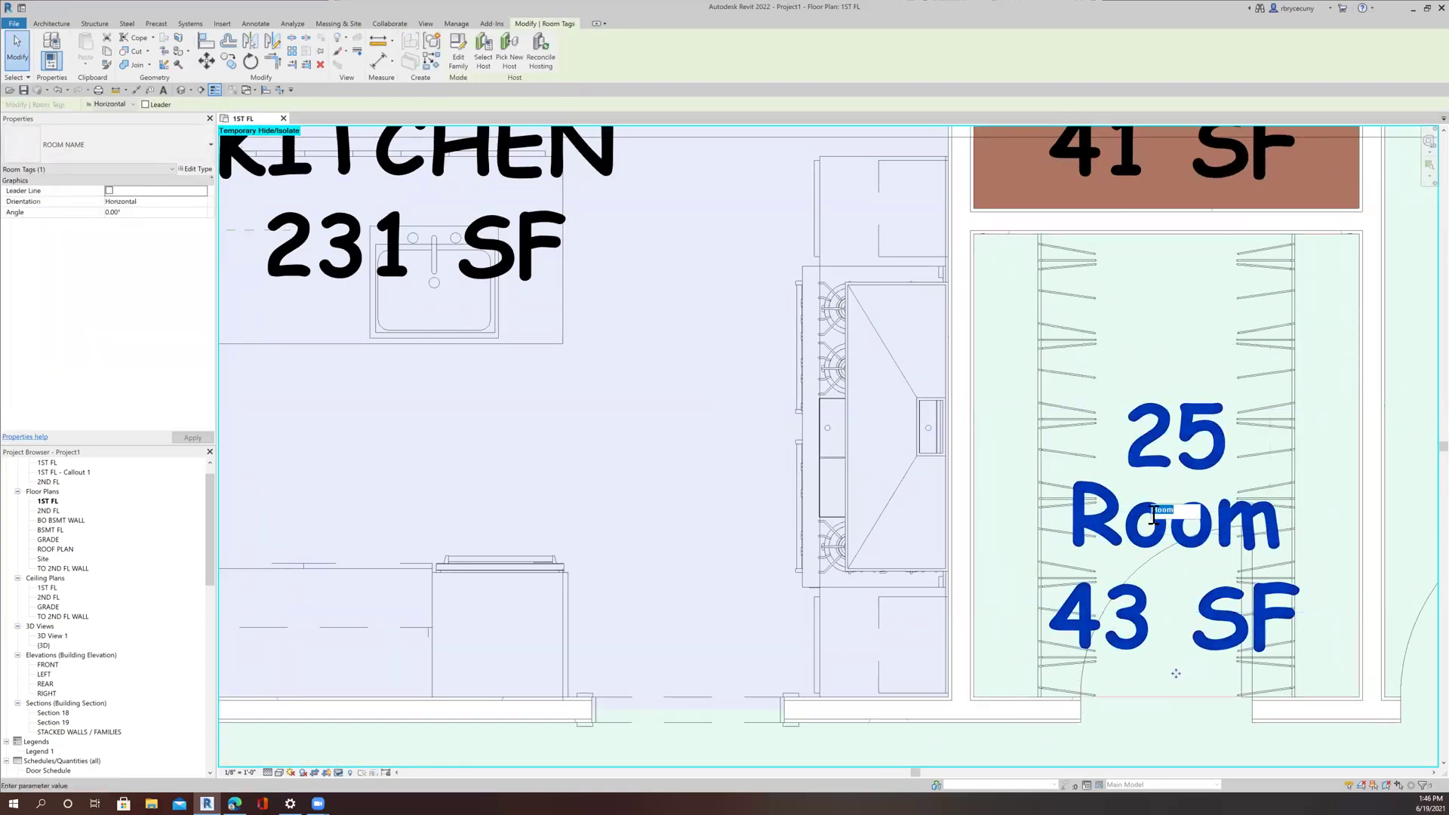
text(WIC)
scroll(1219, 506, down, 5)
key(Return)
Rename room 26, the room with the double sink east of the pantry, as LAUNDRY.
scroll(1011, 483, up, 5)
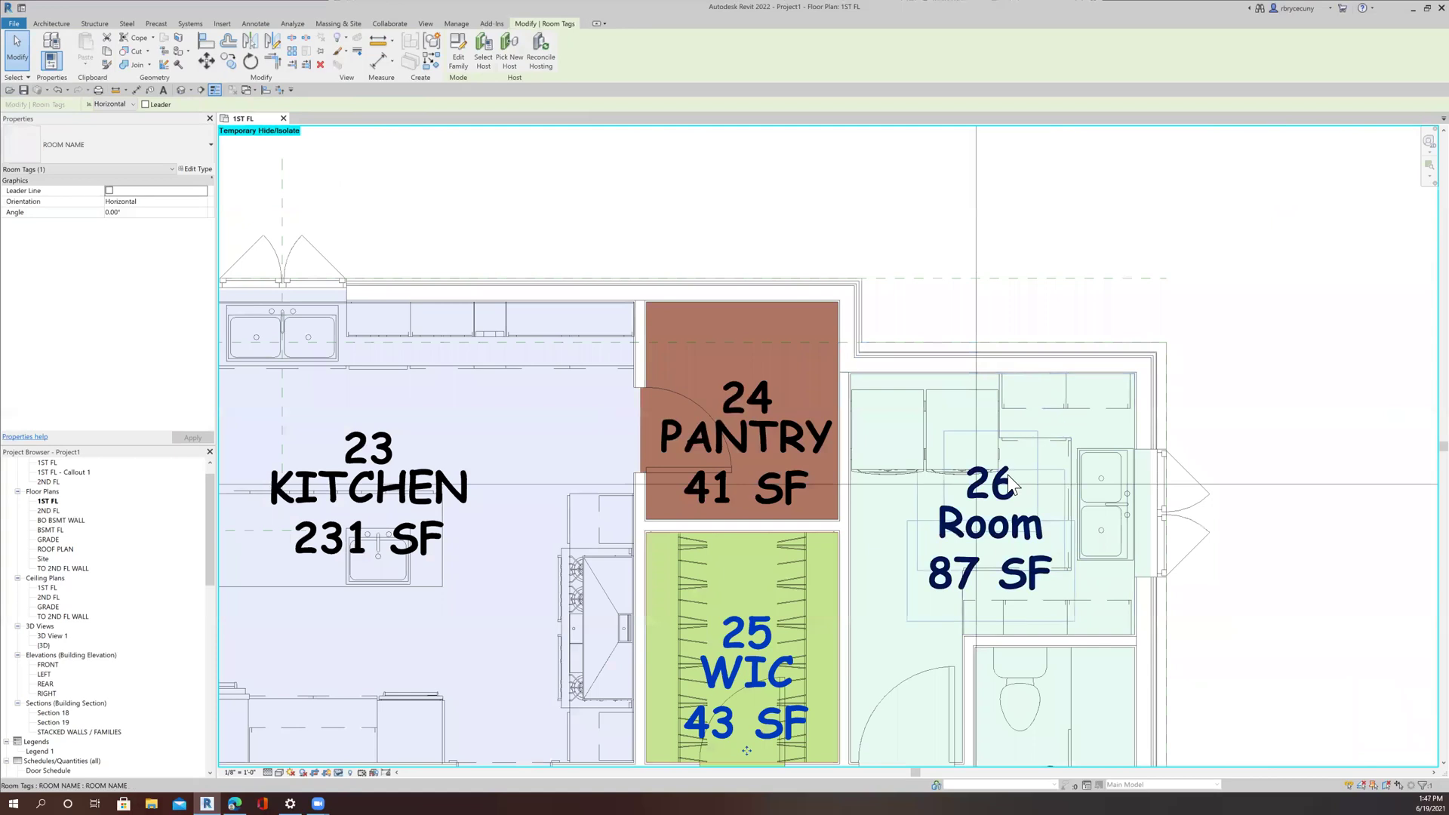
double_click(1008, 538)
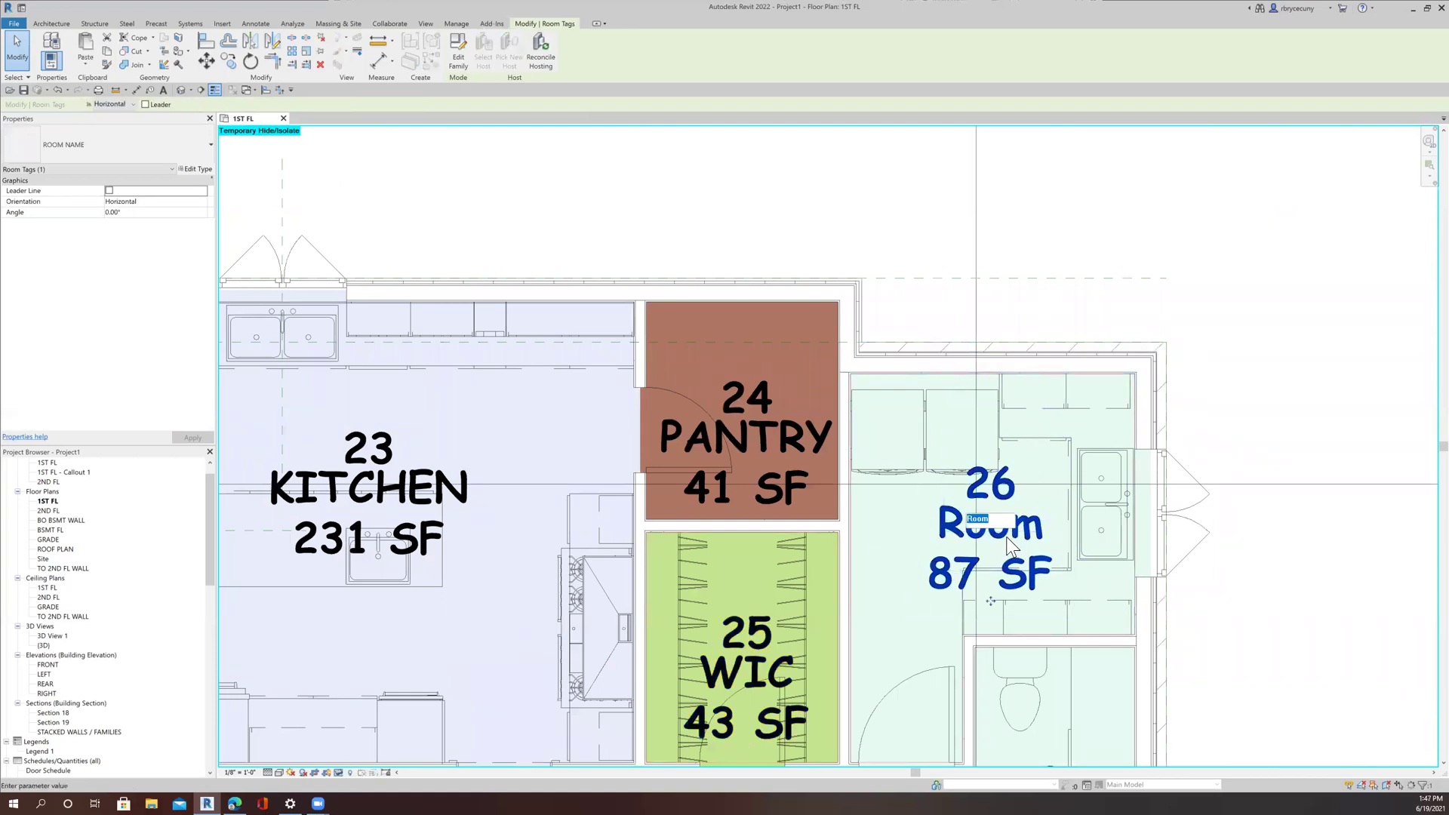
text(LAUND)
key(Return)
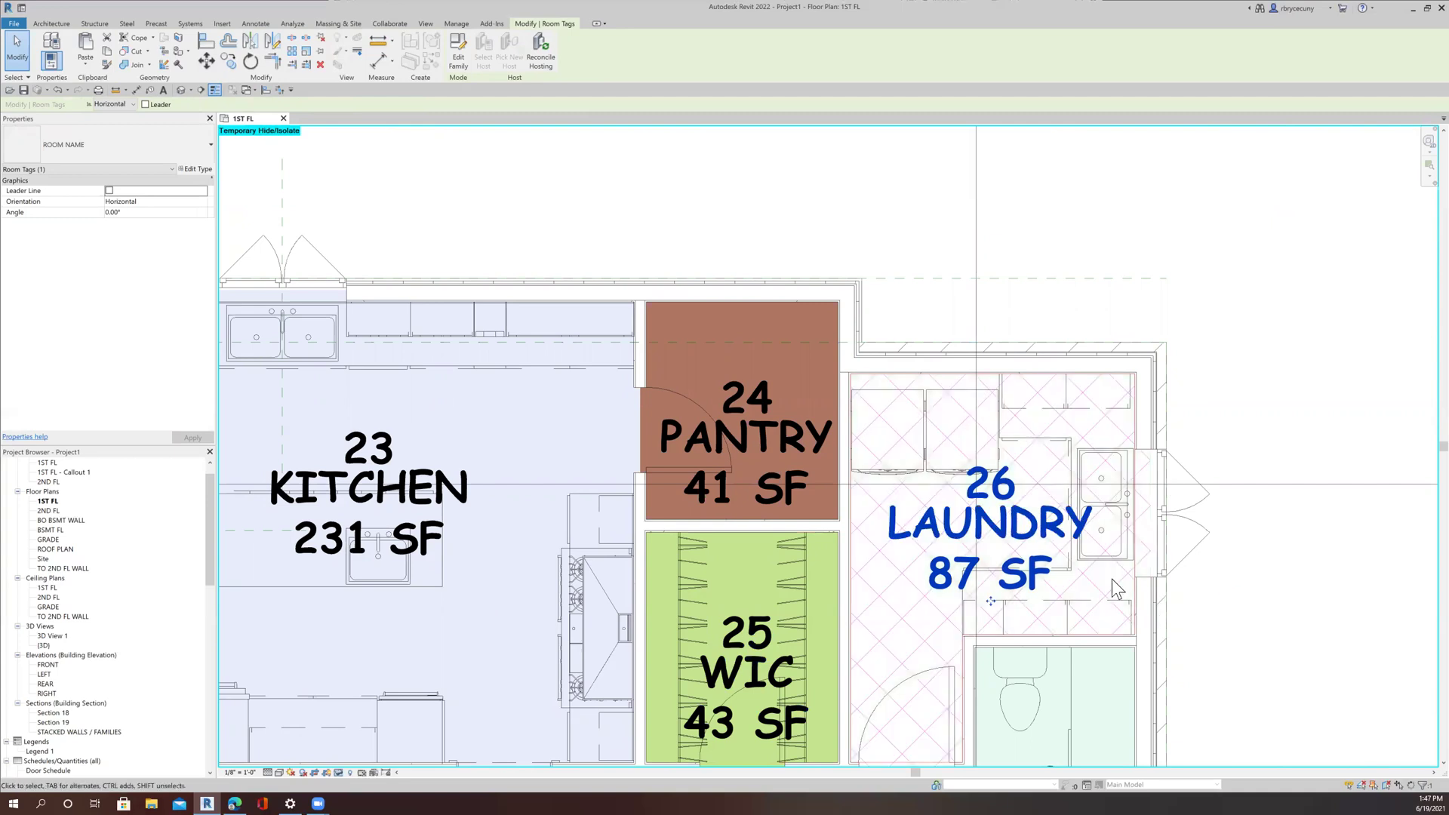
Rename room 27, the small toilet room below the laundry, as LAV.
scroll(1110, 585, down, 3)
middle_drag(938, 326, 801, 56)
scroll(1054, 499, up, 3)
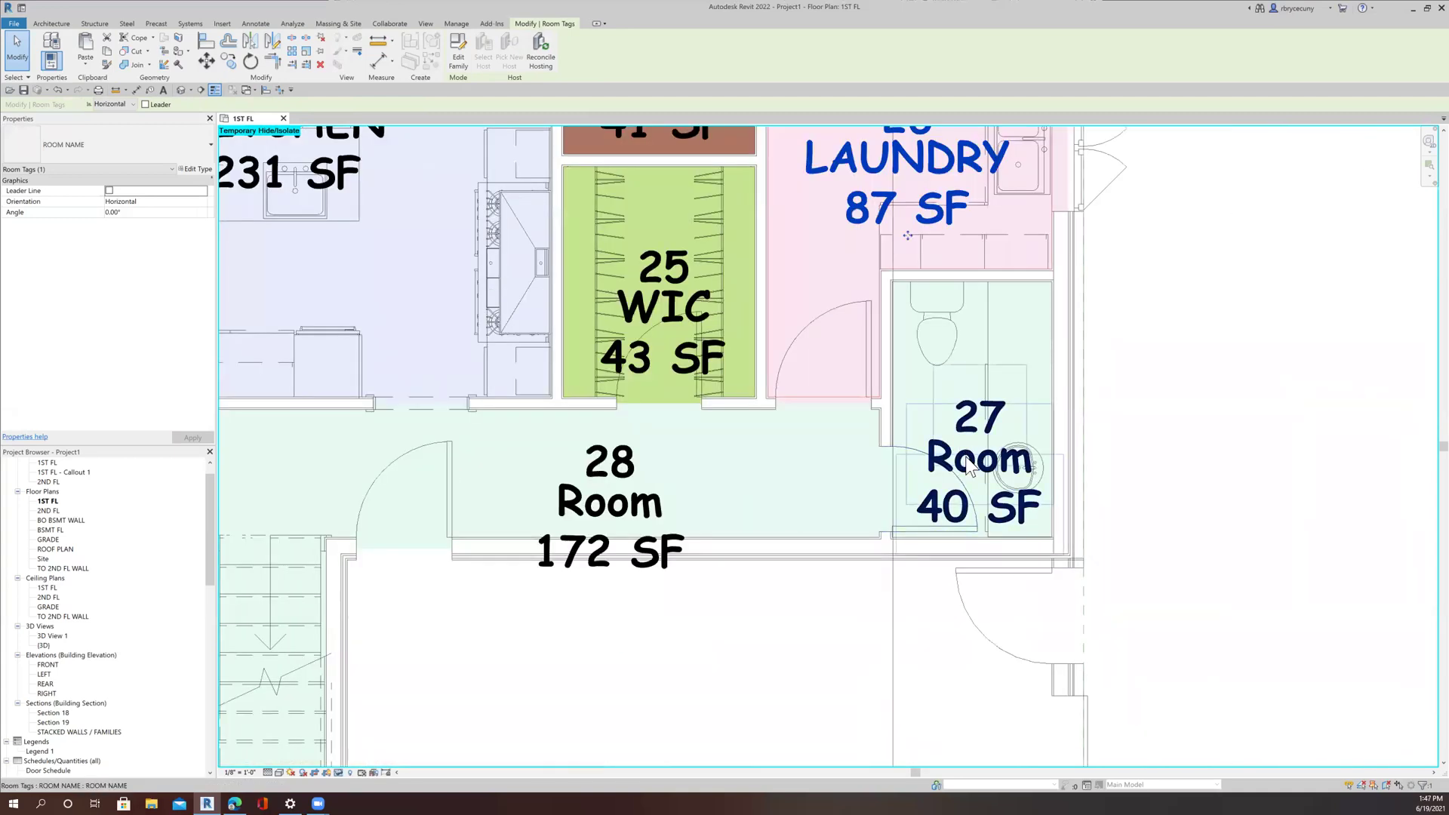
double_click(967, 456)
text(LAV)
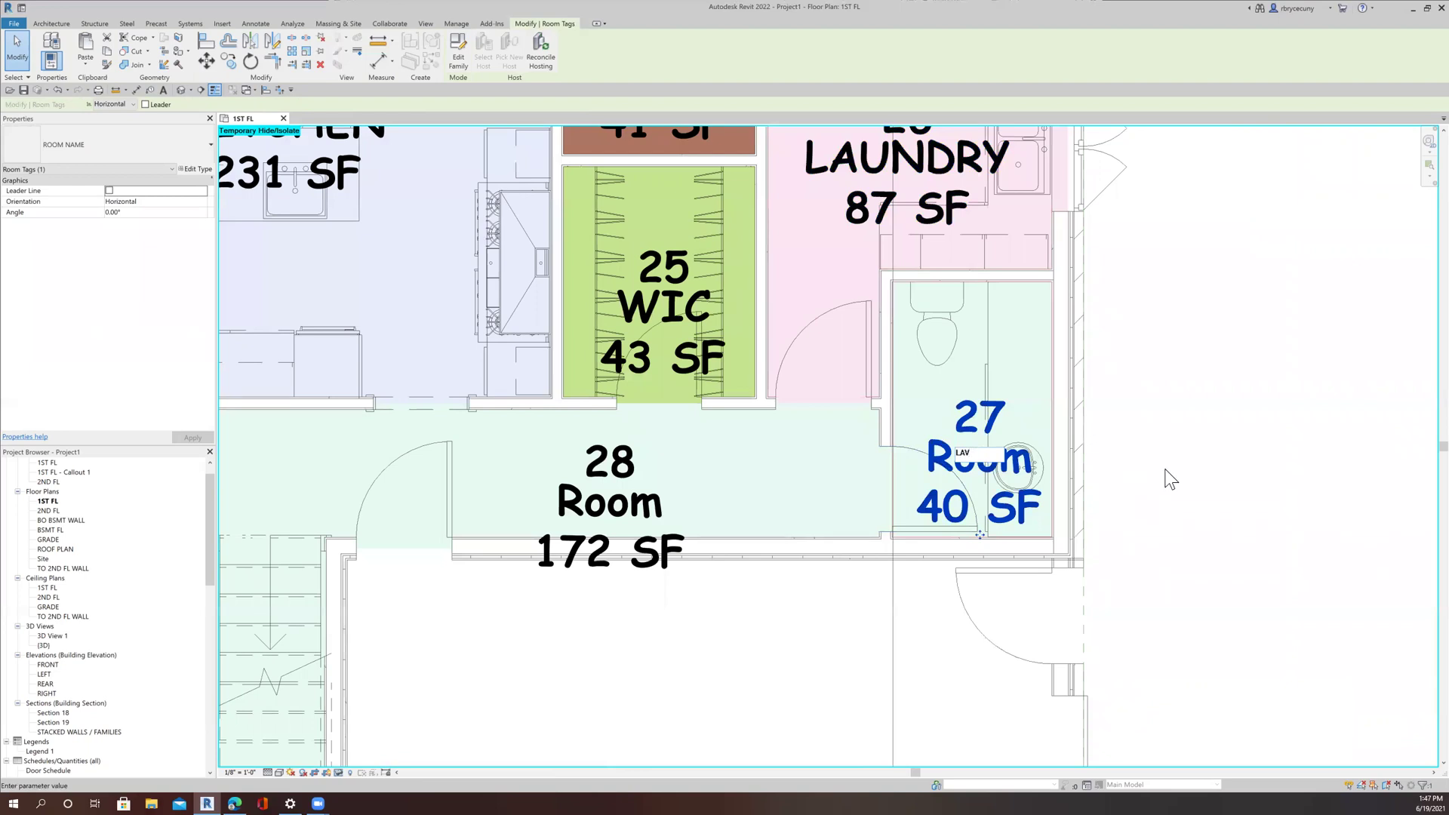
key(Return)
Rename room 28, the corridor below the walk-in closet, as BACK HALL.
click(634, 494)
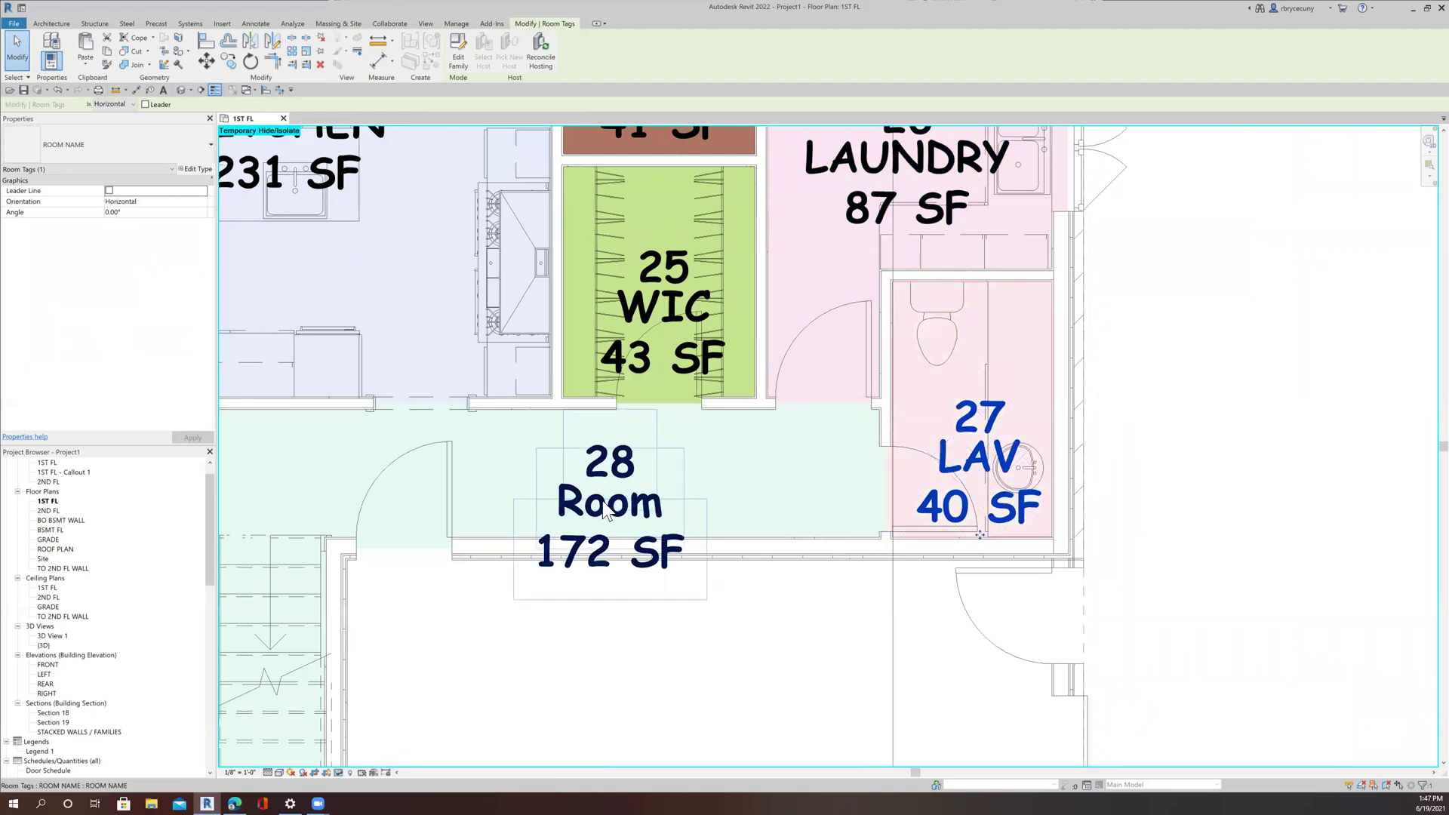
click(605, 502)
text(BACK HALL)
key(Return)
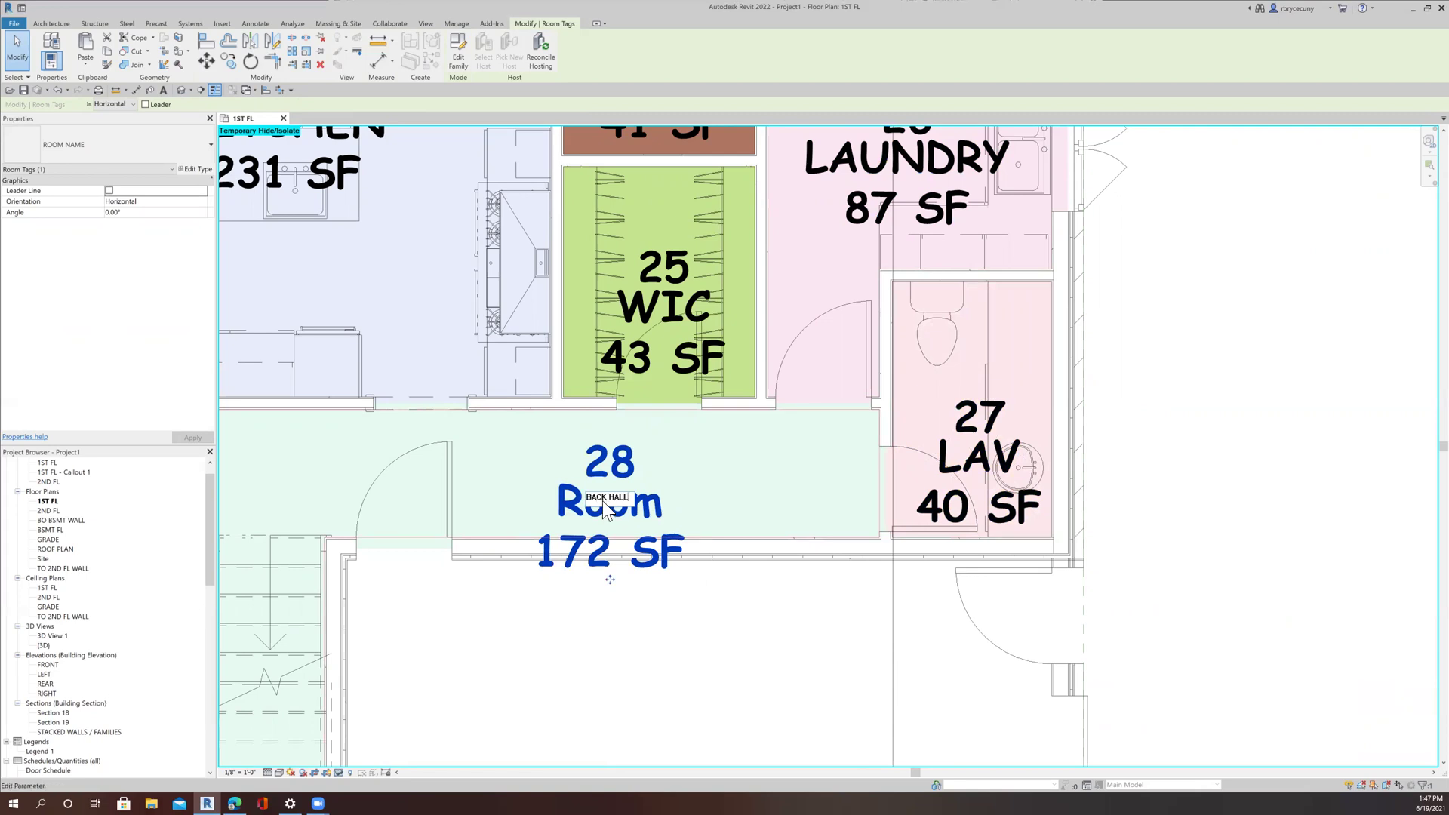
Open Door Schedule 2 and the Room Schedule from the project's schedules.
scroll(604, 404, down, 5)
scroll(604, 403, down, 2)
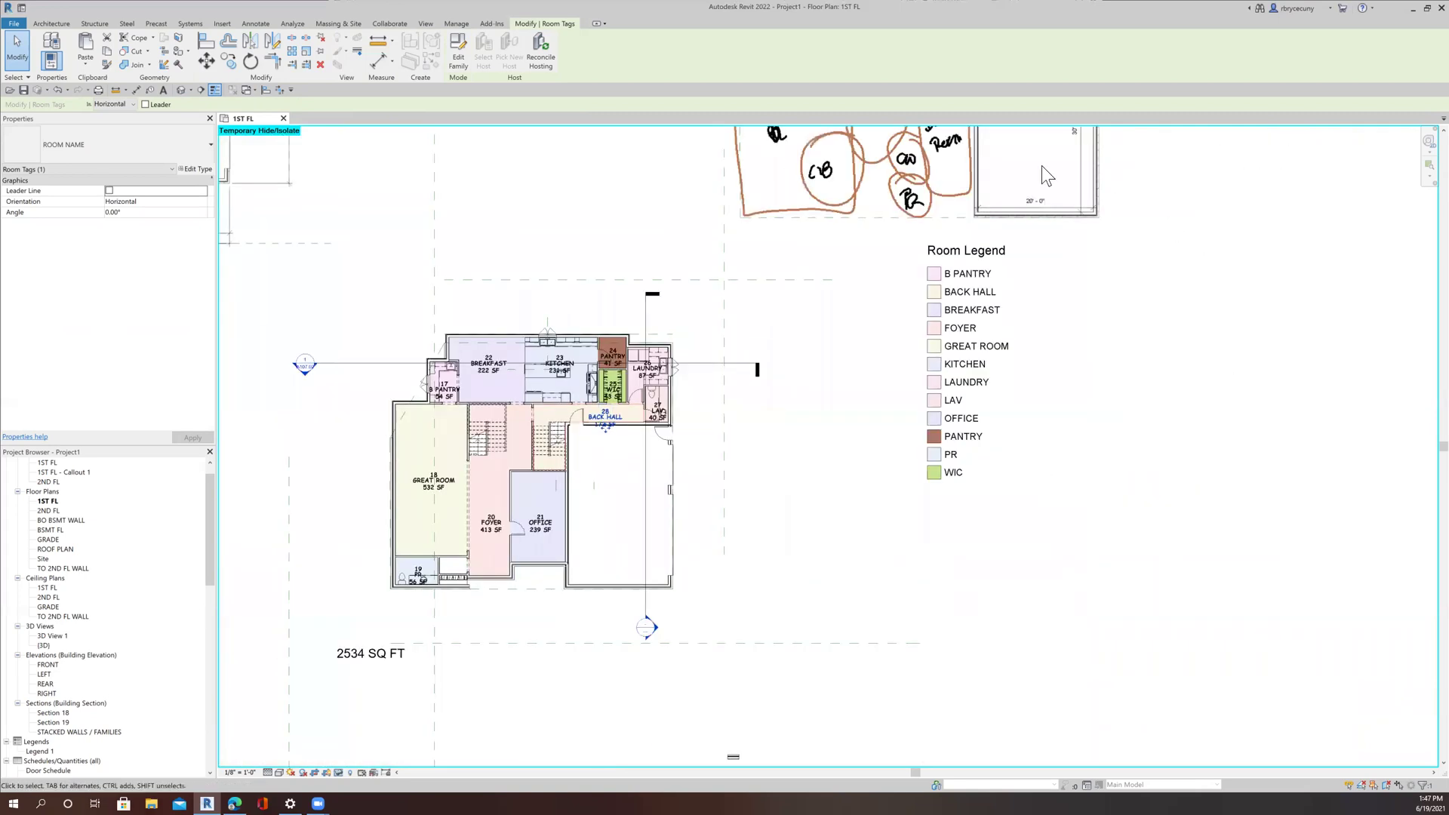
scroll(906, 415, down, 3)
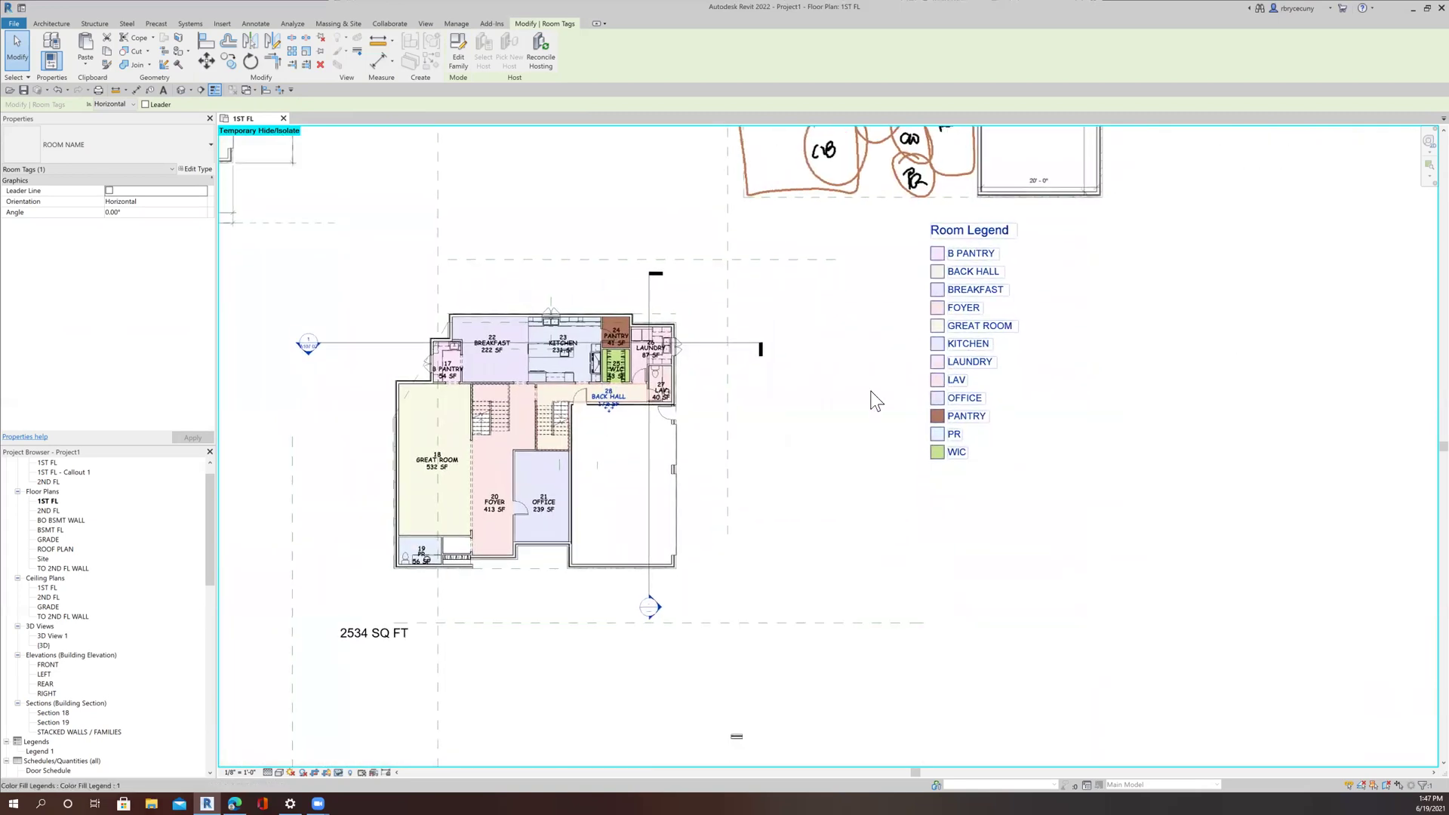
middle_drag(829, 473, 808, 456)
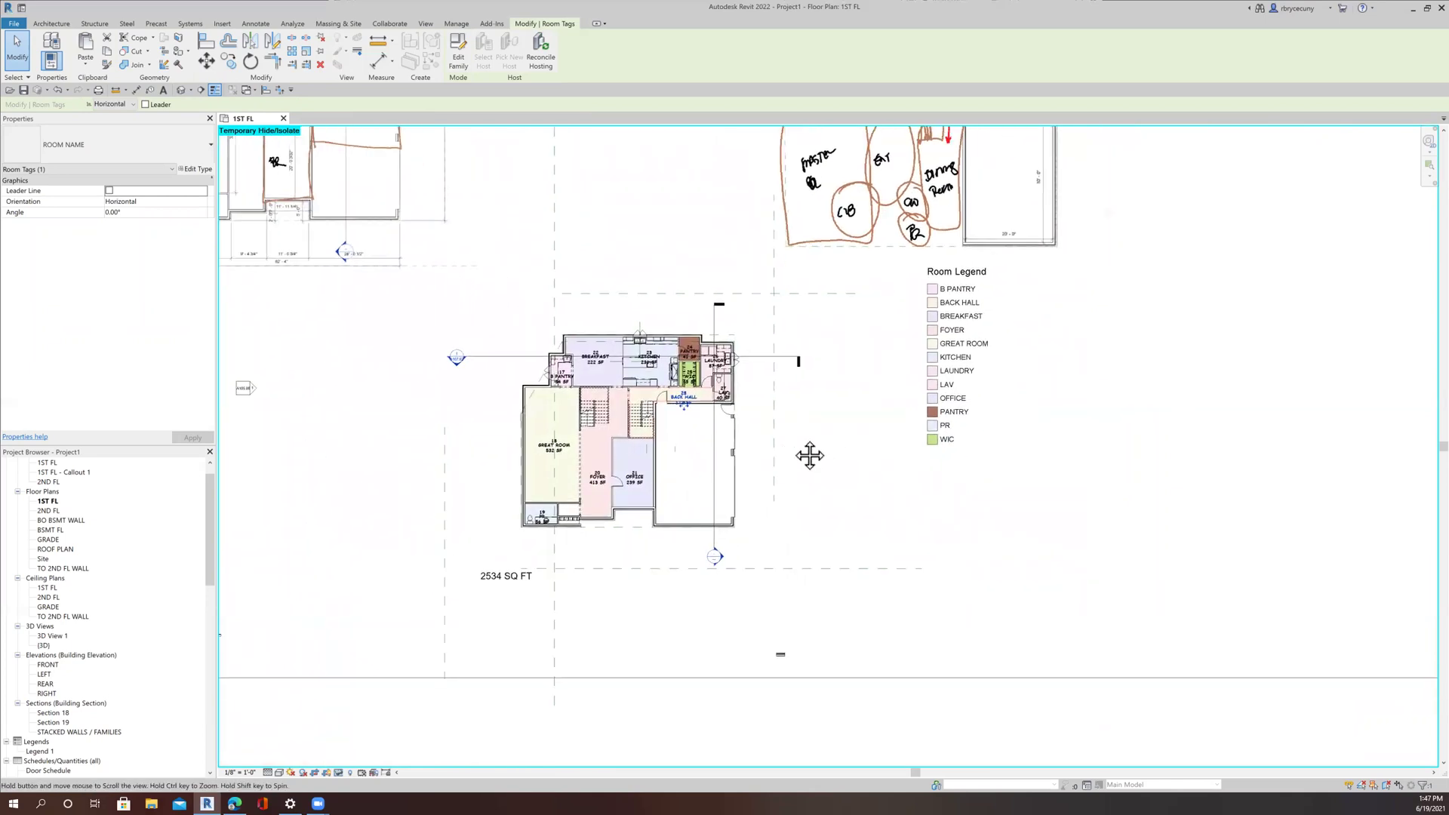
scroll(131, 654, down, 1)
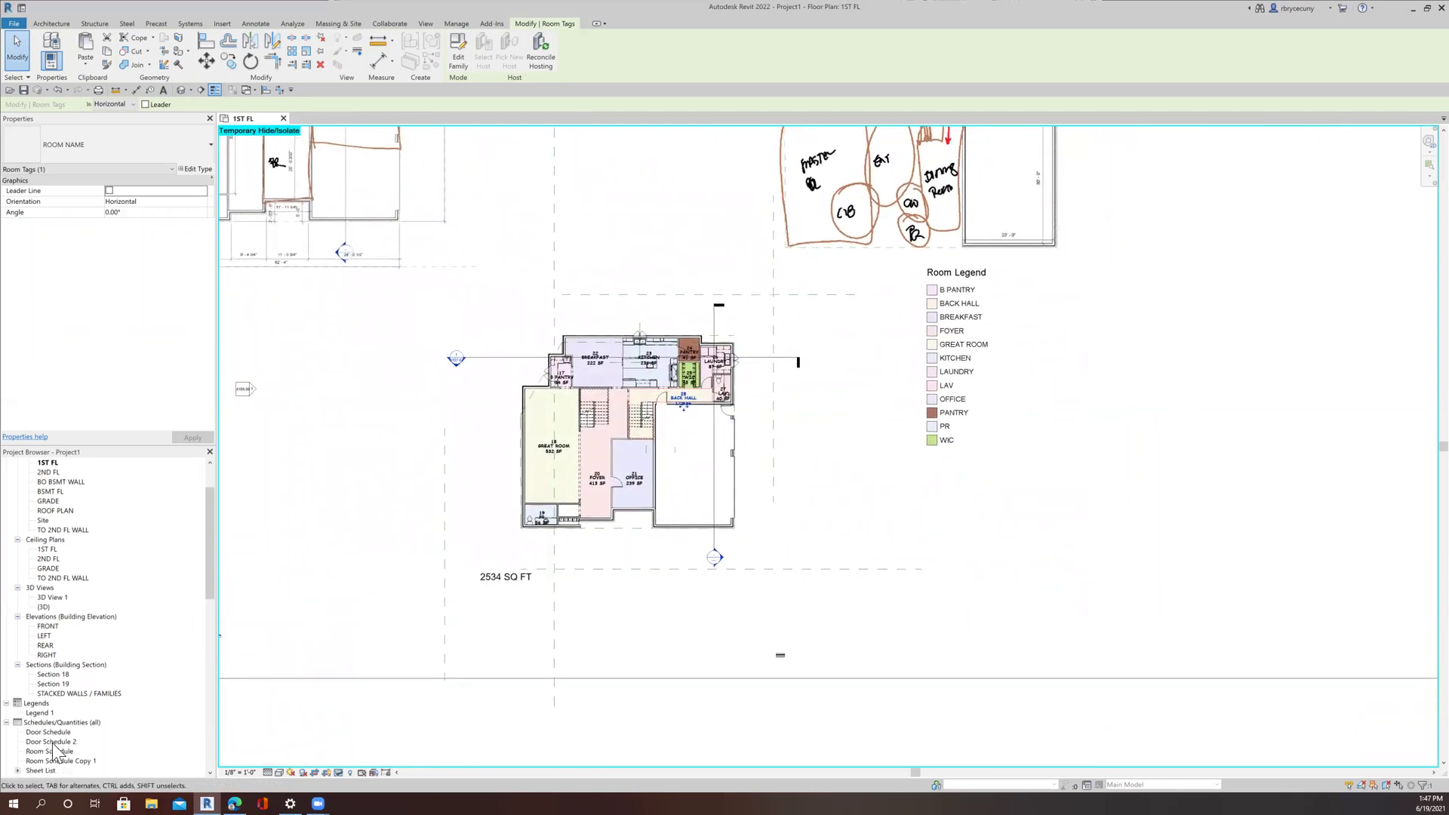
click(53, 742)
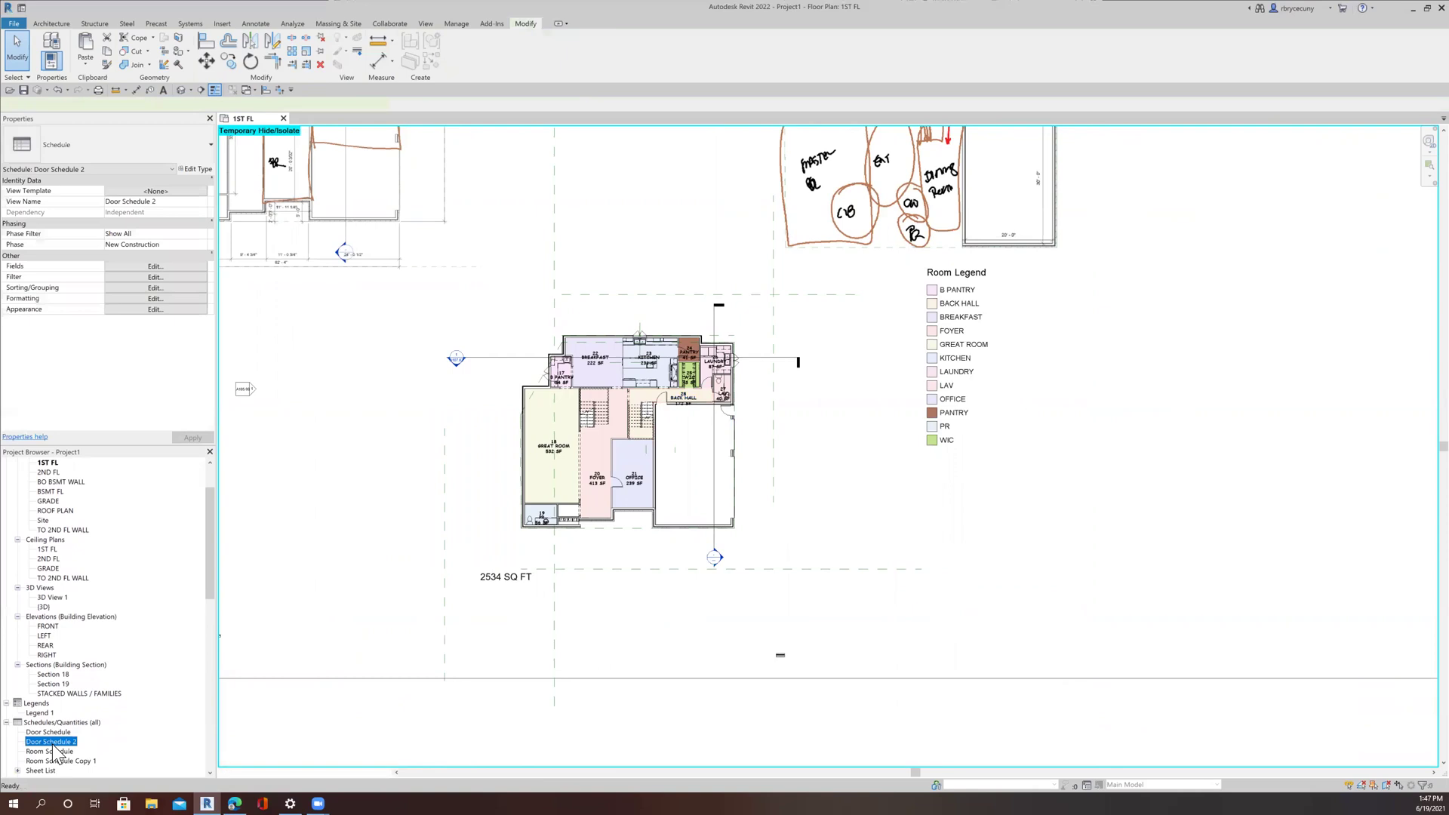
double_click(53, 742)
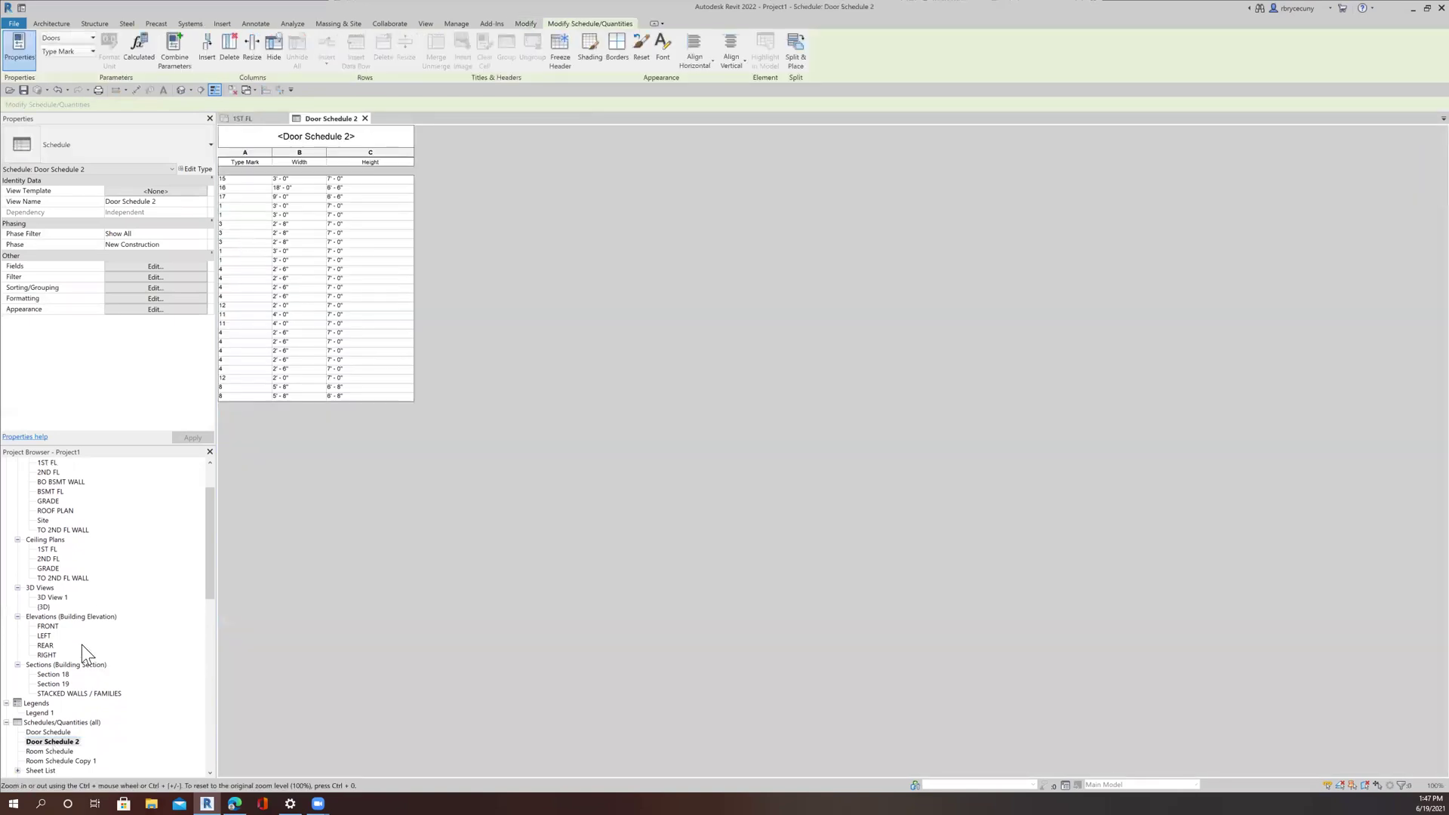
double_click(50, 752)
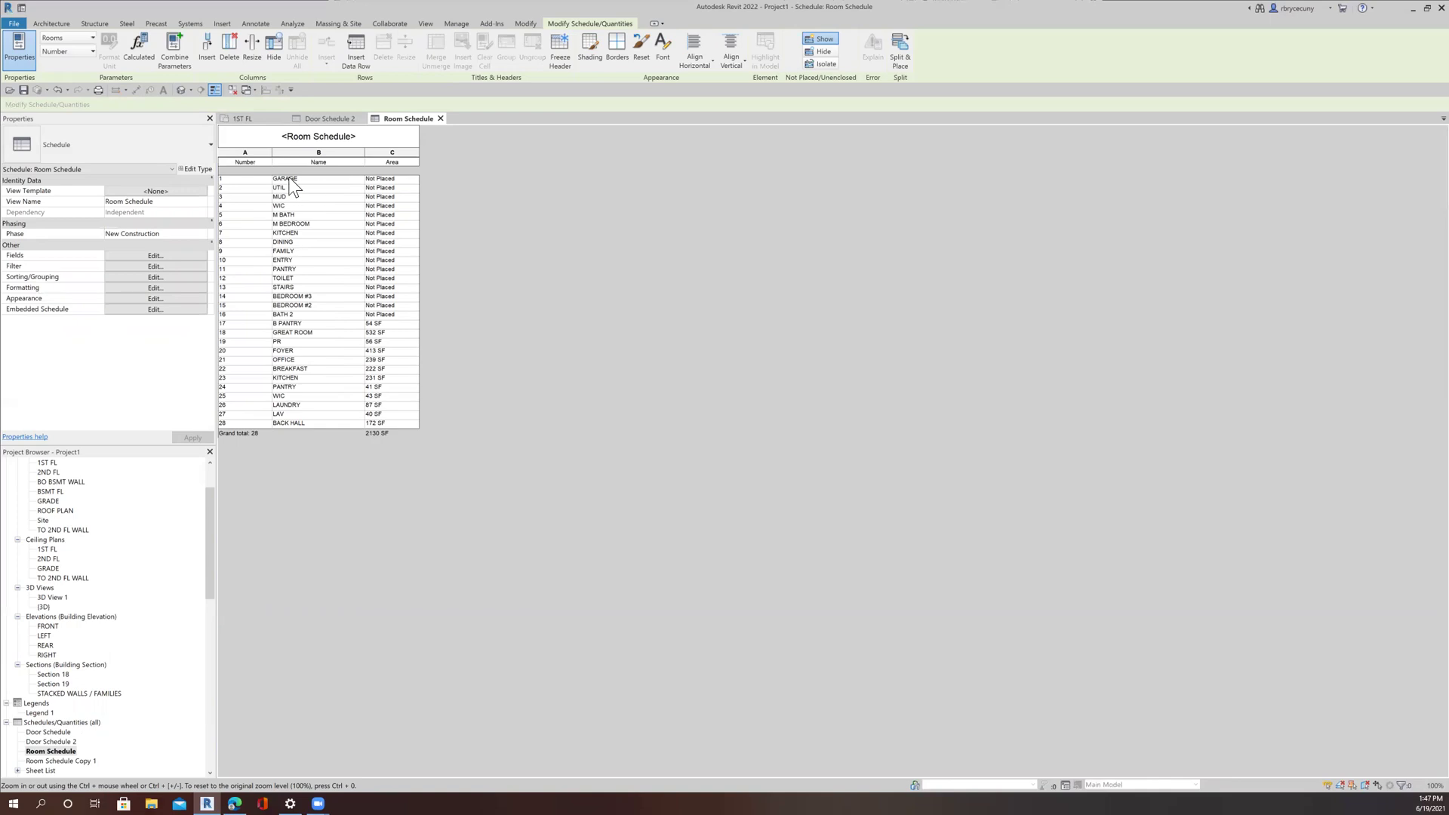
Delete the unplaced GARAGE and MUD rooms from the Room Schedule.
click(253, 180)
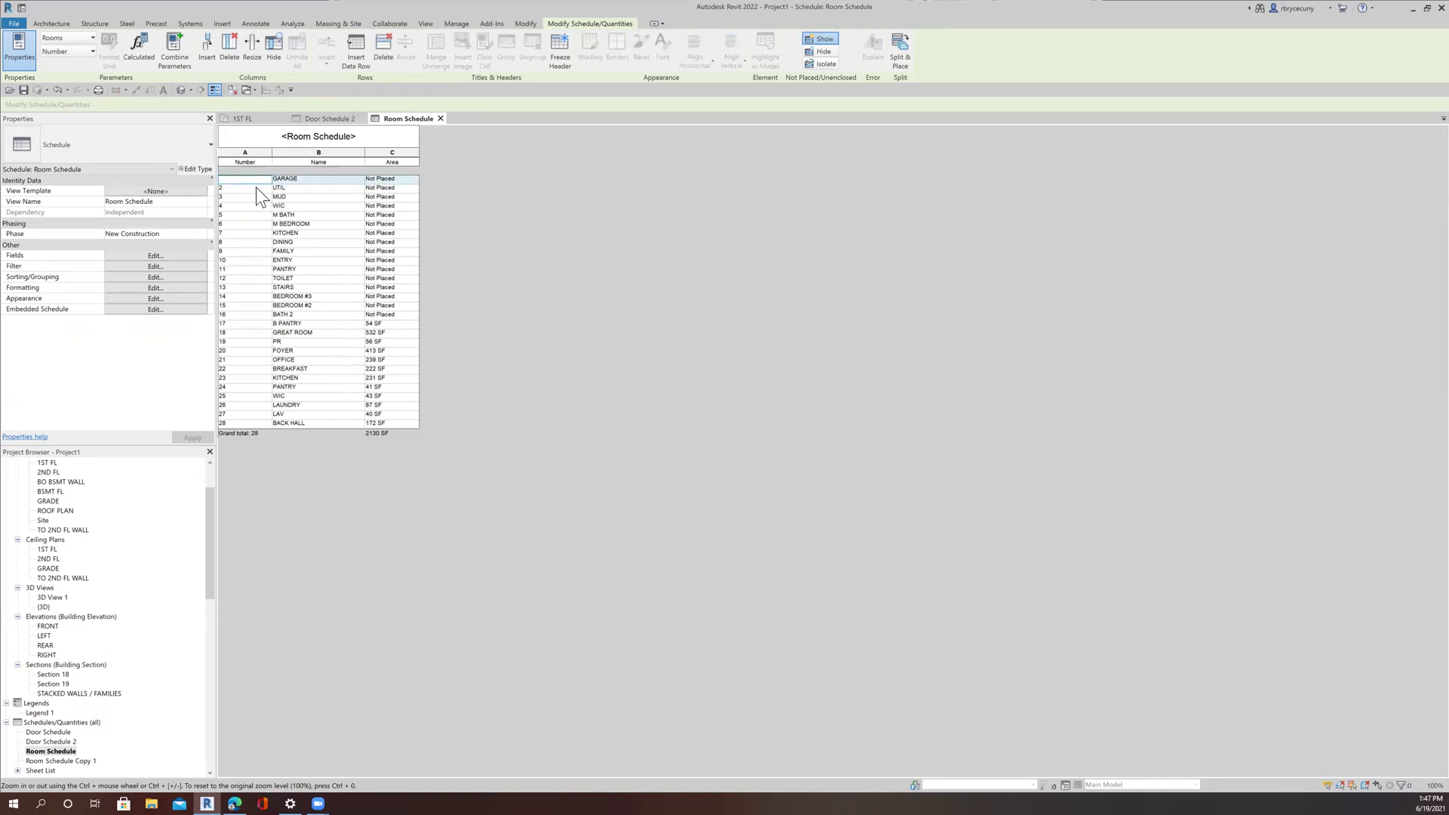
key(Delete)
click(256, 187)
key(BackSpace)
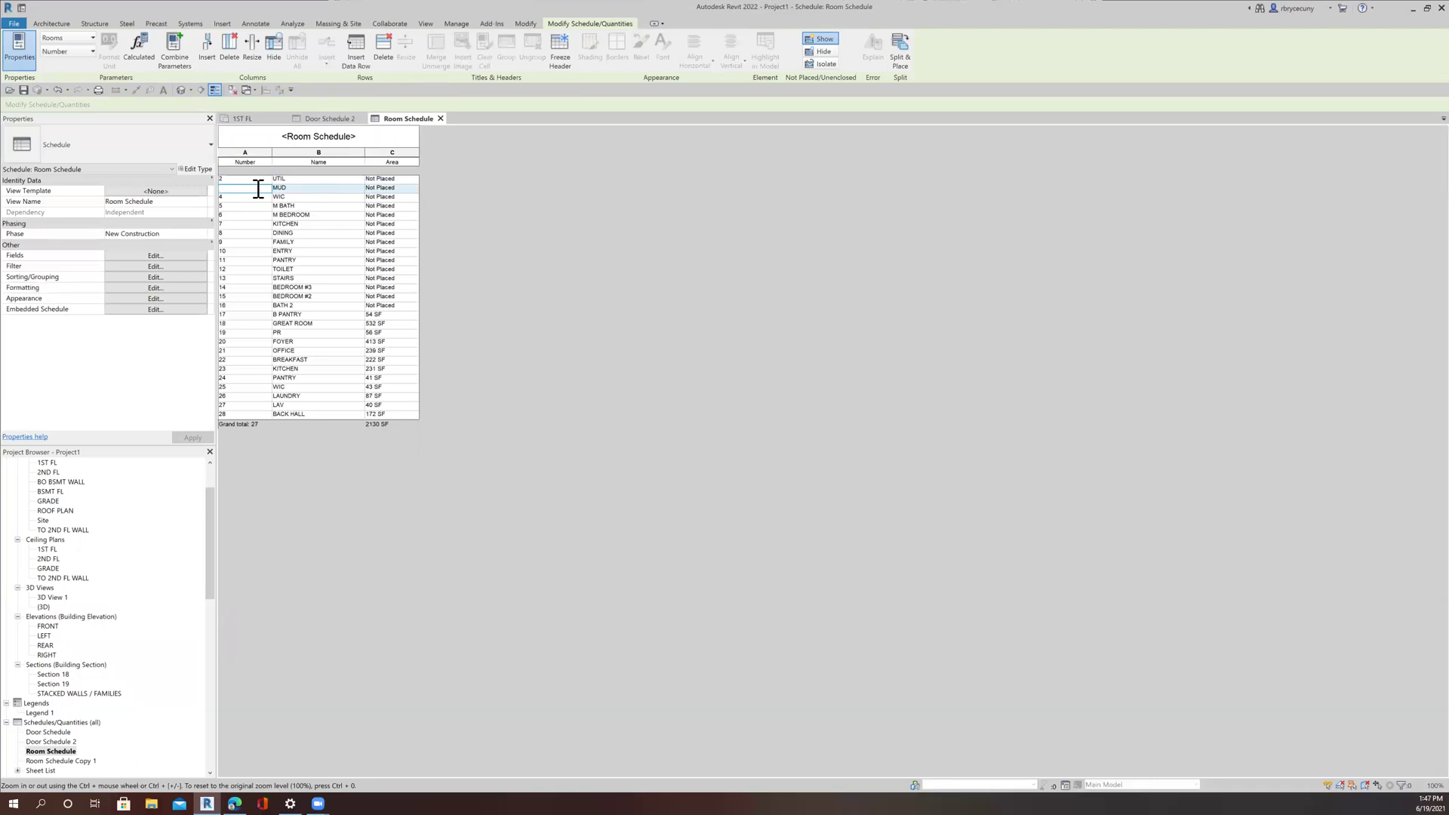
key(Delete)
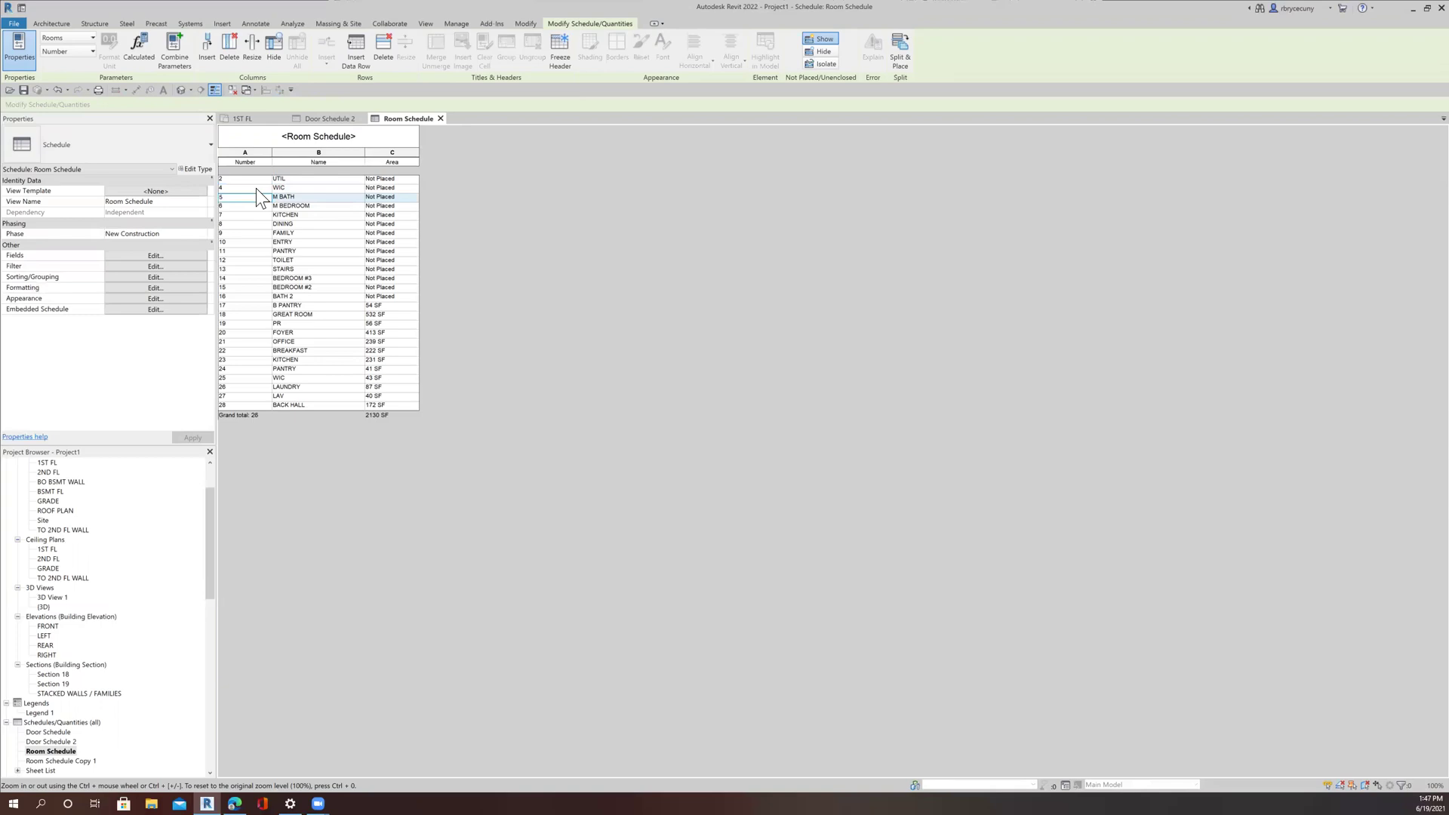
Delete the unplaced UTIL room and the unplaced KITCHEN, number 7, from the Room Schedule.
key(Down)
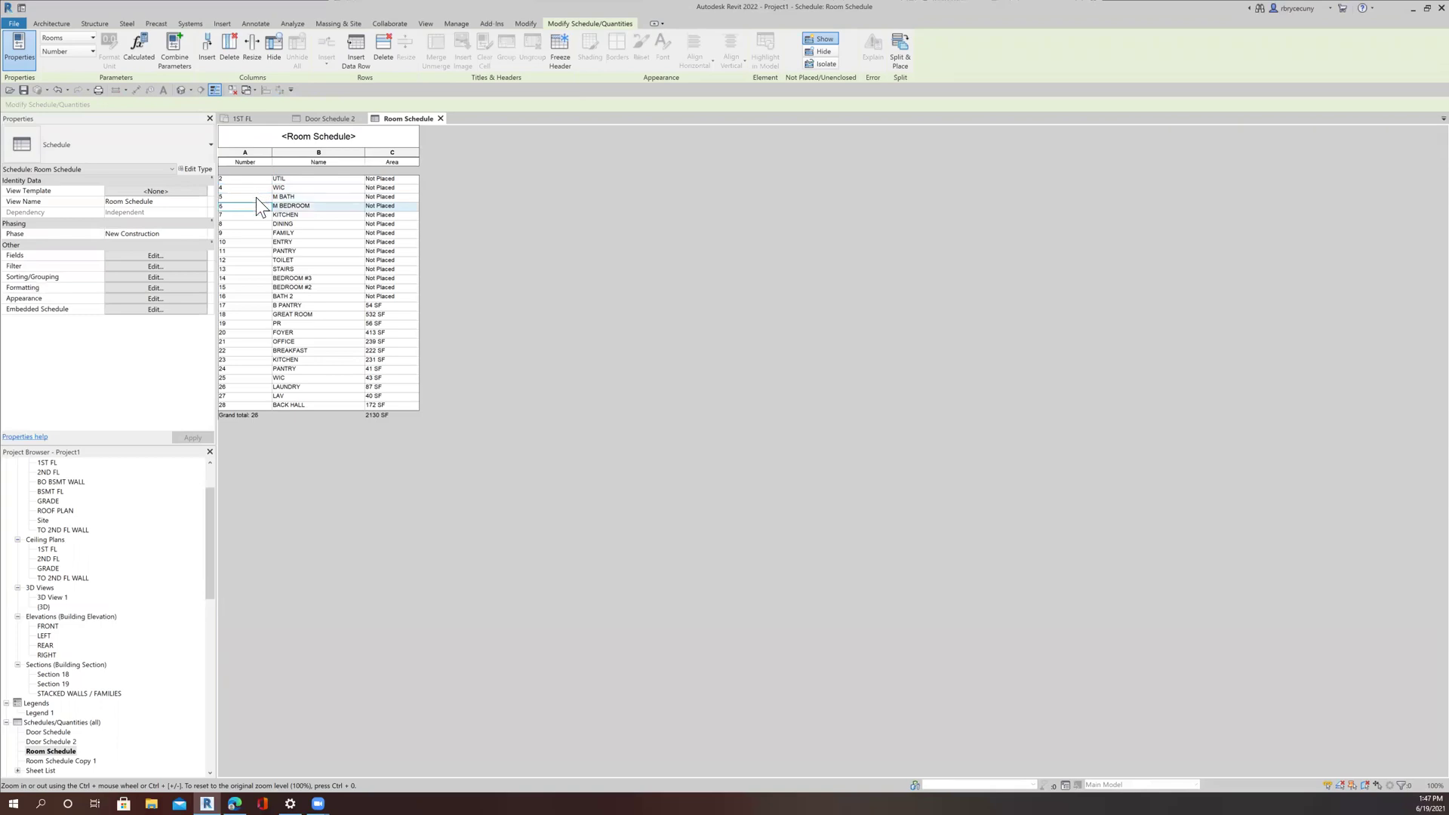
key(Down)
click(236, 178)
key(Return)
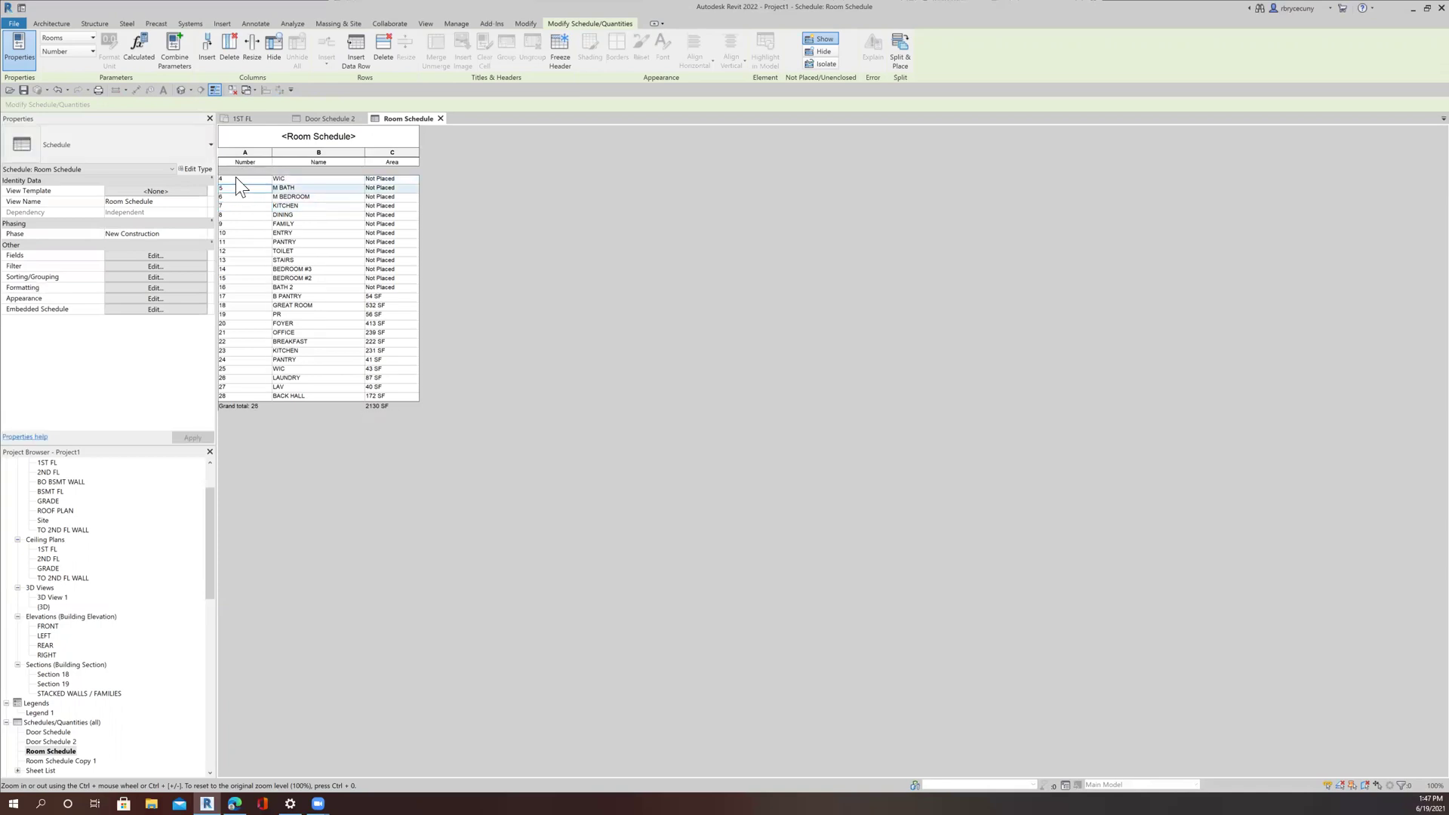
key(Down)
click(238, 204)
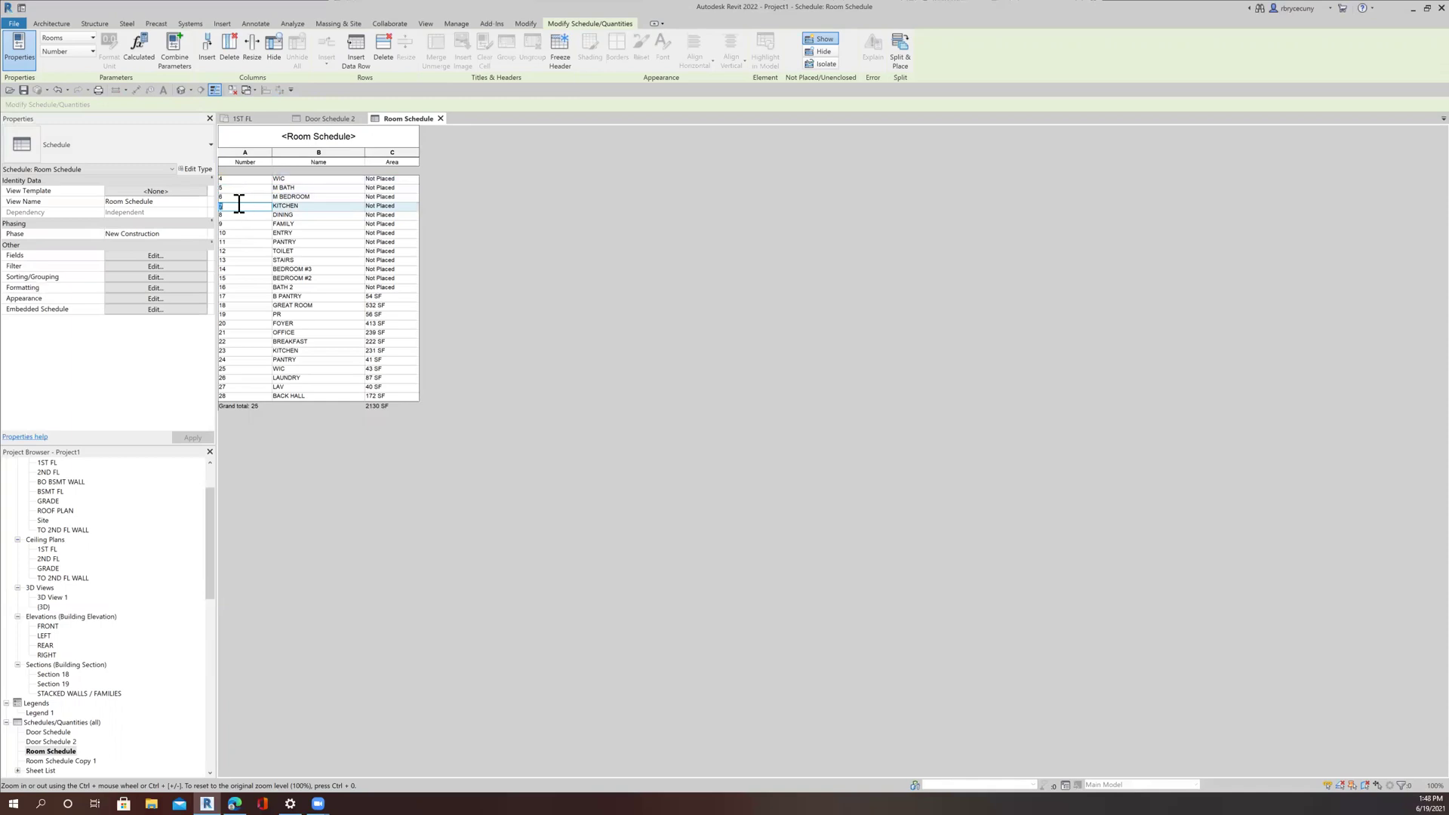
key(BackSpace)
key(Return)
Delete the unplaced WIC (number 4), M BATH and M BEDROOM rows from the Room Schedule.
click(233, 179)
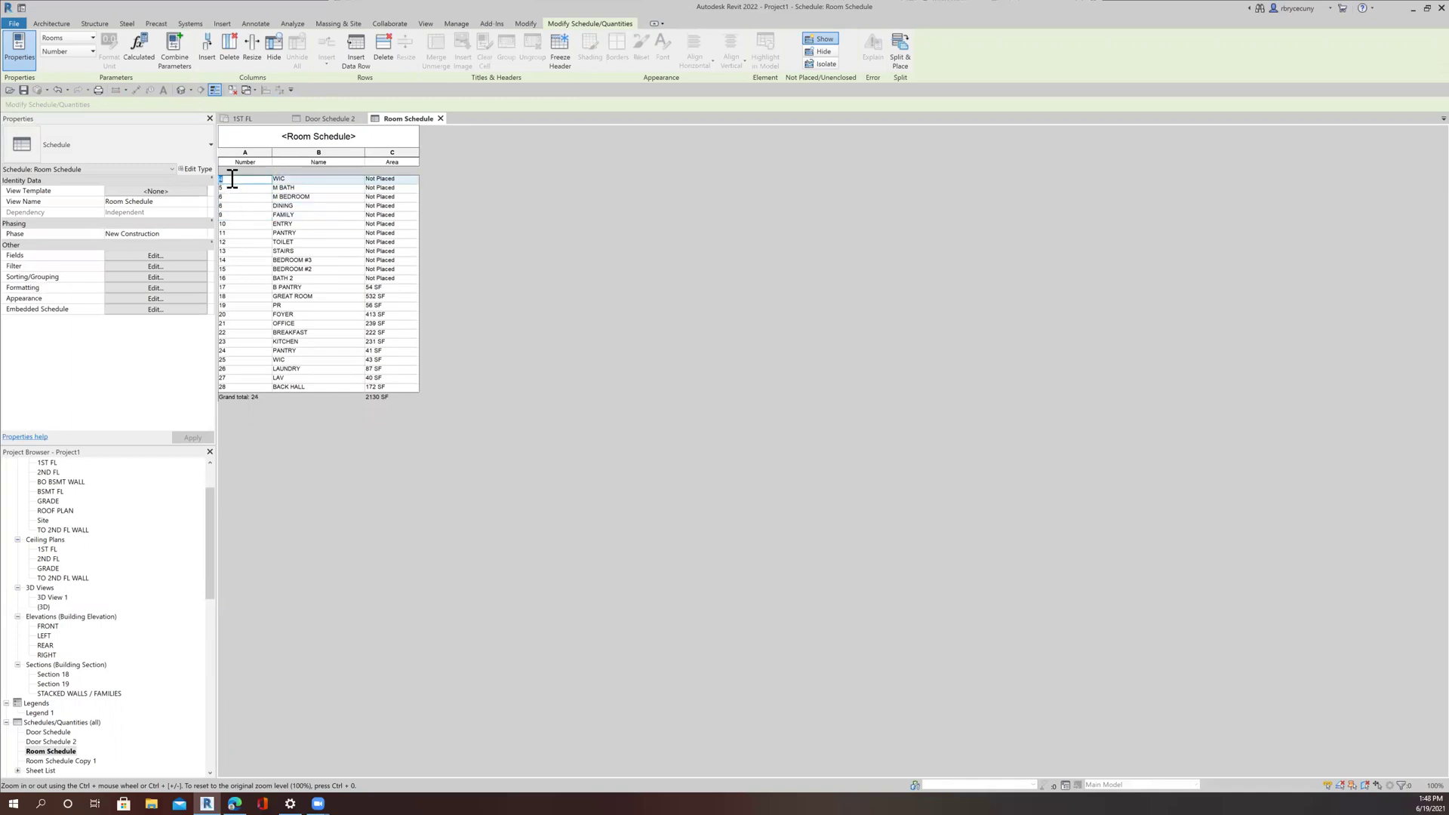
key(Return)
click(228, 178)
key(Return)
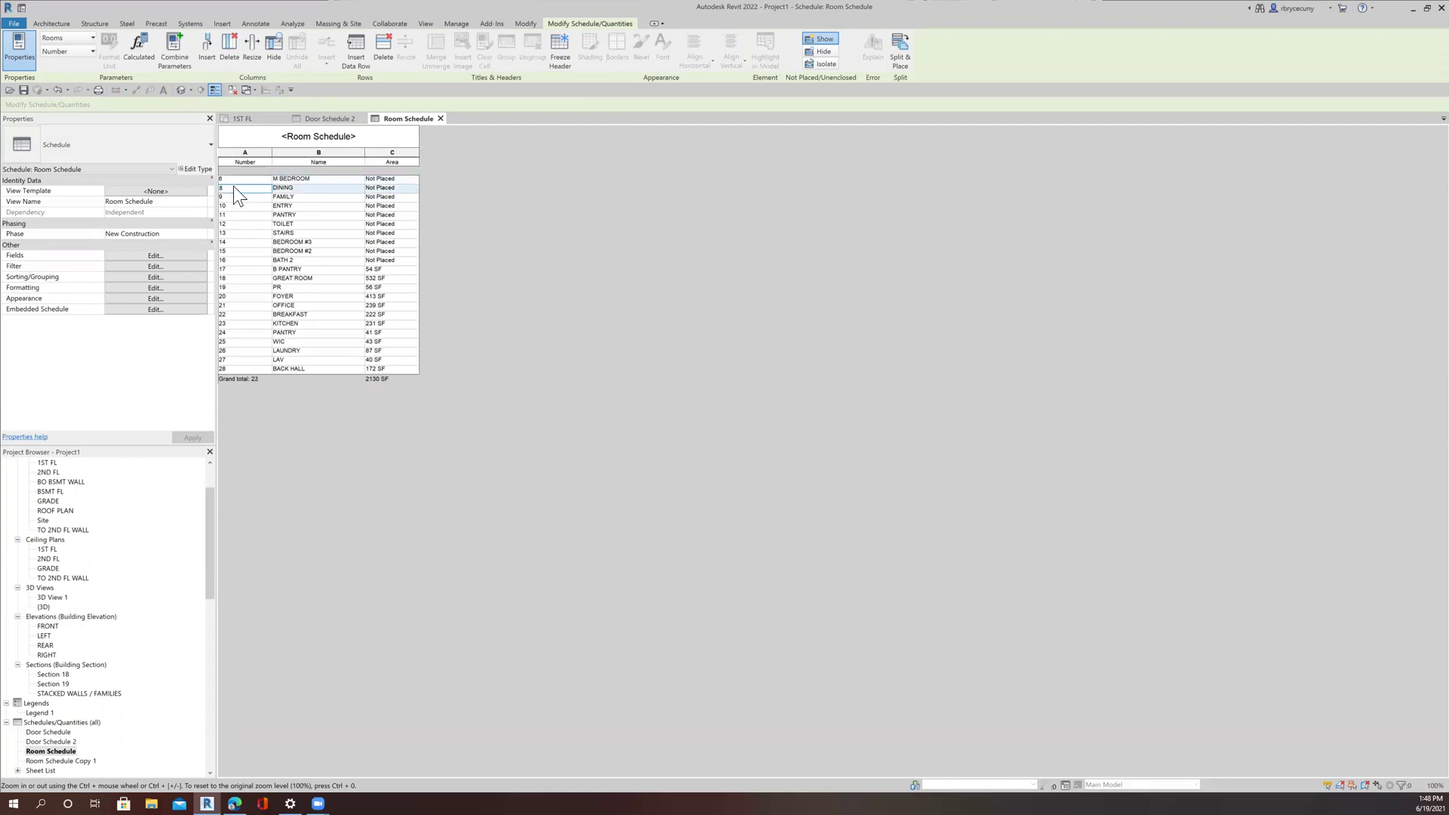
click(228, 178)
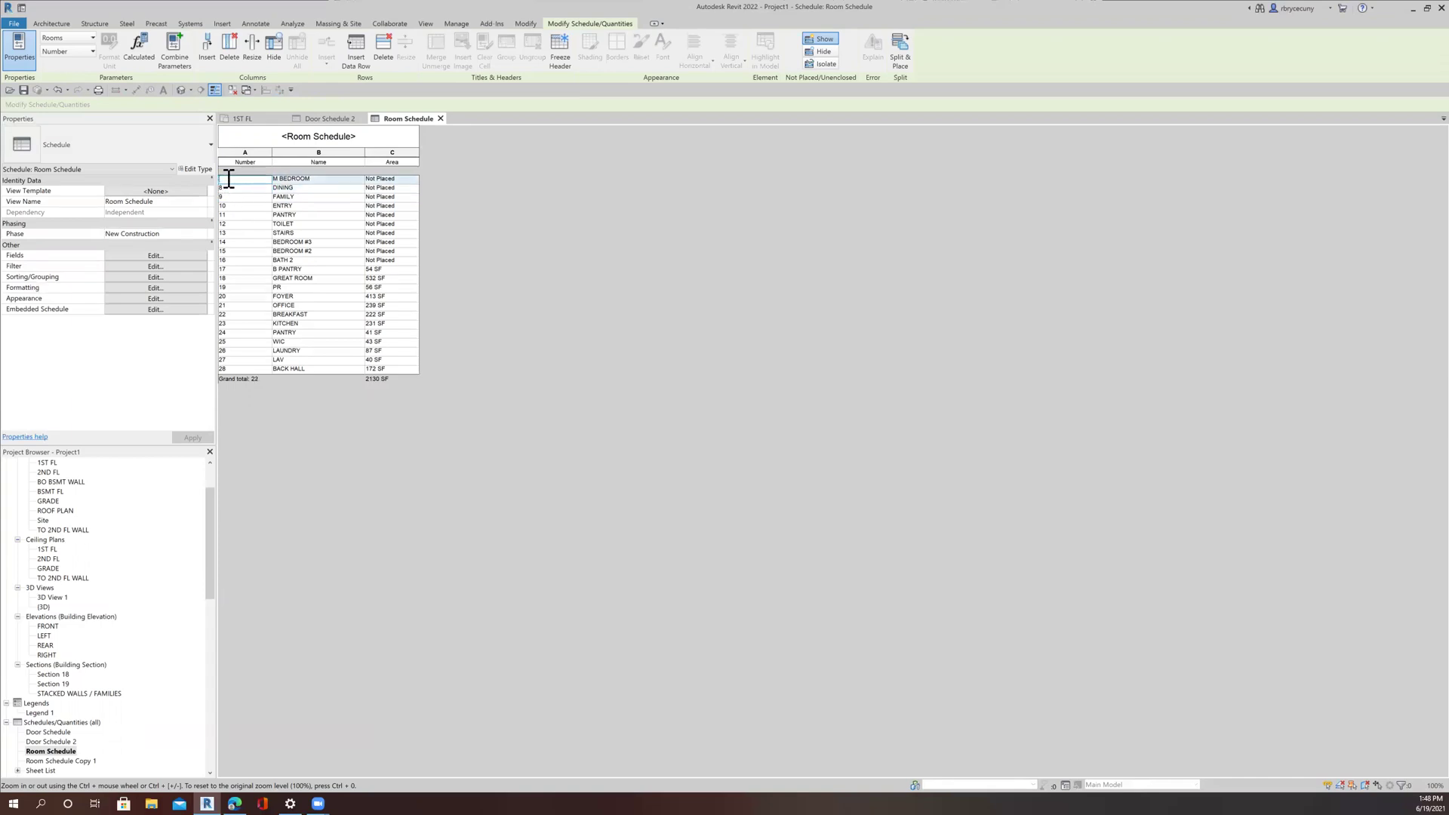
key(Return)
Delete the unplaced DINING and ENTRY rooms from the Room Schedule.
click(226, 179)
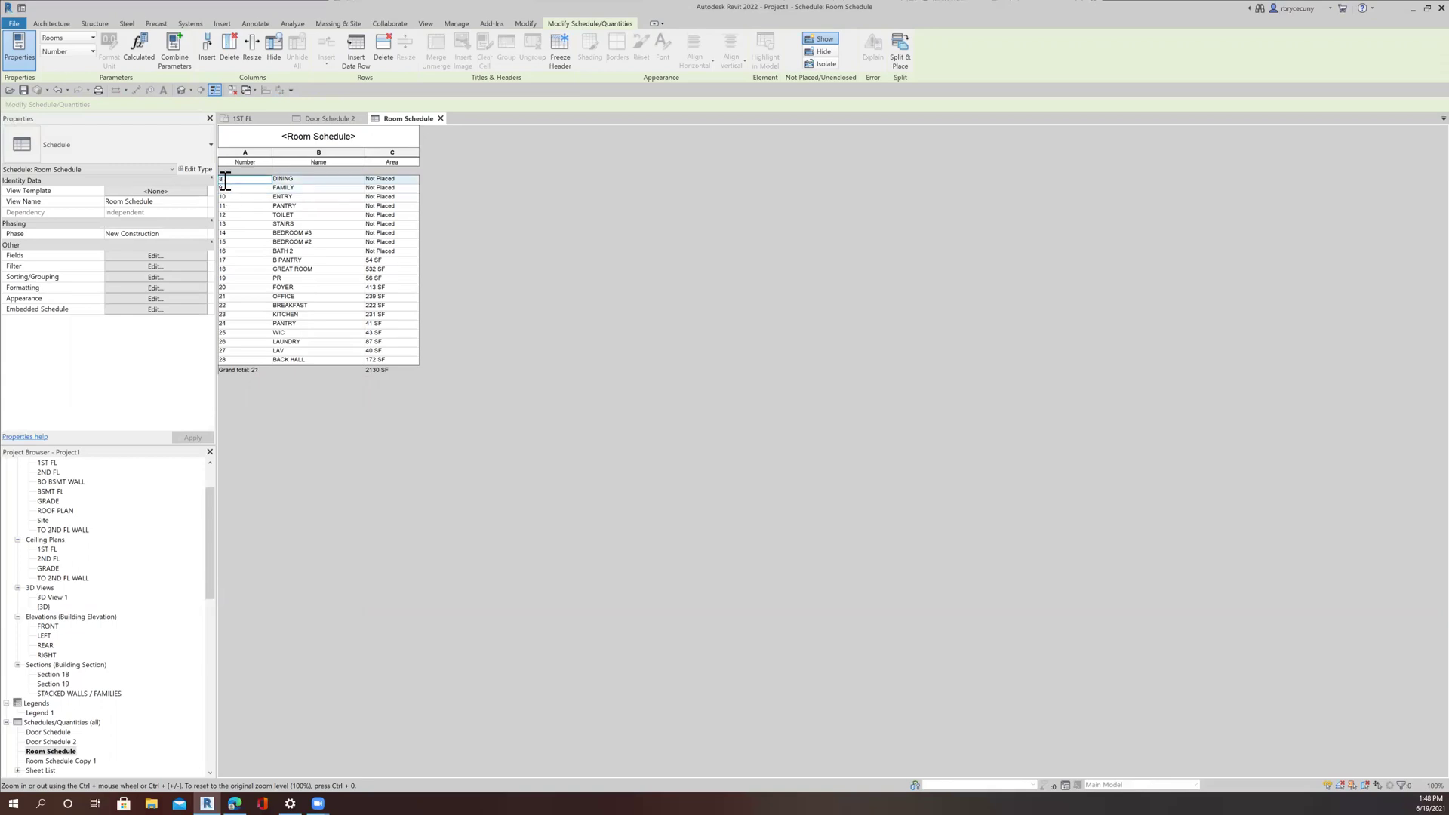
click(228, 180)
key(Return)
click(234, 188)
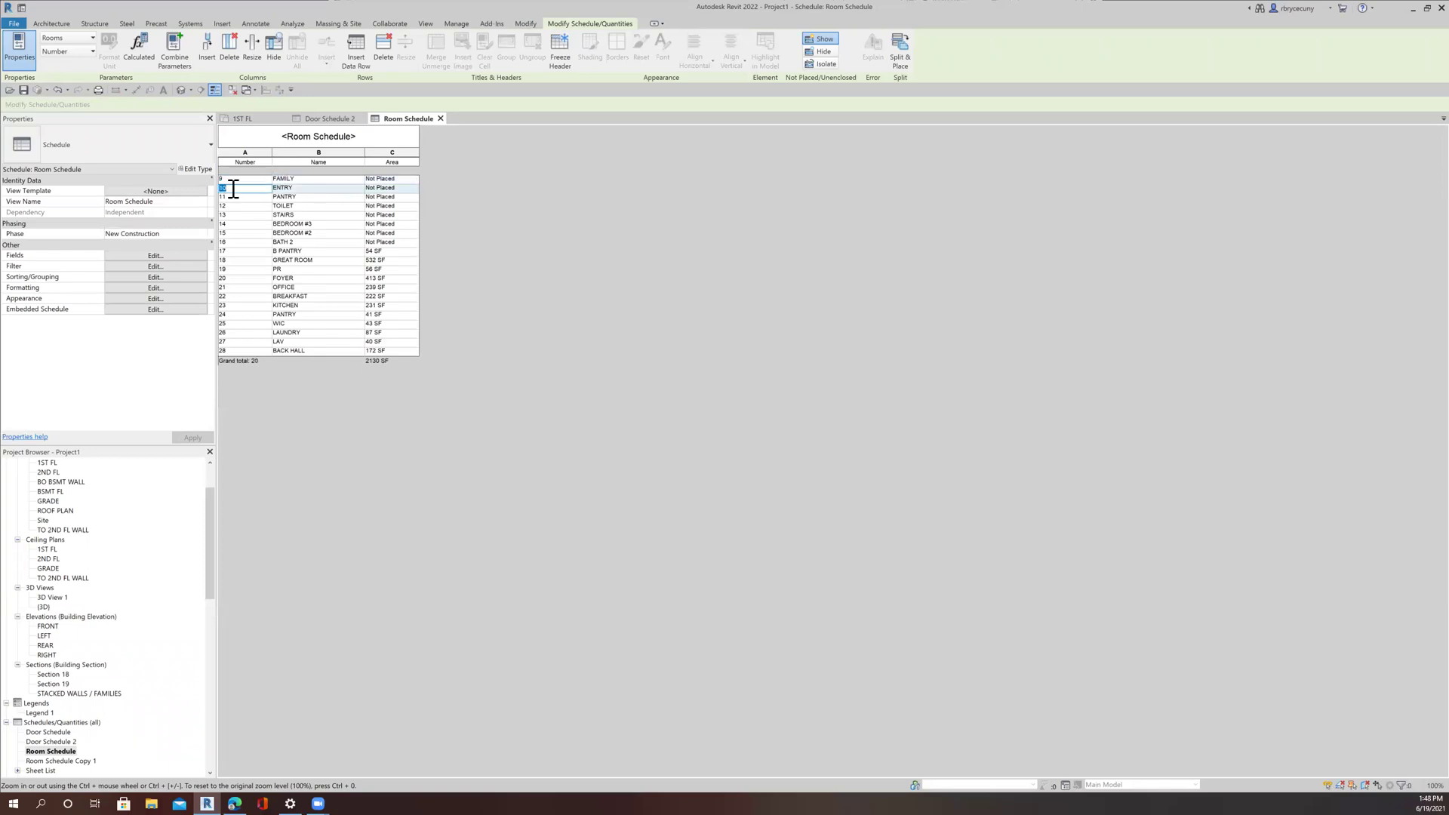
key(Return)
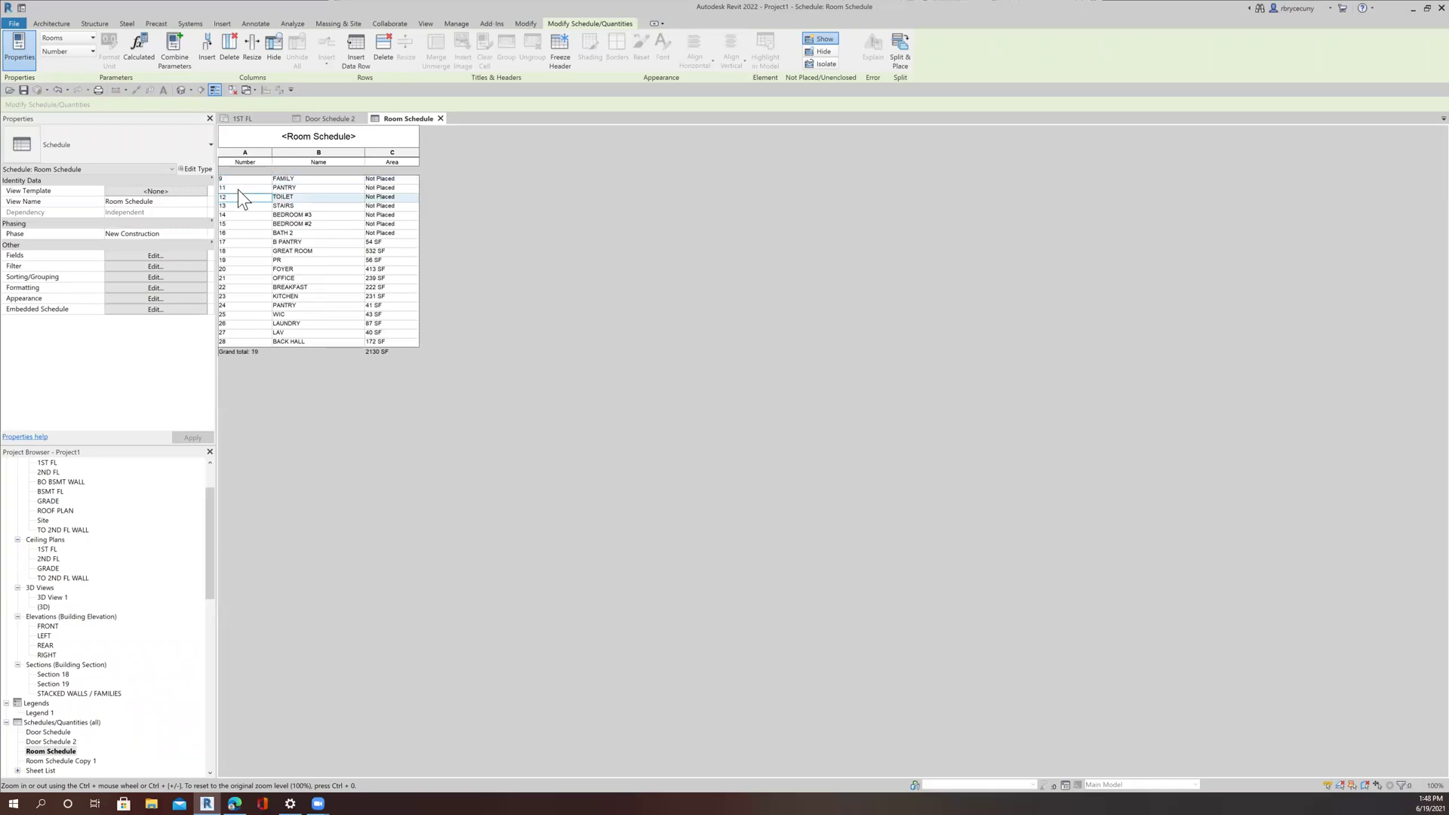
Delete the unplaced FAMILY room and the unplaced PANTRY, number 11, from the Room Schedule.
click(235, 180)
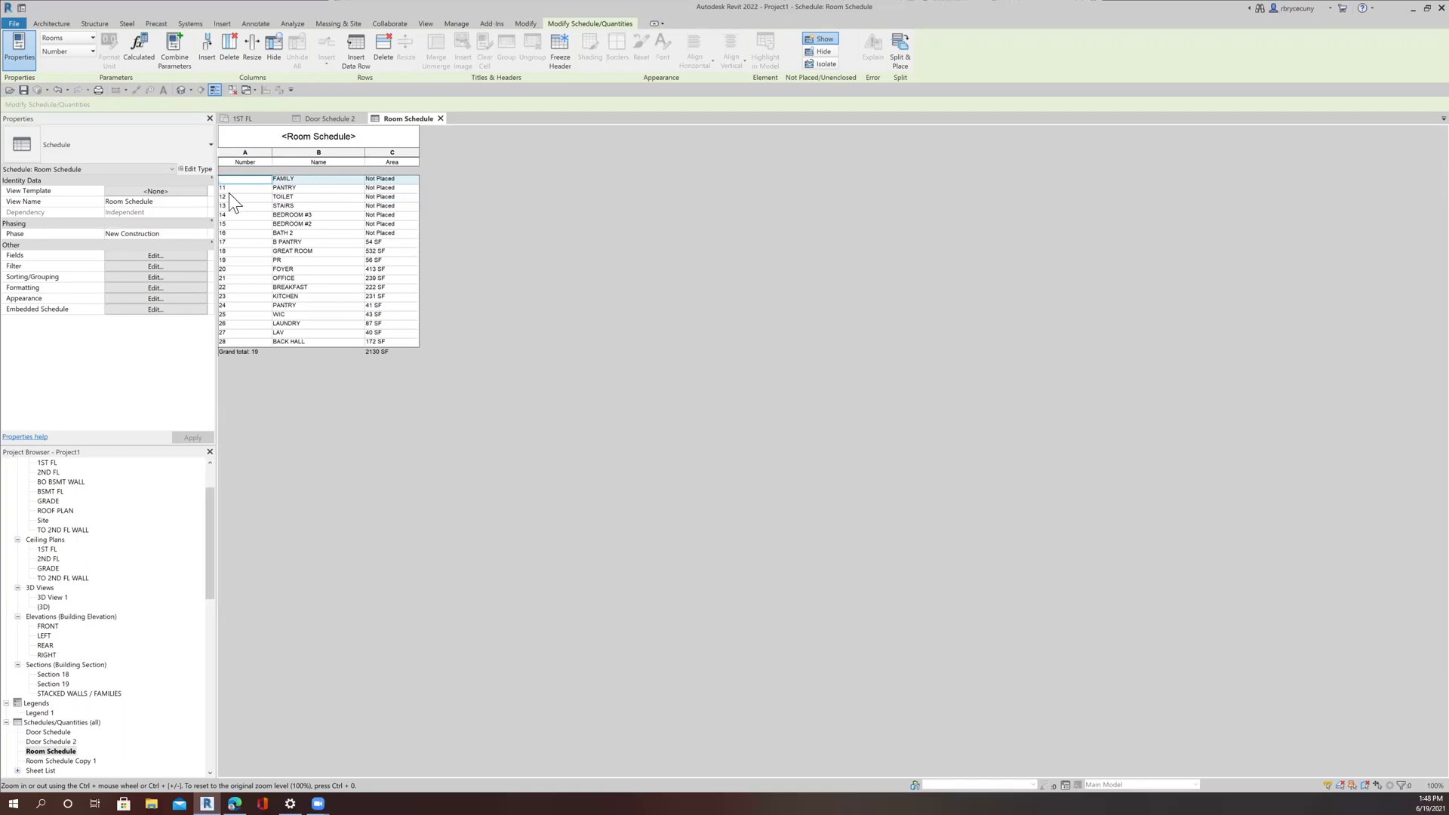
key(Return)
click(229, 188)
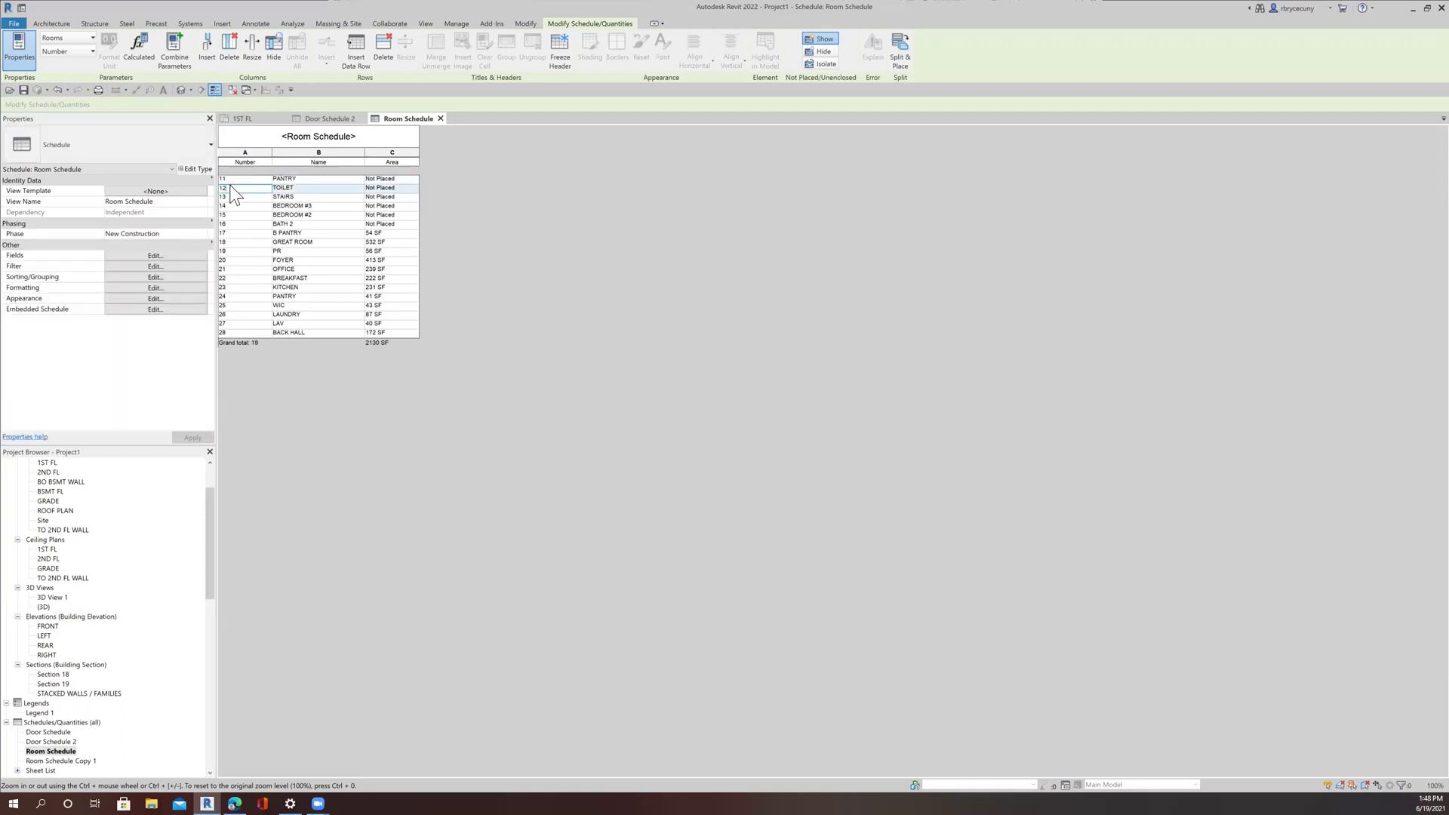
click(230, 178)
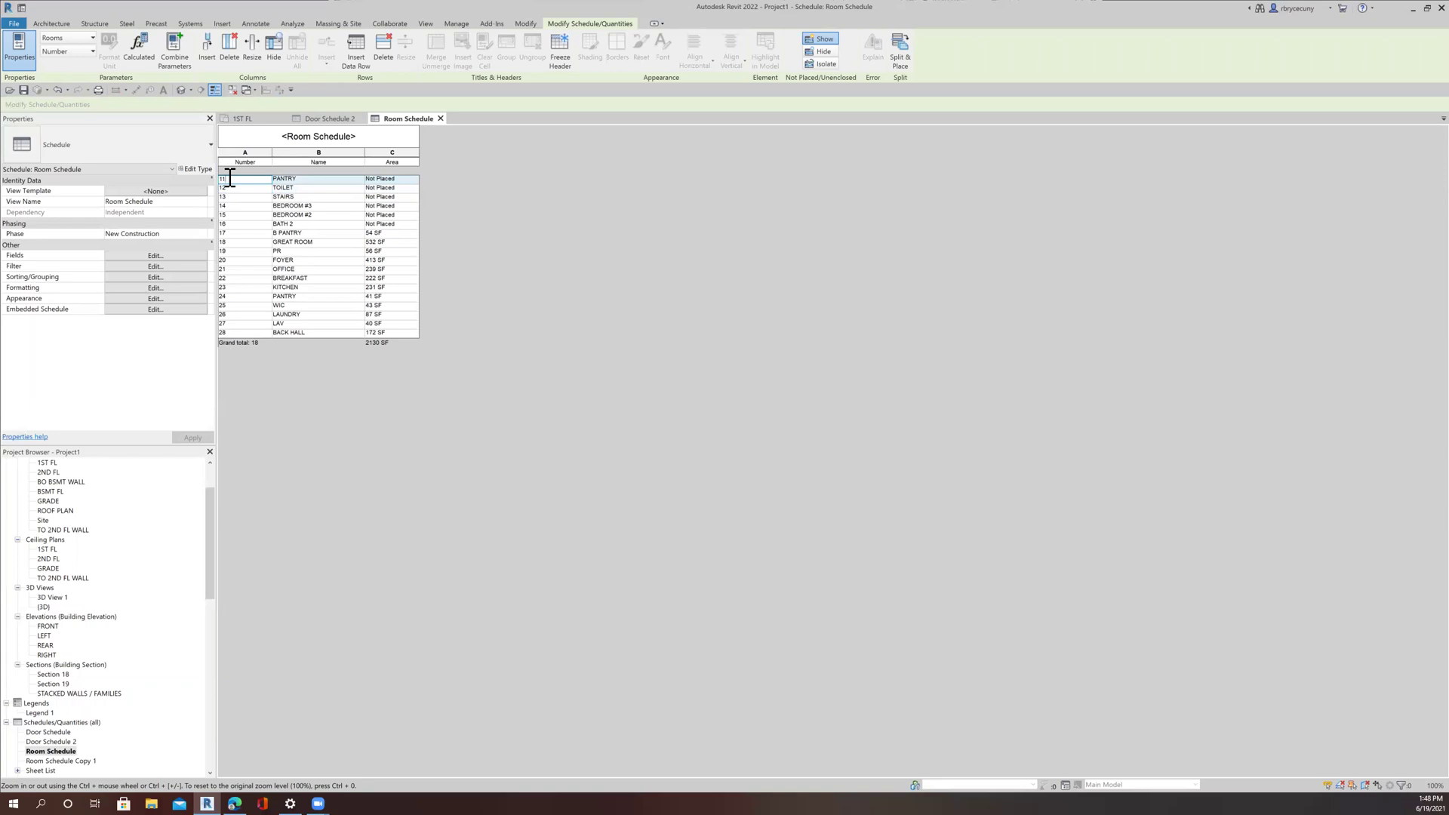
key(Down)
click(228, 179)
key(Return)
click(229, 179)
click(230, 181)
click(229, 181)
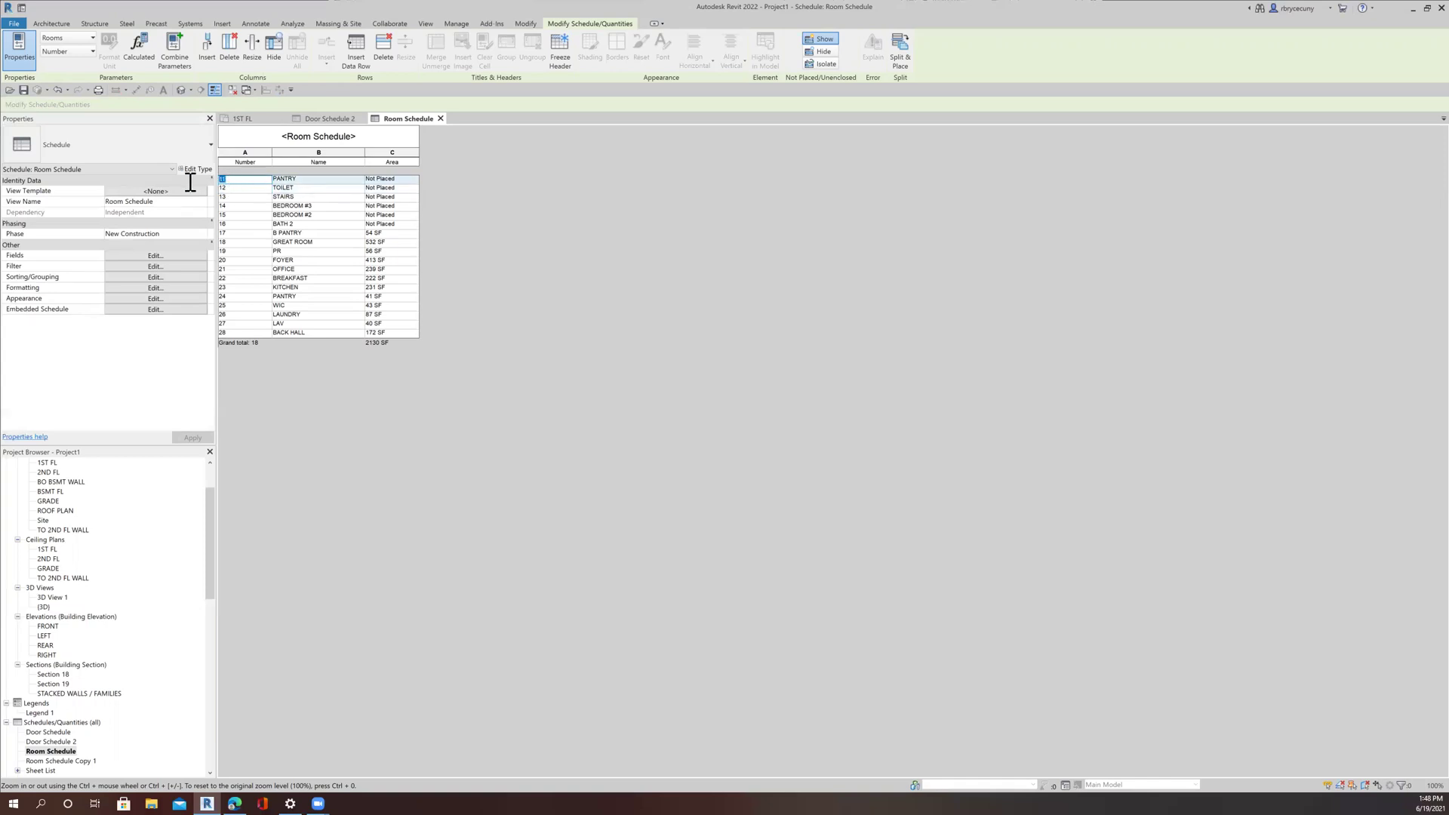
key(Delete)
Delete the unplaced TOILET and STAIRS rooms from the Room Schedule.
click(232, 179)
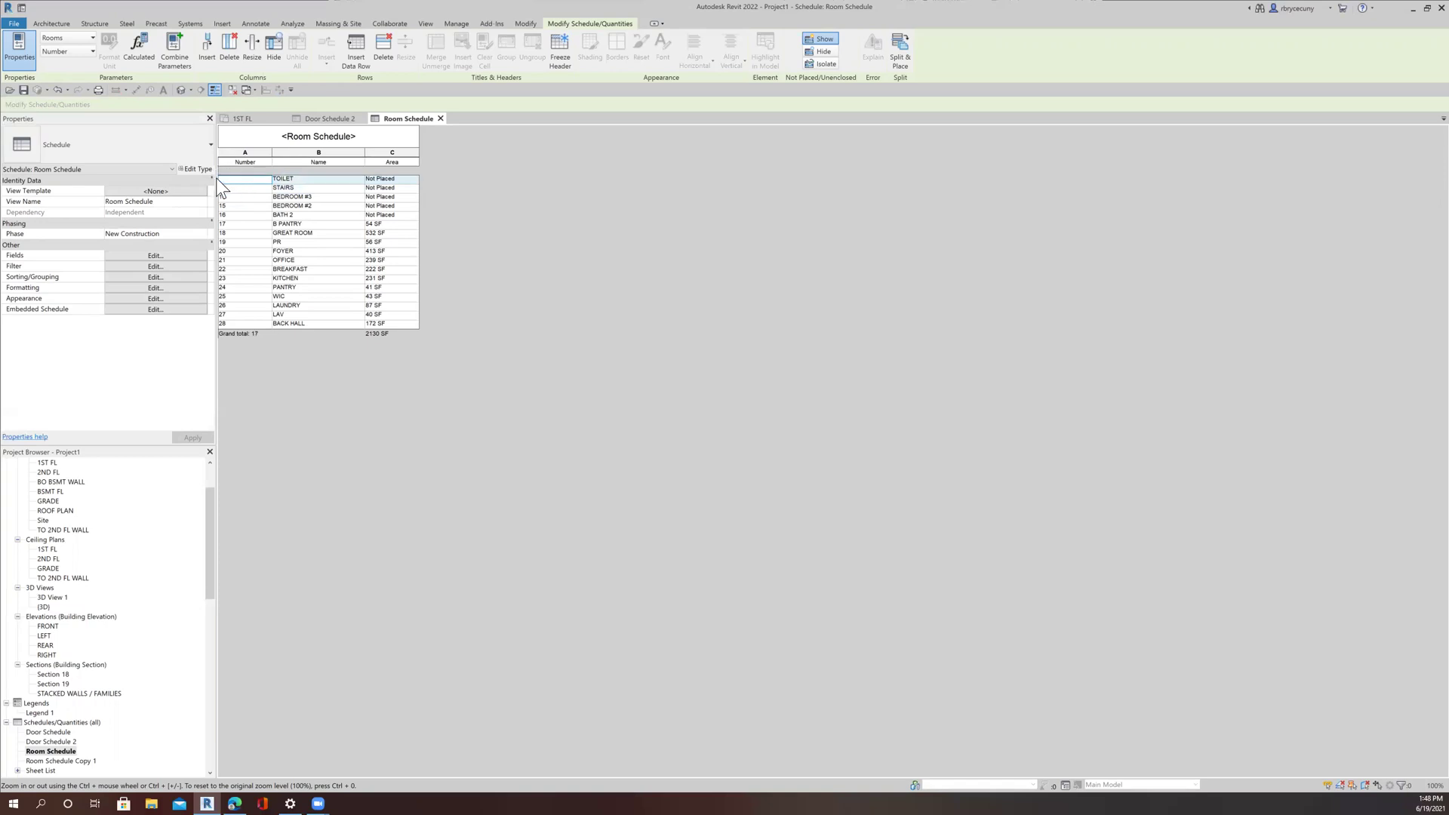
key(Delete)
click(235, 180)
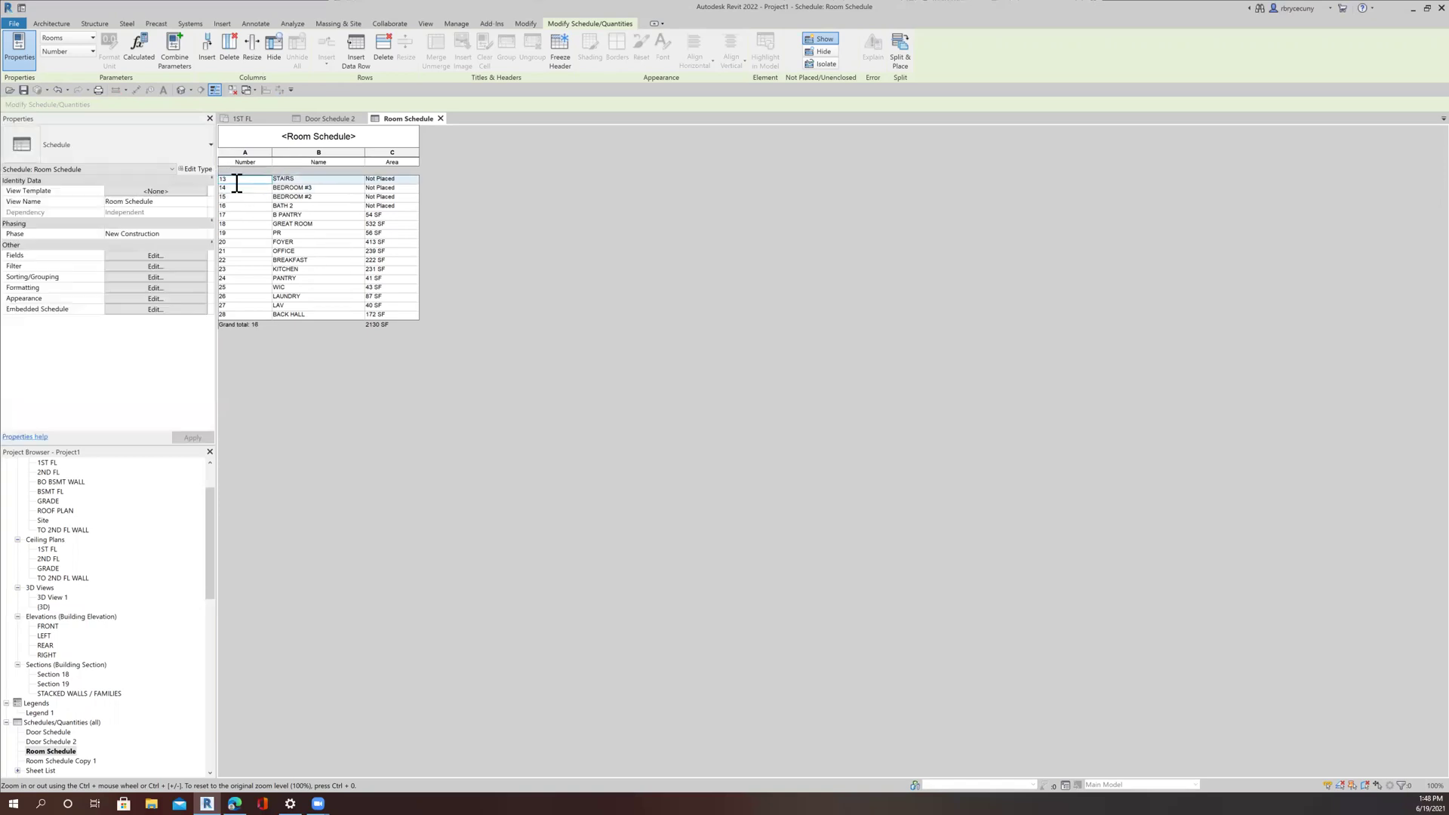
key(Delete)
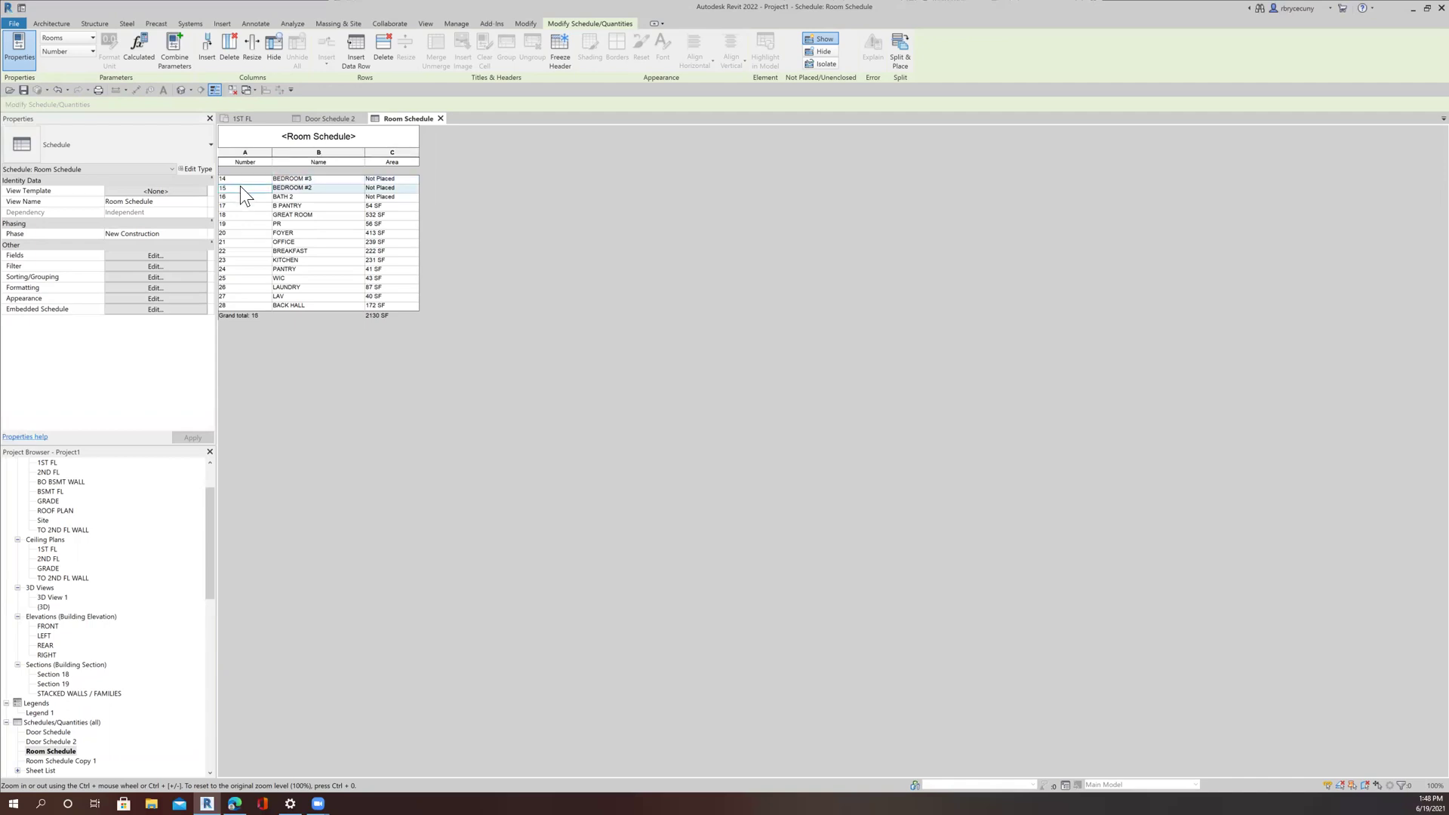
Delete the unplaced BEDROOM #3, BATH 2 and BEDROOM #2 rows from the Room Schedule.
click(238, 181)
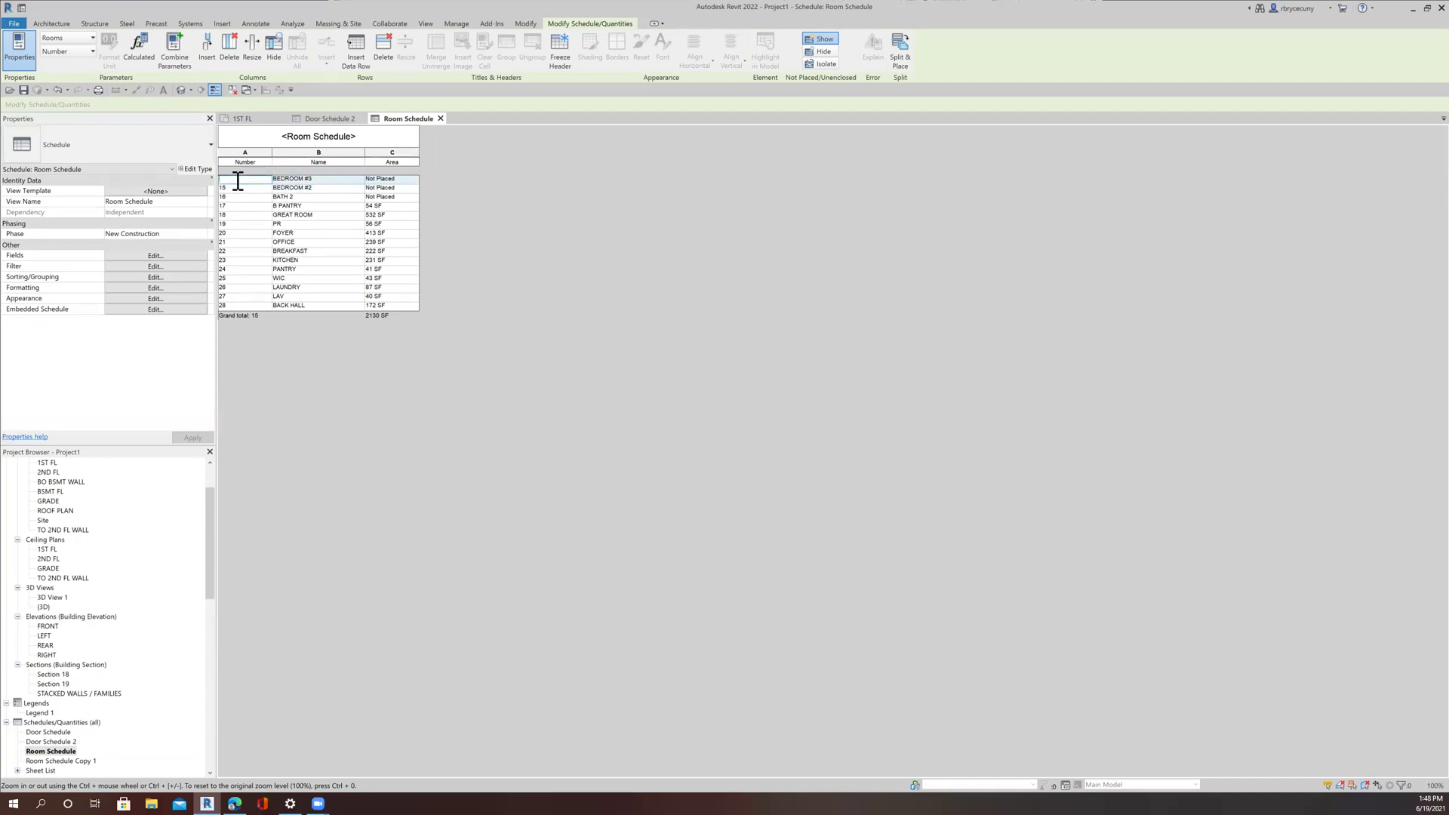
key(Delete)
click(240, 189)
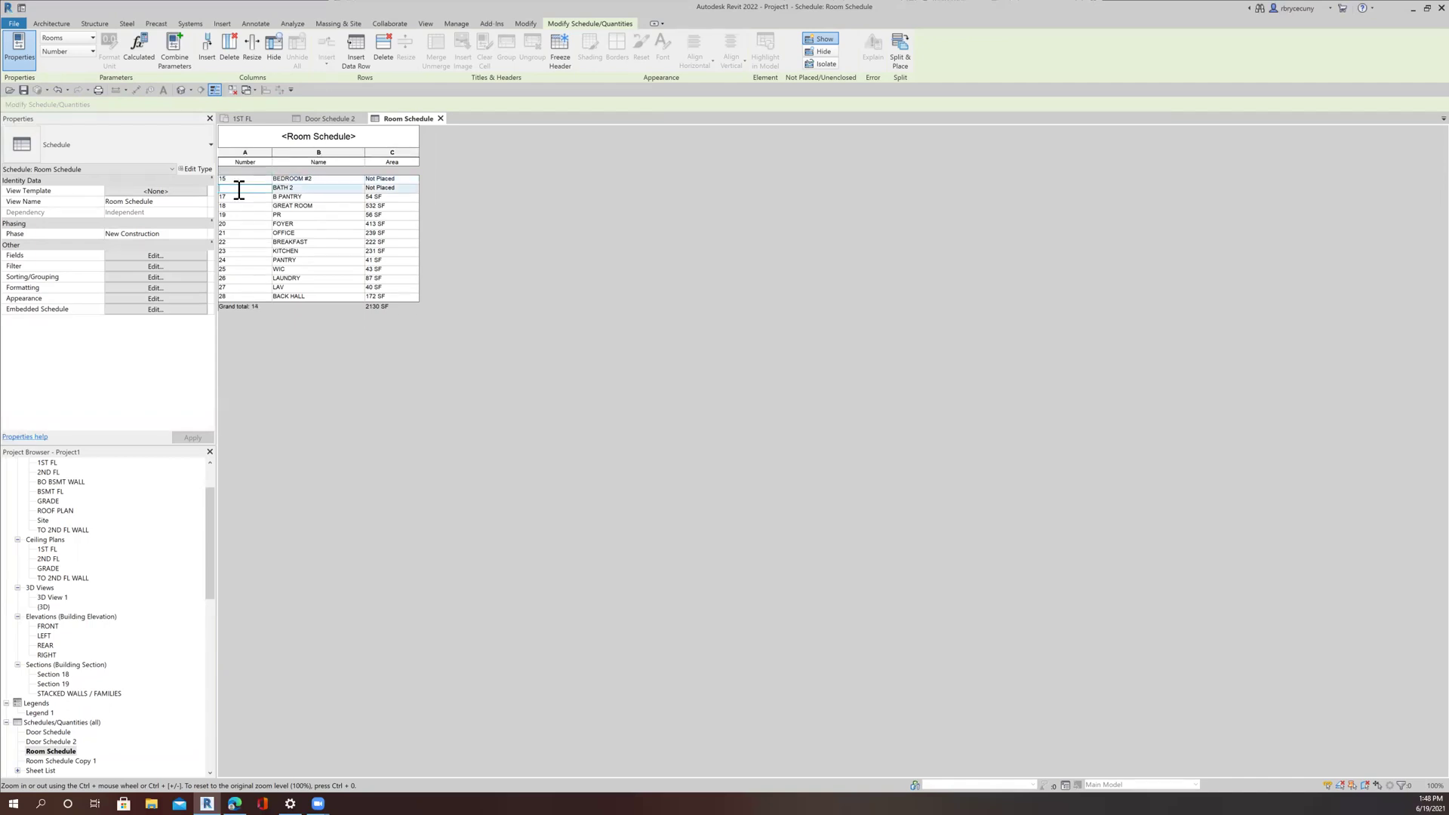
key(Delete)
click(245, 179)
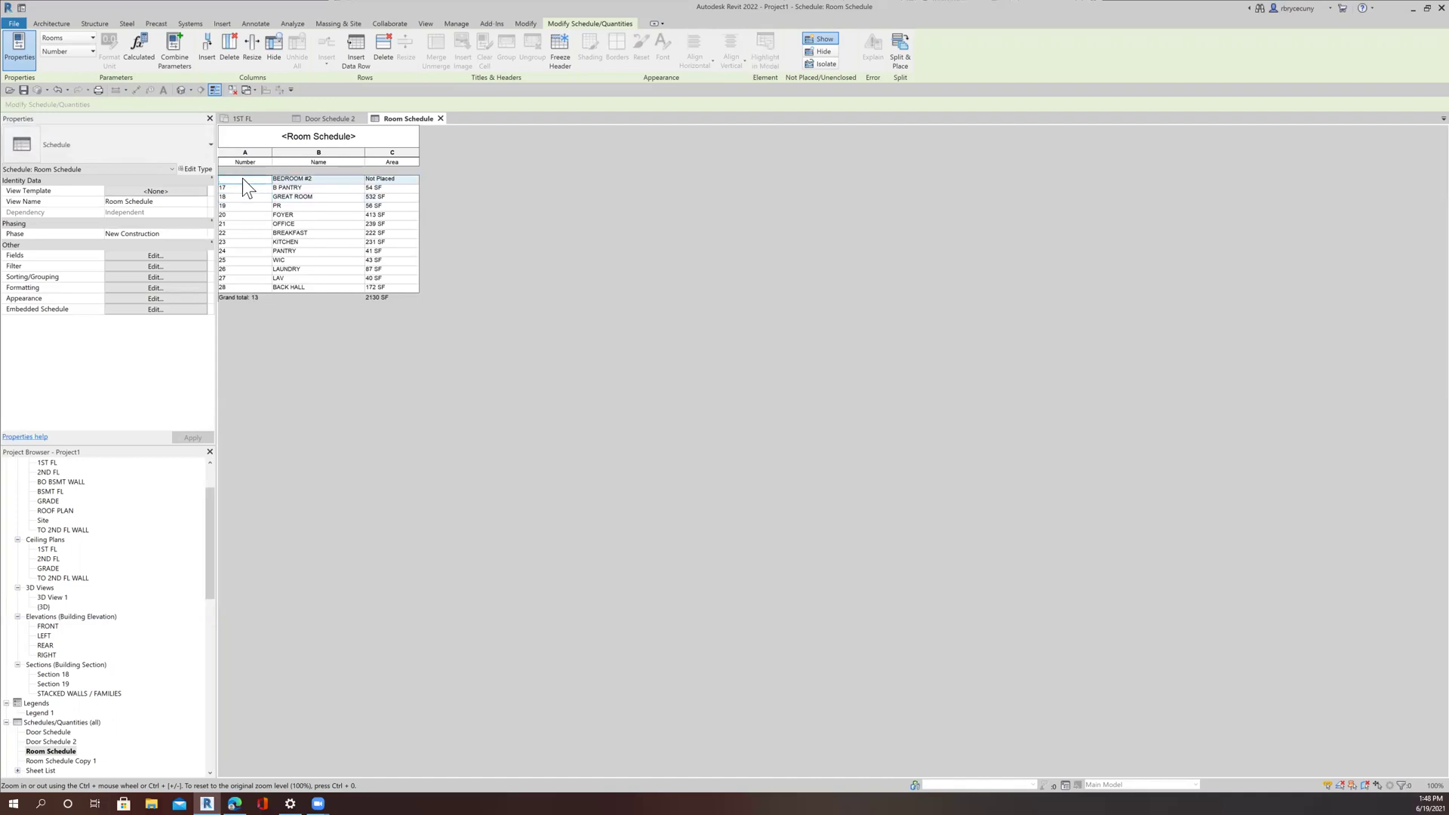
key(Delete)
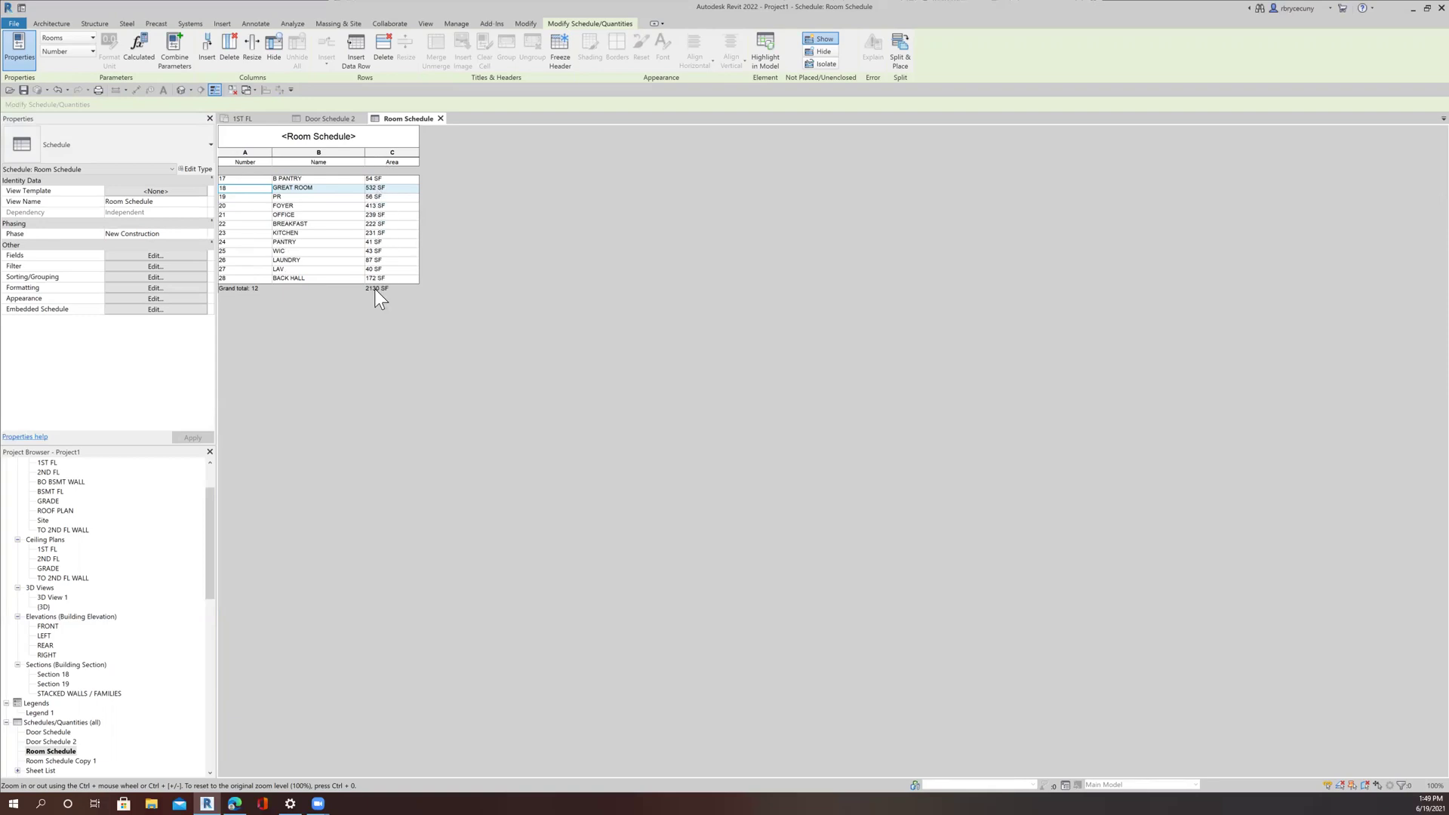
Renumber B PANTRY, GREAT ROOM, PR, FOYER and OFFICE as 1 through 5 in the Room Schedule.
click(236, 178)
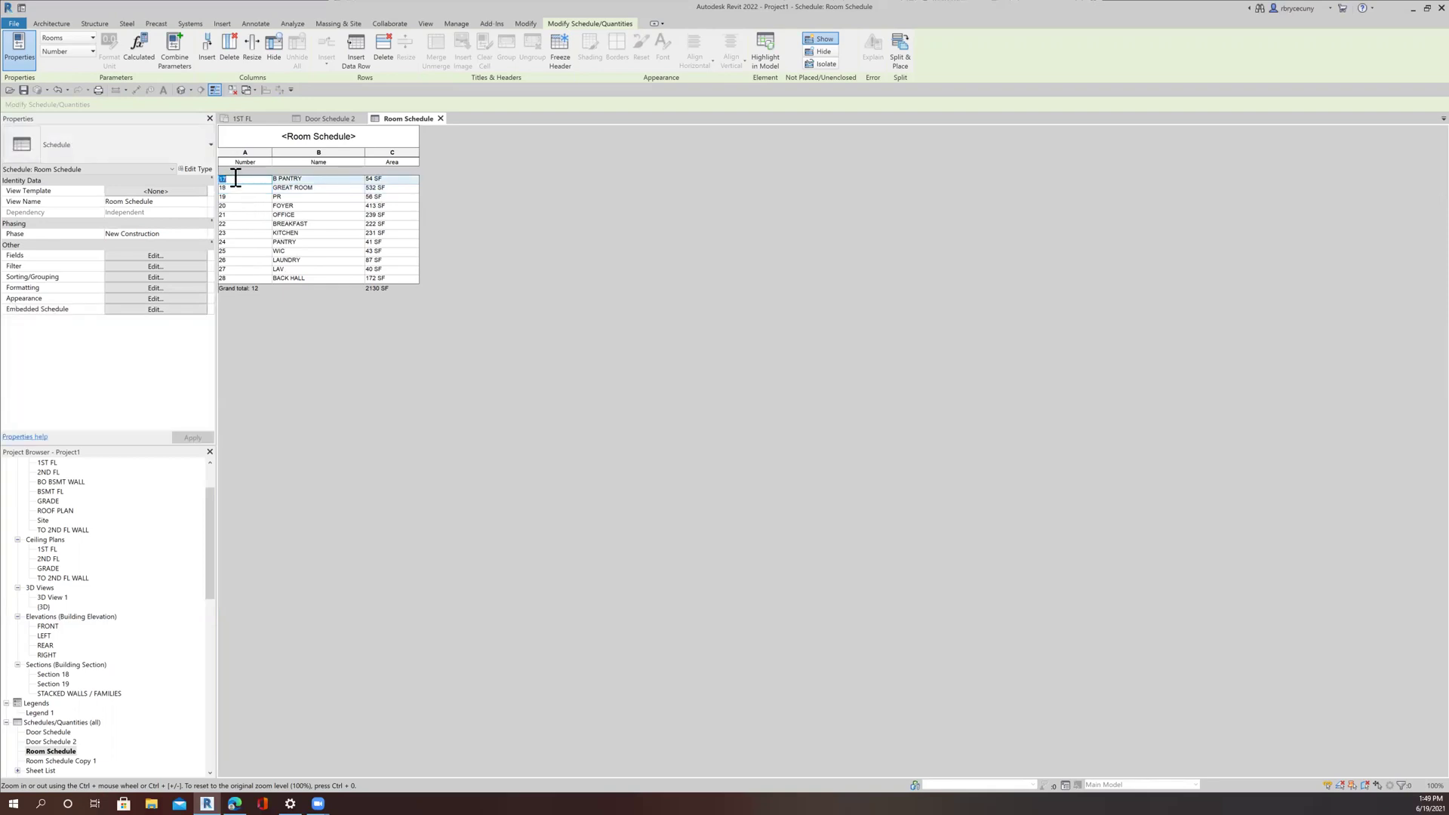
text(1)
key(Return)
text(2)
key(Return)
text(3)
key(Return)
text(4)
key(Return)
text(5)
key(Return)
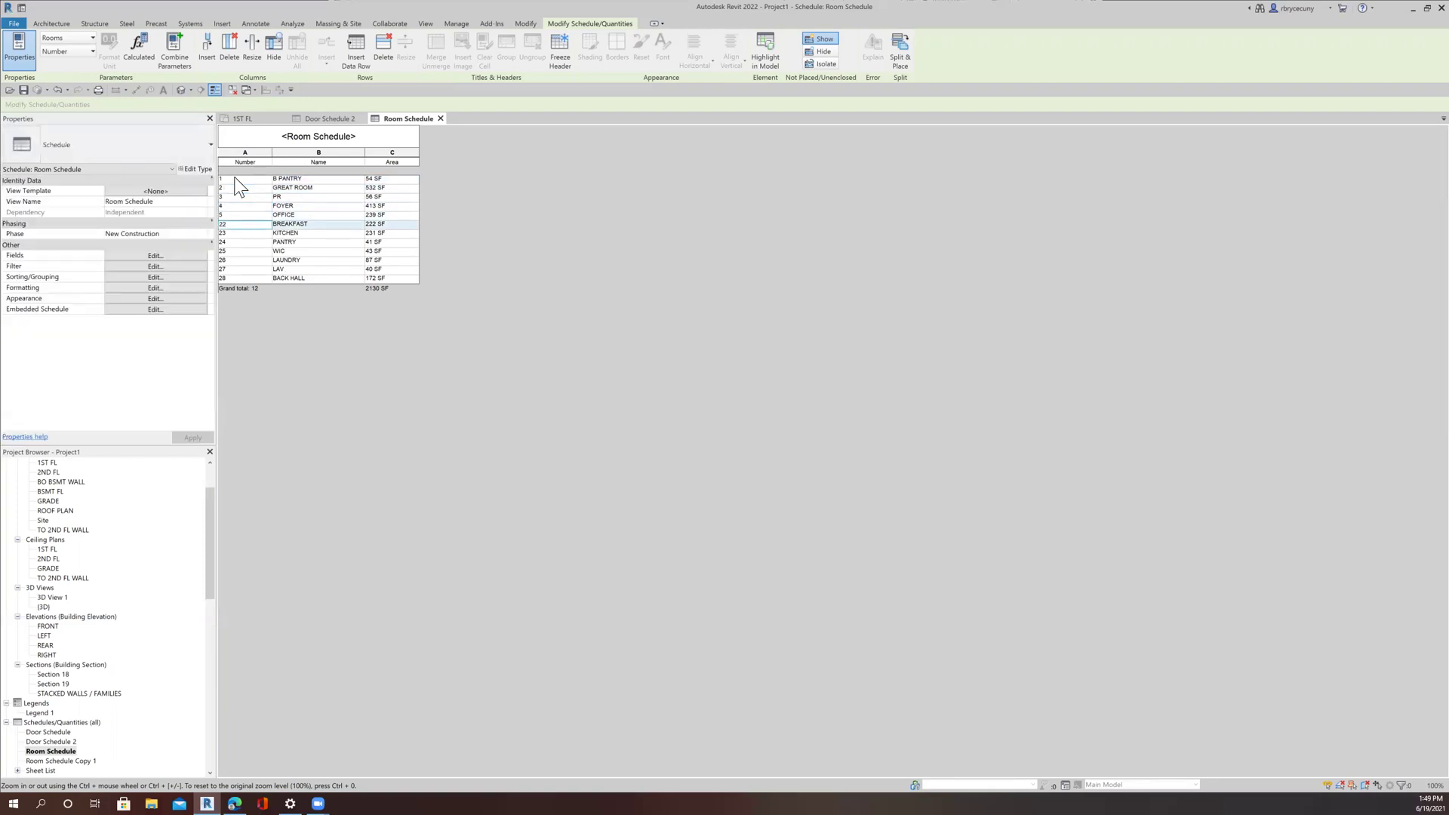
Renumber BREAKFAST, KITCHEN, PANTRY and WIC as 6 through 9, and set the LAUNDRY number to 0.
text(6)
key(Return)
text(7)
key(Return)
text(8)
key(Return)
text(9)
key(Return)
text(10)
key(Return)
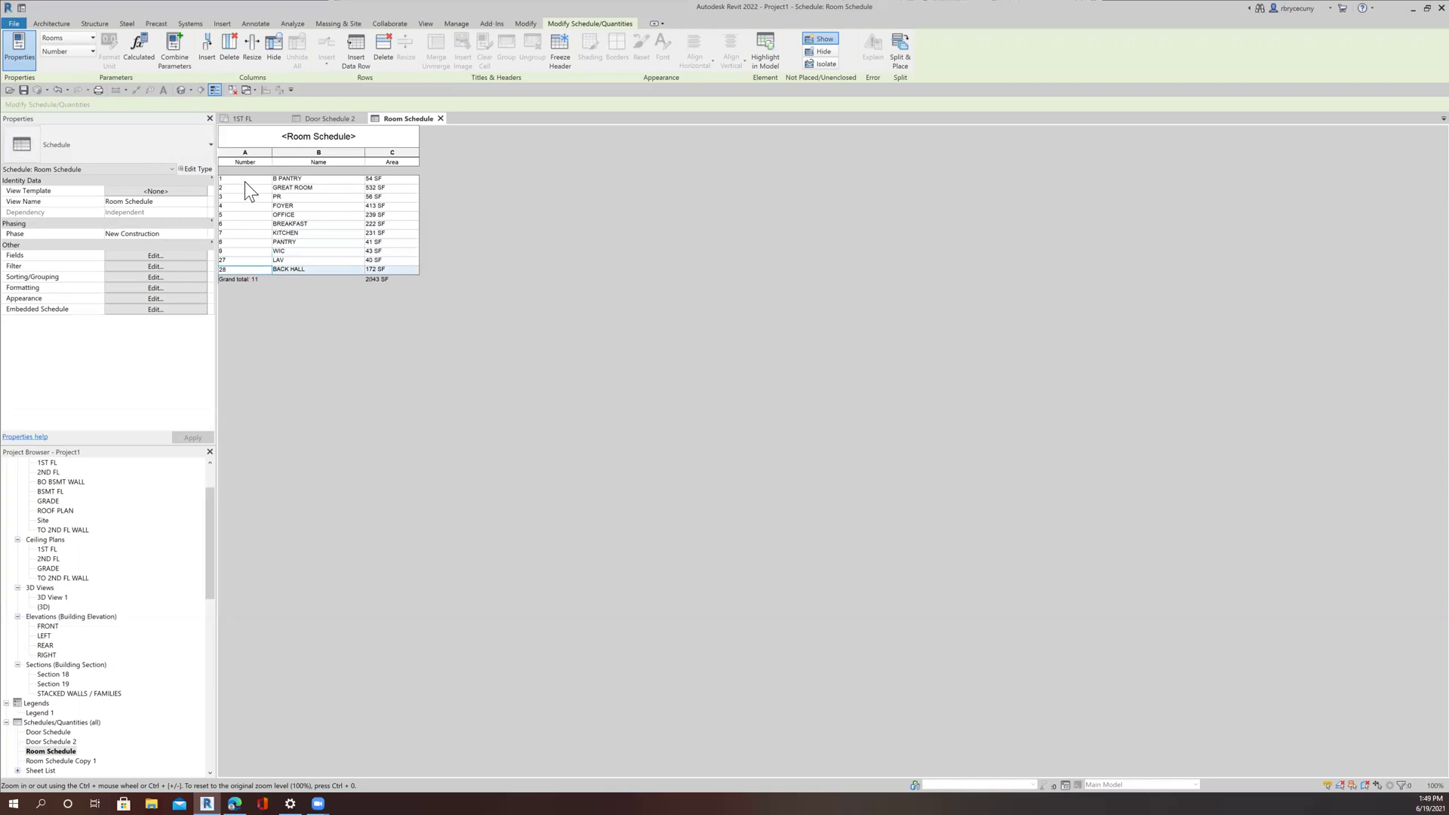
Set the room number of LAV to 10 and of BACK HALL to 11.
click(245, 254)
click(247, 259)
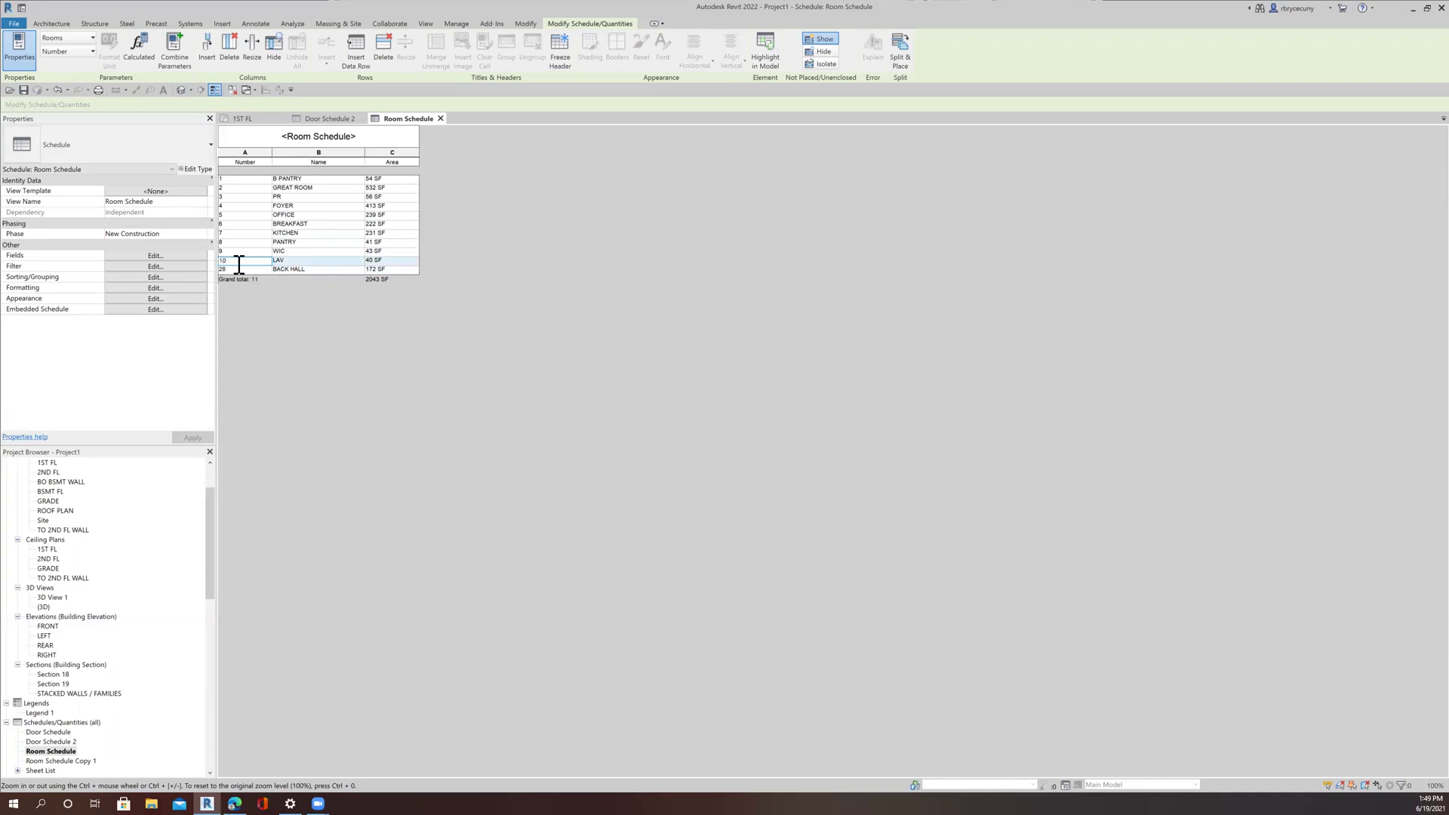
text(10)
click(236, 270)
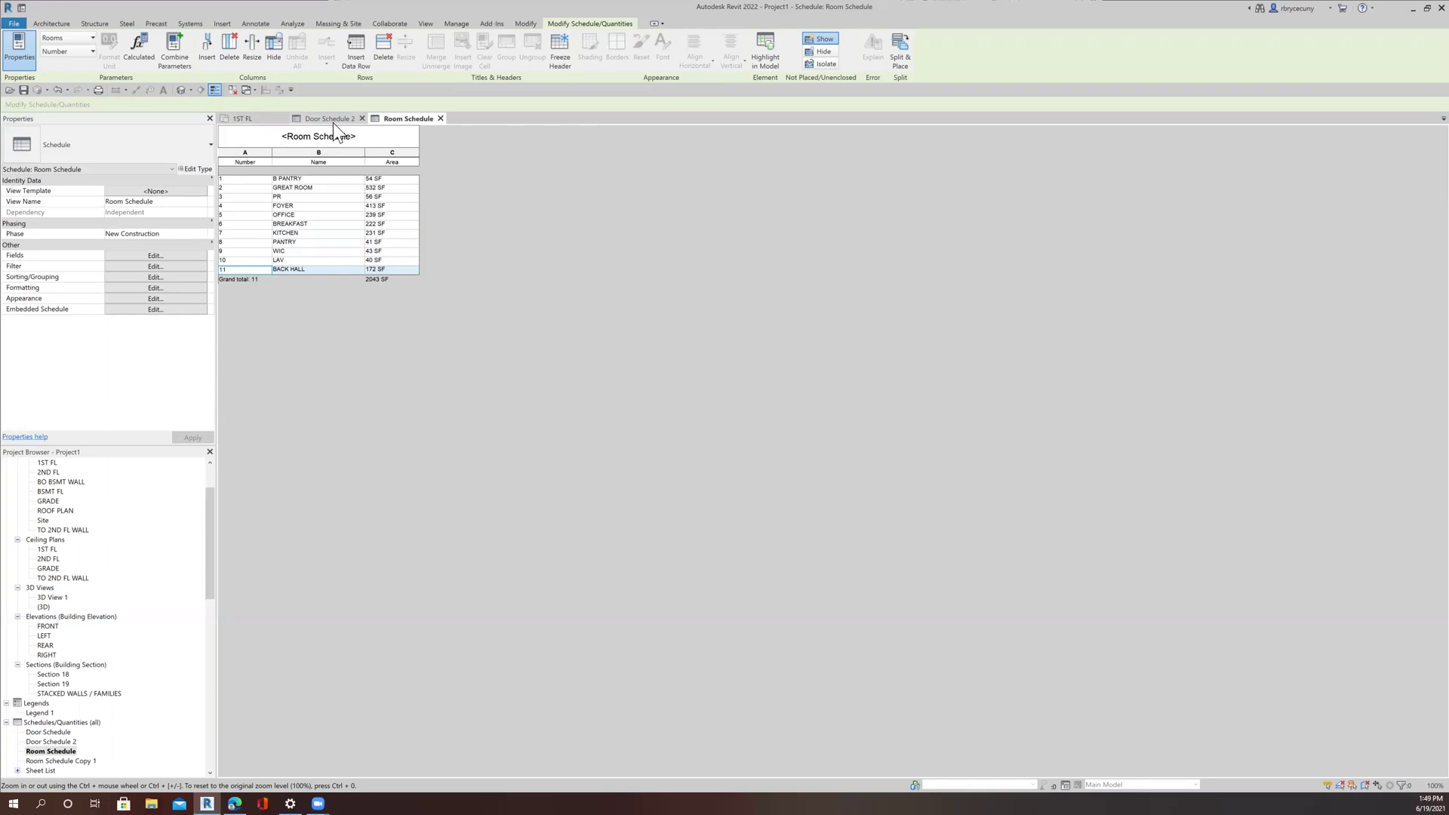
Close Door Schedule 2 and return to the 1ST FL floor plan.
click(362, 118)
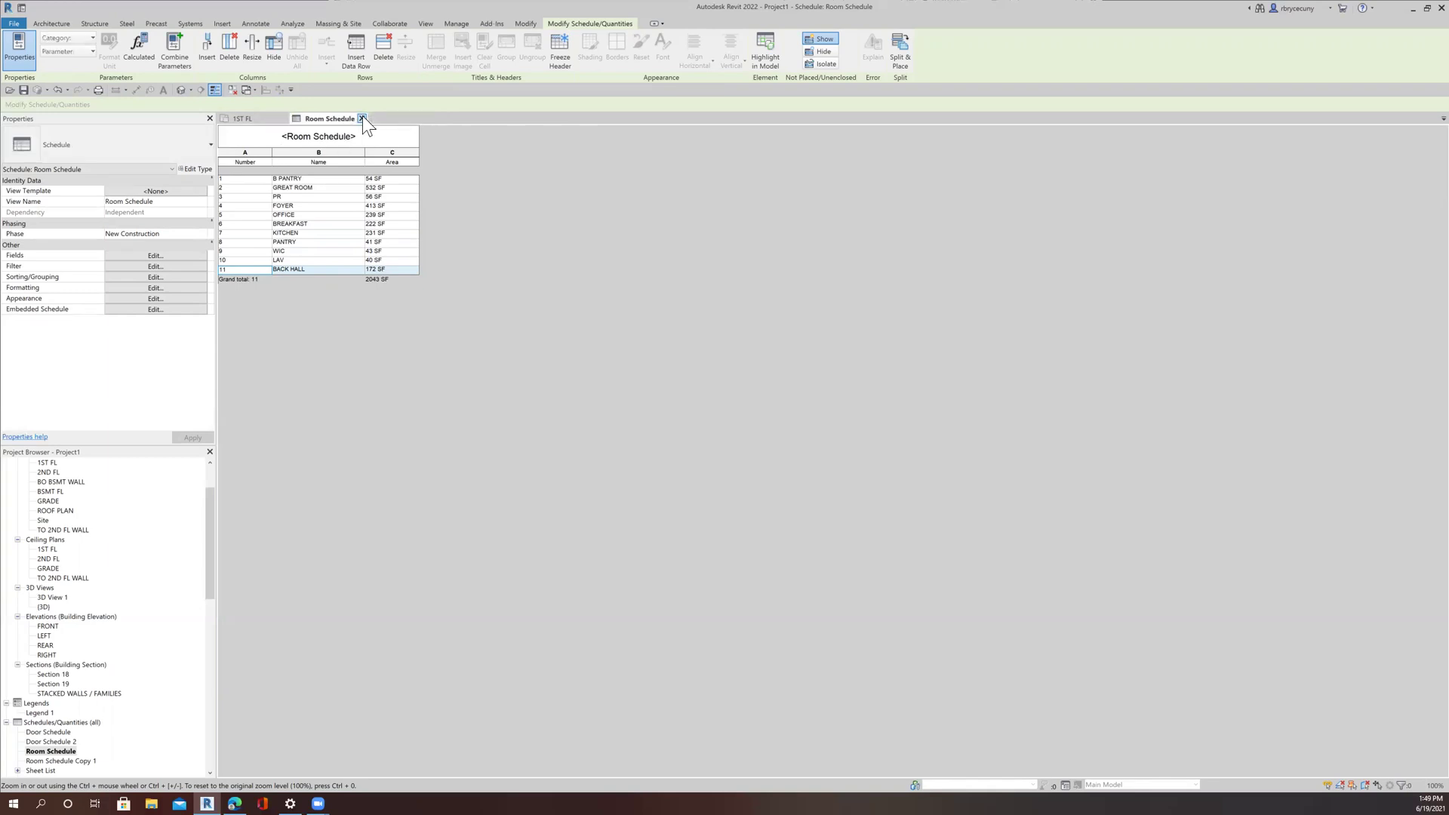
click(269, 117)
scroll(830, 379, down, 3)
middle_drag(838, 400, 690, 406)
scroll(647, 357, up, 5)
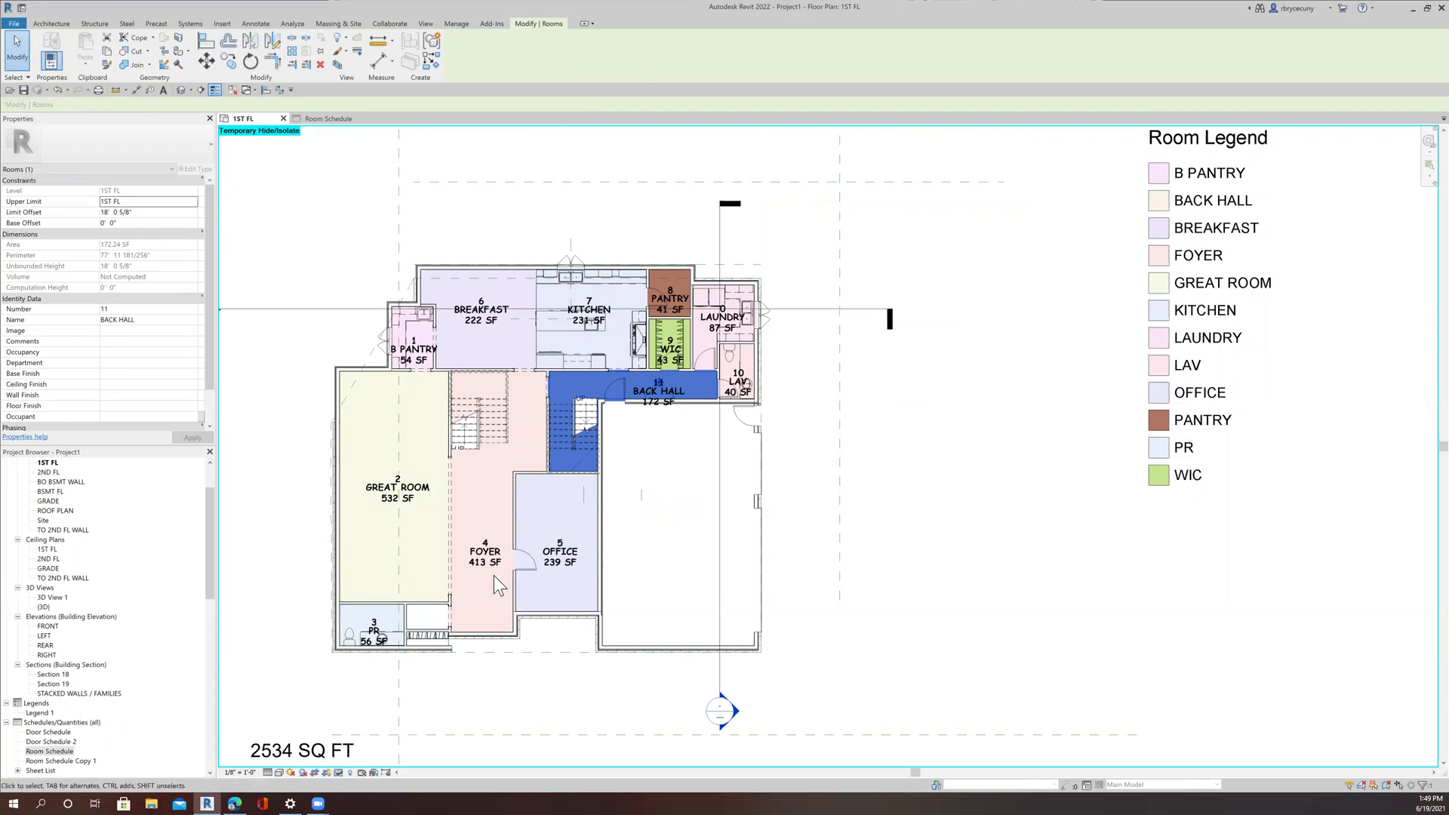
Examine the renumbered room tags, areas and color fills across the first-floor plan.
scroll(402, 506, down, 1)
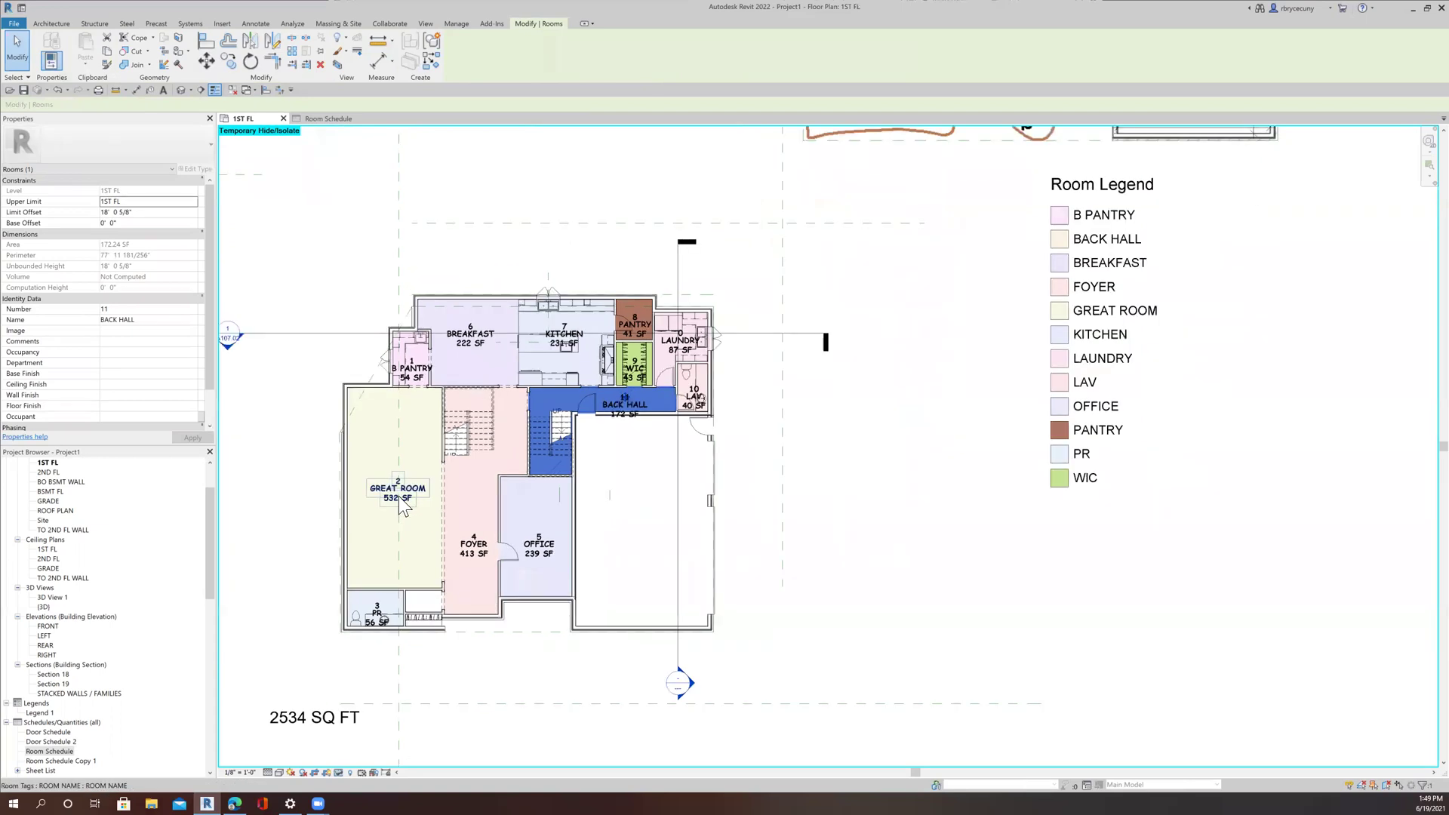
scroll(792, 465, down, 2)
middle_drag(847, 405, 856, 305)
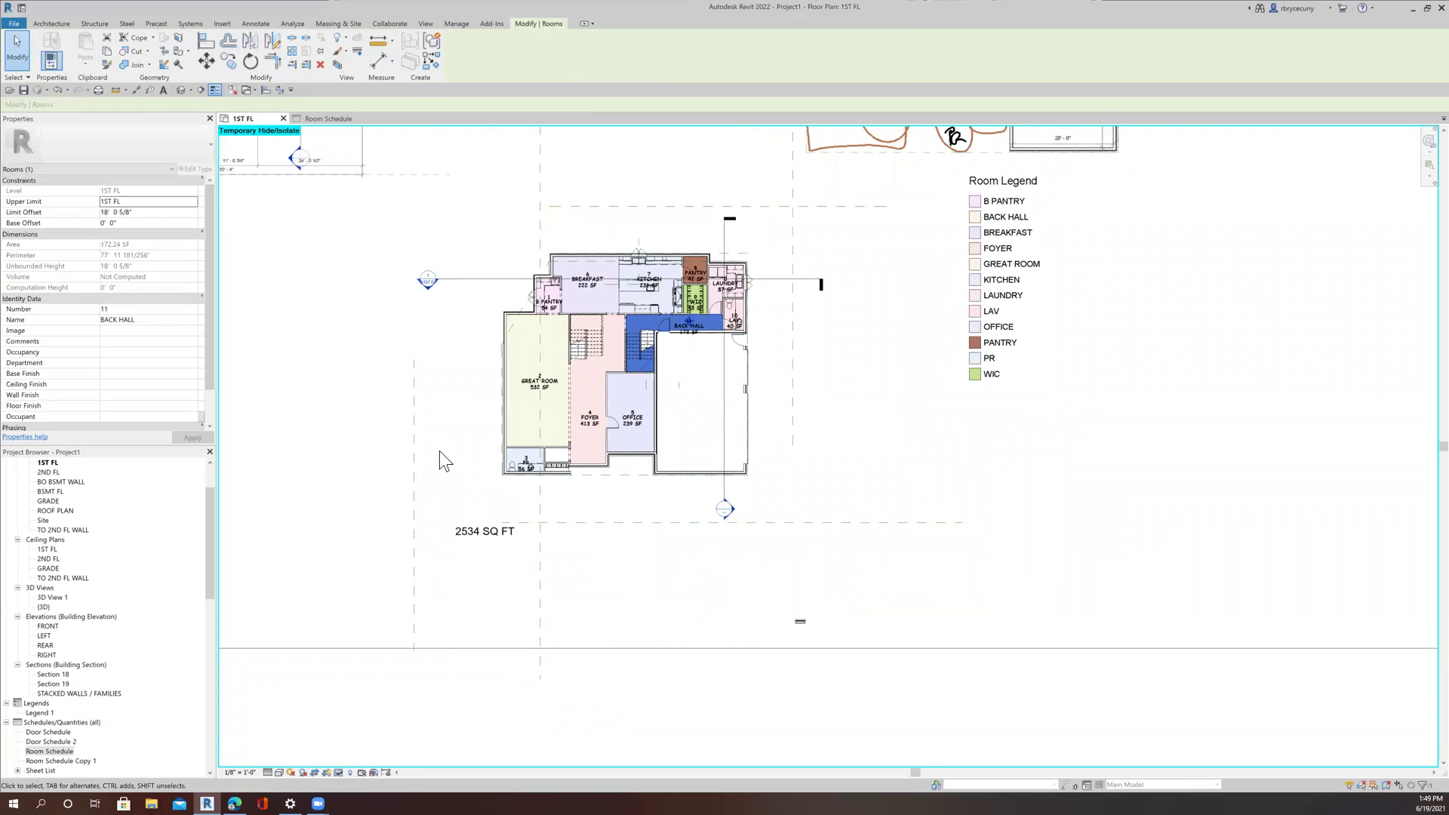
scroll(527, 435, up, 5)
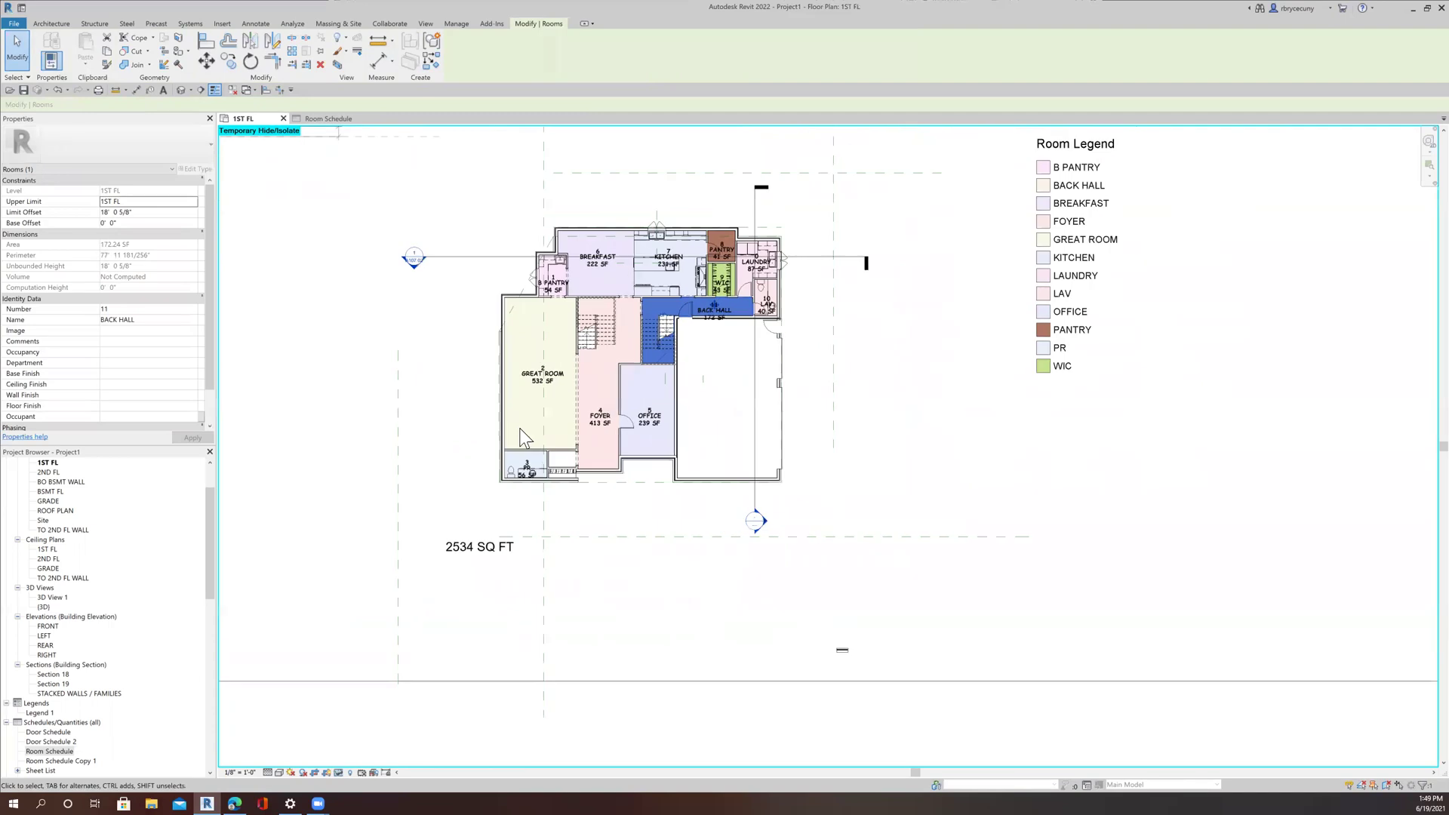
middle_drag(528, 434, 487, 411)
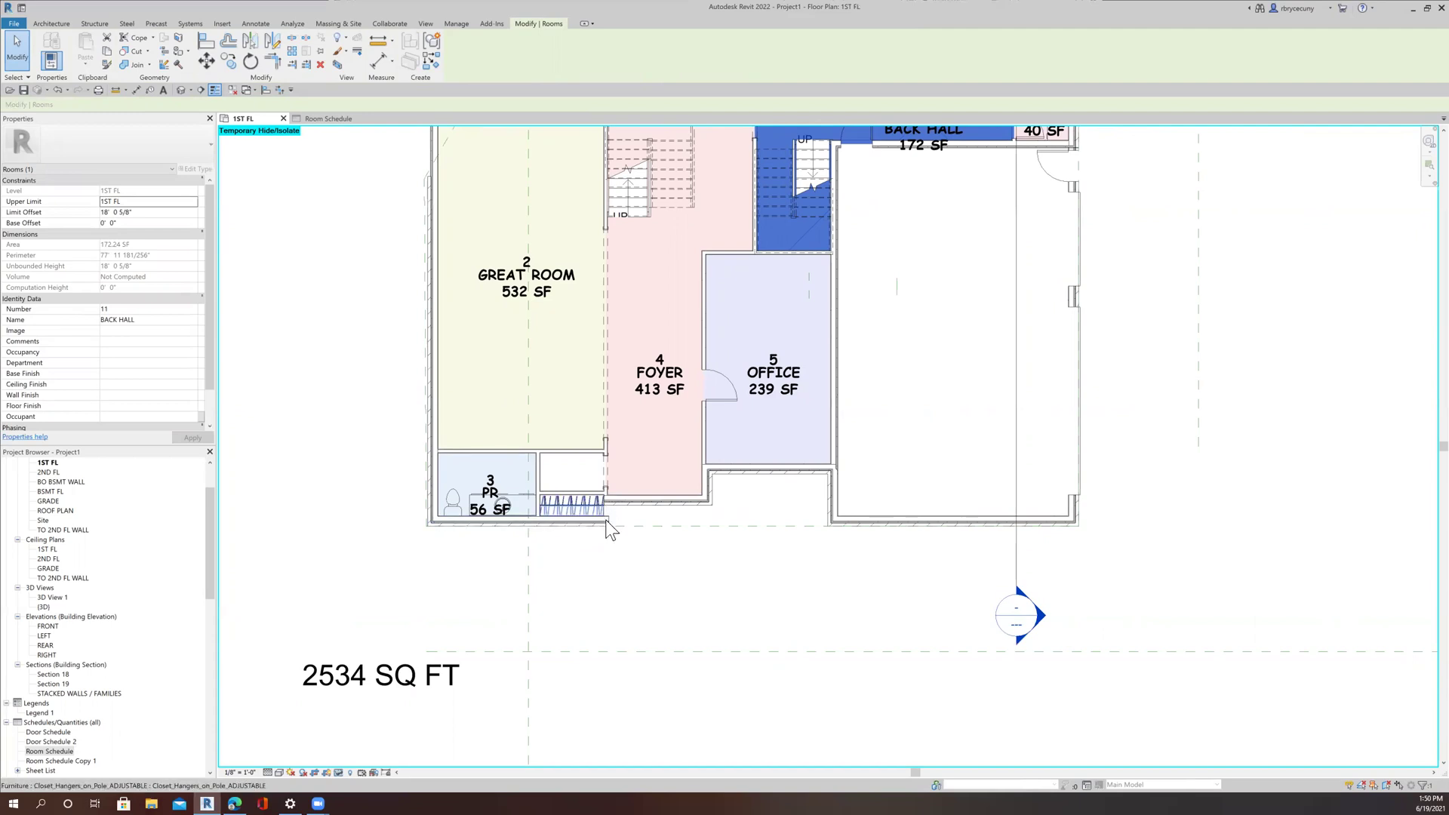
scroll(709, 347, down, 3)
scroll(702, 210, up, 5)
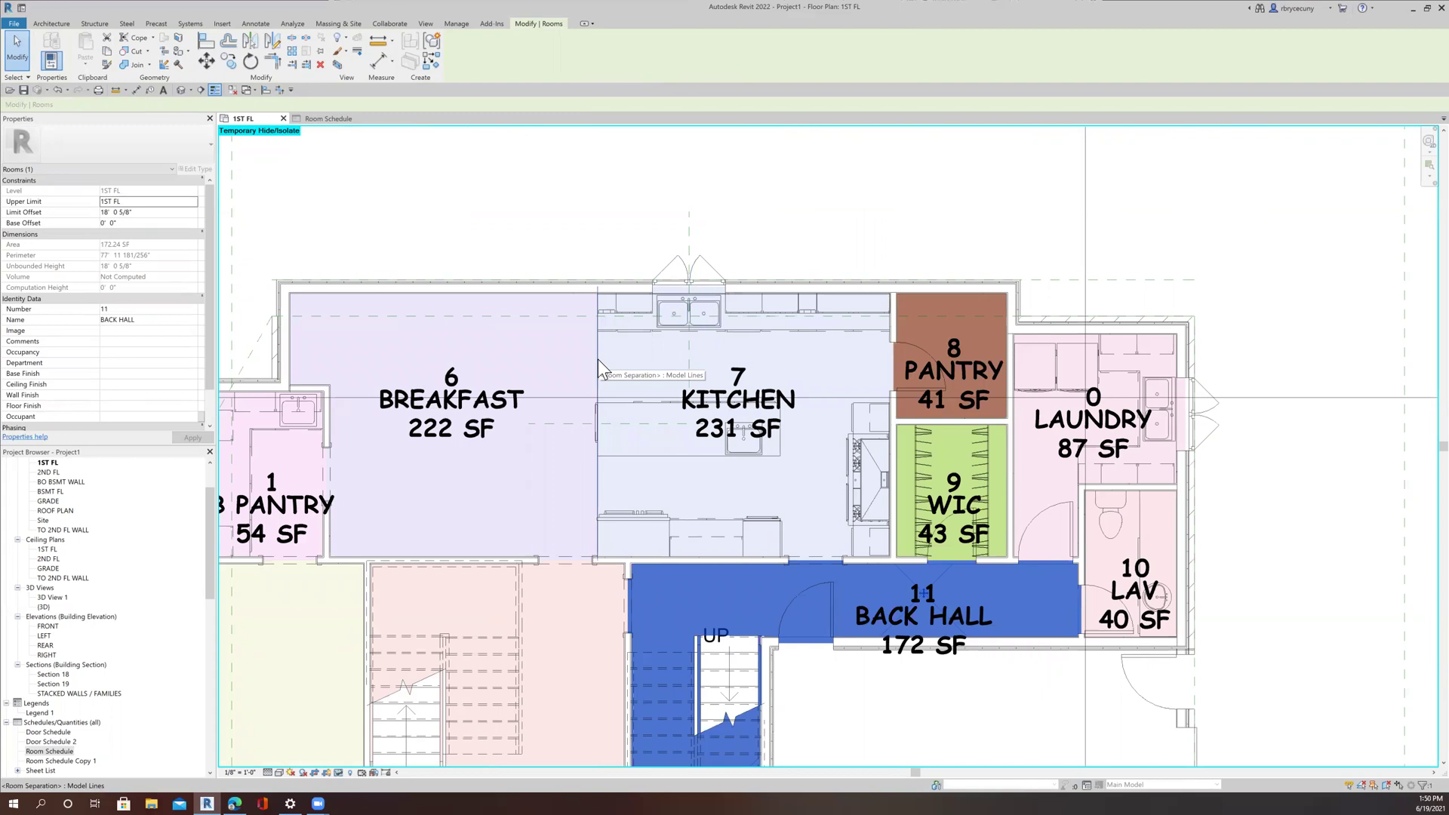
click(336, 772)
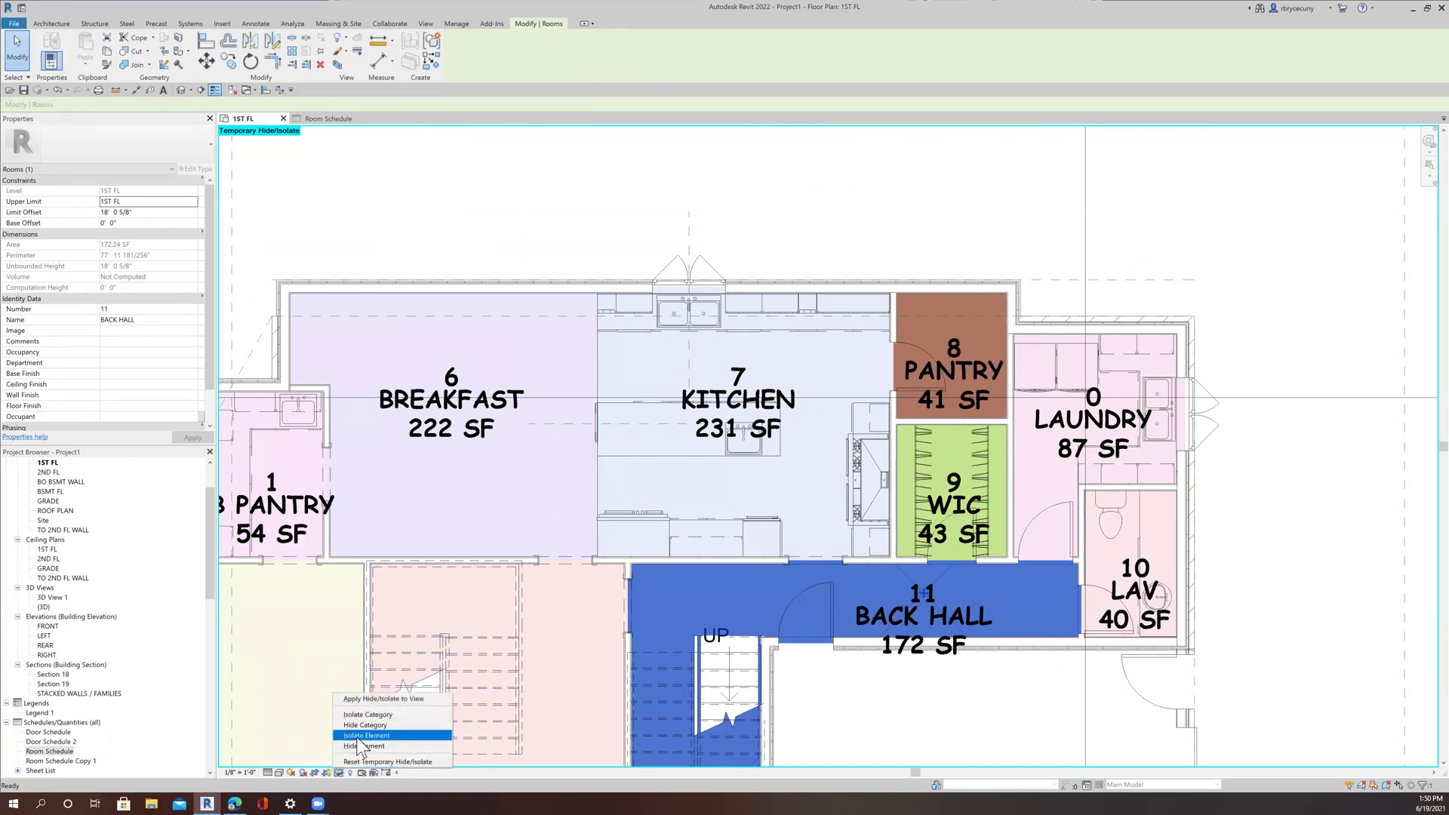
click(358, 746)
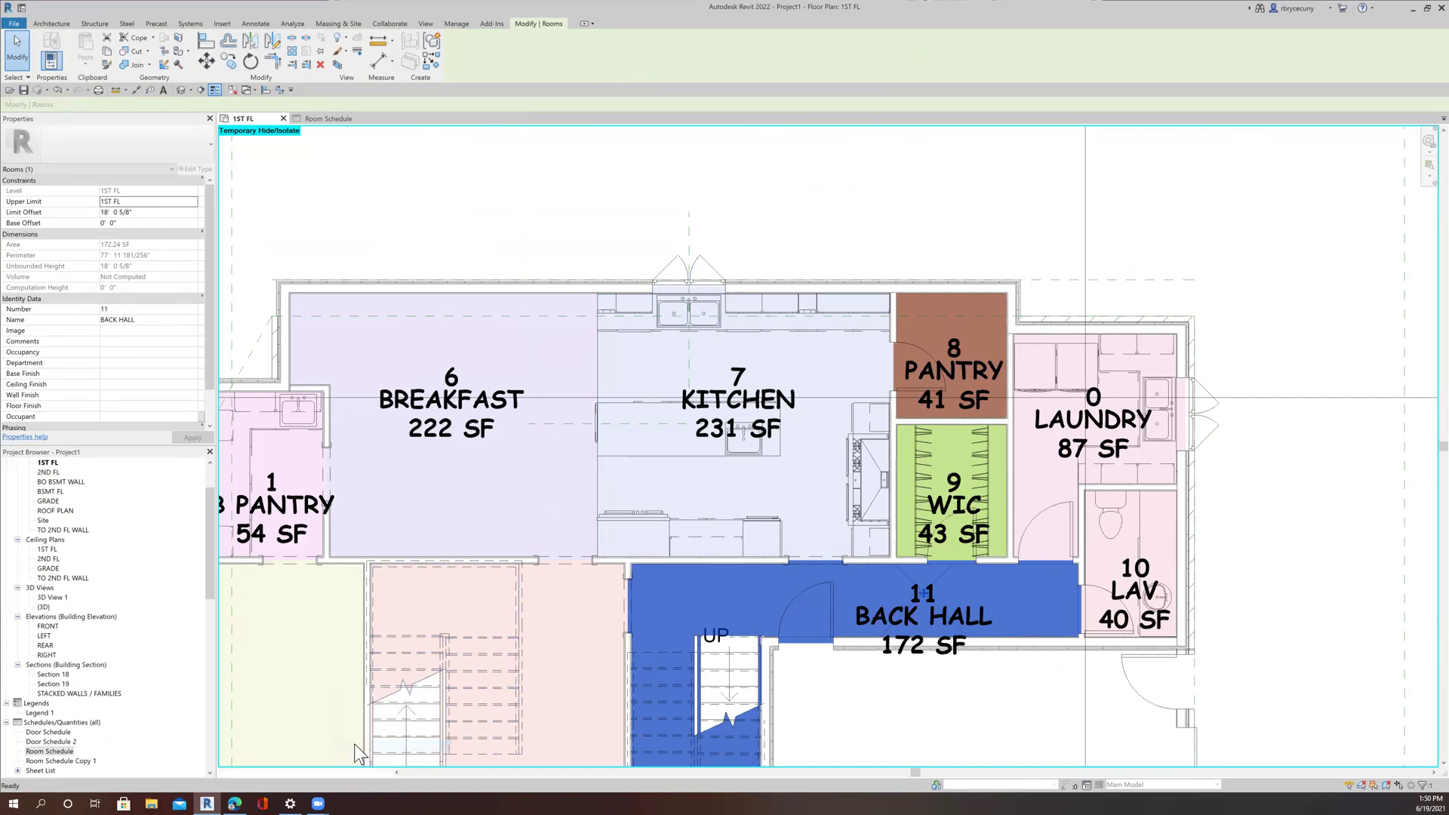
click(599, 373)
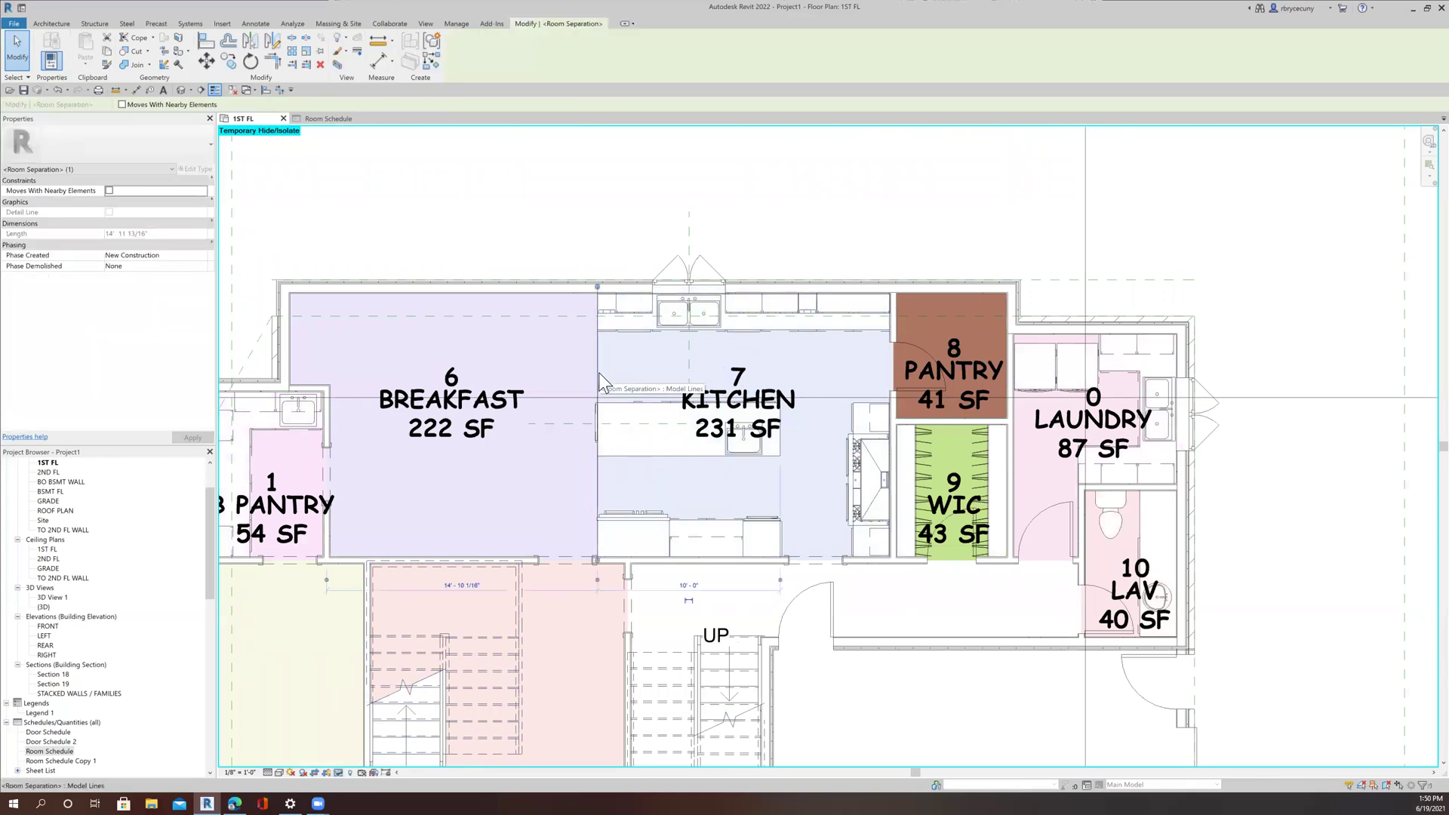
scroll(600, 373, down, 4)
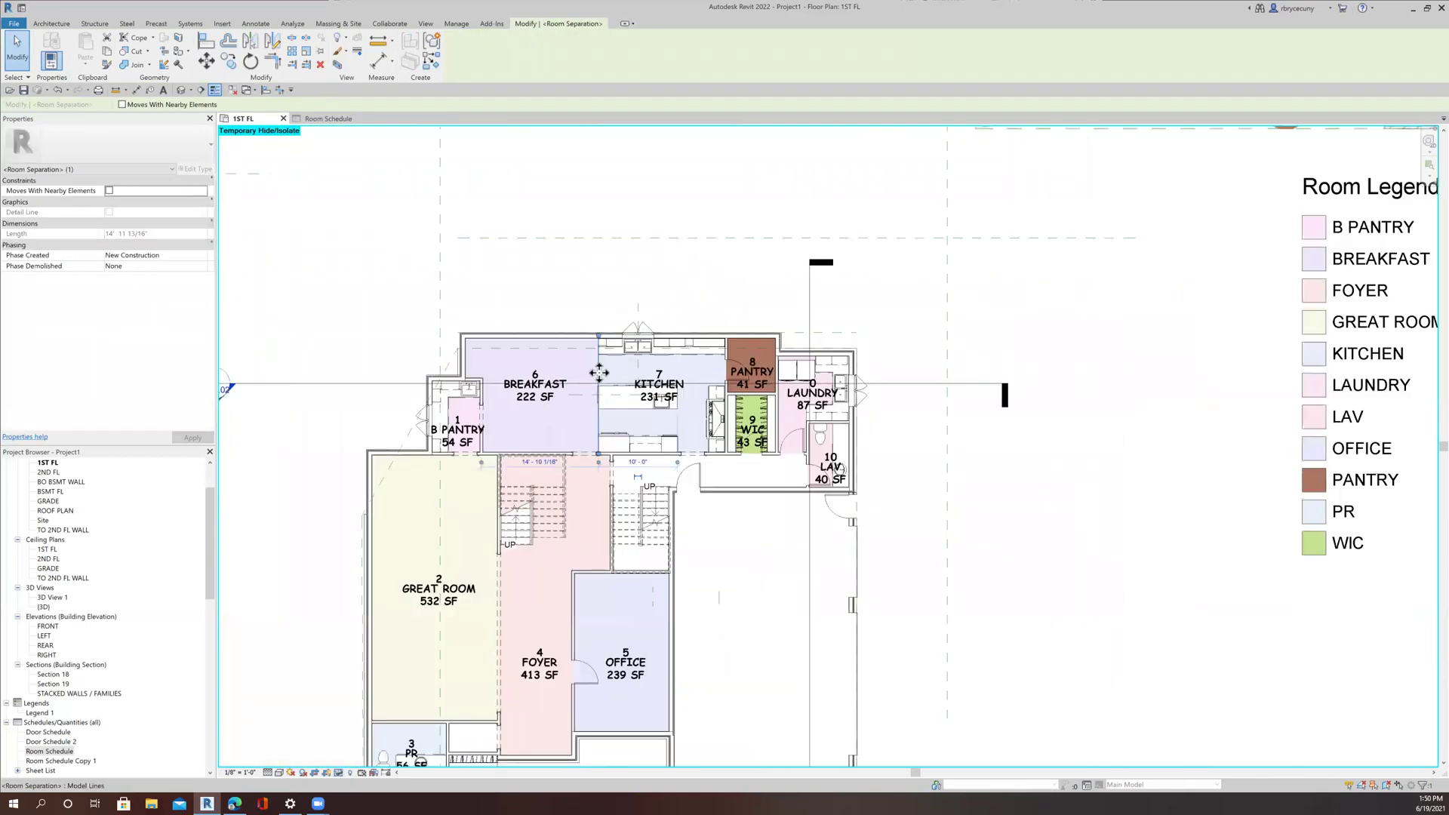
click(57, 90)
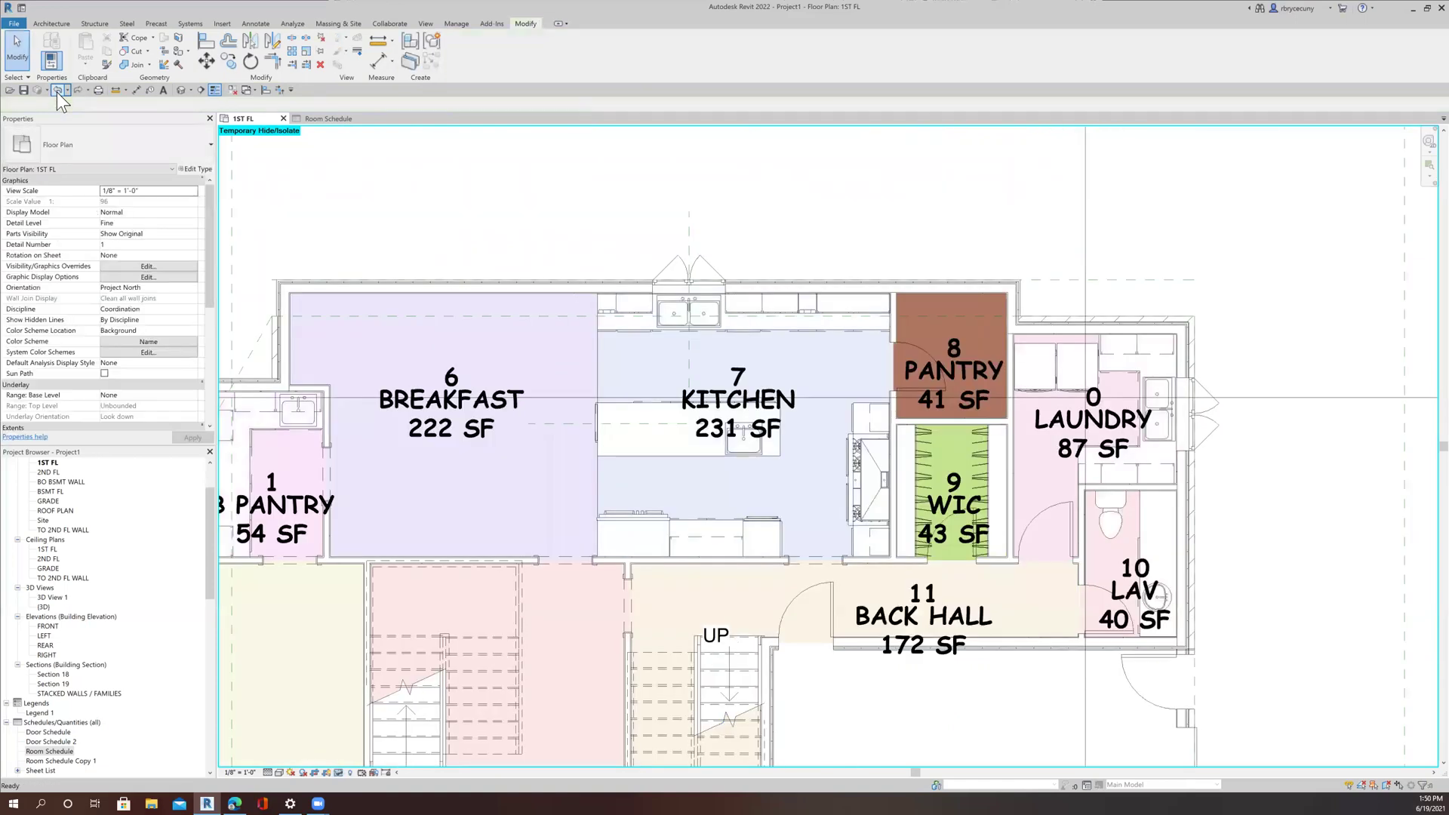
Temporarily hide the room separation line between BREAKFAST and KITCHEN.
click(598, 491)
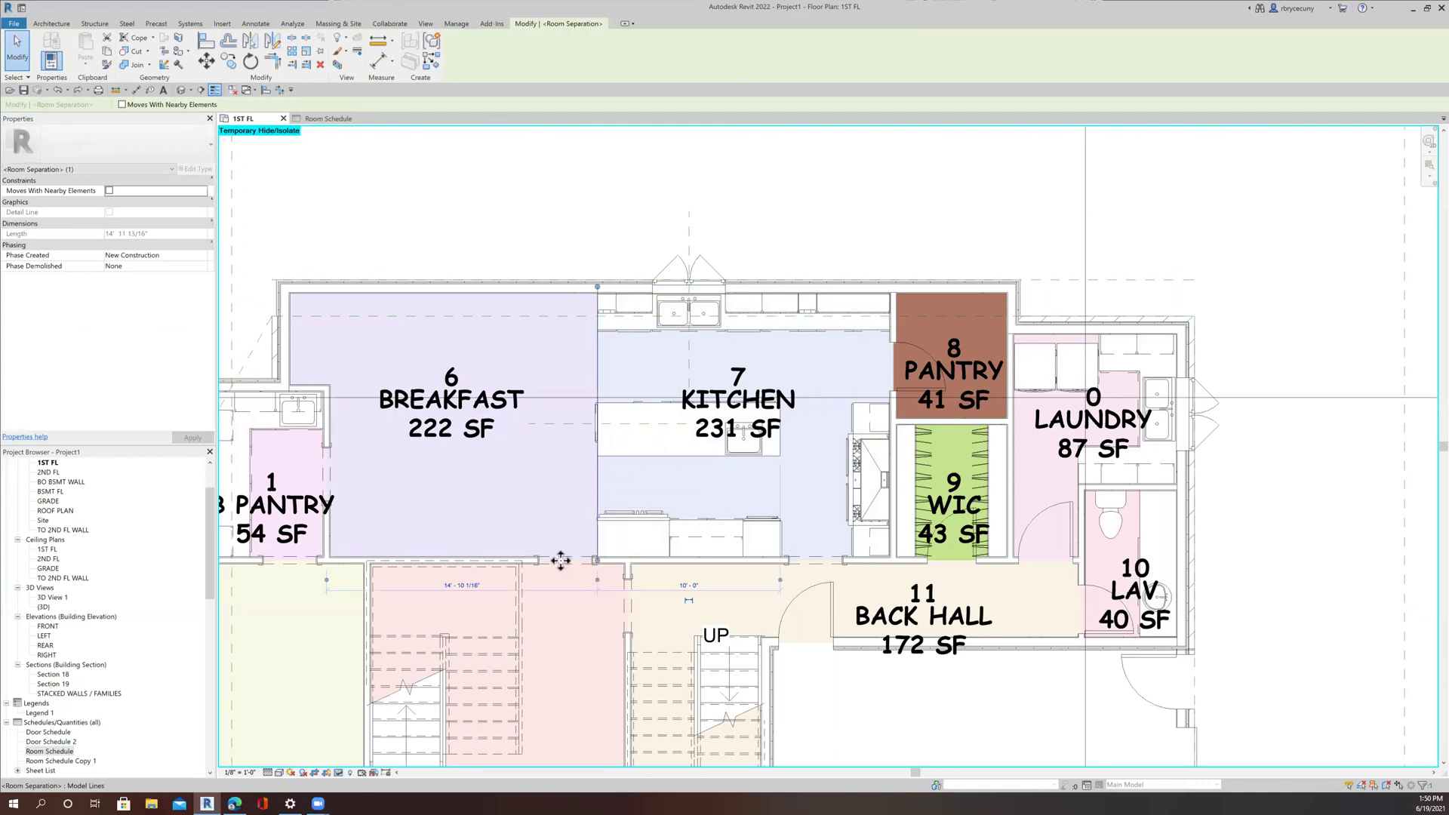
click(340, 772)
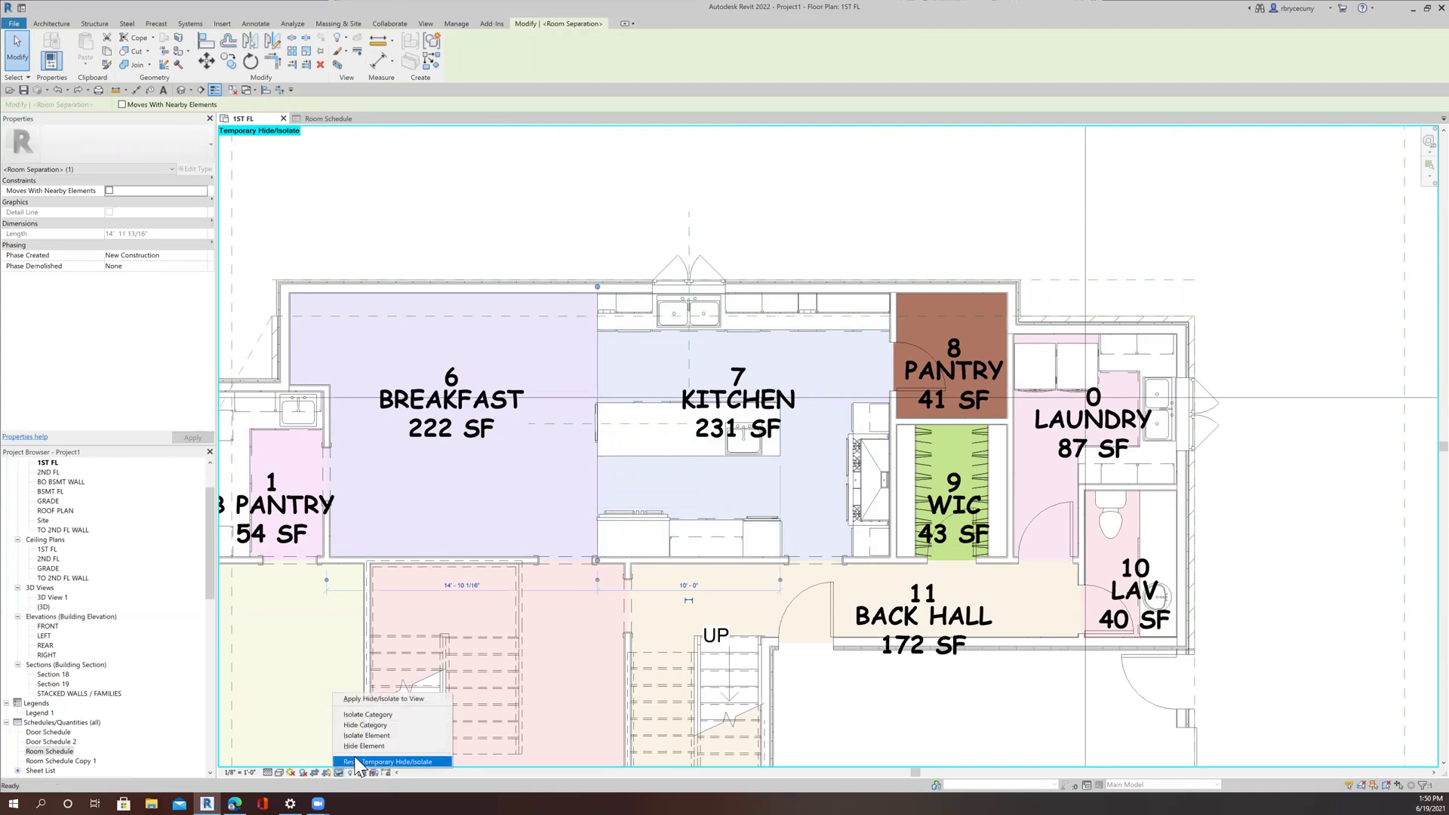
click(361, 746)
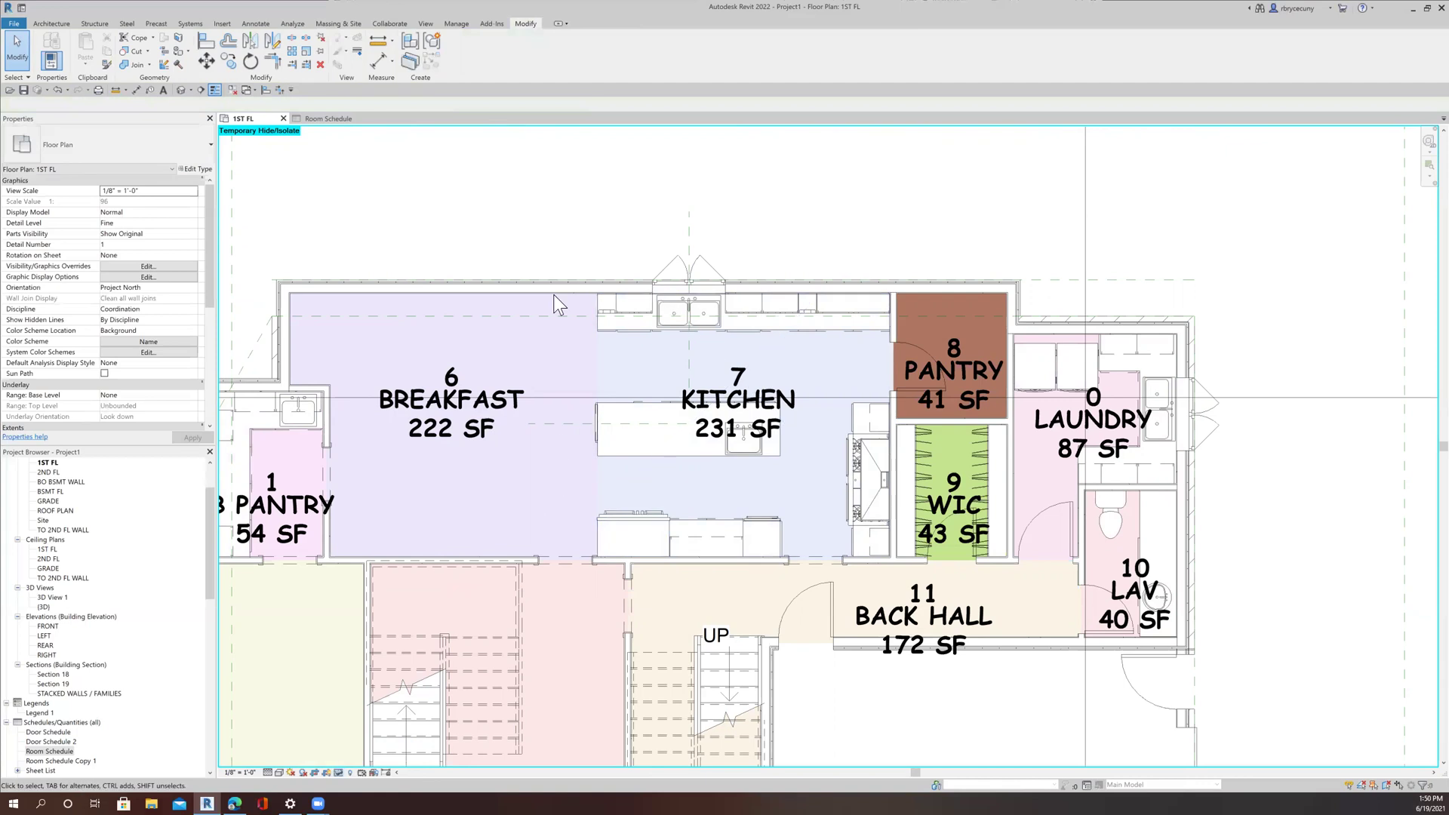
Move the Room Legend down and closer to the right side of the house plan.
scroll(552, 352, down, 3)
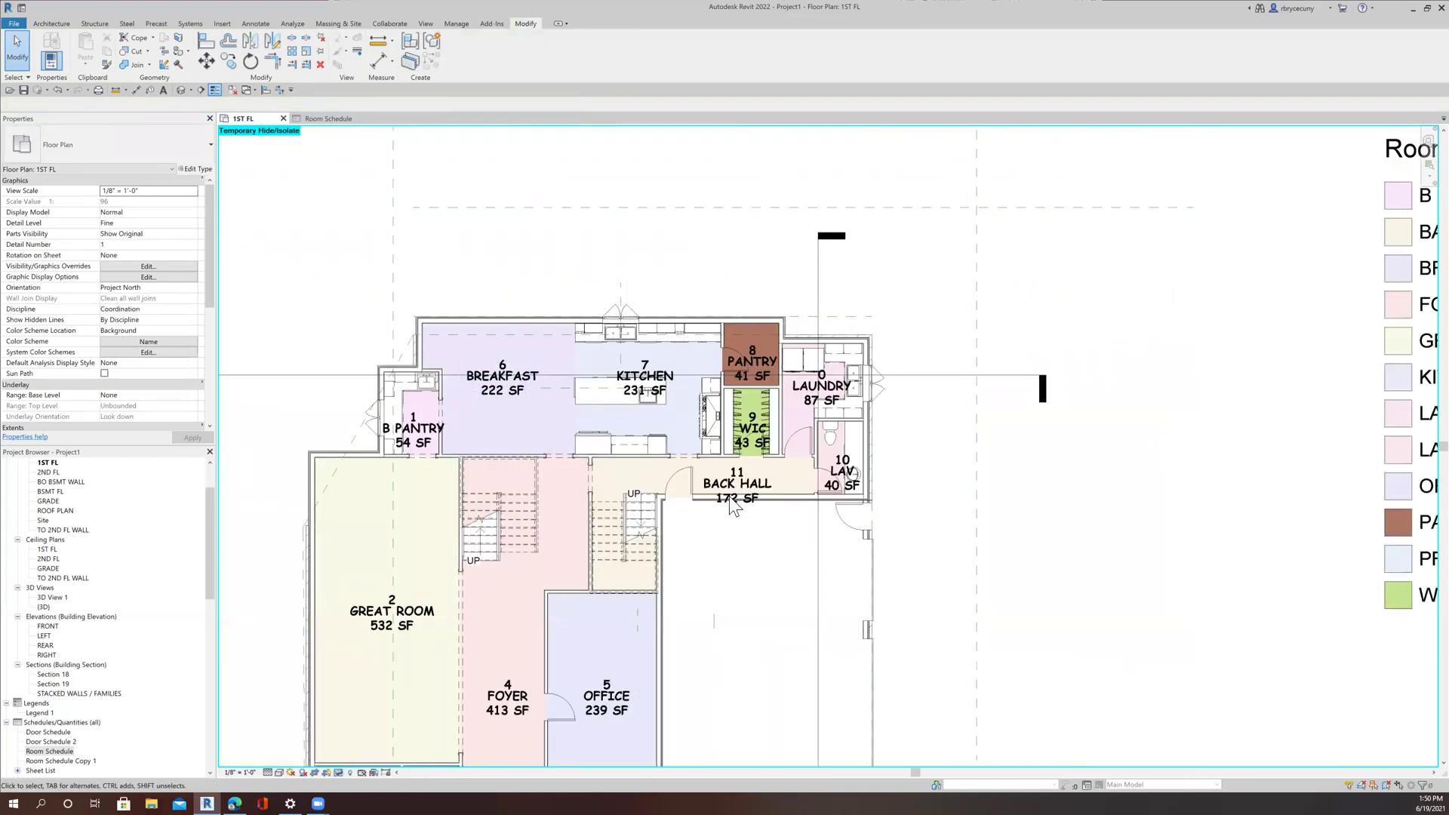
scroll(1139, 608, down, 3)
middle_drag(1136, 660, 934, 634)
scroll(941, 655, up, 2)
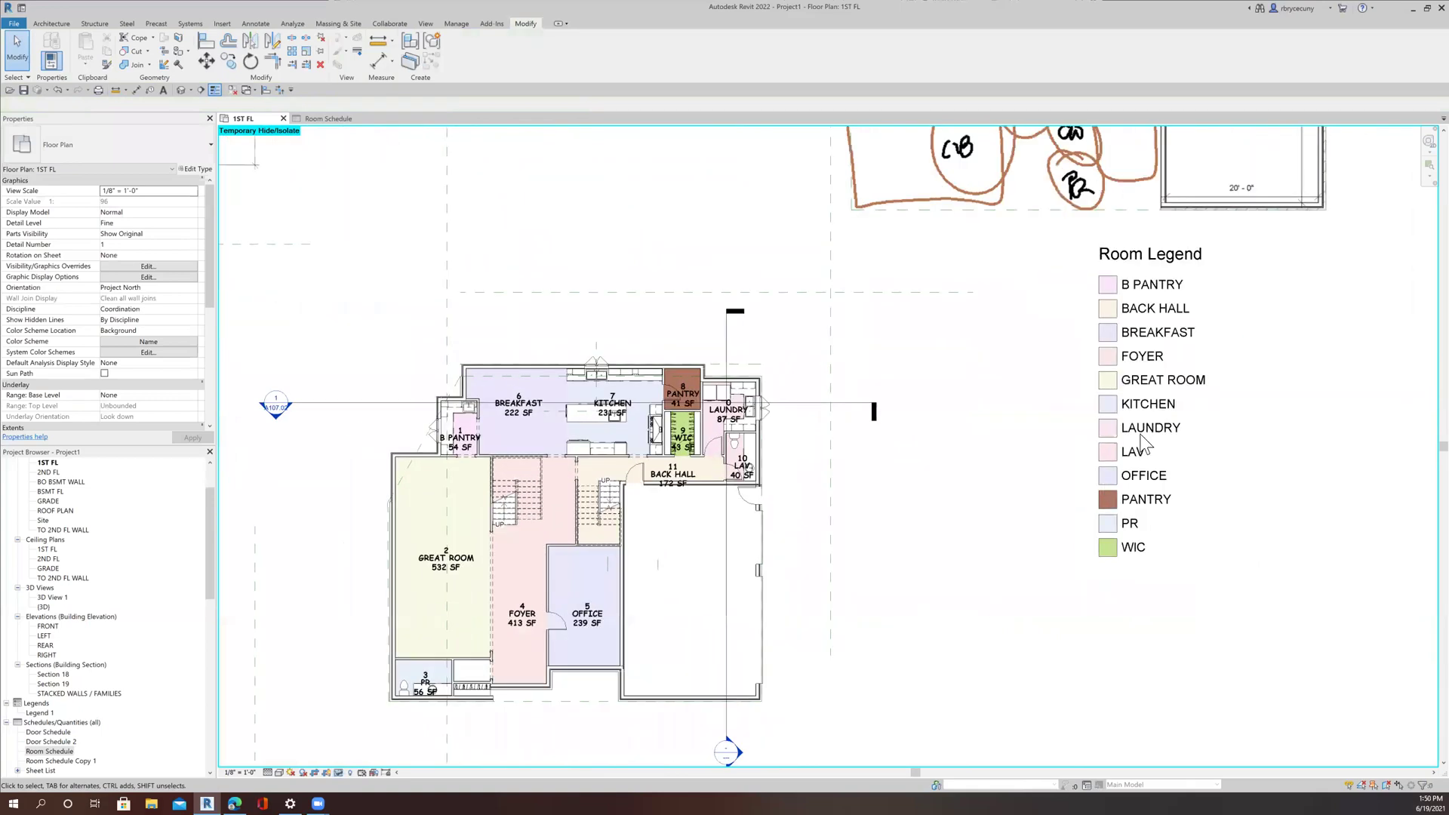
click(1156, 334)
drag(1156, 334, 967, 469)
click(1139, 536)
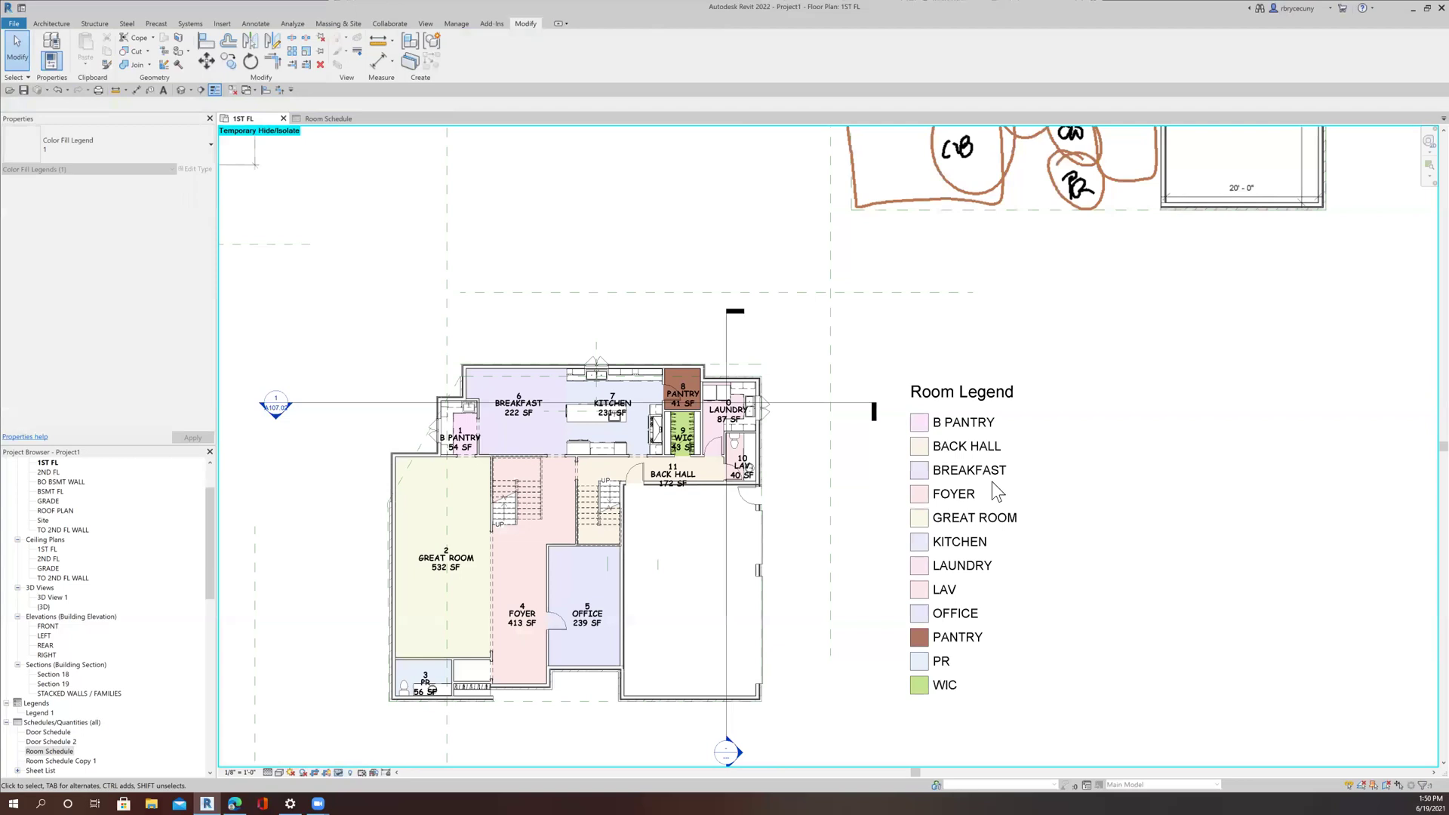
Nudge the BACK HALL room tag upward so it sits inside the hallway.
scroll(652, 410, up, 3)
click(673, 473)
key(Up)
key(Up)
key(Up)
key(Up)
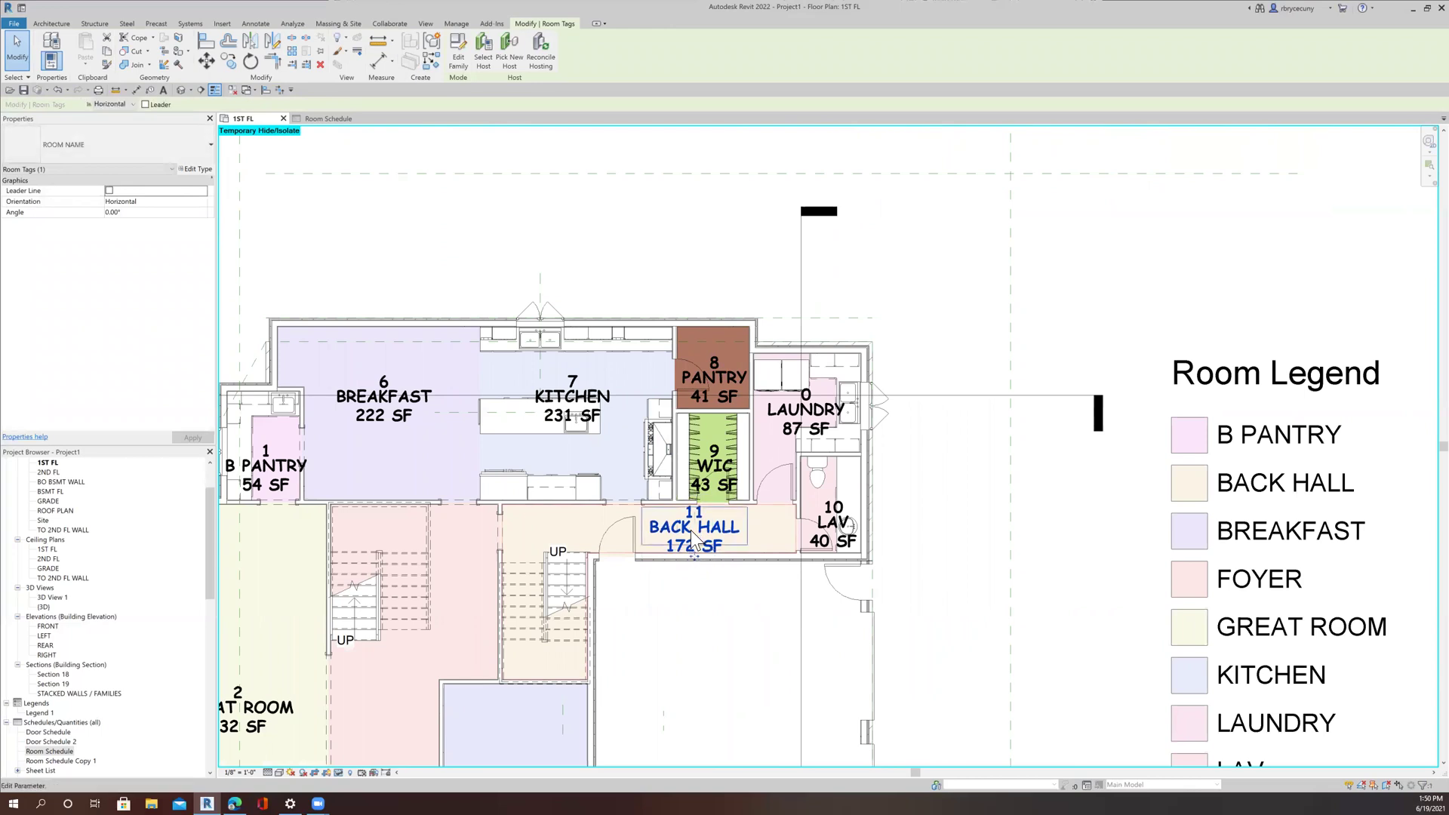
Examine the tidied first-floor plan, its color fills, Room Legend and the area note below it.
click(744, 689)
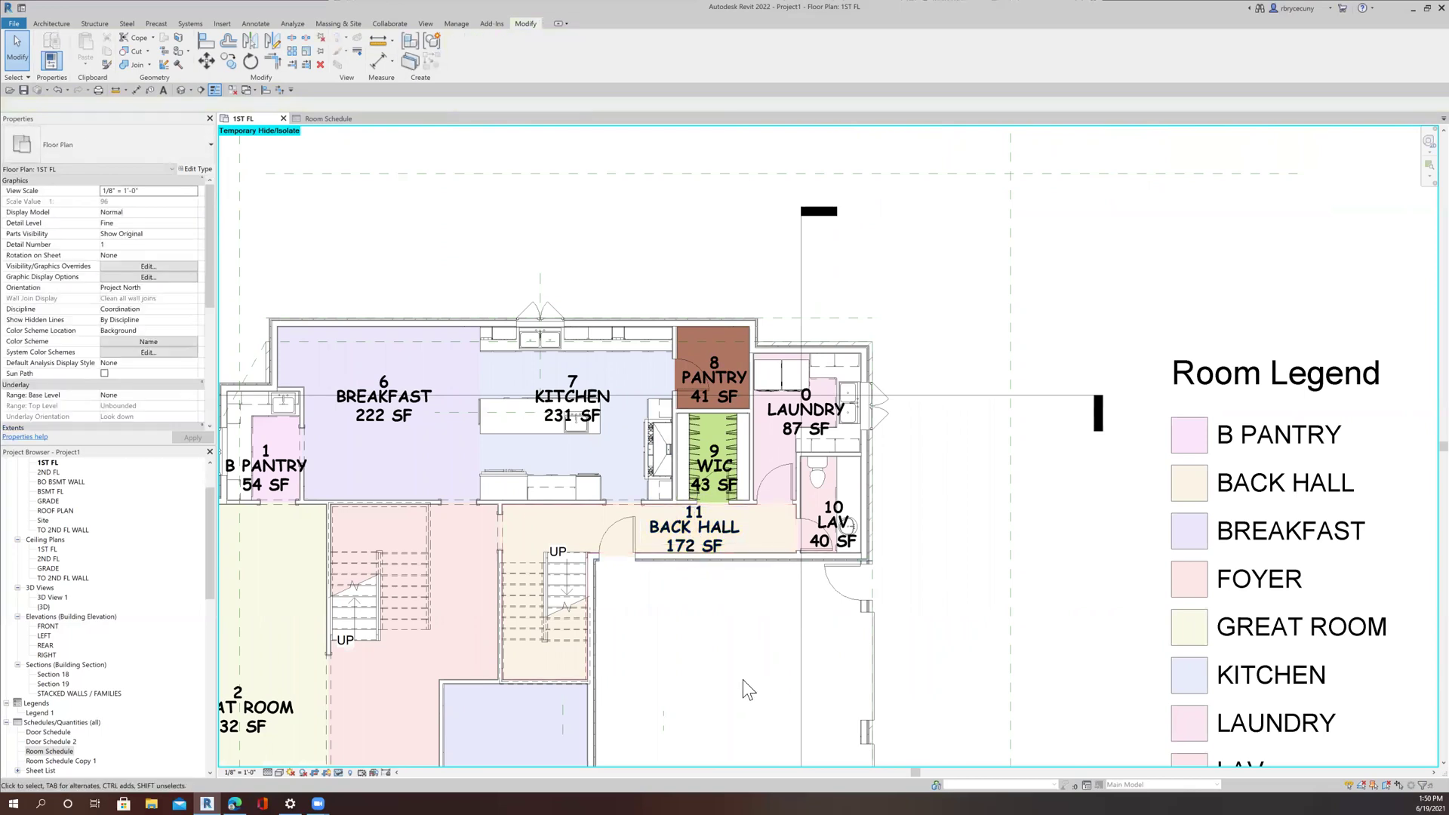
scroll(744, 686, down, 1)
middle_drag(744, 686, 777, 589)
scroll(778, 589, down, 2)
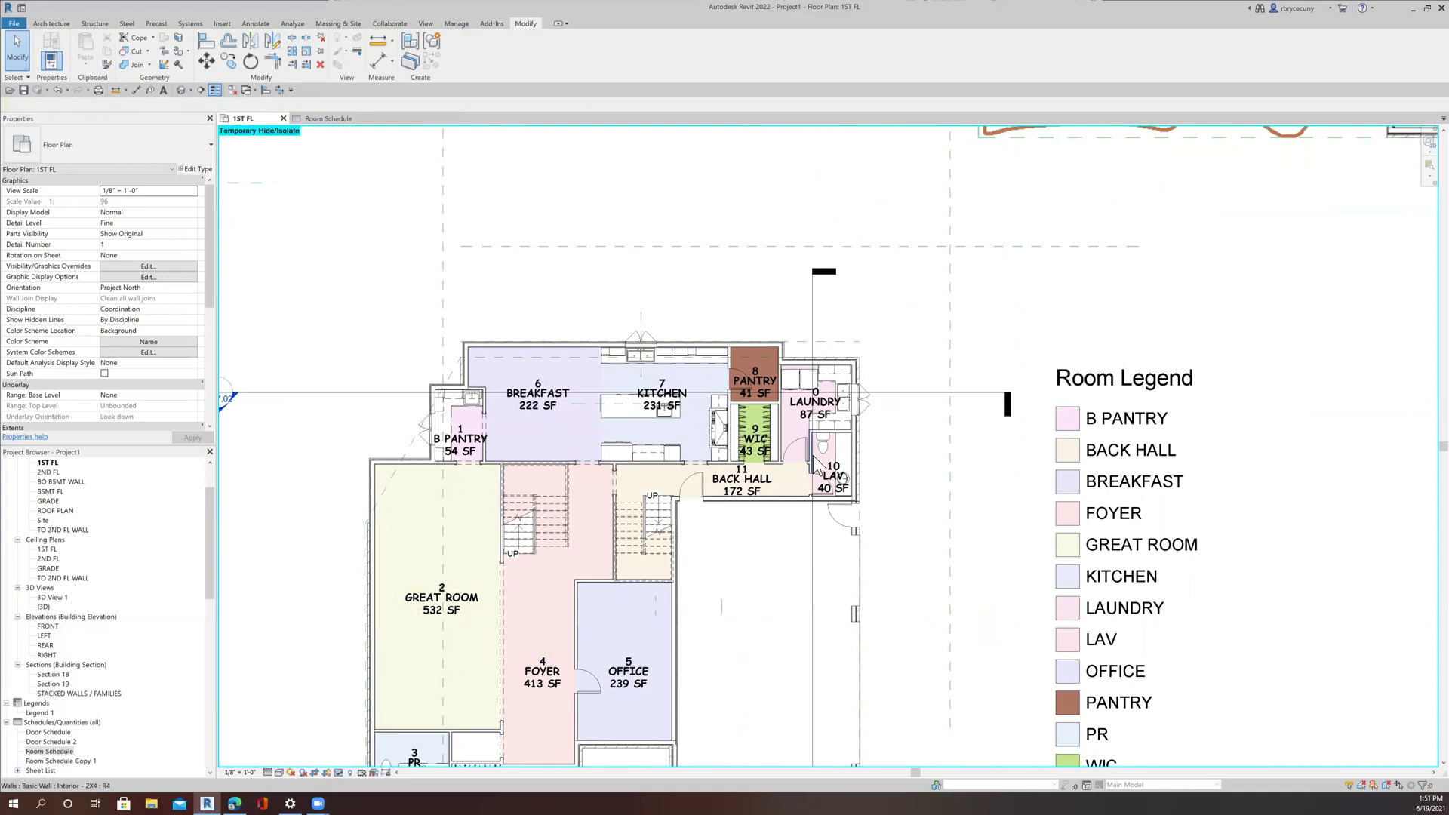
scroll(785, 471, down, 3)
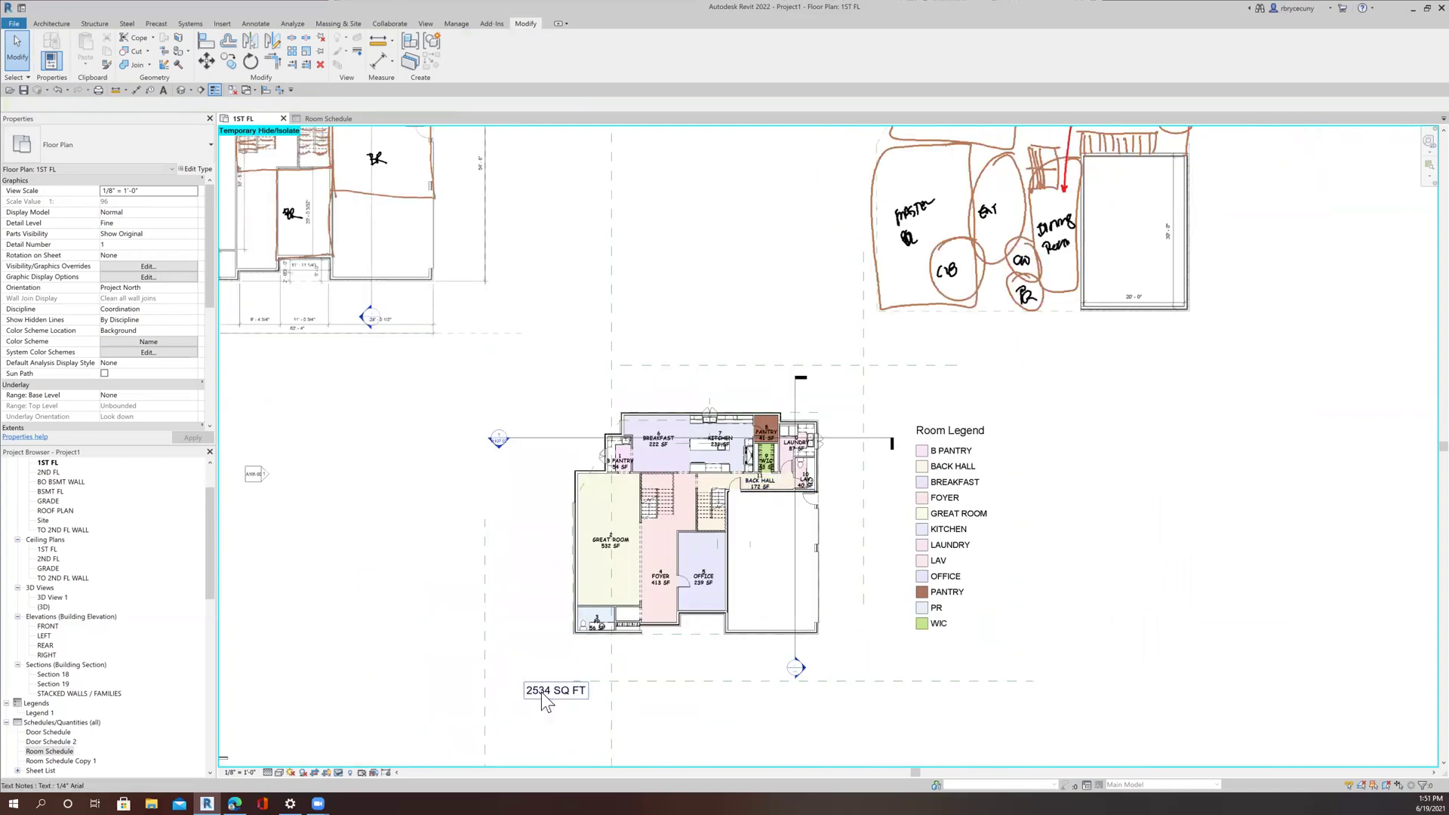
scroll(545, 702, up, 3)
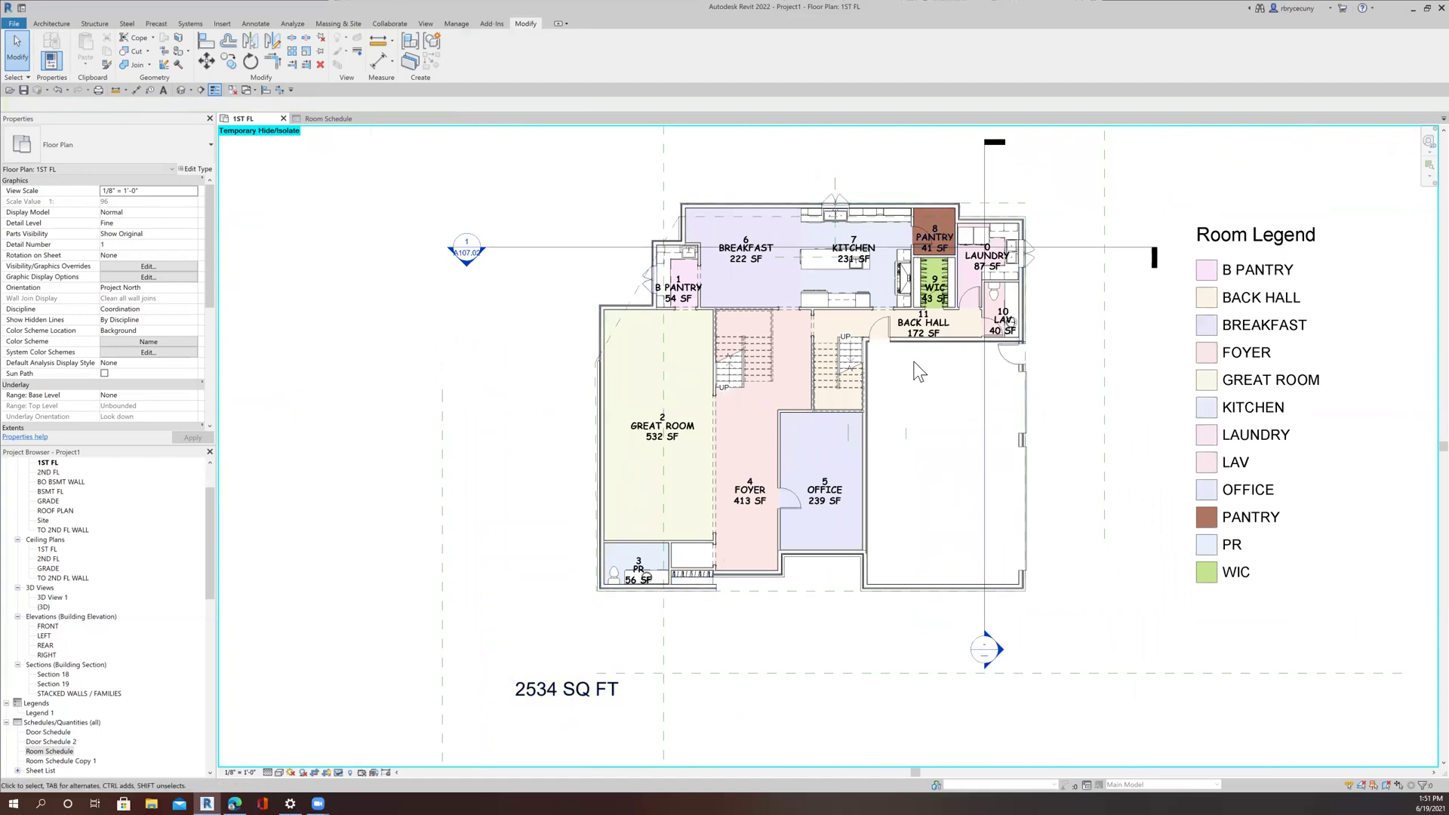
middle_drag(892, 511, 764, 513)
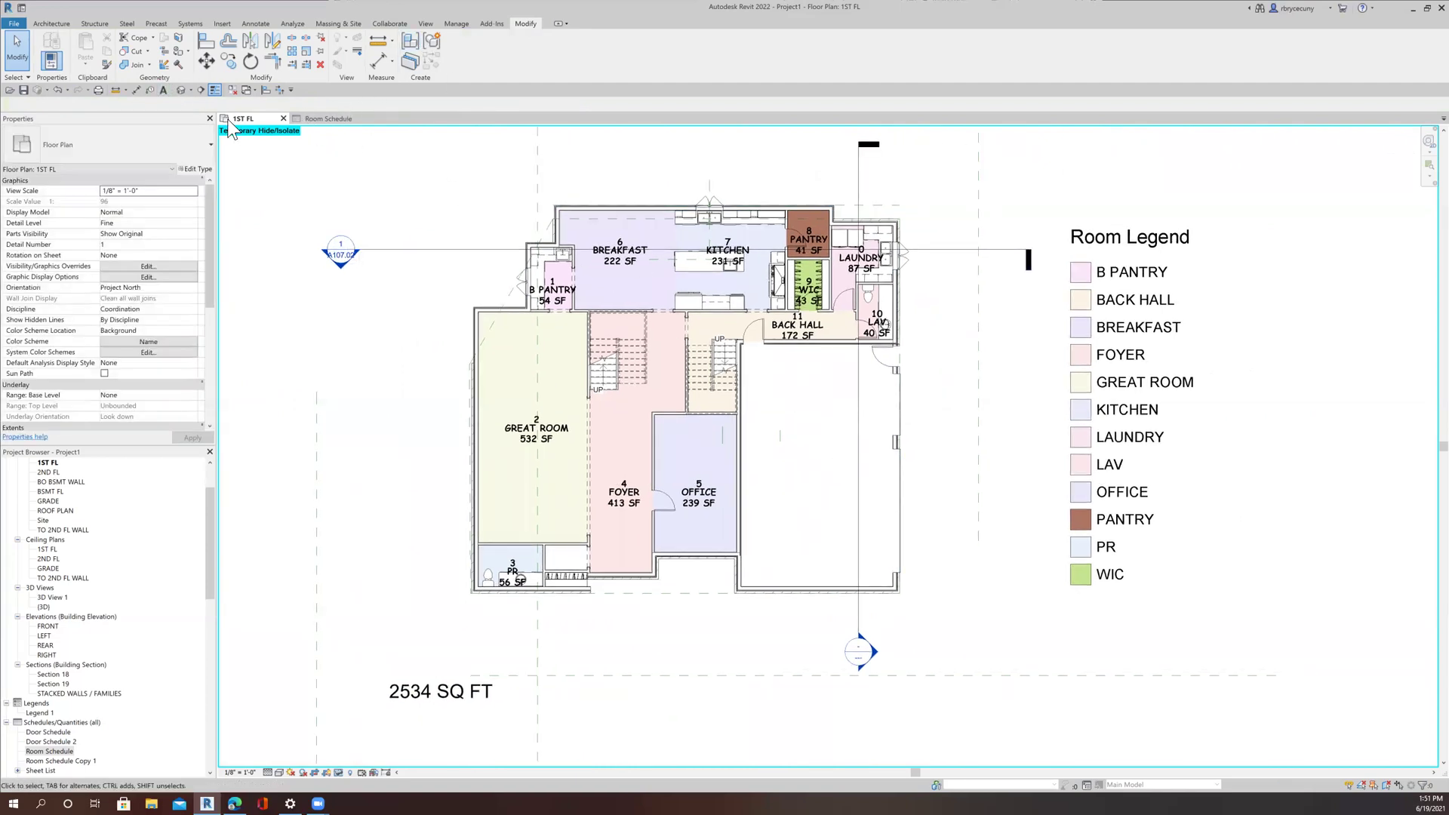
Place a tagged room in the large unassigned space beside the OFFICE, below the BACK HALL.
click(66, 23)
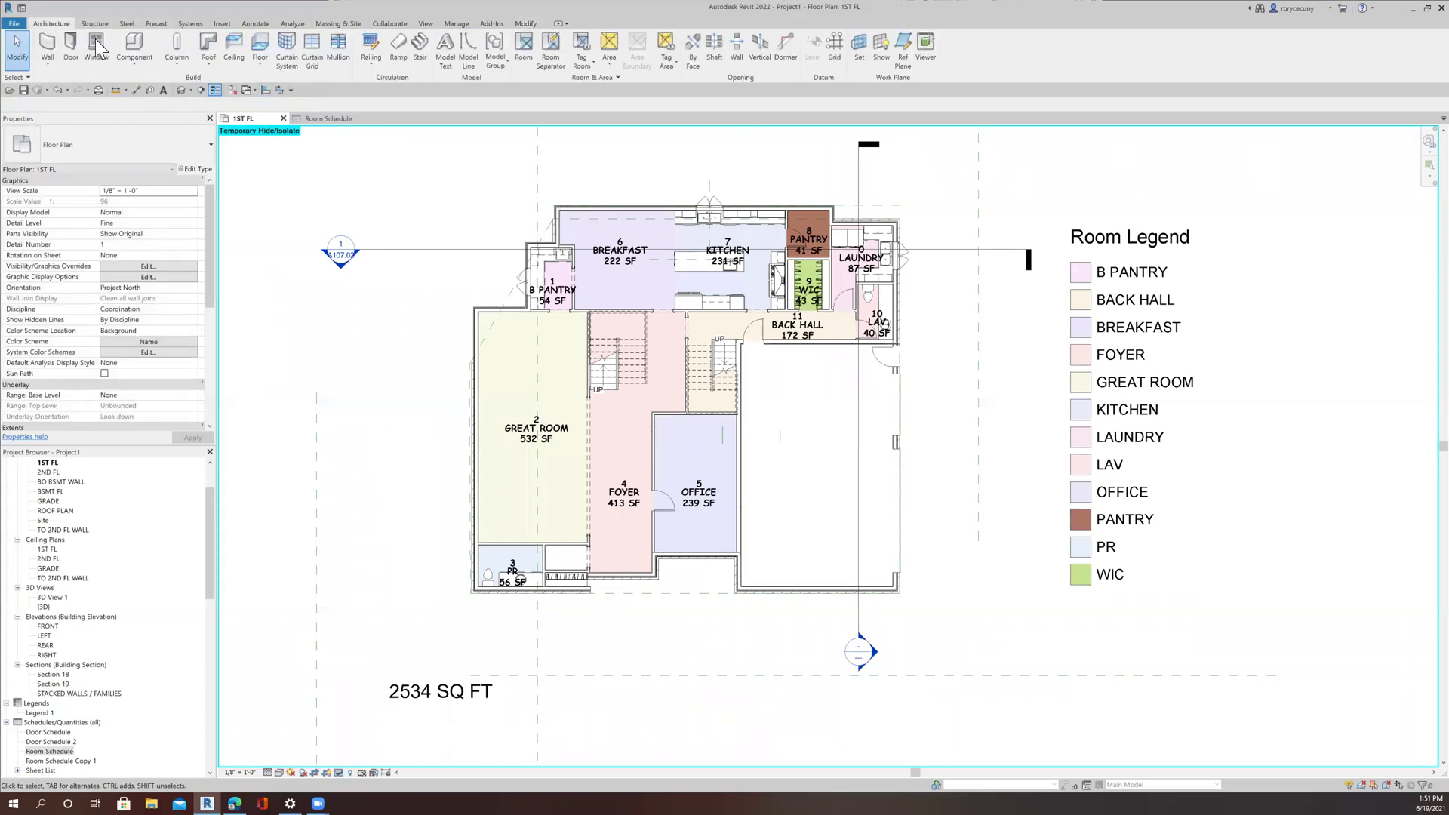
click(521, 44)
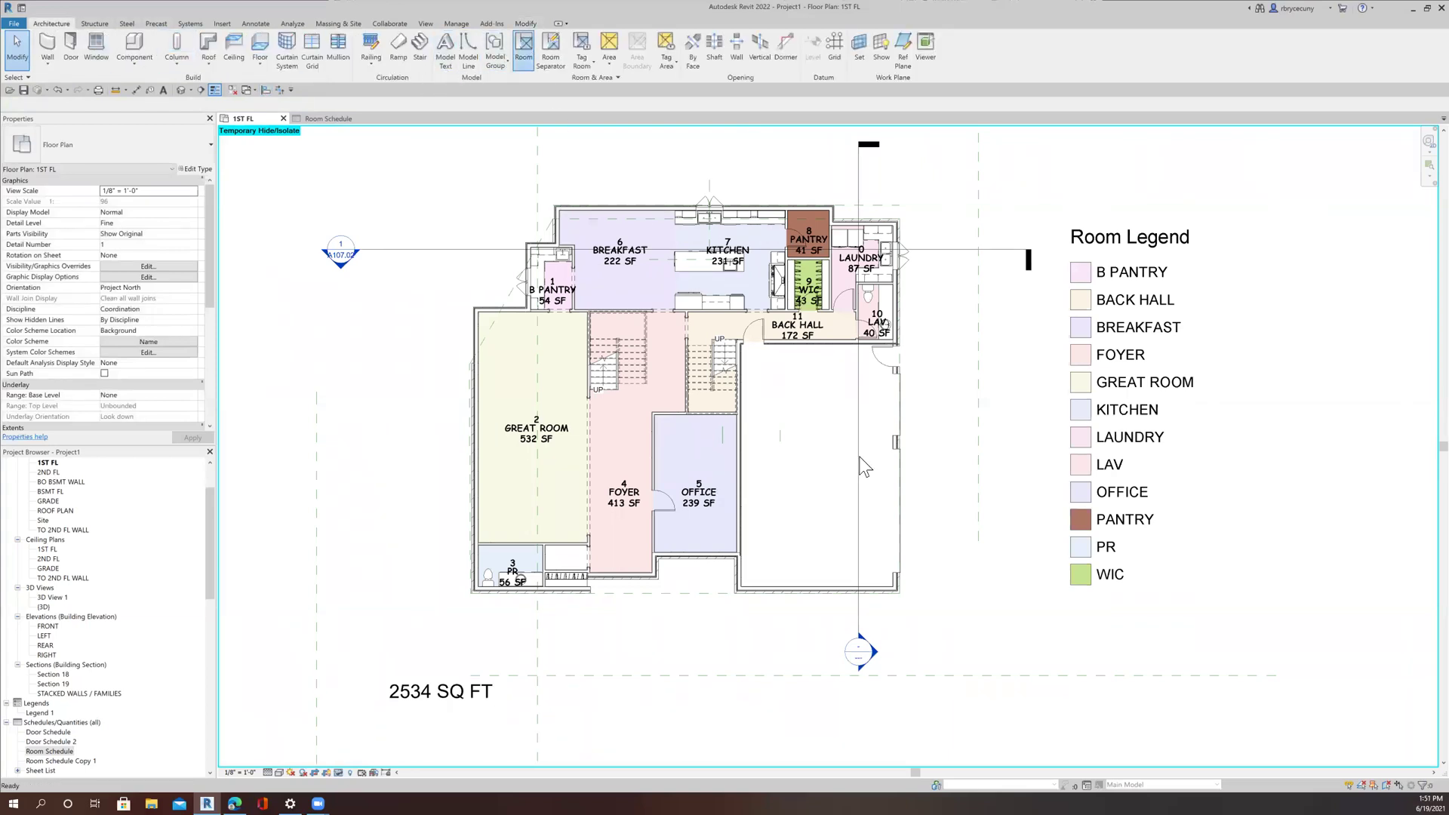
click(821, 462)
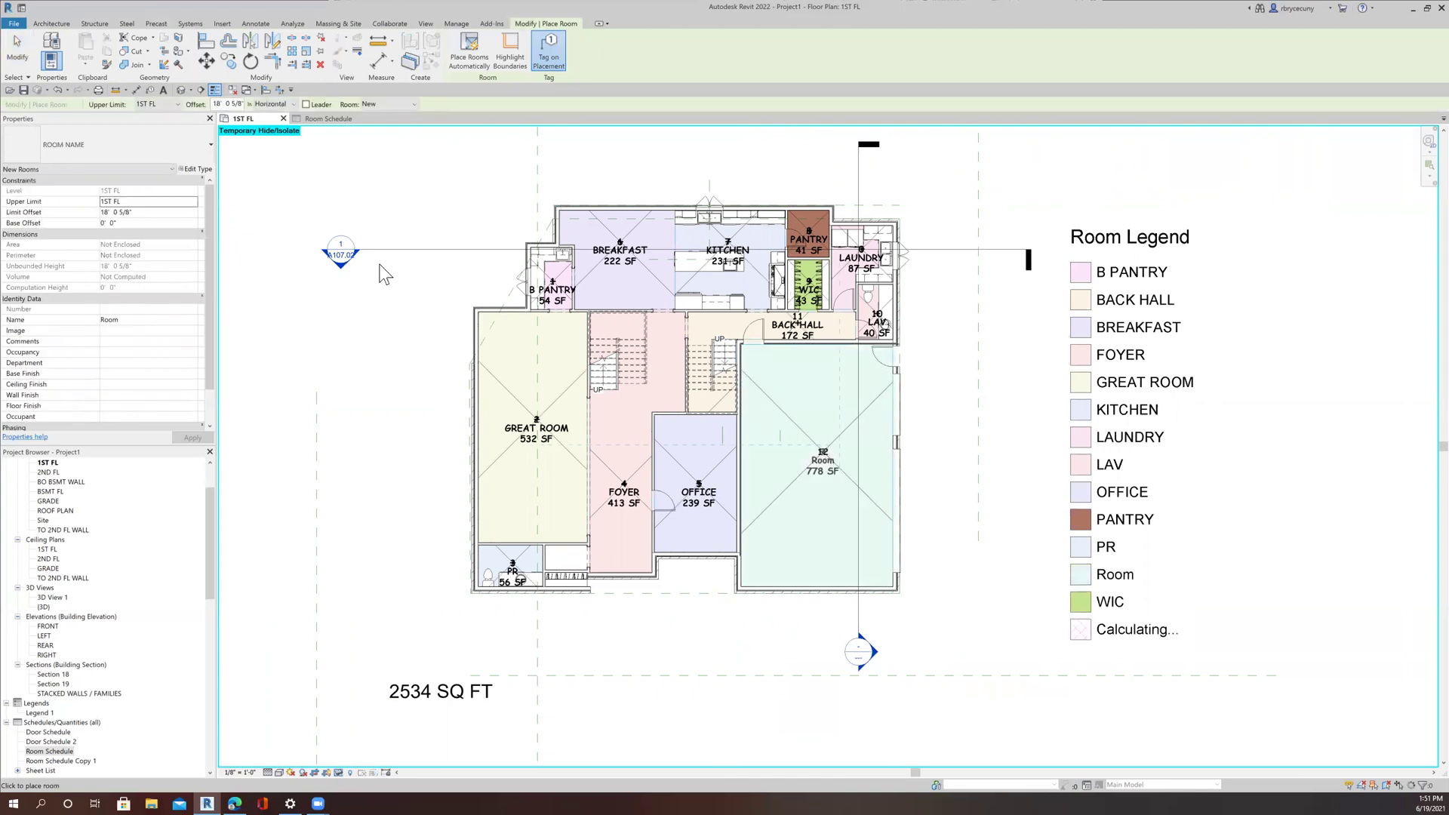
key(Escape)
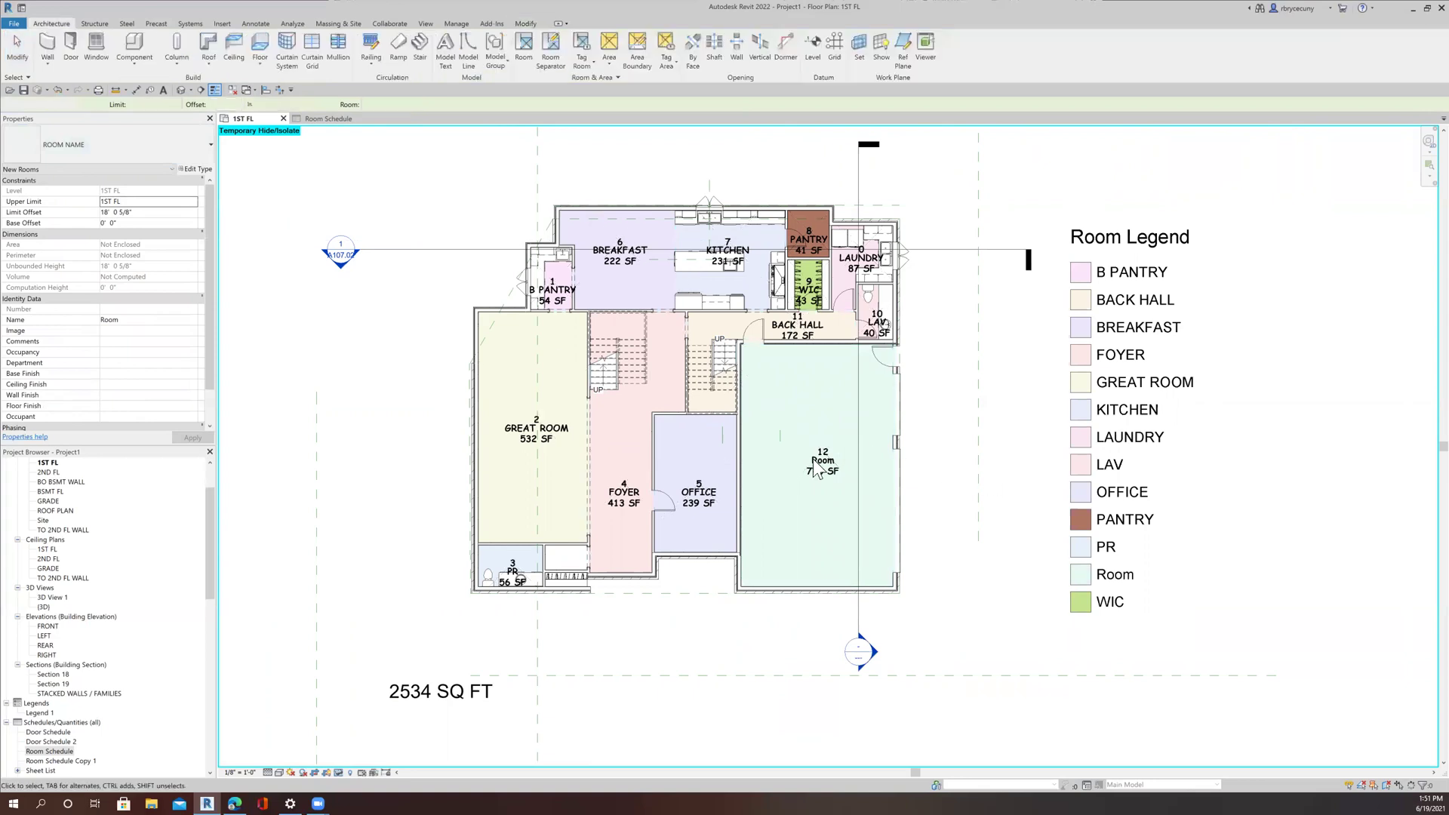
Rename the newly placed room 12 as GARAGE using its room tag.
scroll(823, 462, up, 5)
double_click(823, 460)
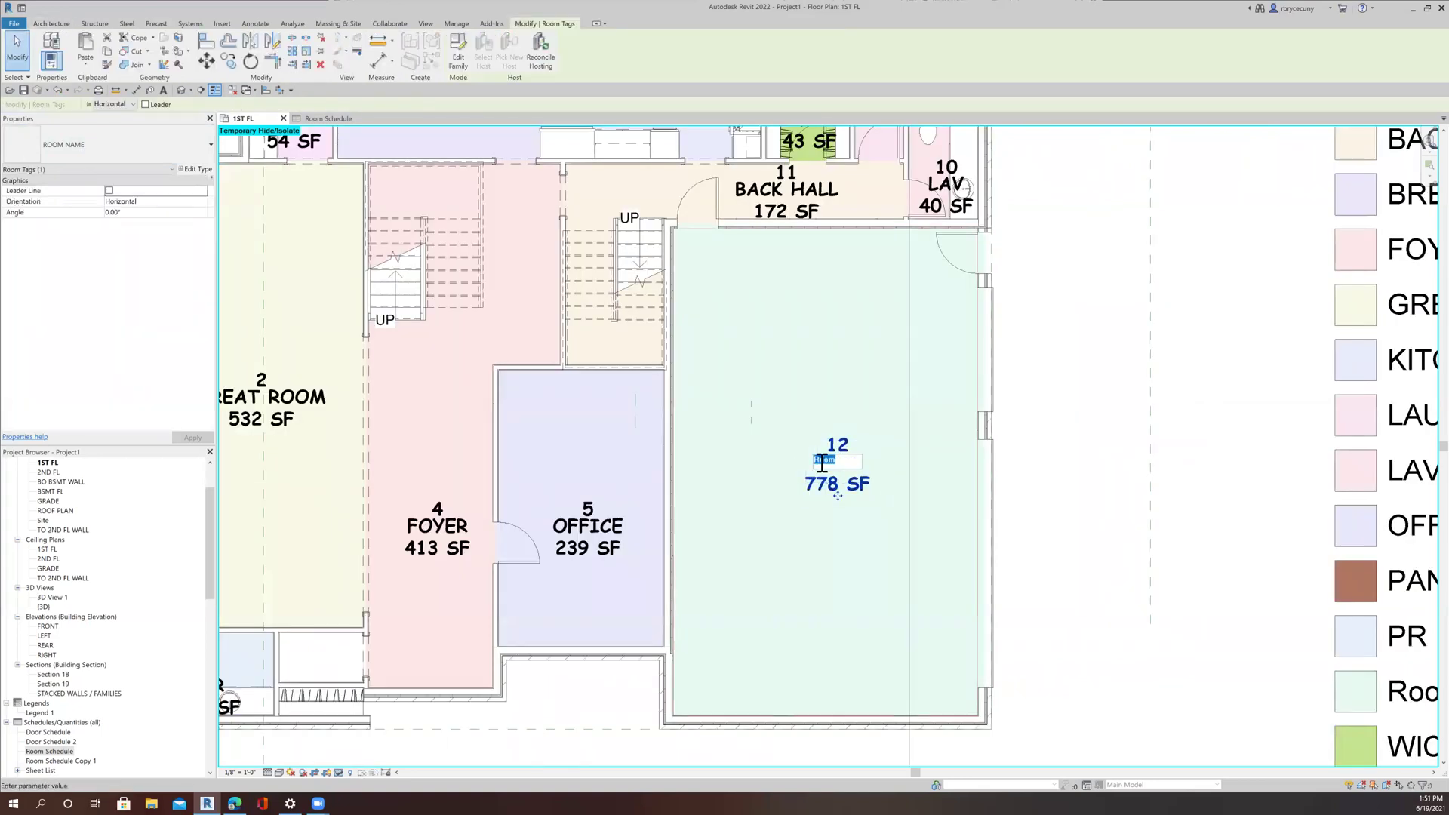
text(GARAGE)
key(Return)
click(1086, 339)
scroll(1090, 415, down, 3)
middle_drag(1087, 425, 925, 596)
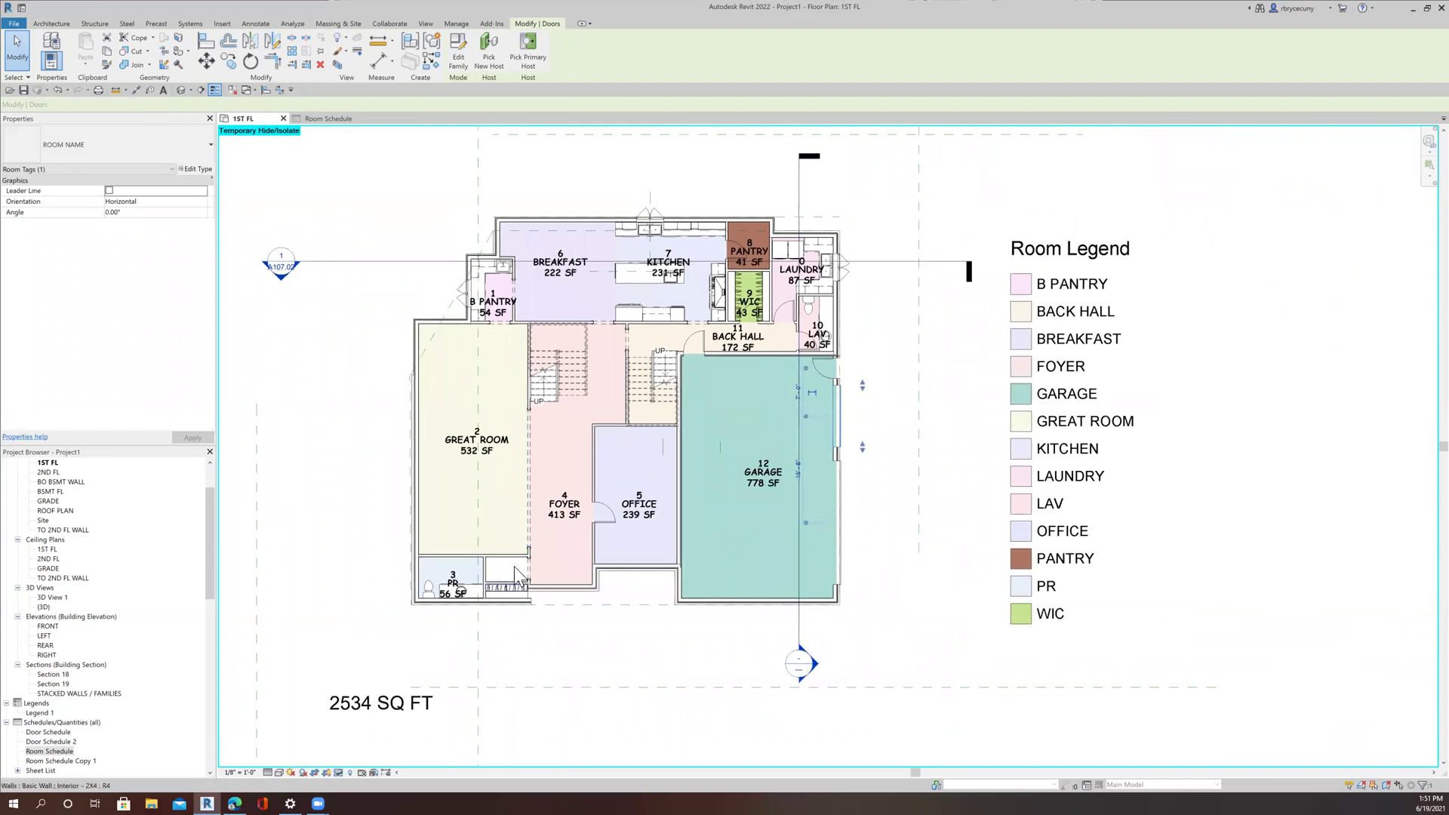
Examine the uncolored closet spaces beside the PR and the extent of the FOYER room next to them.
scroll(509, 578, up, 5)
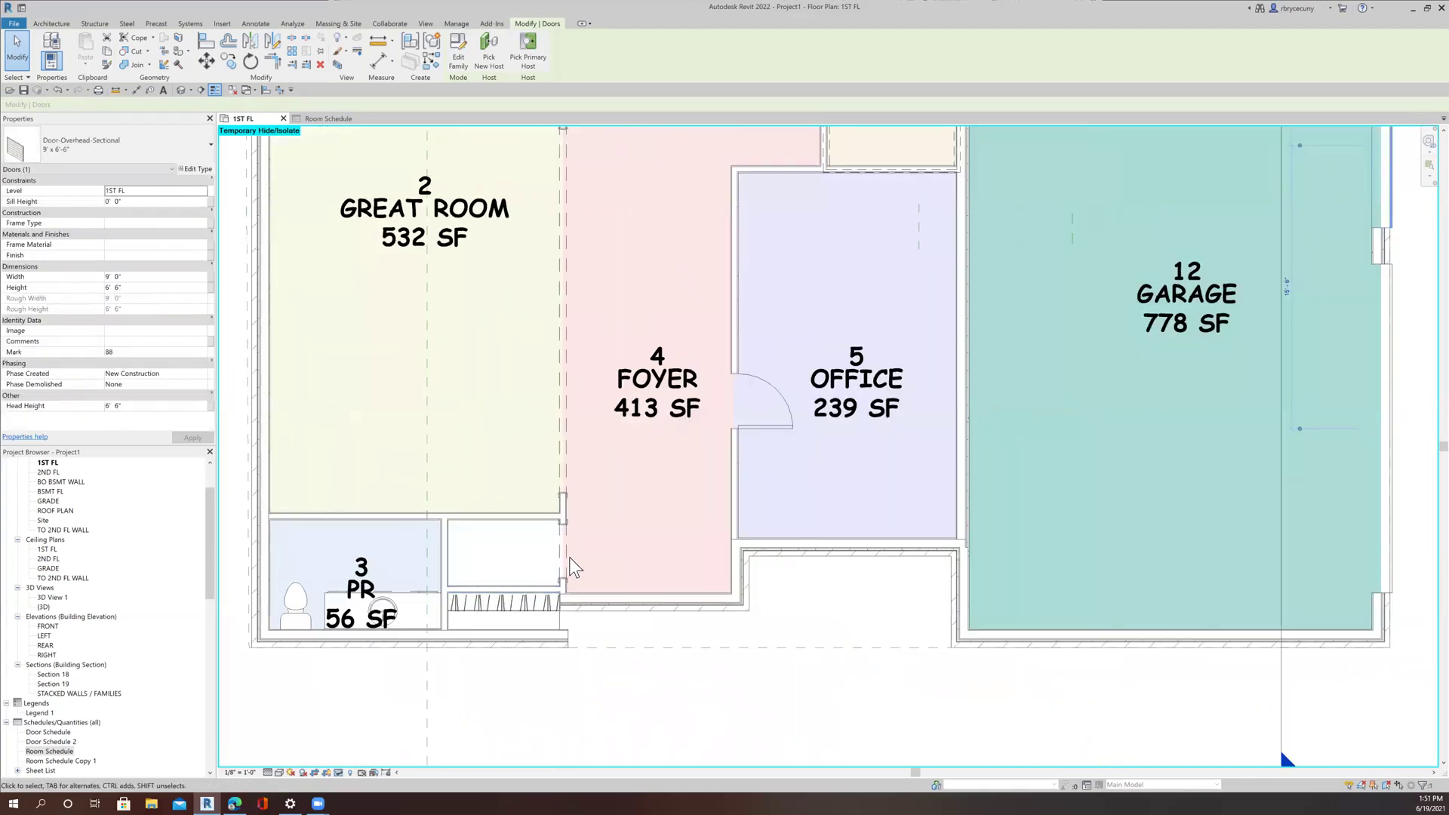
scroll(566, 557, up, 3)
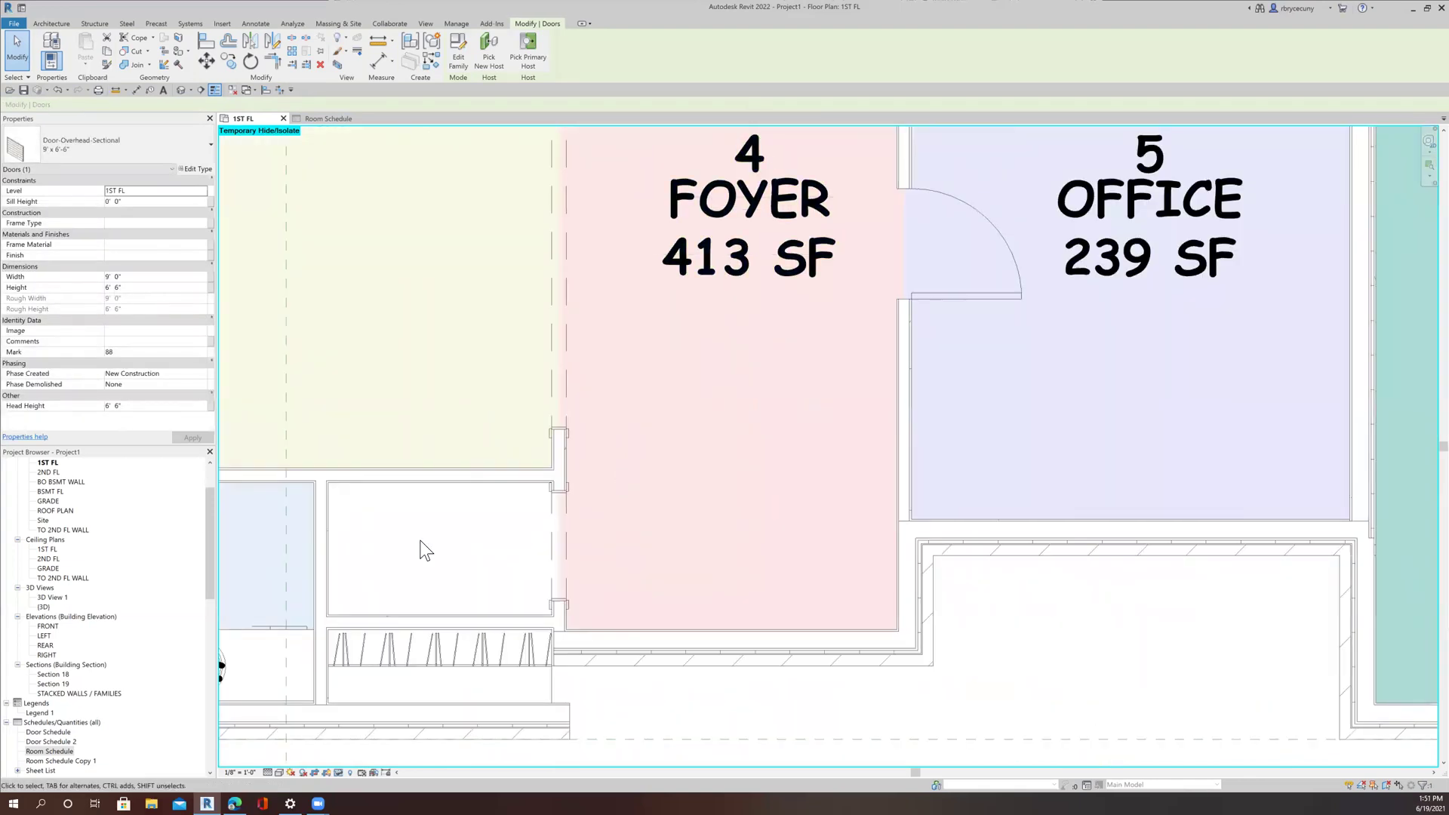
click(592, 572)
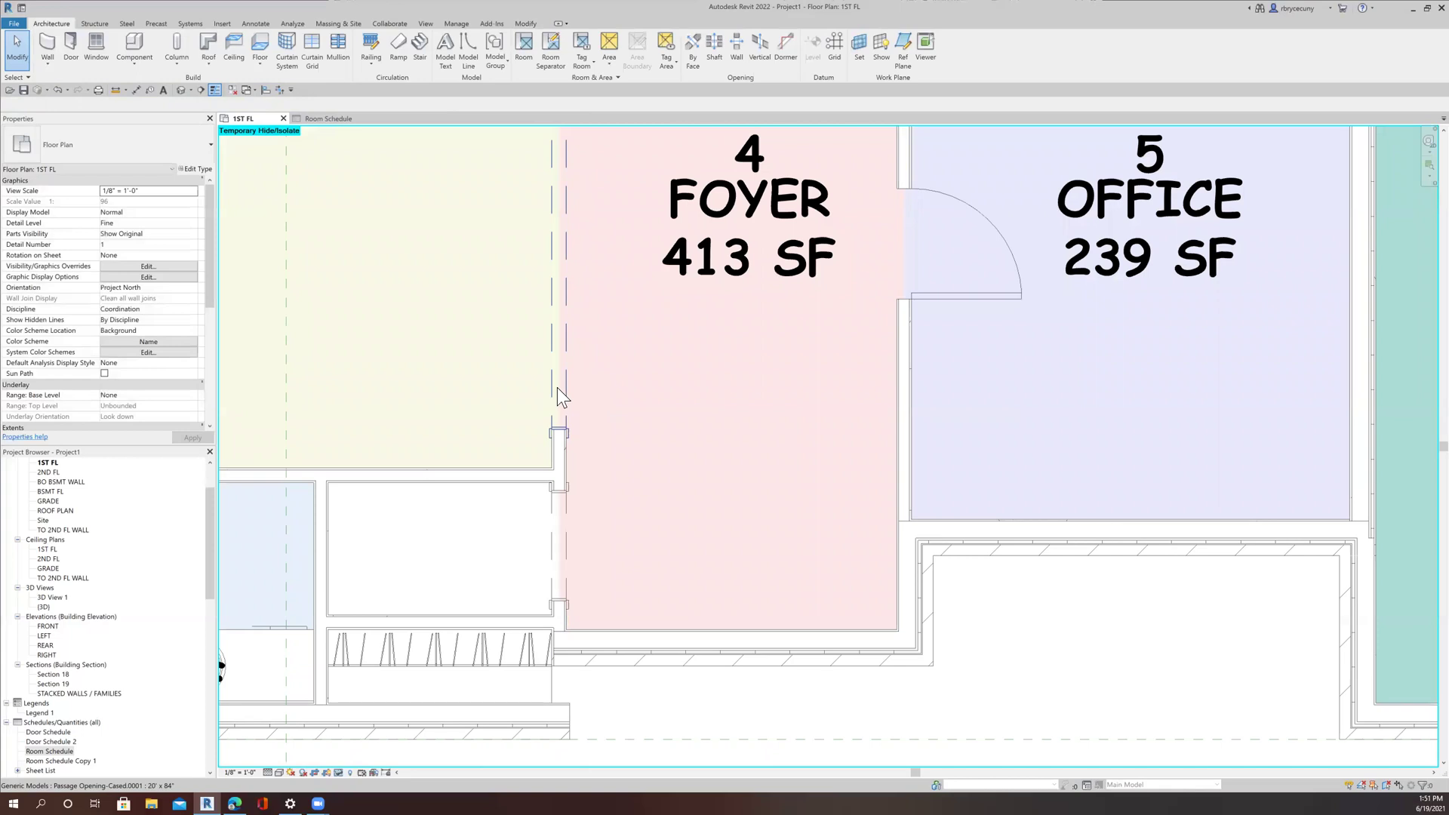
scroll(695, 428, down, 2)
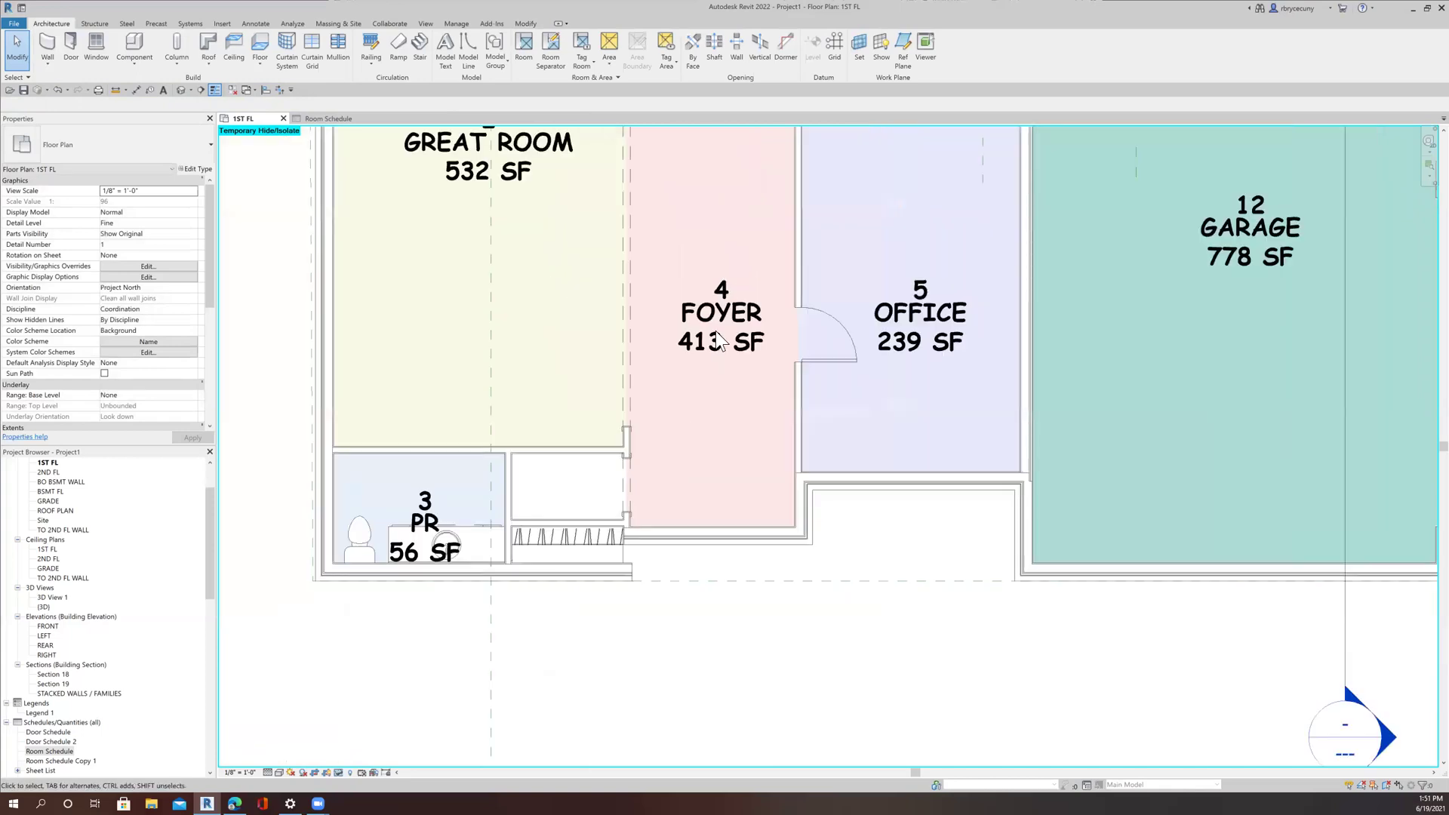
click(667, 243)
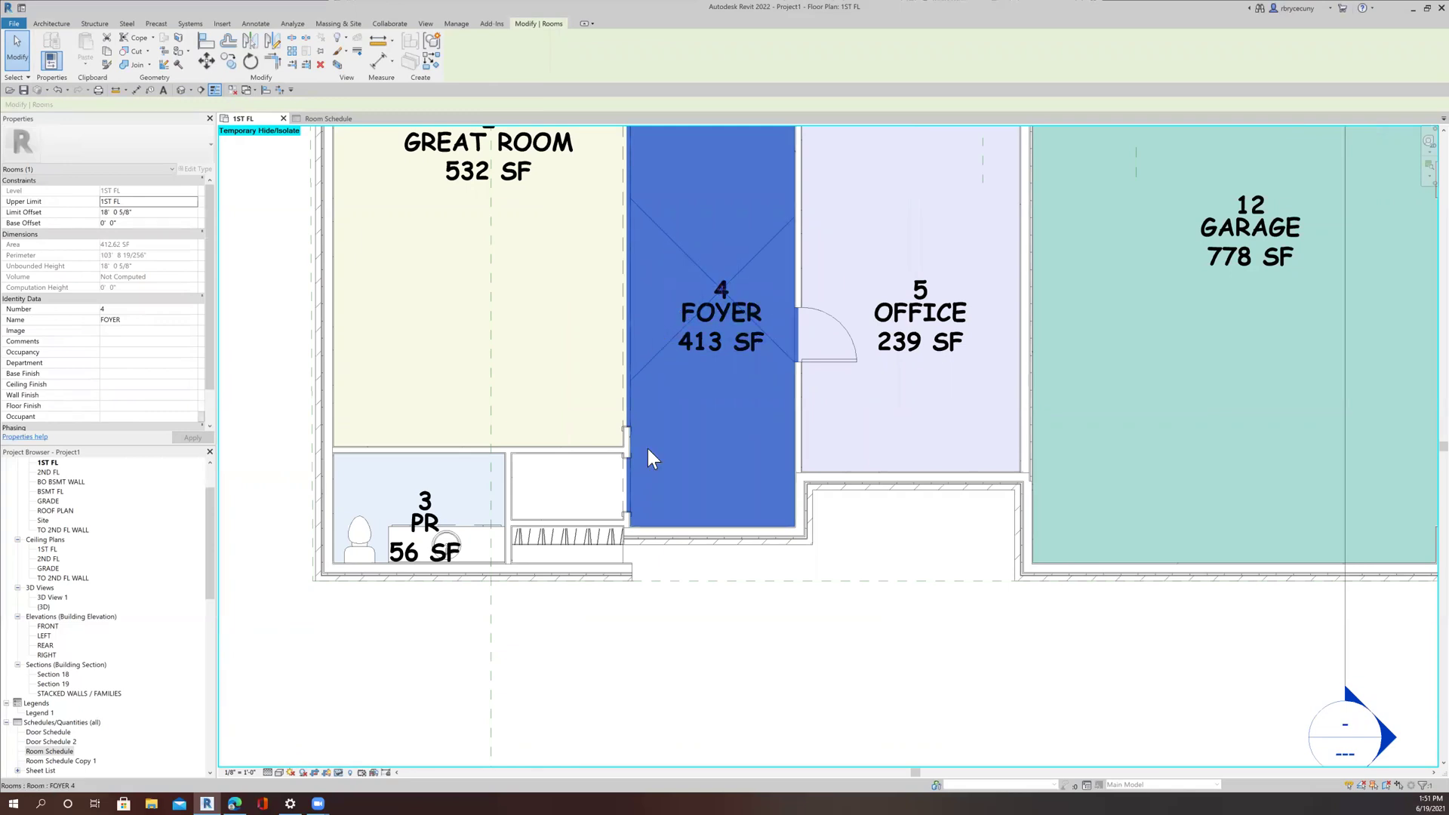
scroll(652, 419, up, 2)
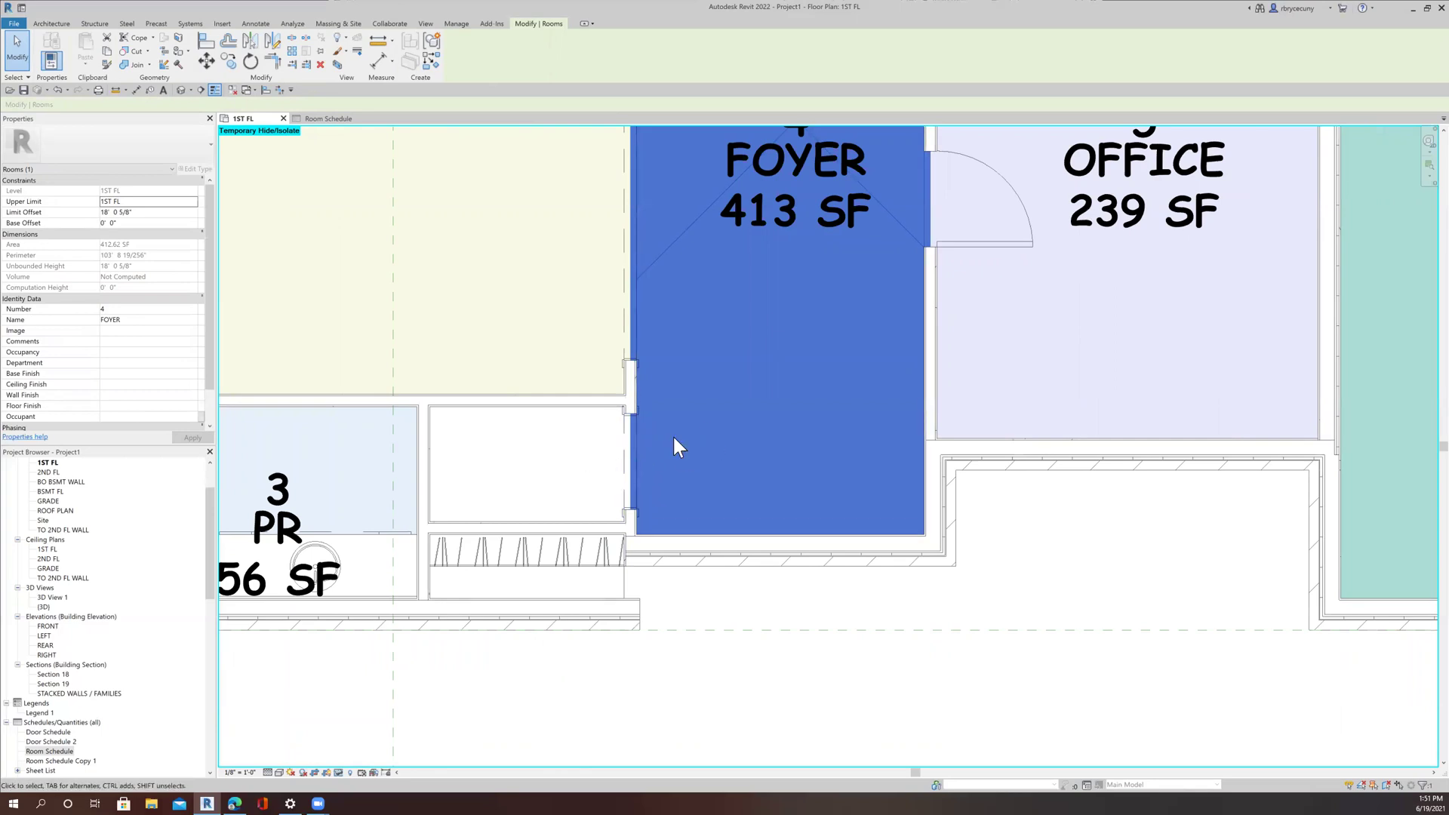
scroll(601, 452, down, 4)
click(647, 589)
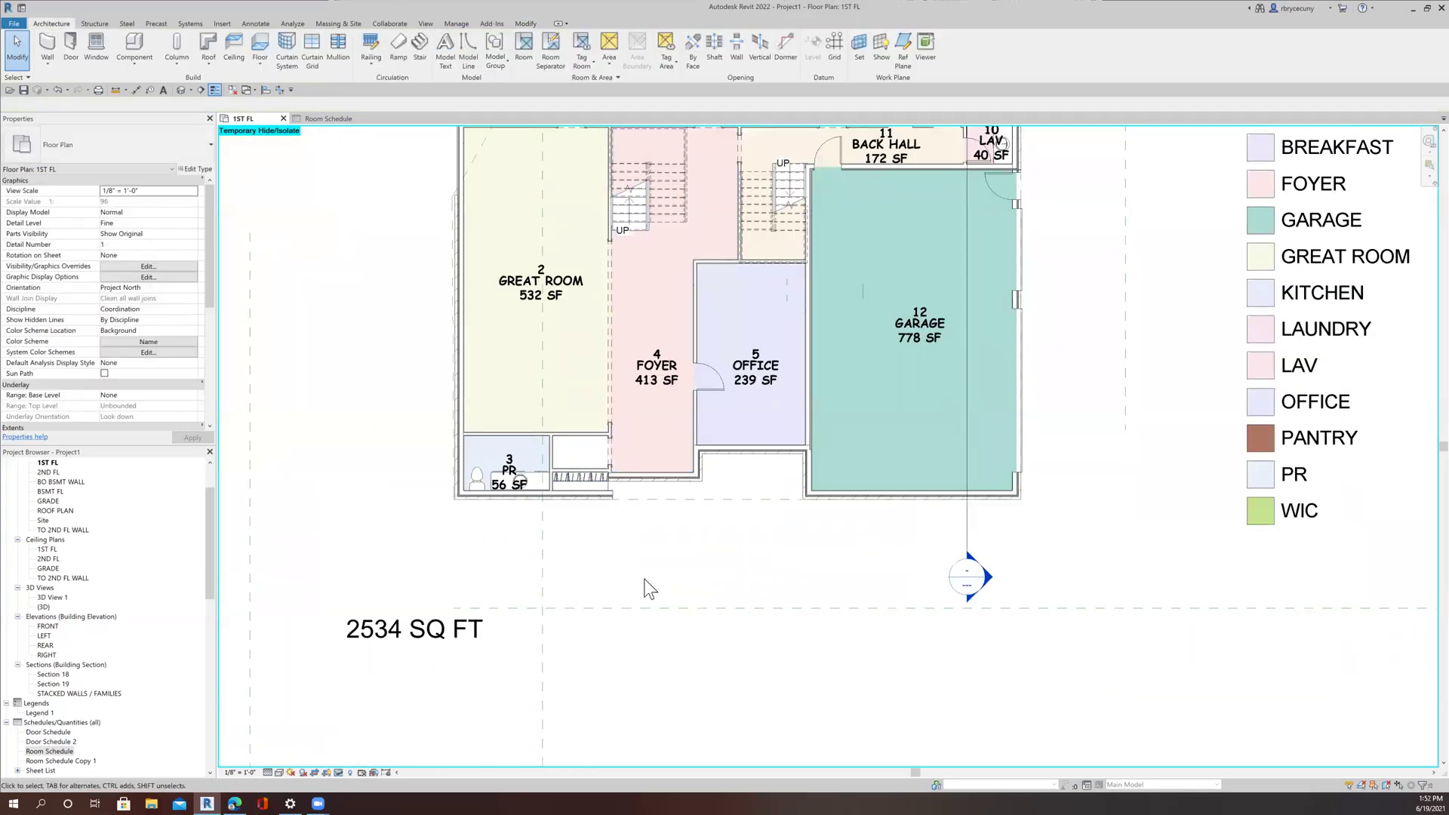
scroll(647, 589, down, 3)
middle_drag(656, 582, 613, 604)
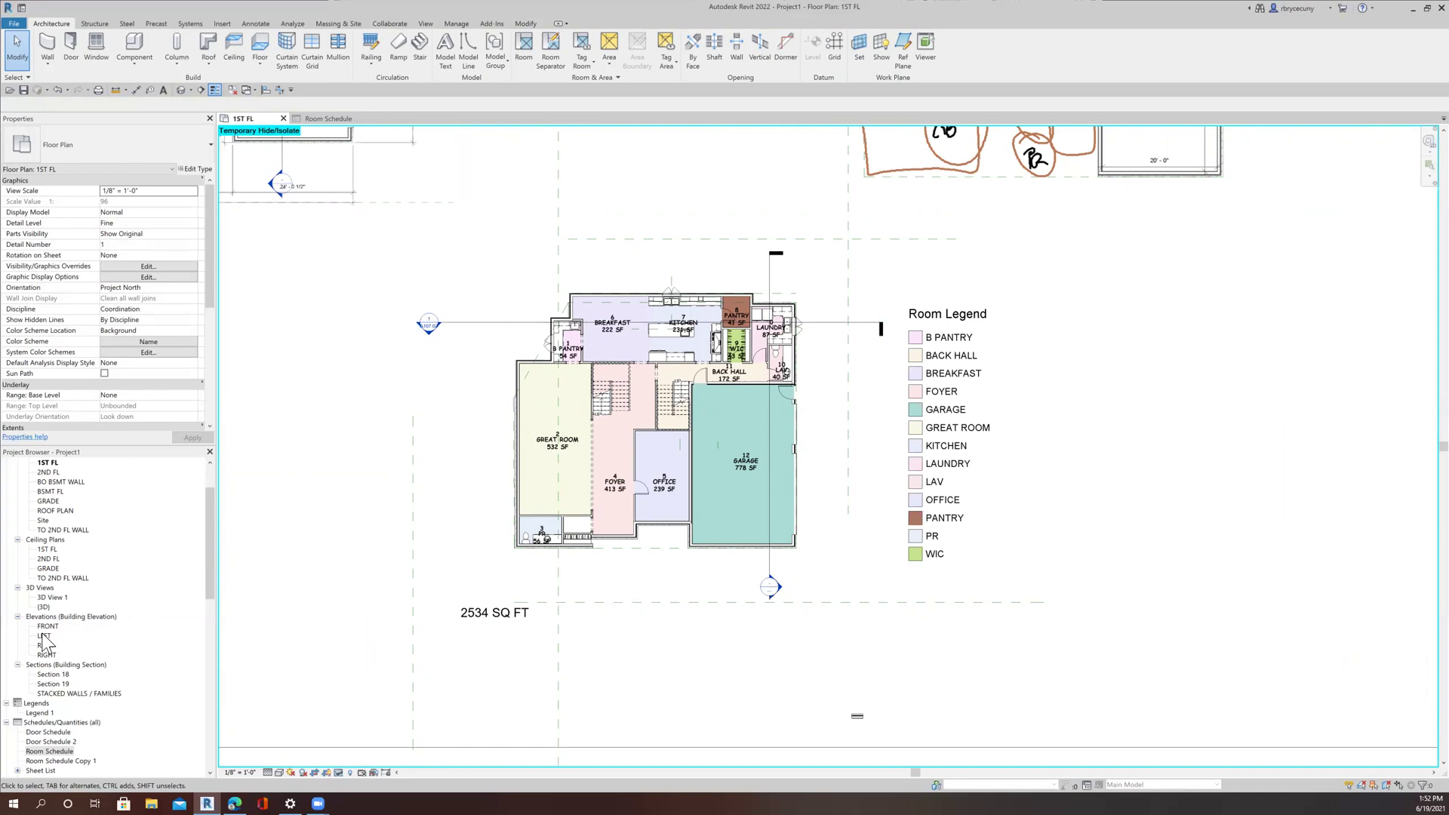
Collapse the Ceiling Plans and Structural Plans groups in the view list and open the 2ND FL floor plan.
scroll(47, 490, up, 2)
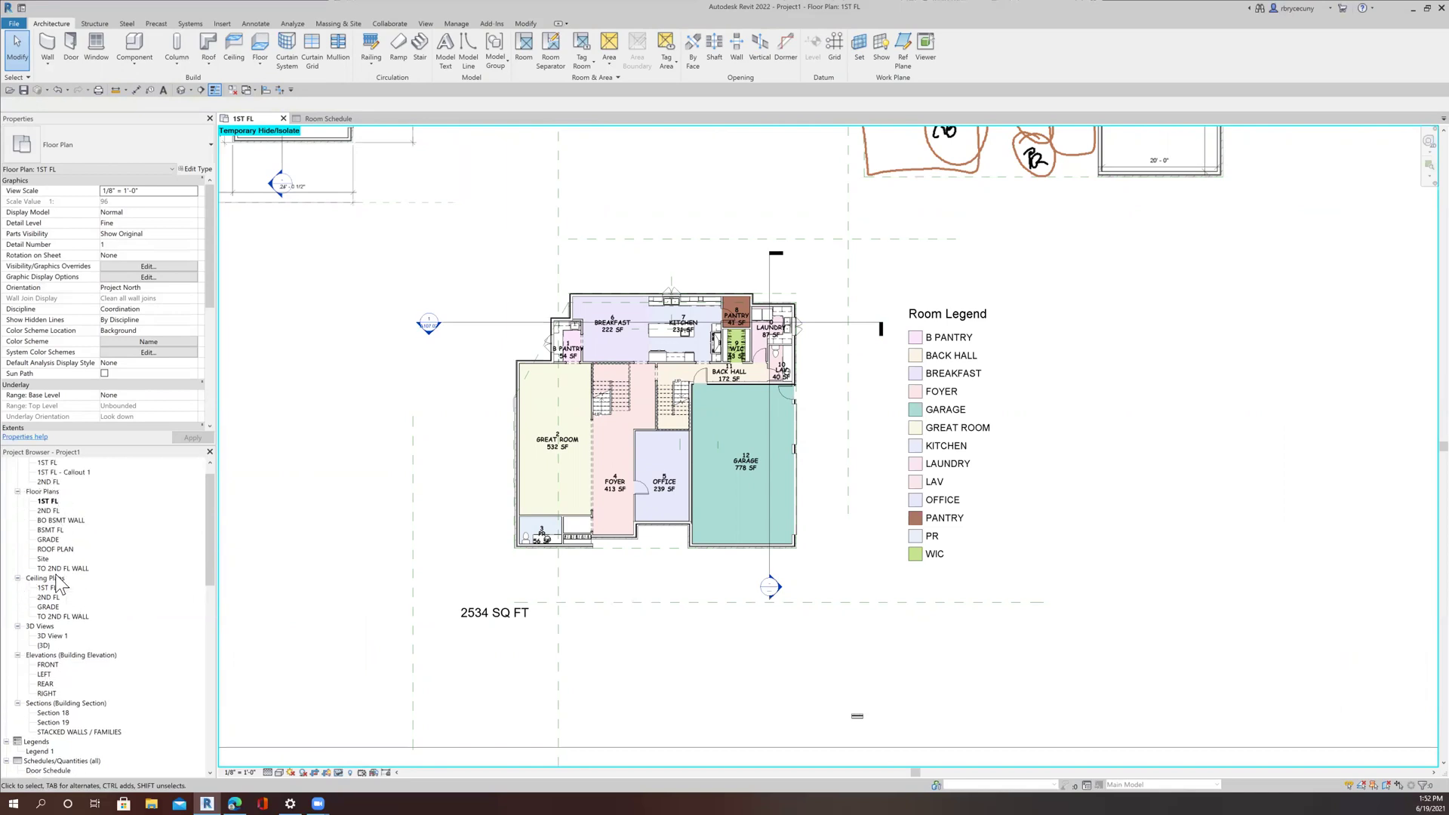
scroll(47, 514, down, 1)
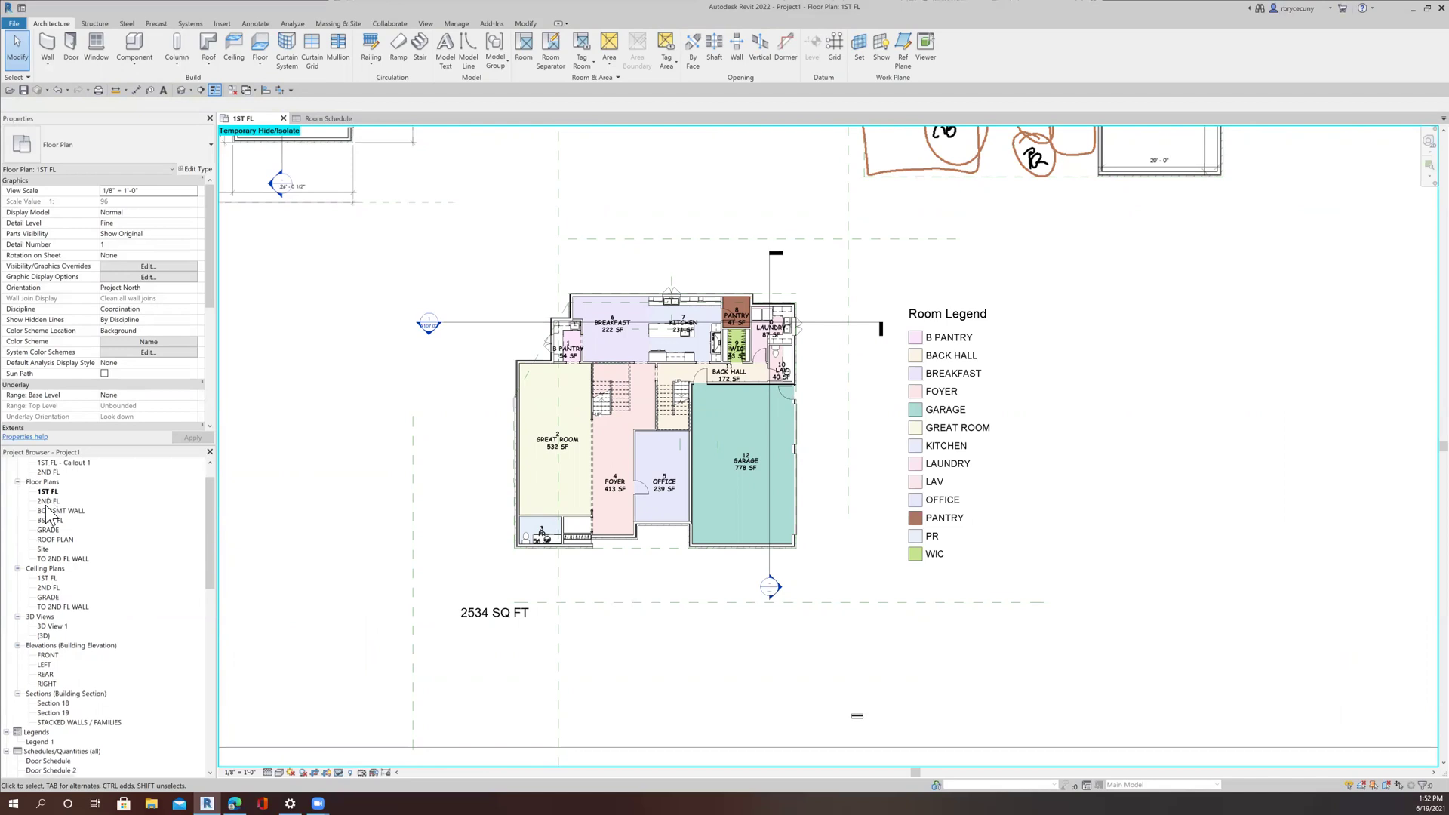
scroll(47, 506, up, 1)
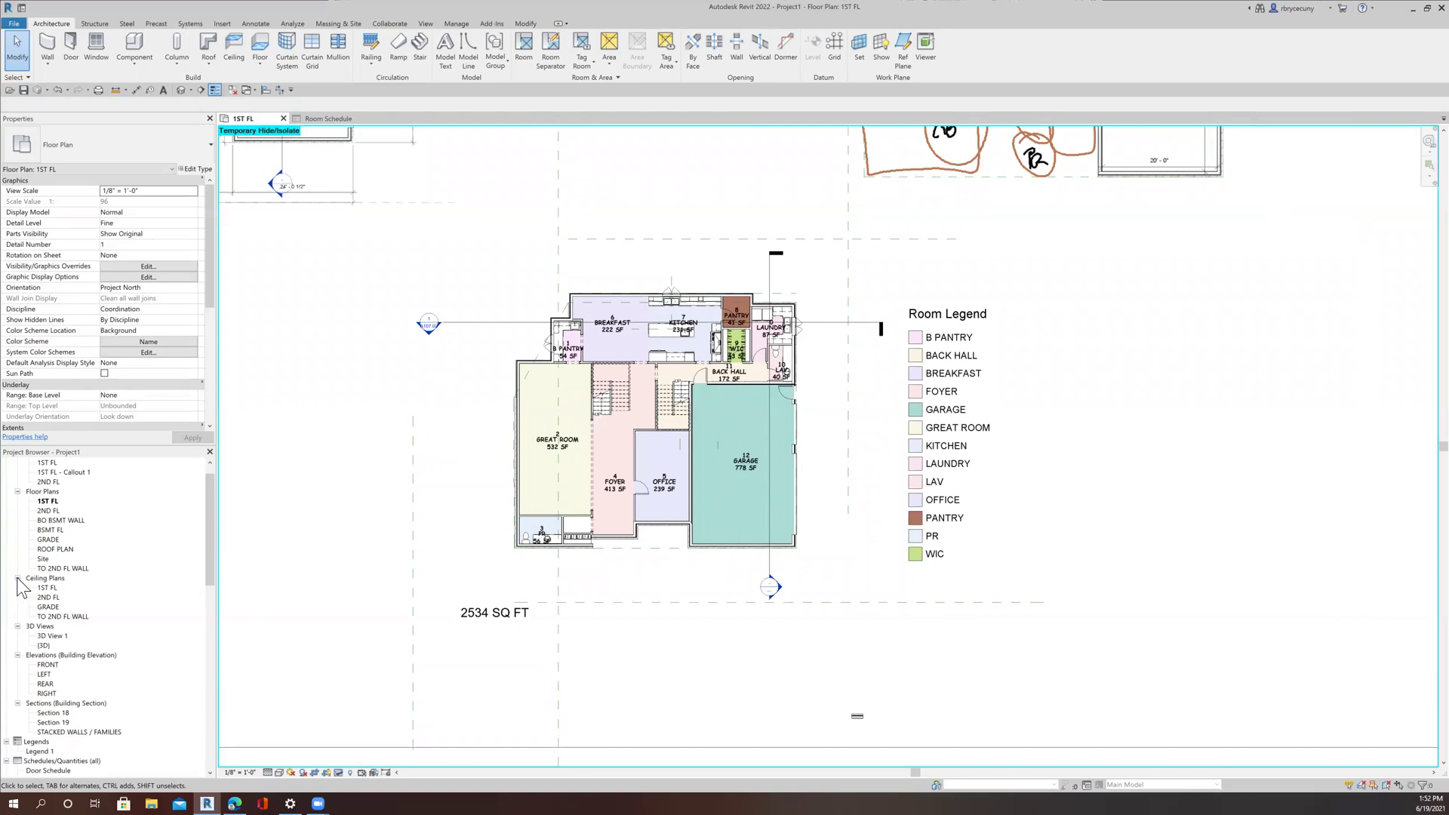
click(17, 578)
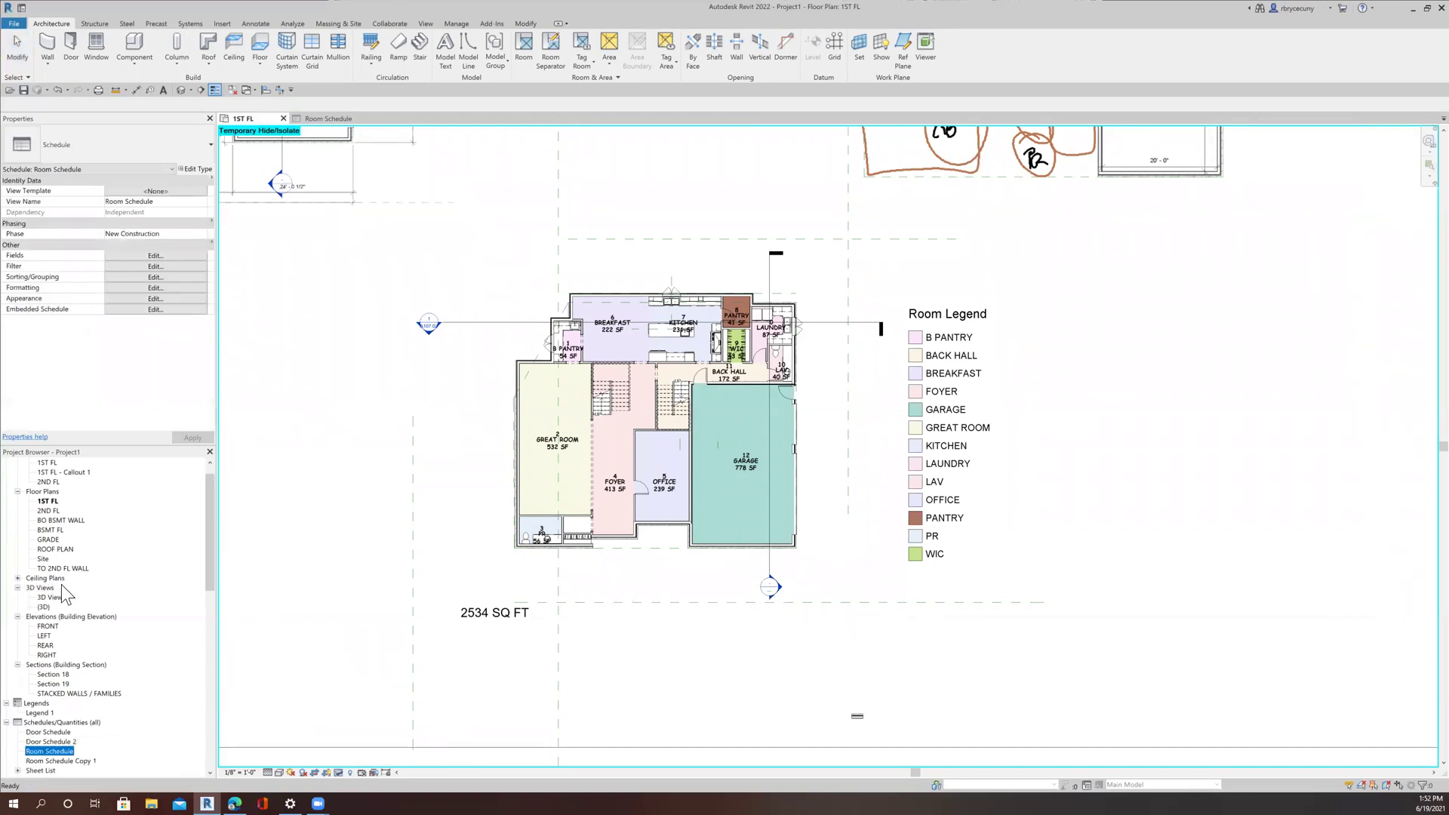
scroll(53, 528, up, 2)
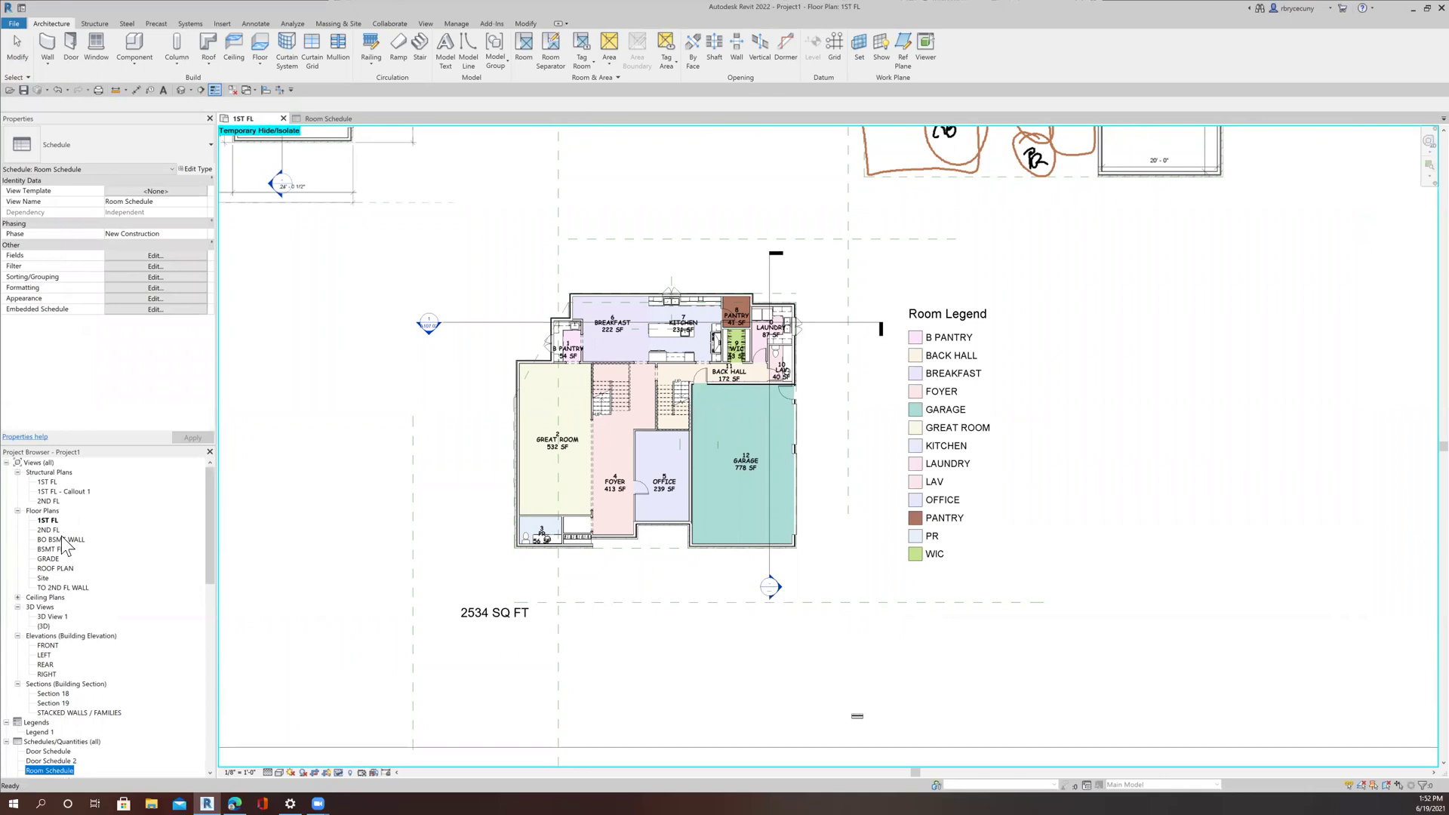
click(18, 473)
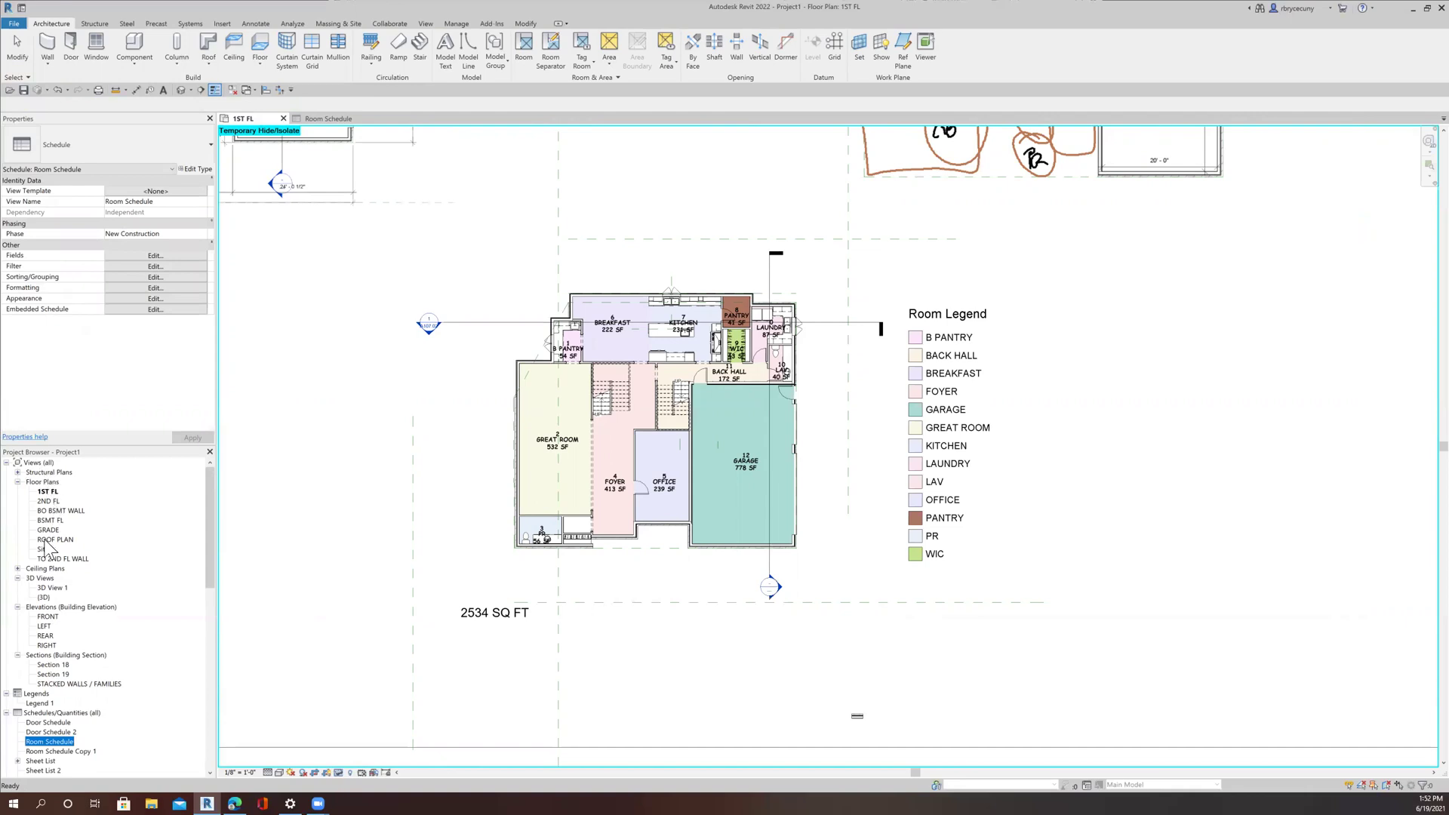
double_click(48, 502)
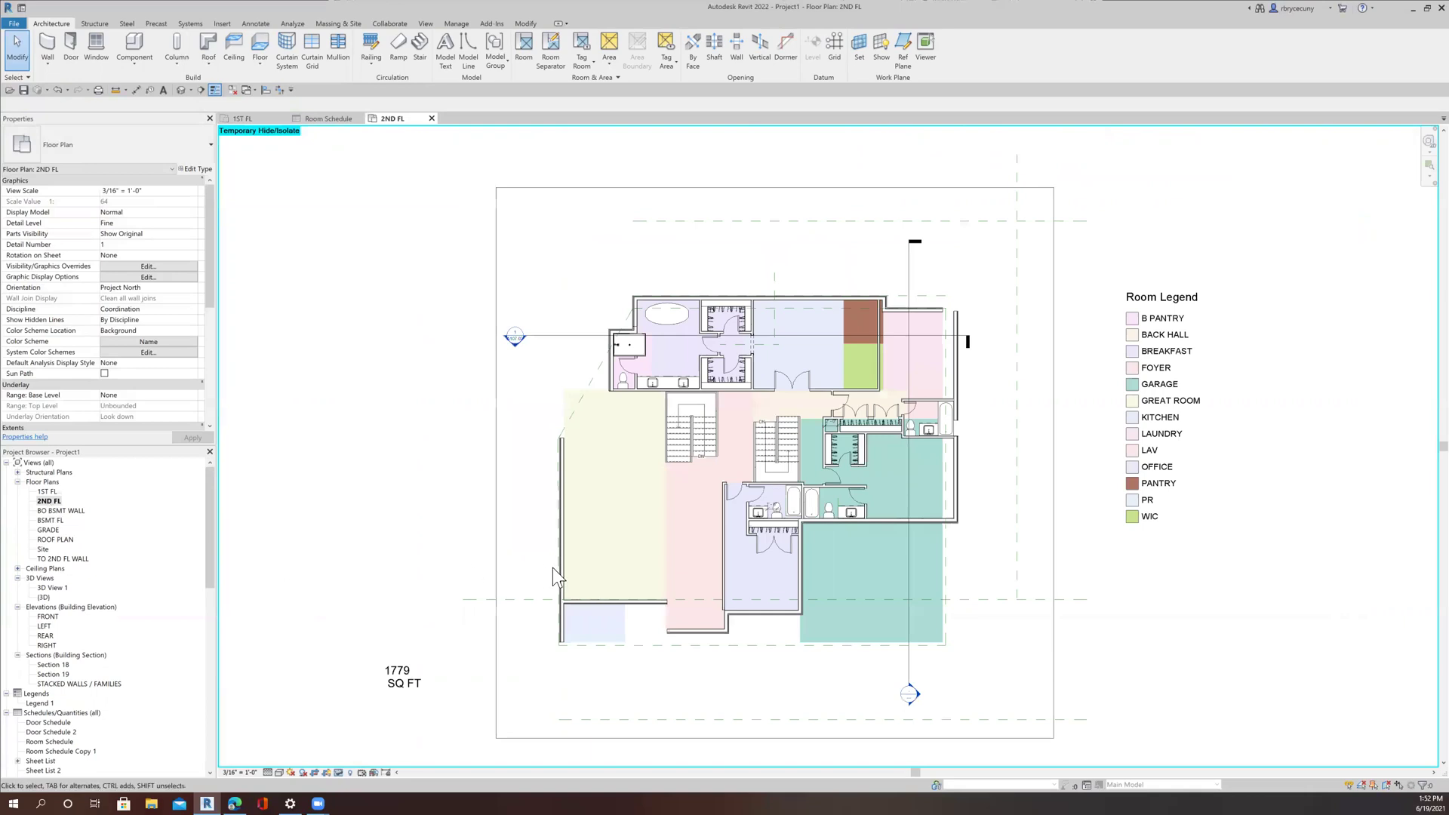
Open the Section 18 view from the horizontal section line on the second-floor plan.
middle_drag(553, 568, 477, 542)
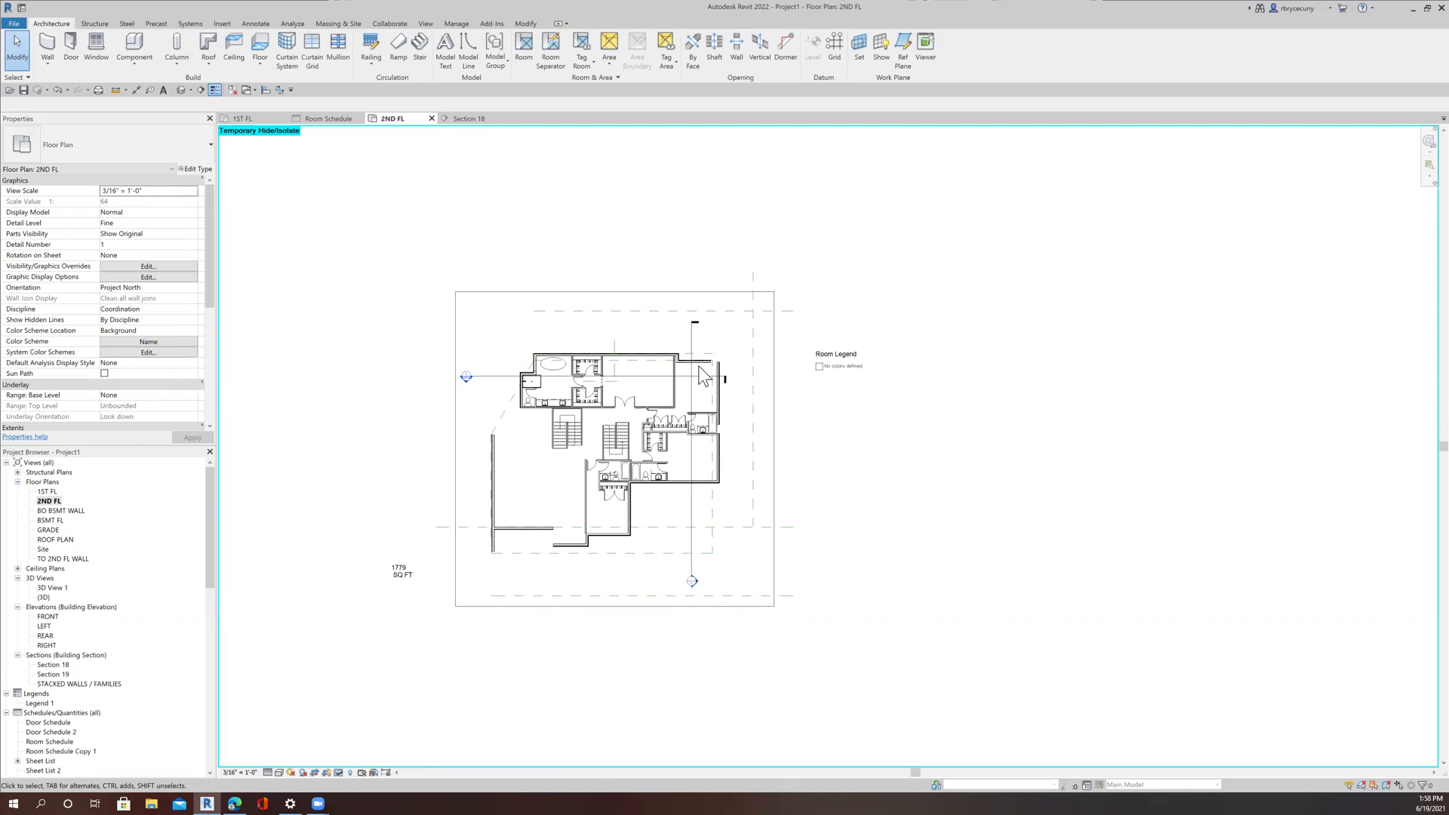
right_click(640, 378)
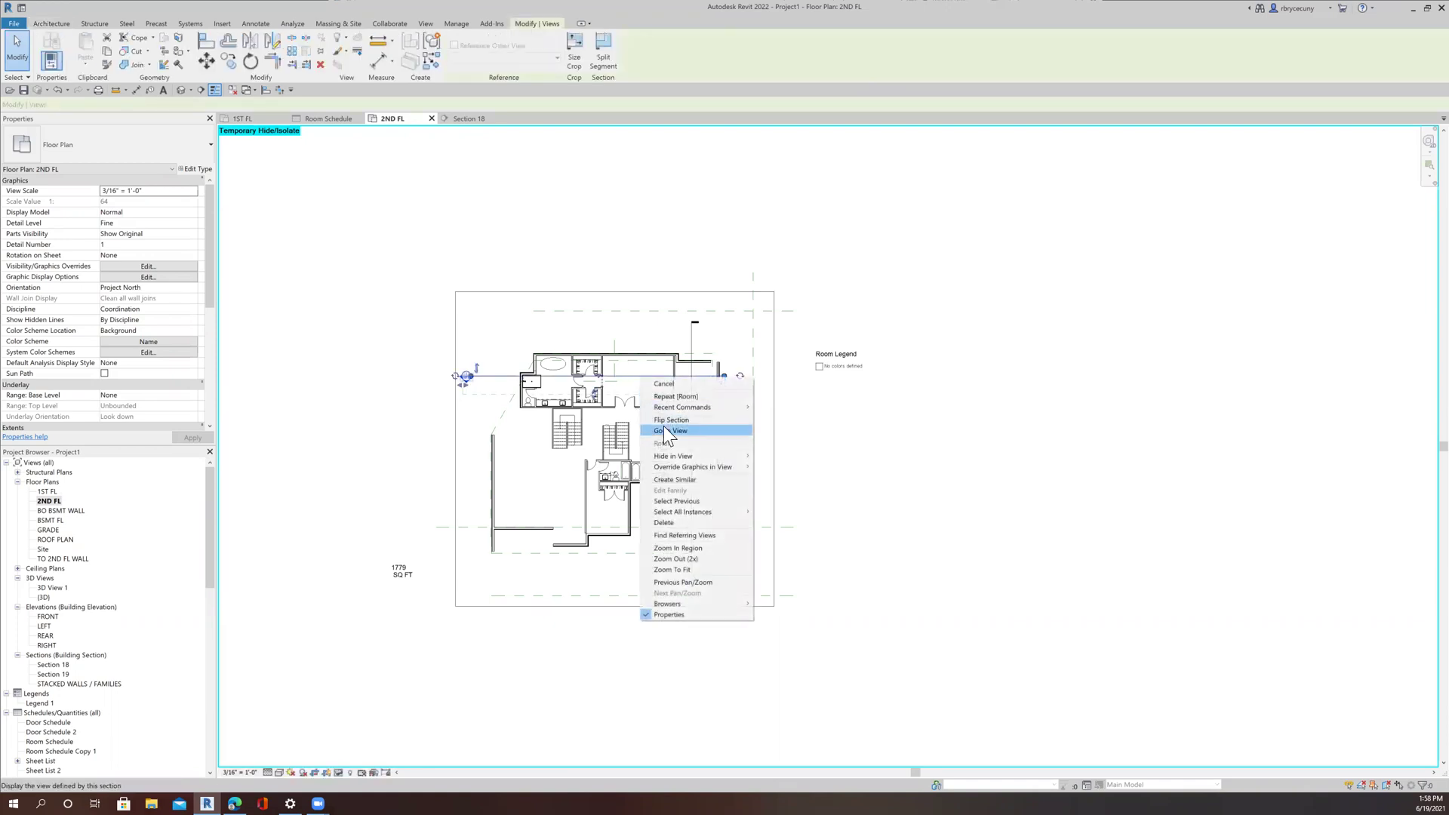
click(663, 430)
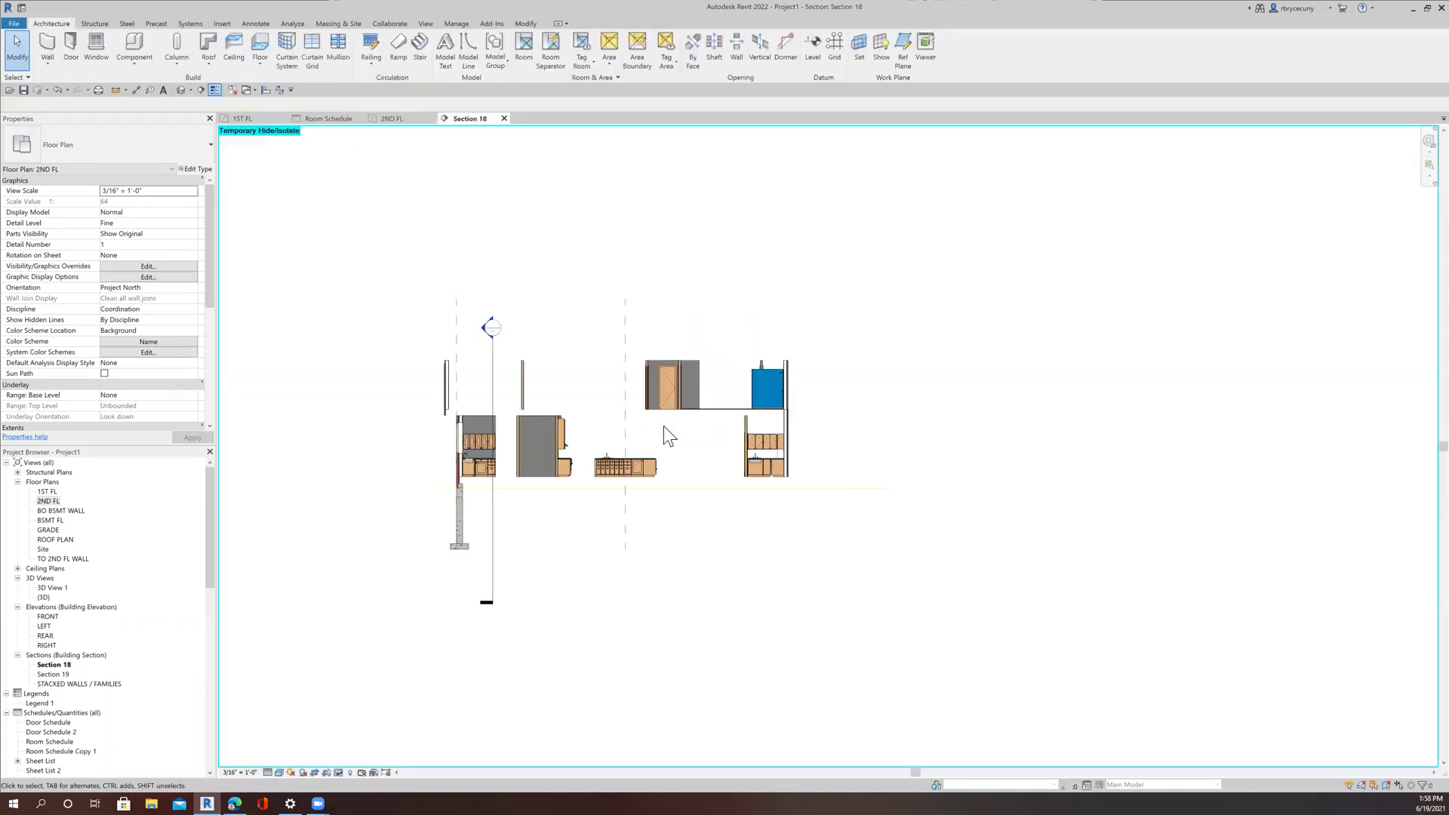
Try to stretch the BREAKFAST room's upper limit into the second floor in the section.
click(717, 431)
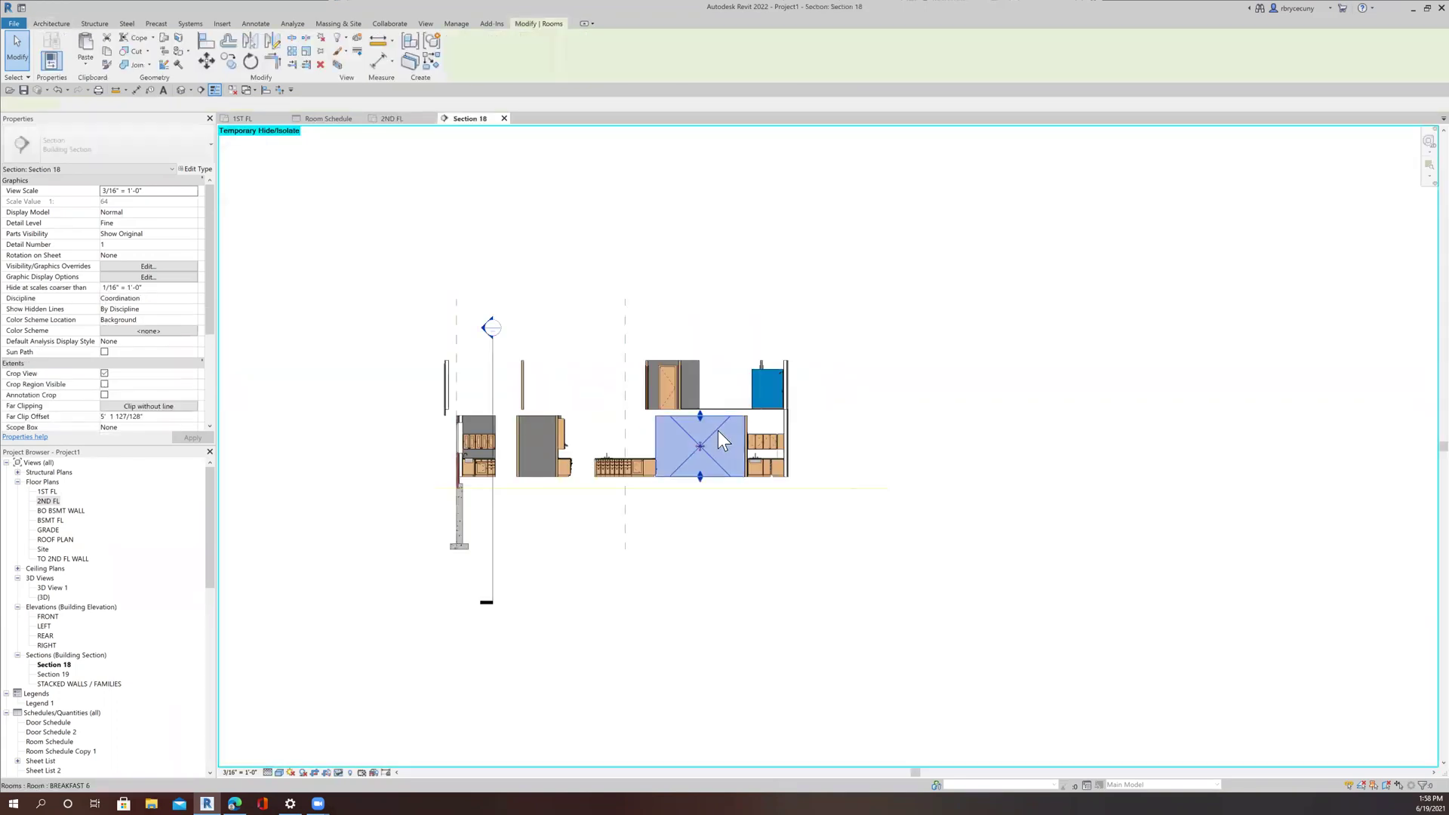
scroll(718, 430, up, 2)
scroll(718, 431, up, 1)
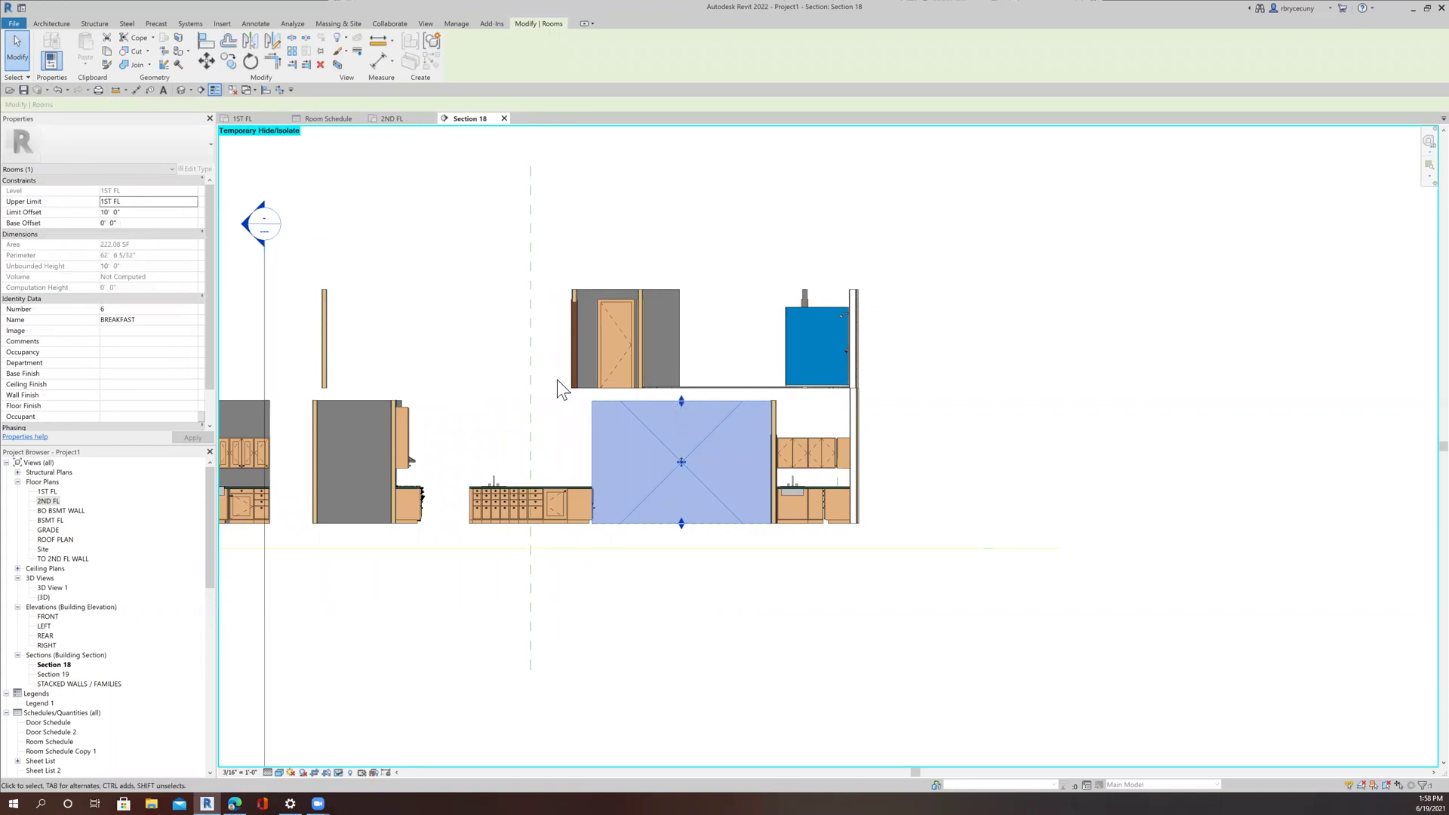
drag(681, 401, 683, 339)
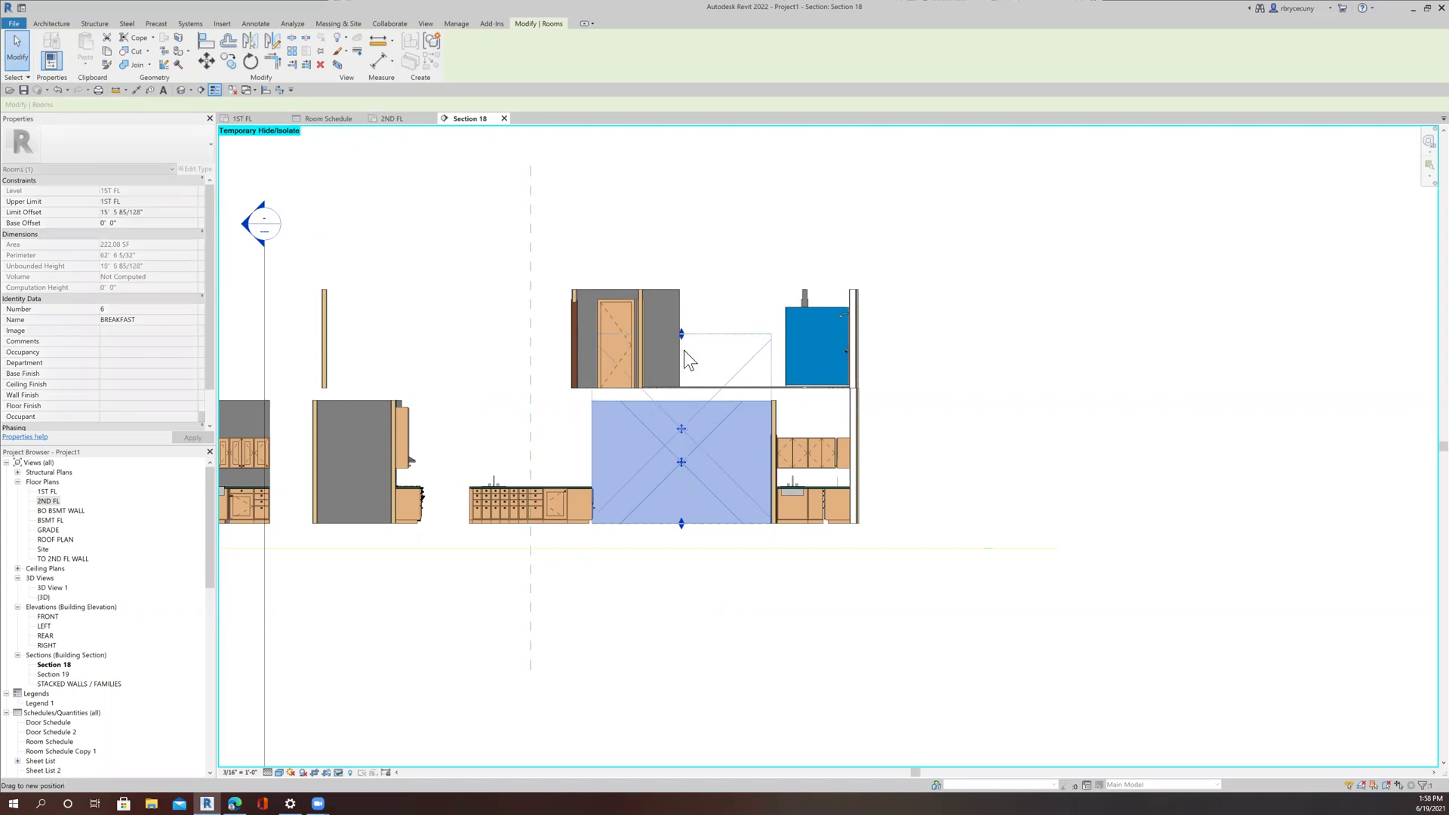
Return to the 2ND FL plan and change its visual style to one that shows stairs and fixtures with their material colors.
click(391, 118)
key(Escape)
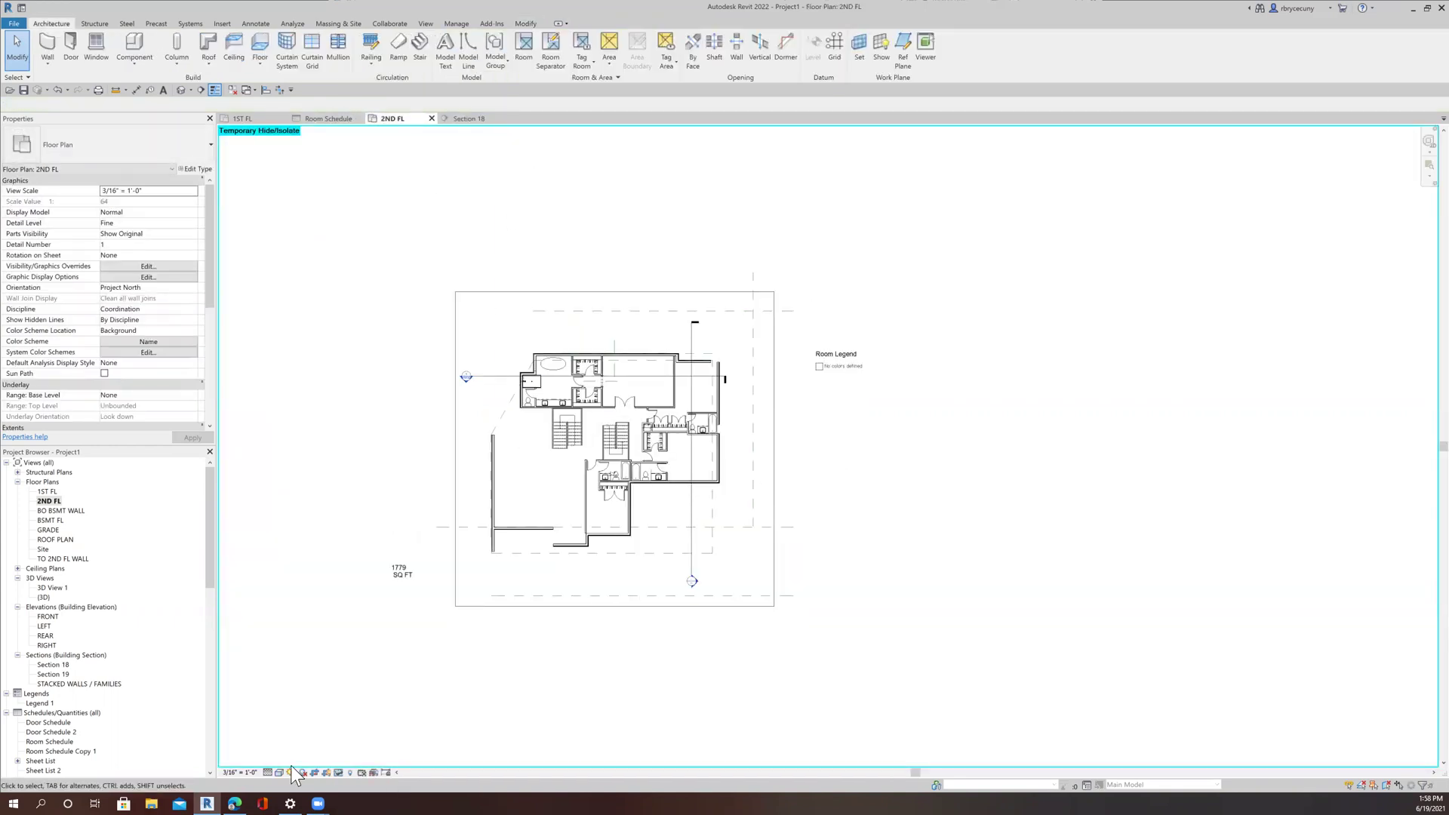
click(279, 773)
click(287, 752)
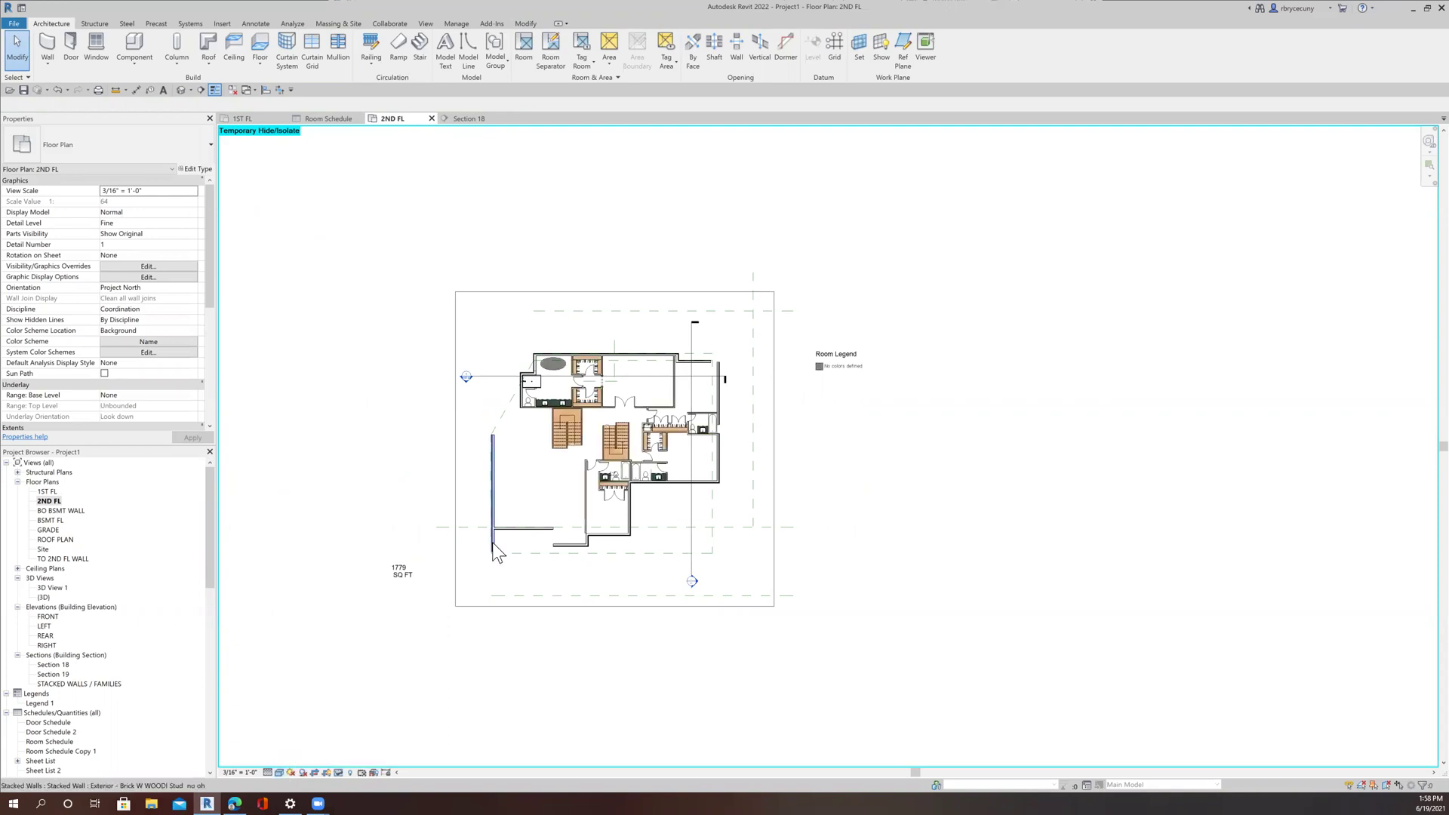
scroll(563, 397, up, 3)
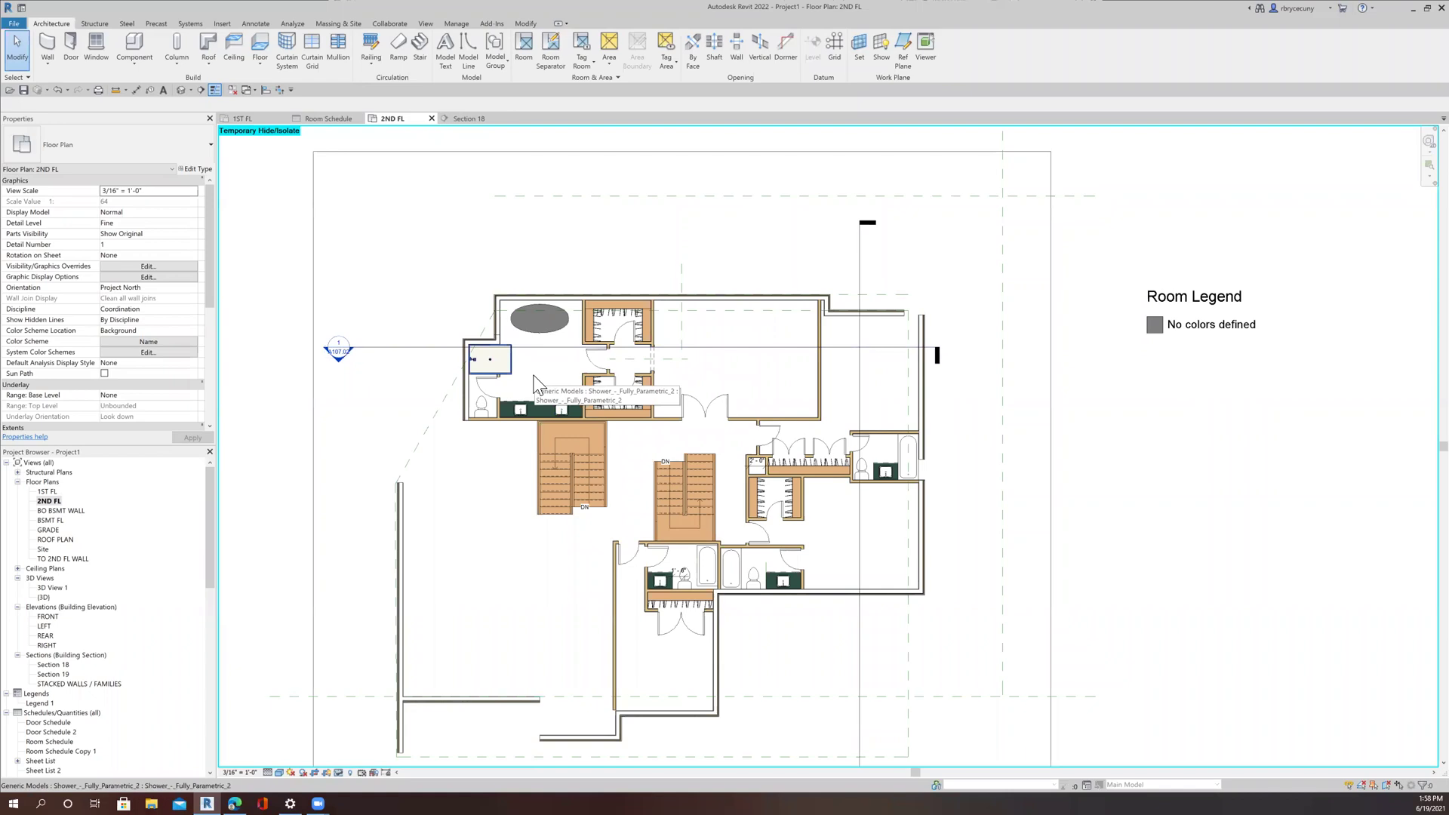
Open the Section 18 view from its section line and stretch the BREAKFAST room's upper limit to a limit offset of about 17 feet.
scroll(521, 381, down, 5)
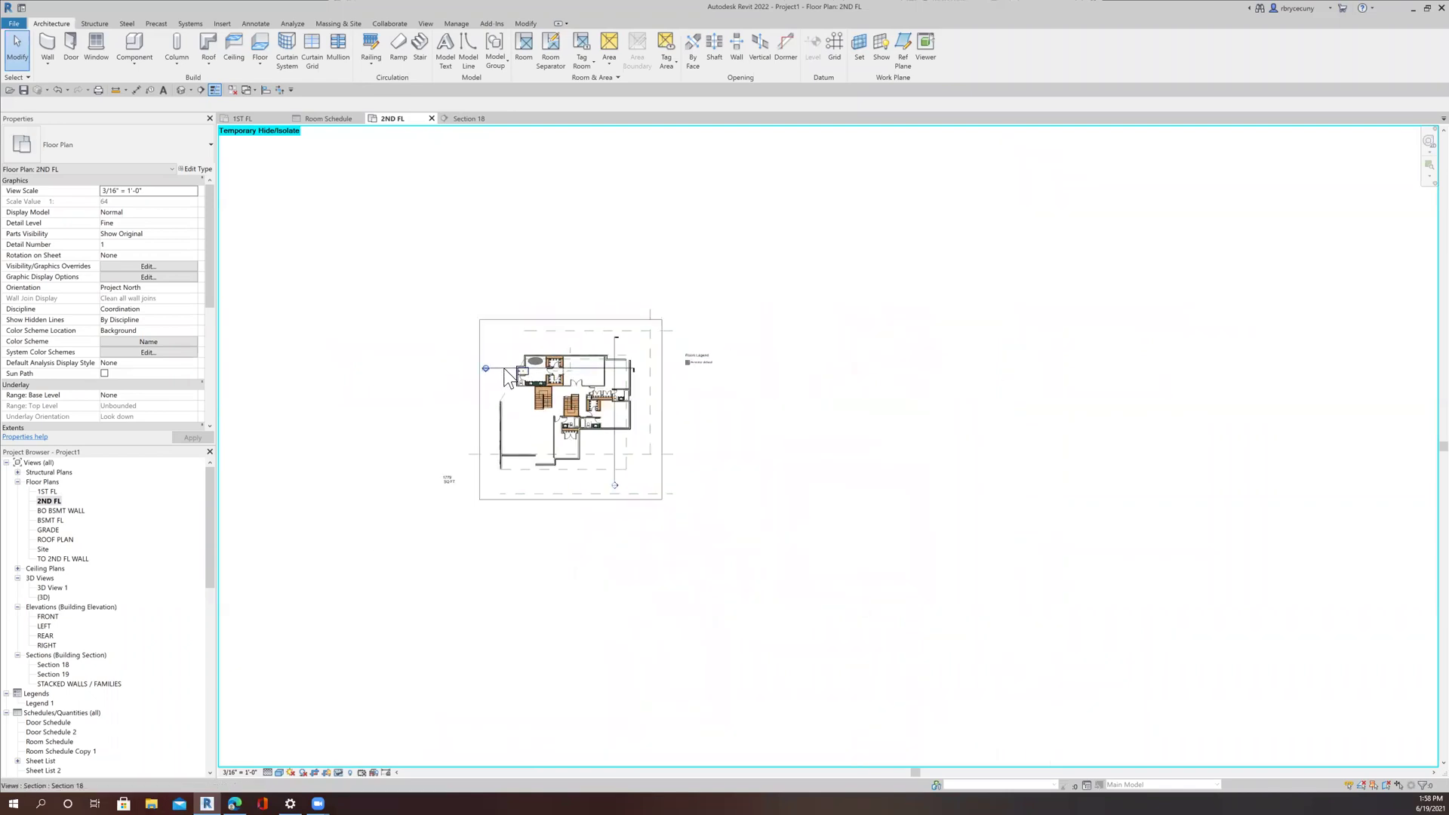
click(505, 369)
right_click(506, 369)
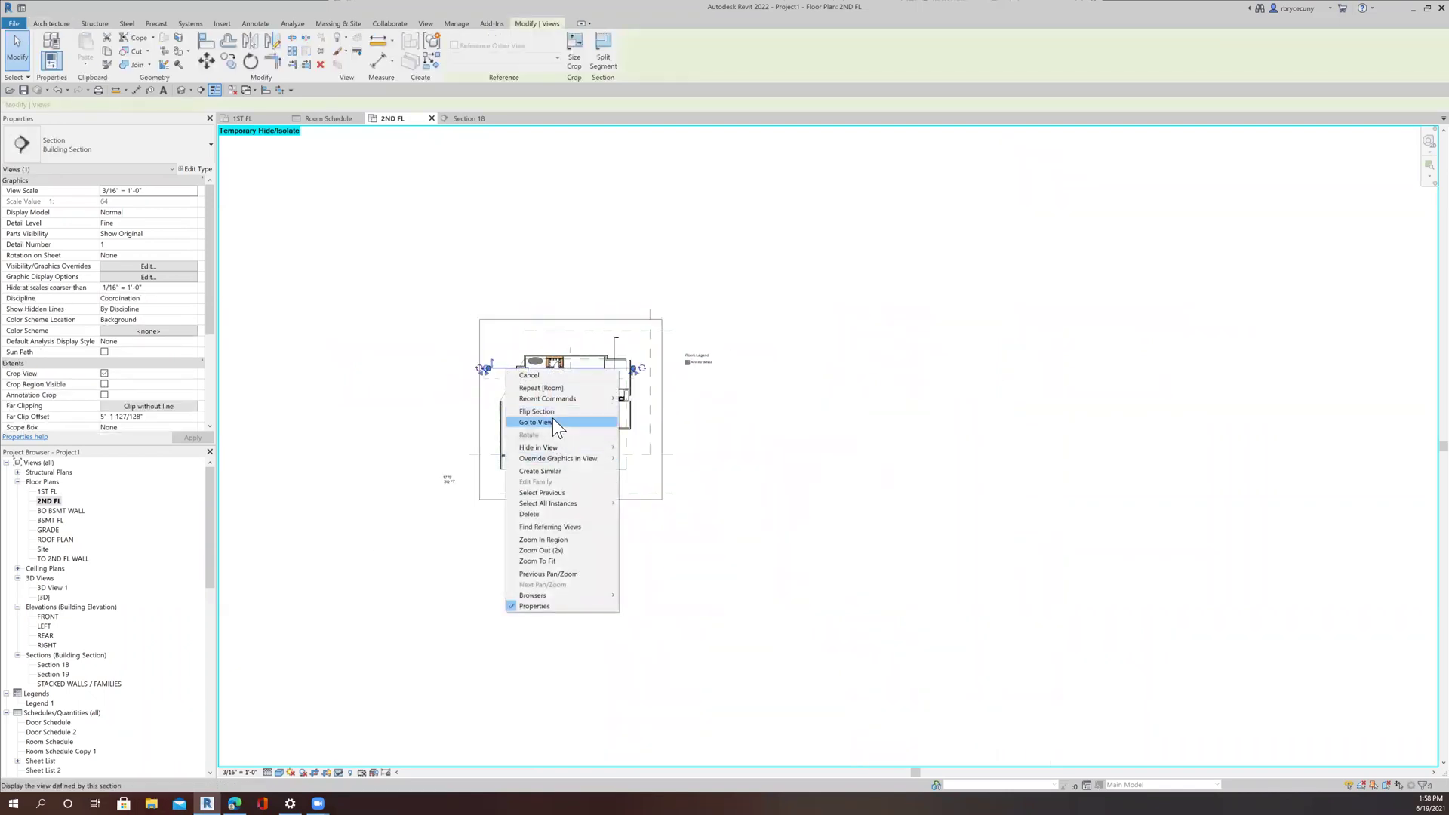
click(536, 422)
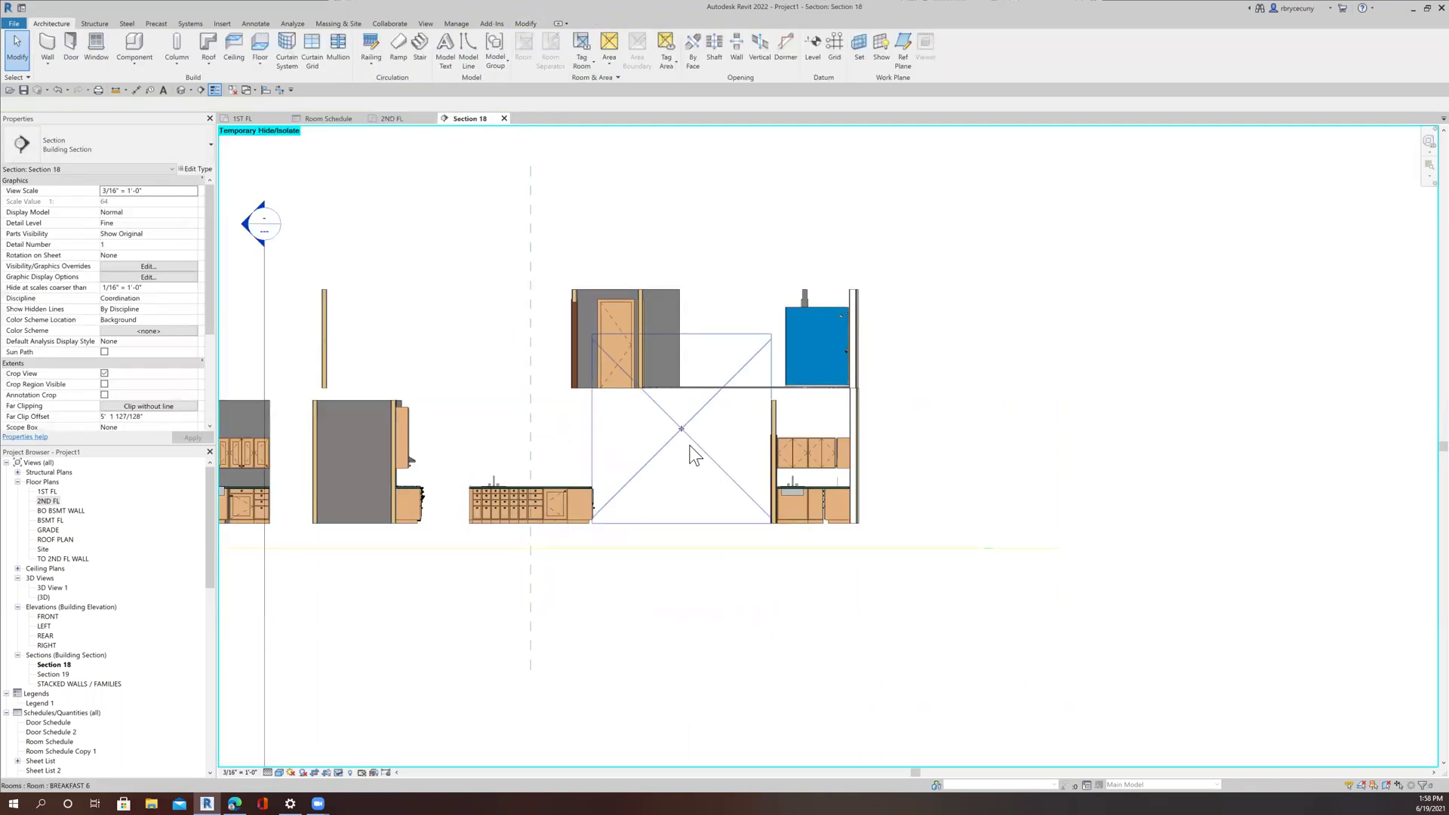
click(706, 458)
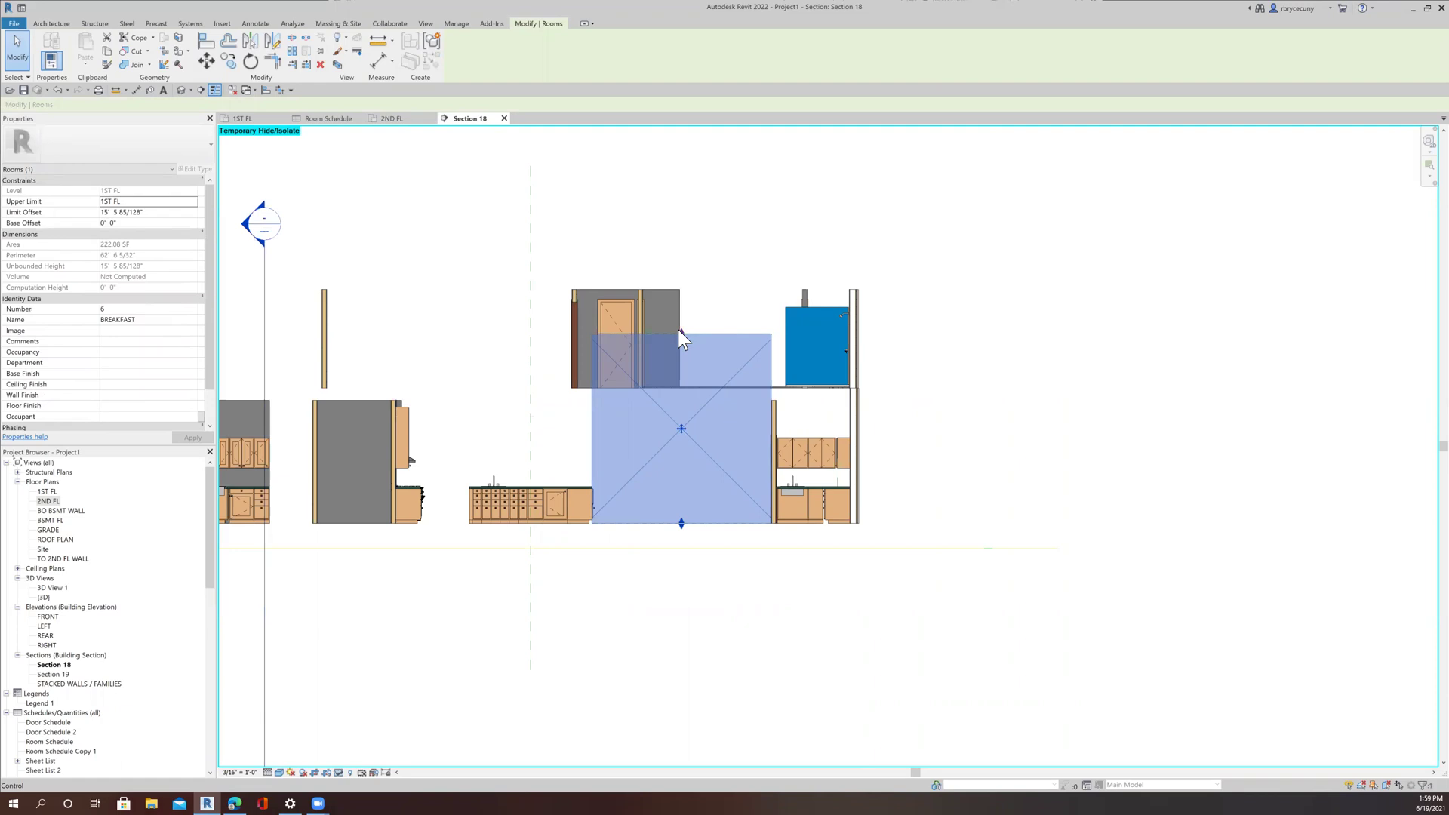
drag(681, 317, 681, 302)
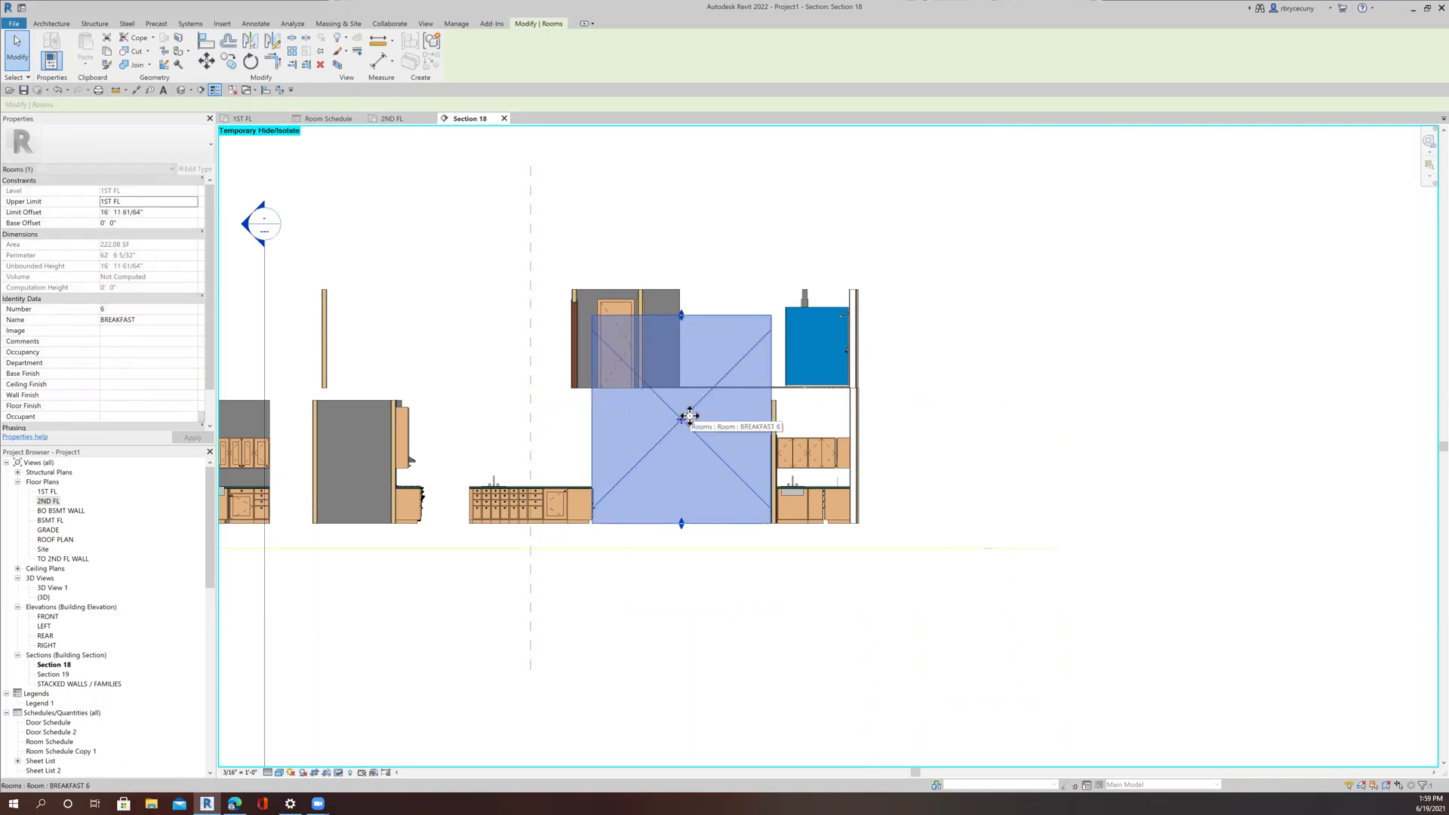
Return to the 2ND FL plan and set the BREAKFAST room's limit offset to 10' 0".
click(397, 121)
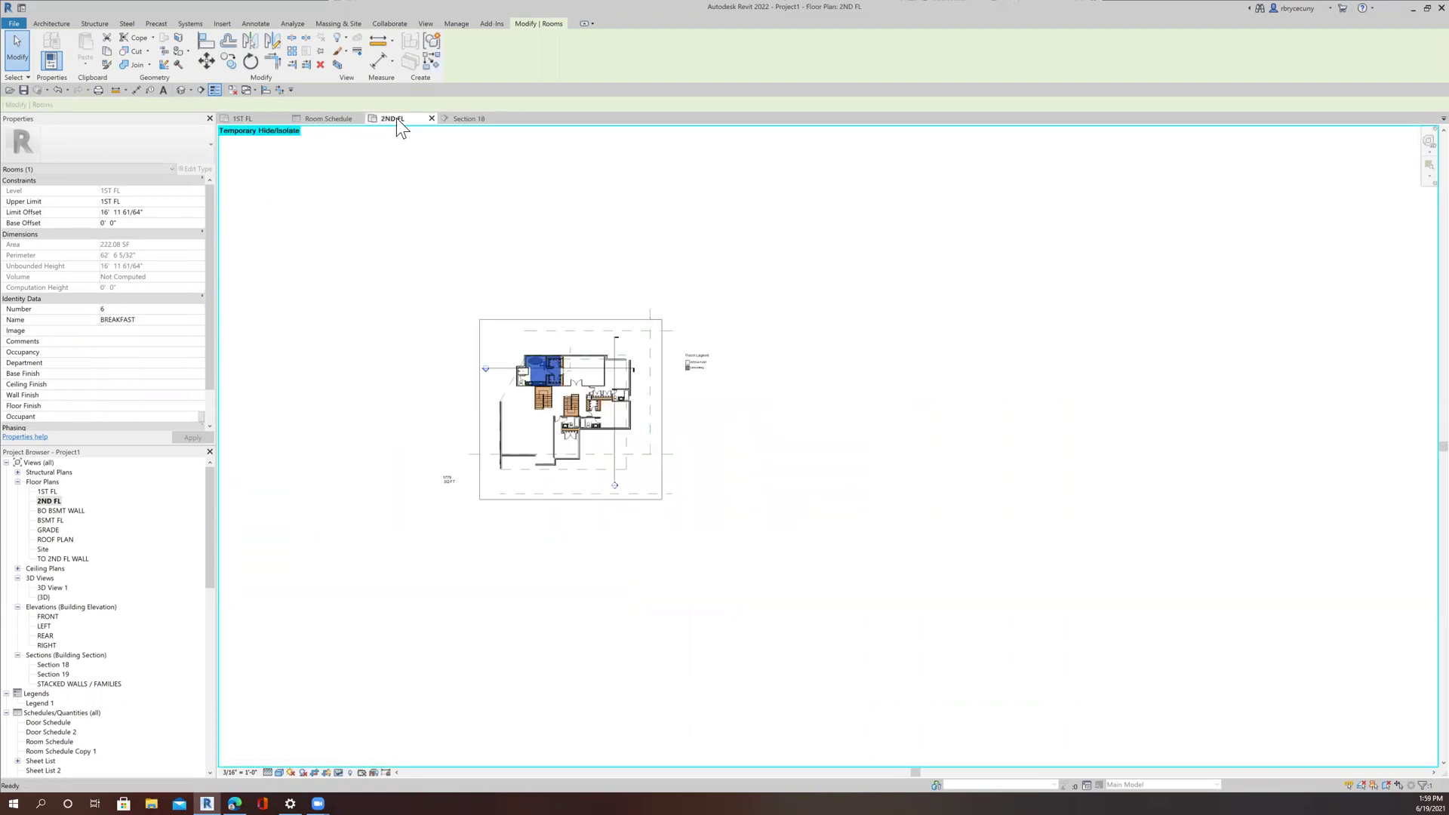
click(808, 475)
scroll(578, 378, up, 1)
scroll(577, 378, up, 3)
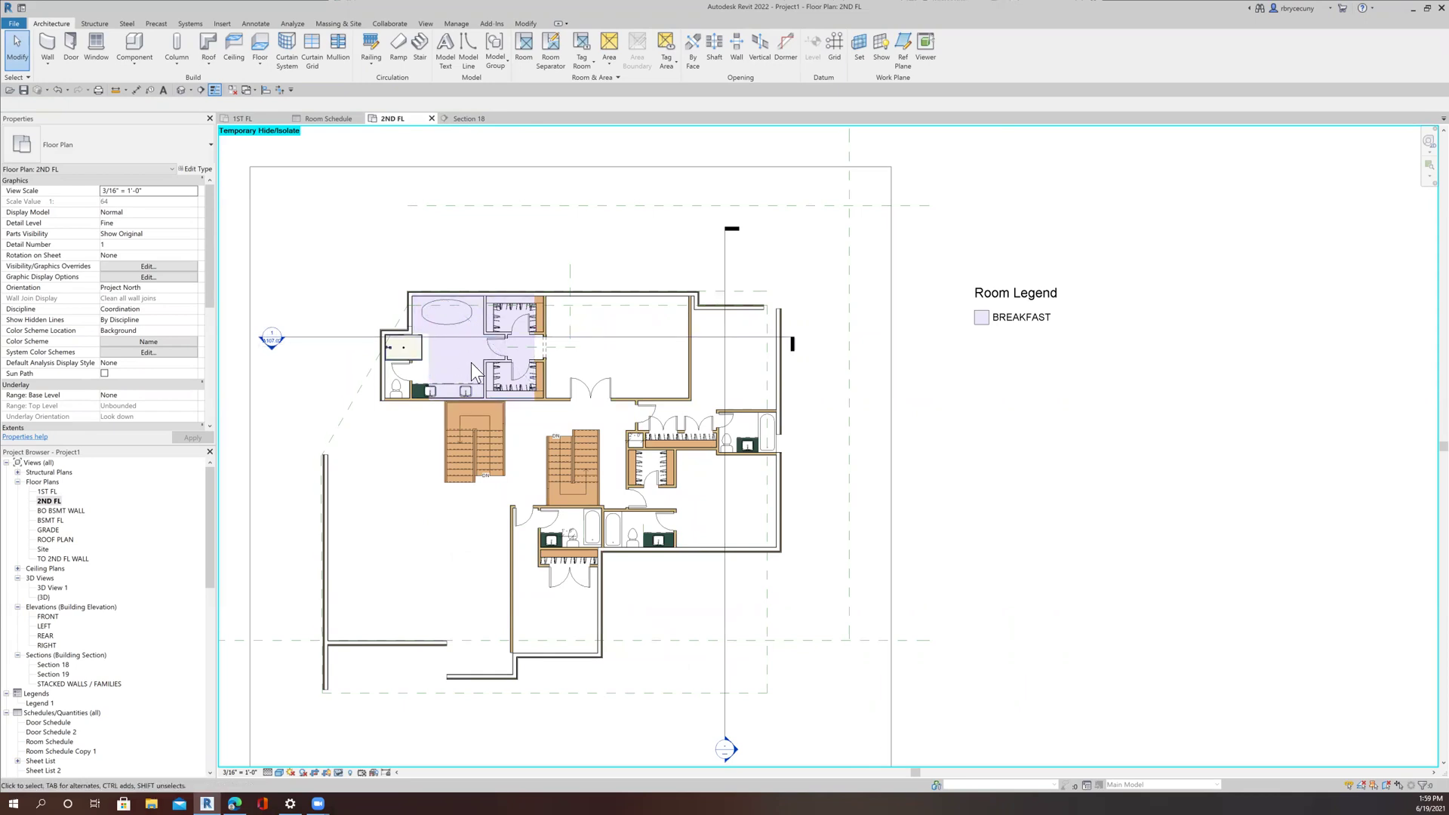
scroll(471, 362, down, 1)
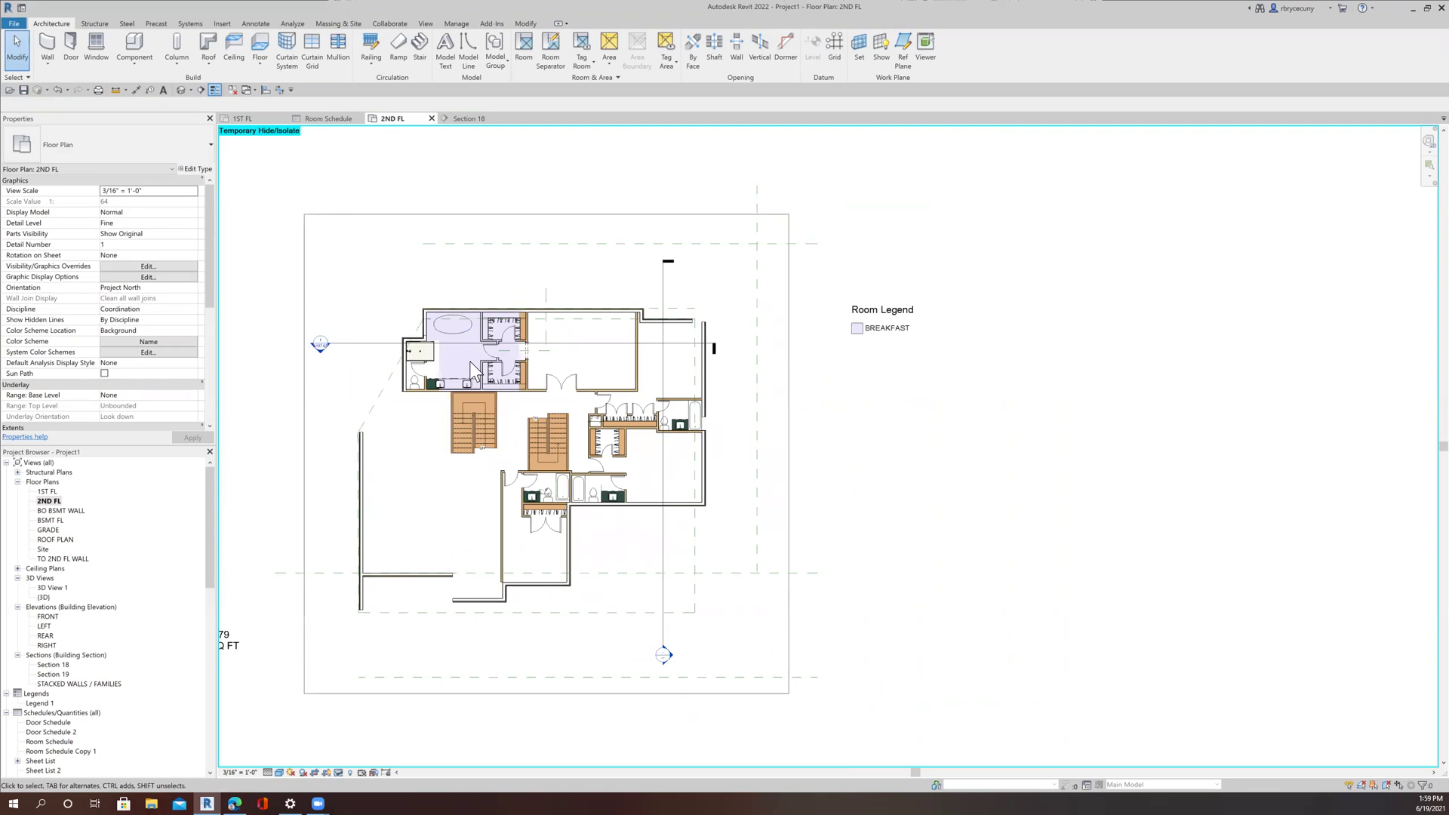
click(465, 359)
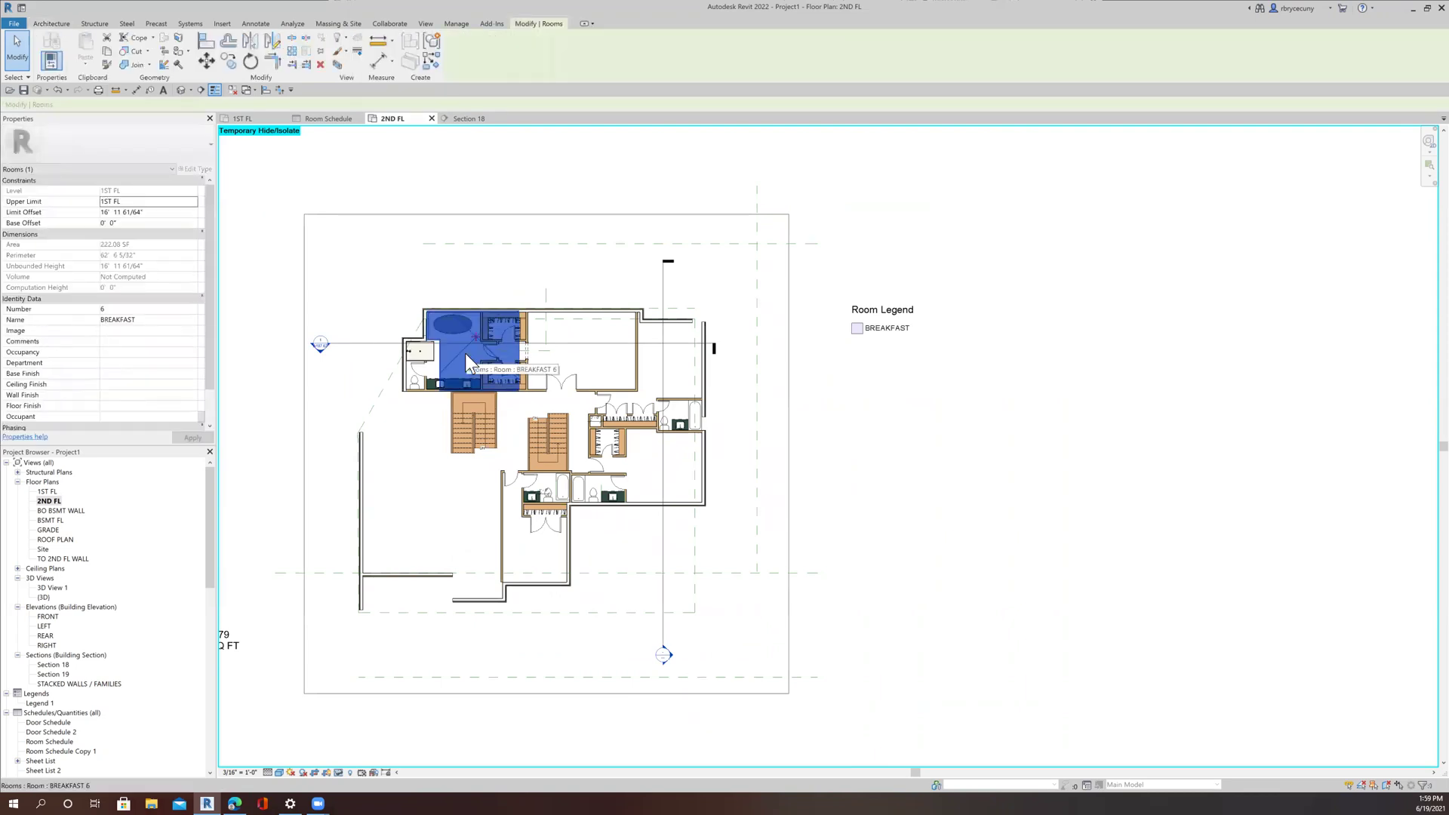
click(150, 212)
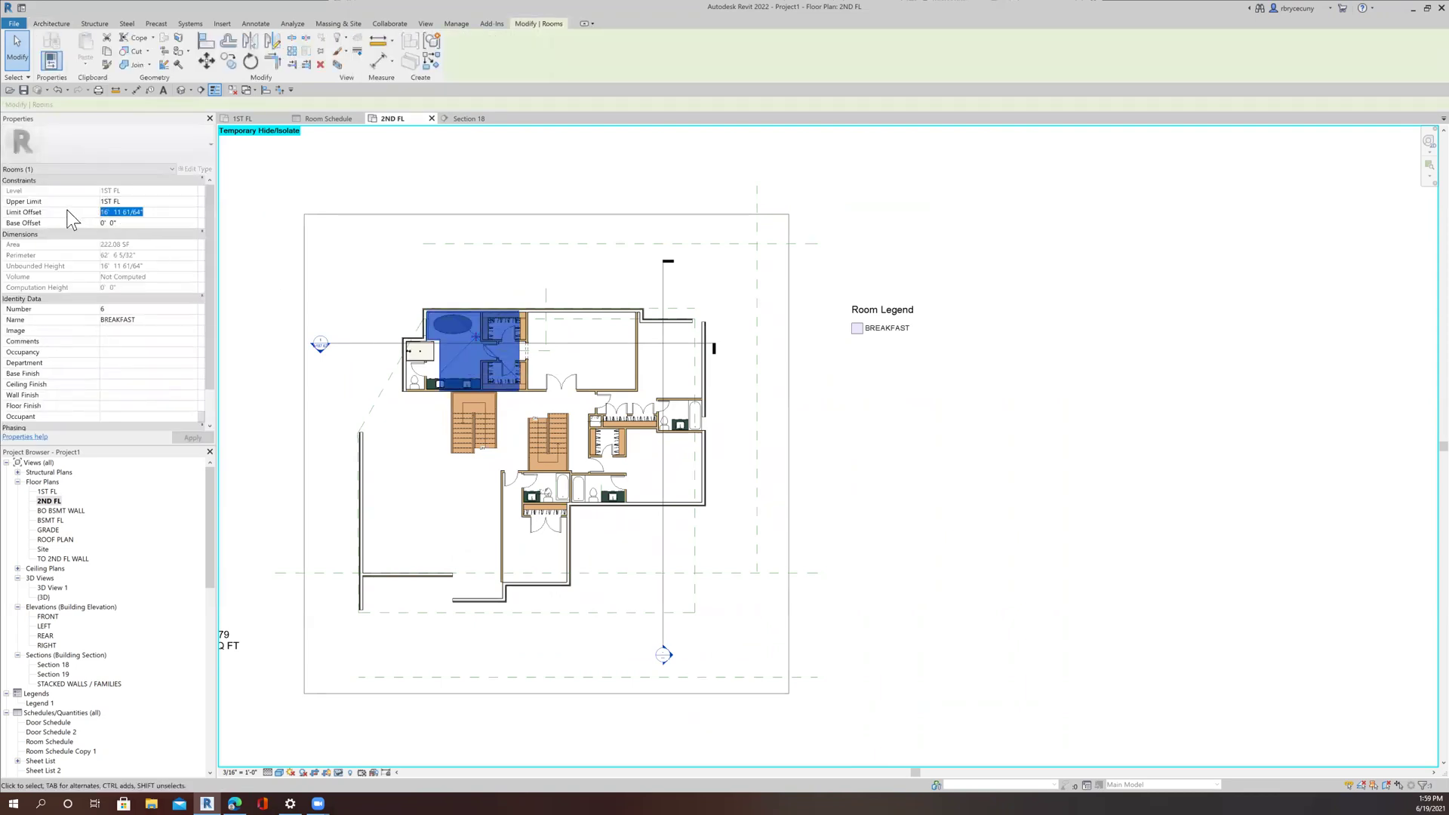
text(10)
key(Return)
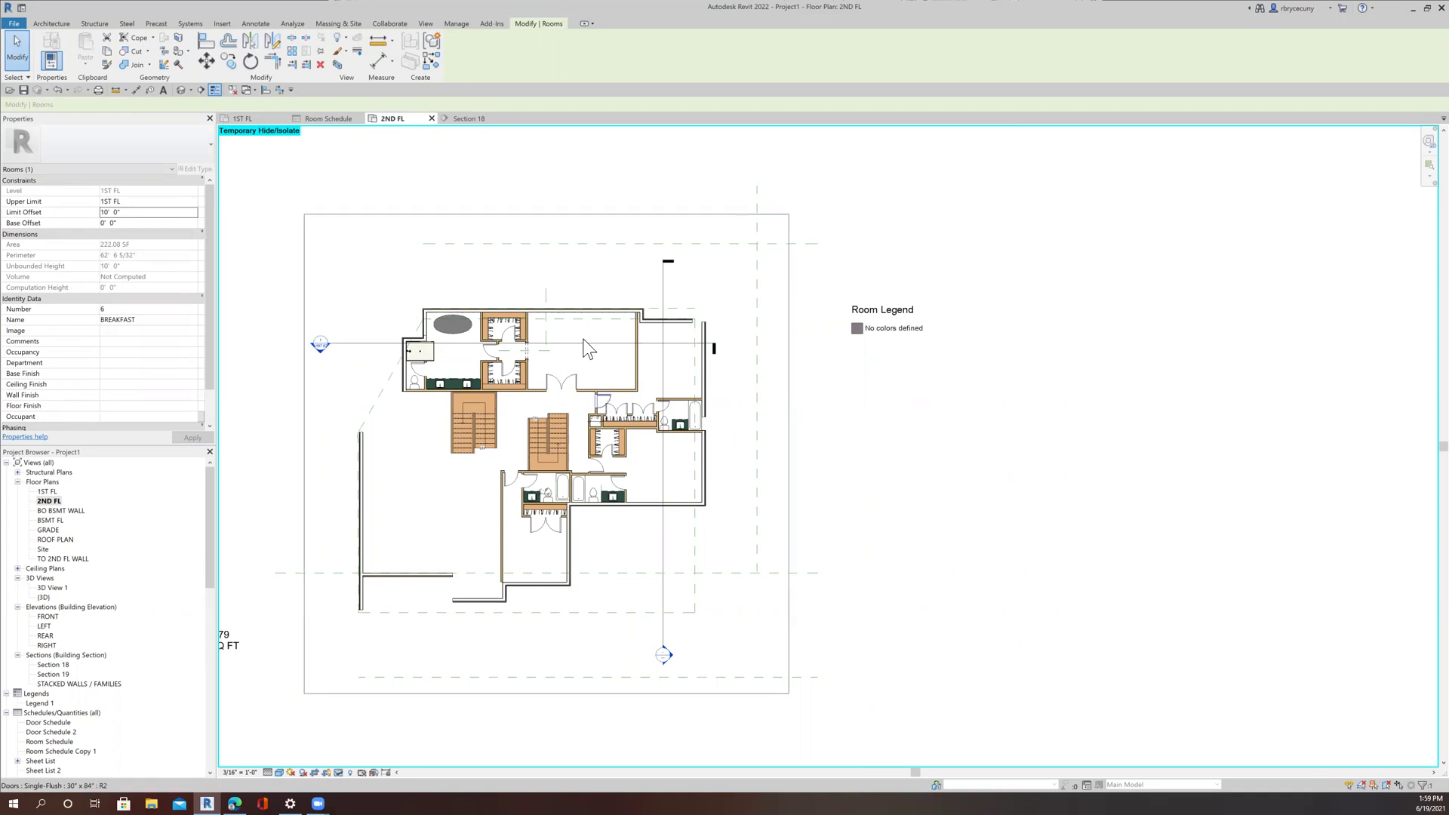
Examine the bathrooms, closets and bedrooms across the second-floor plan to see which spaces need rooms.
scroll(414, 361, up, 3)
scroll(453, 442, down, 1)
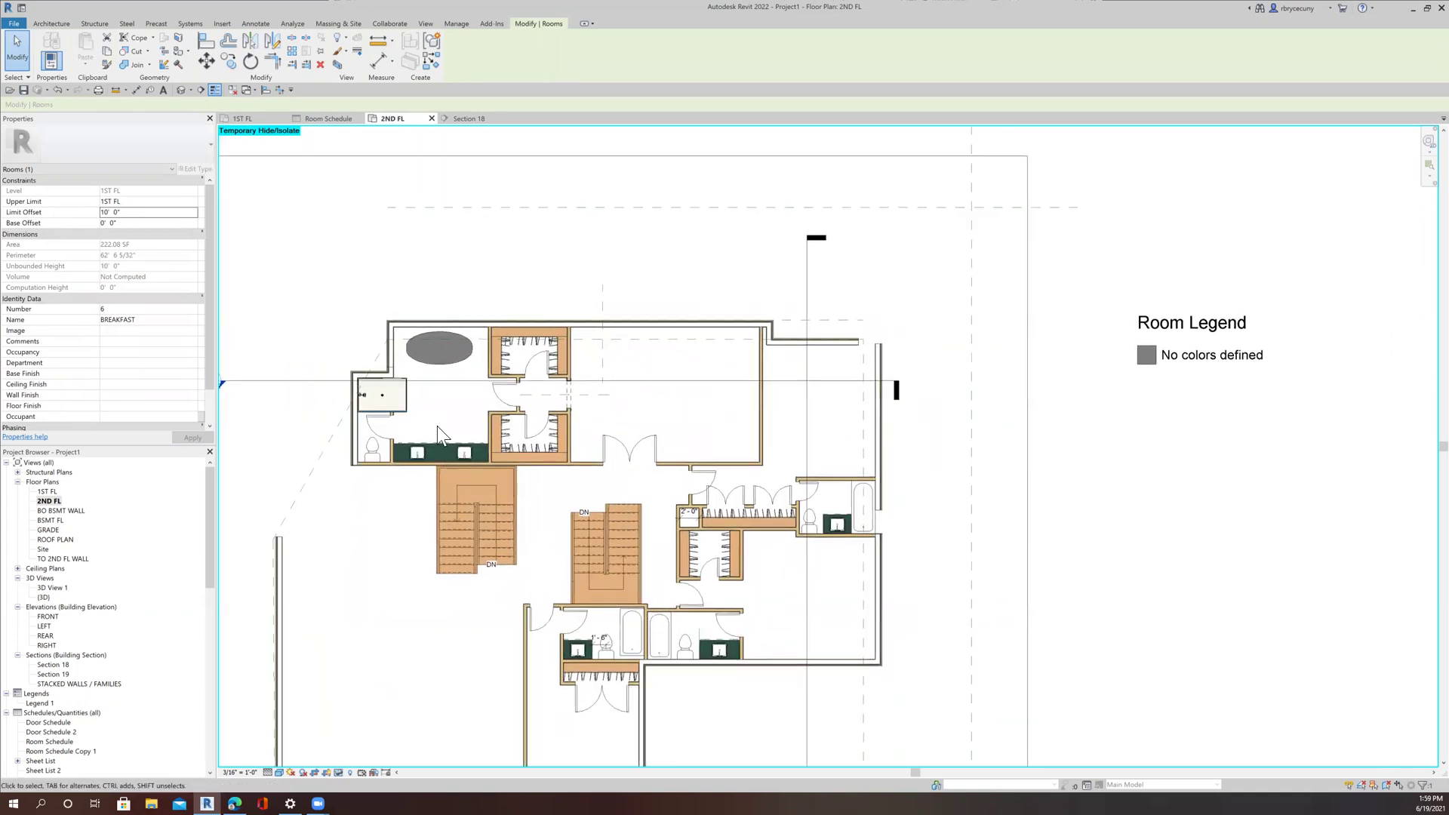
middle_drag(442, 437, 422, 475)
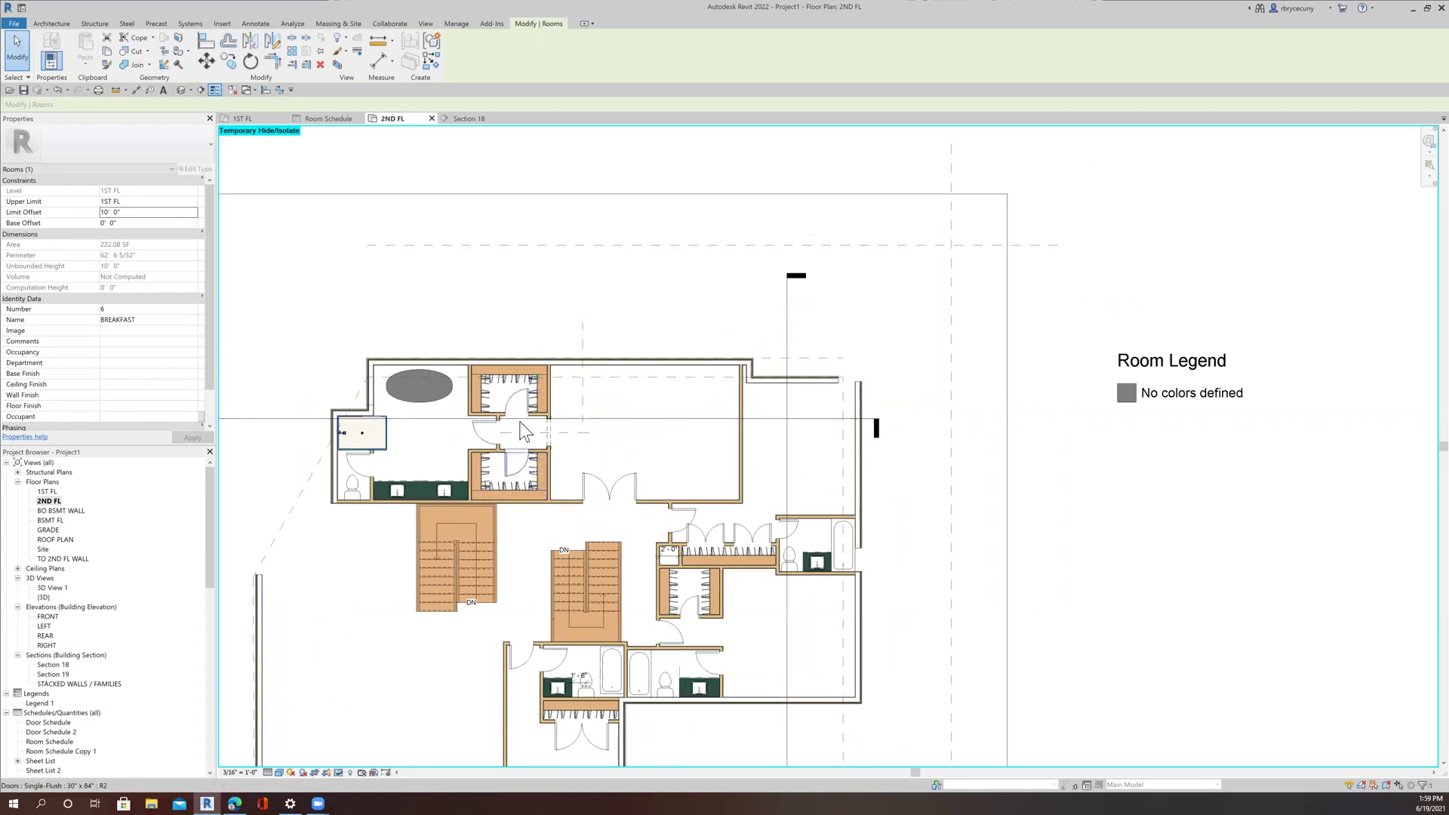
scroll(657, 438, down, 2)
middle_drag(657, 437, 601, 405)
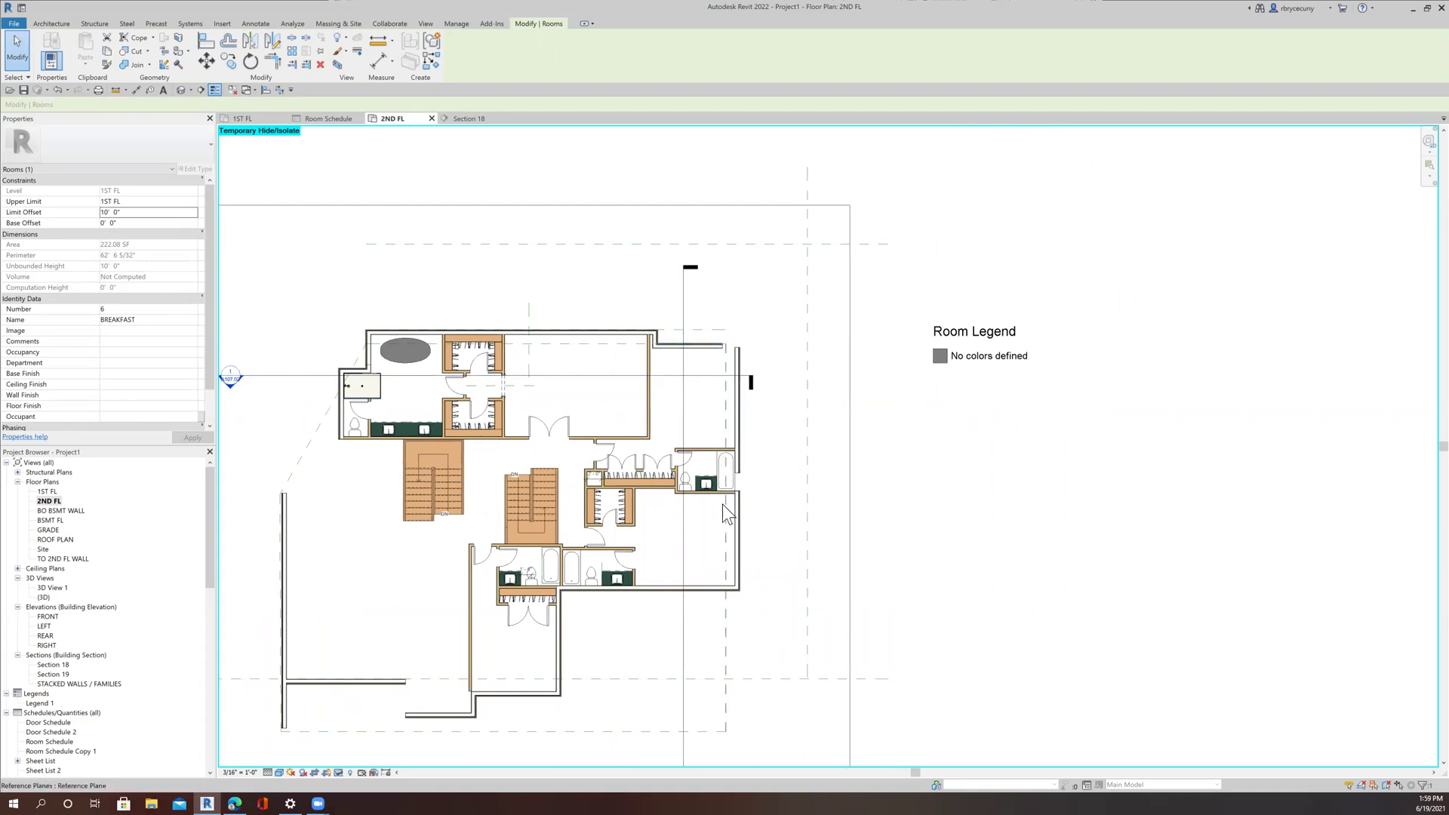
scroll(736, 518, up, 3)
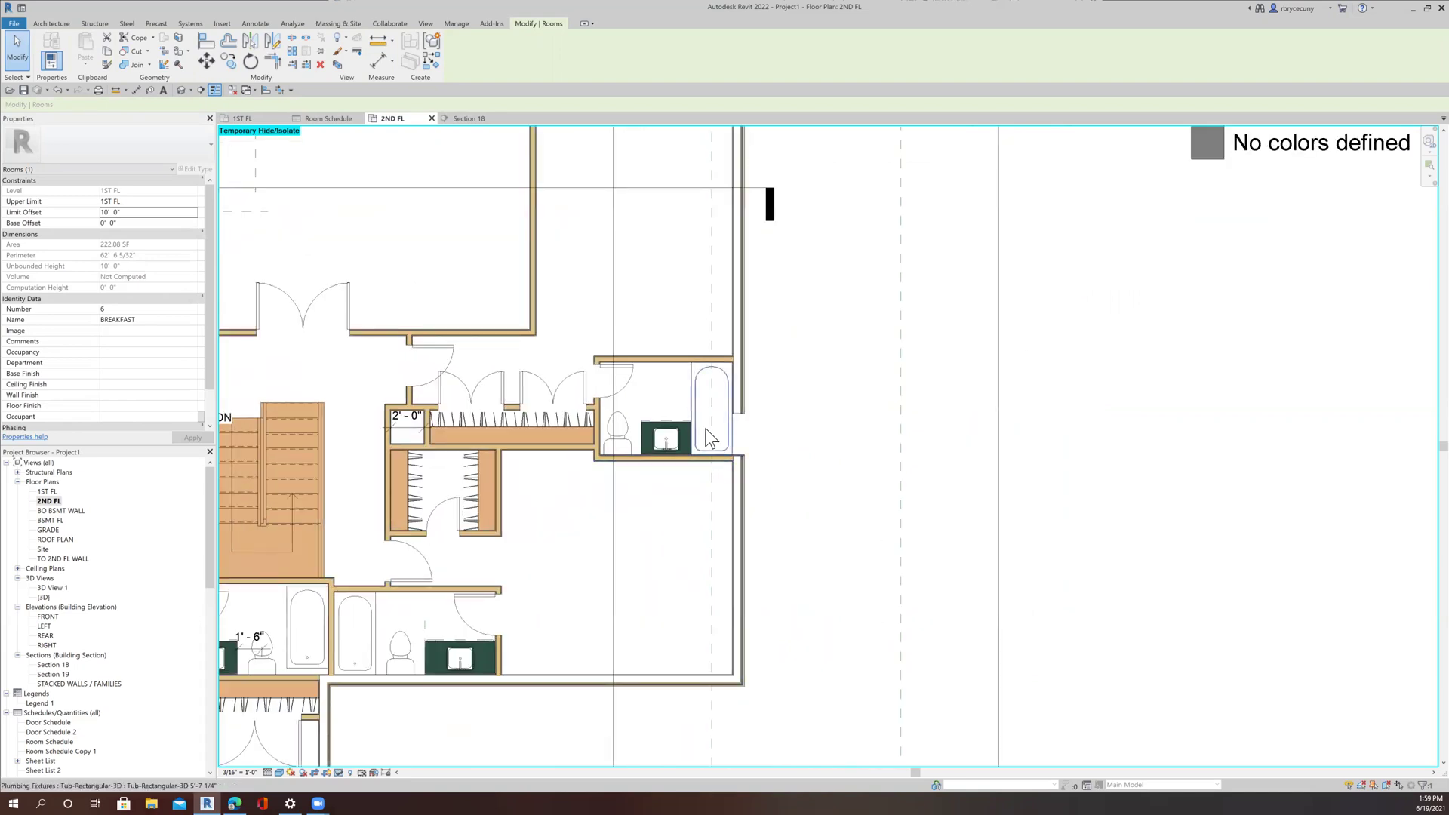
scroll(726, 446, down, 2)
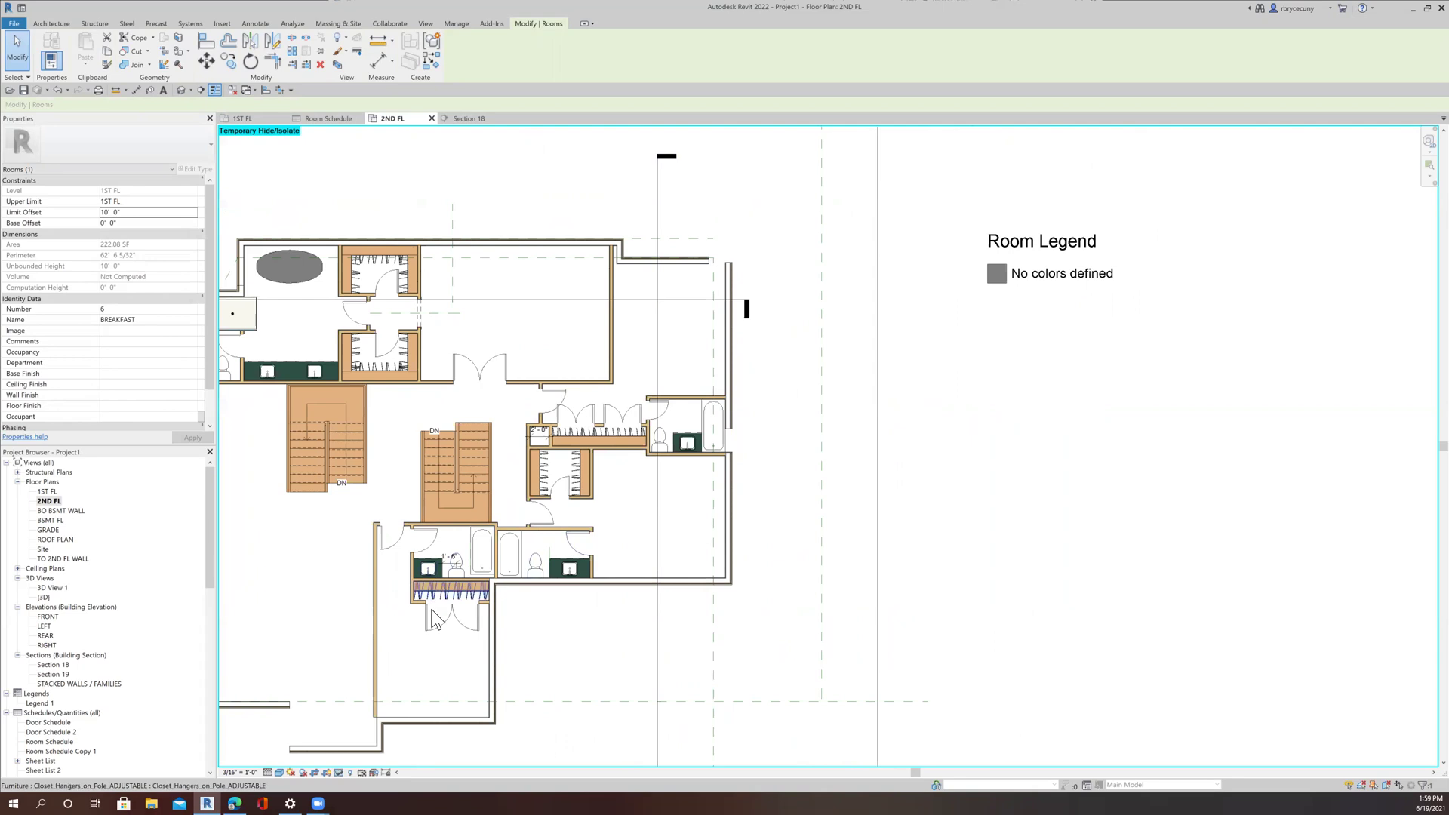
middle_drag(389, 703, 469, 643)
scroll(458, 623, up, 3)
scroll(458, 623, down, 3)
middle_drag(501, 571, 543, 696)
middle_drag(248, 311, 255, 390)
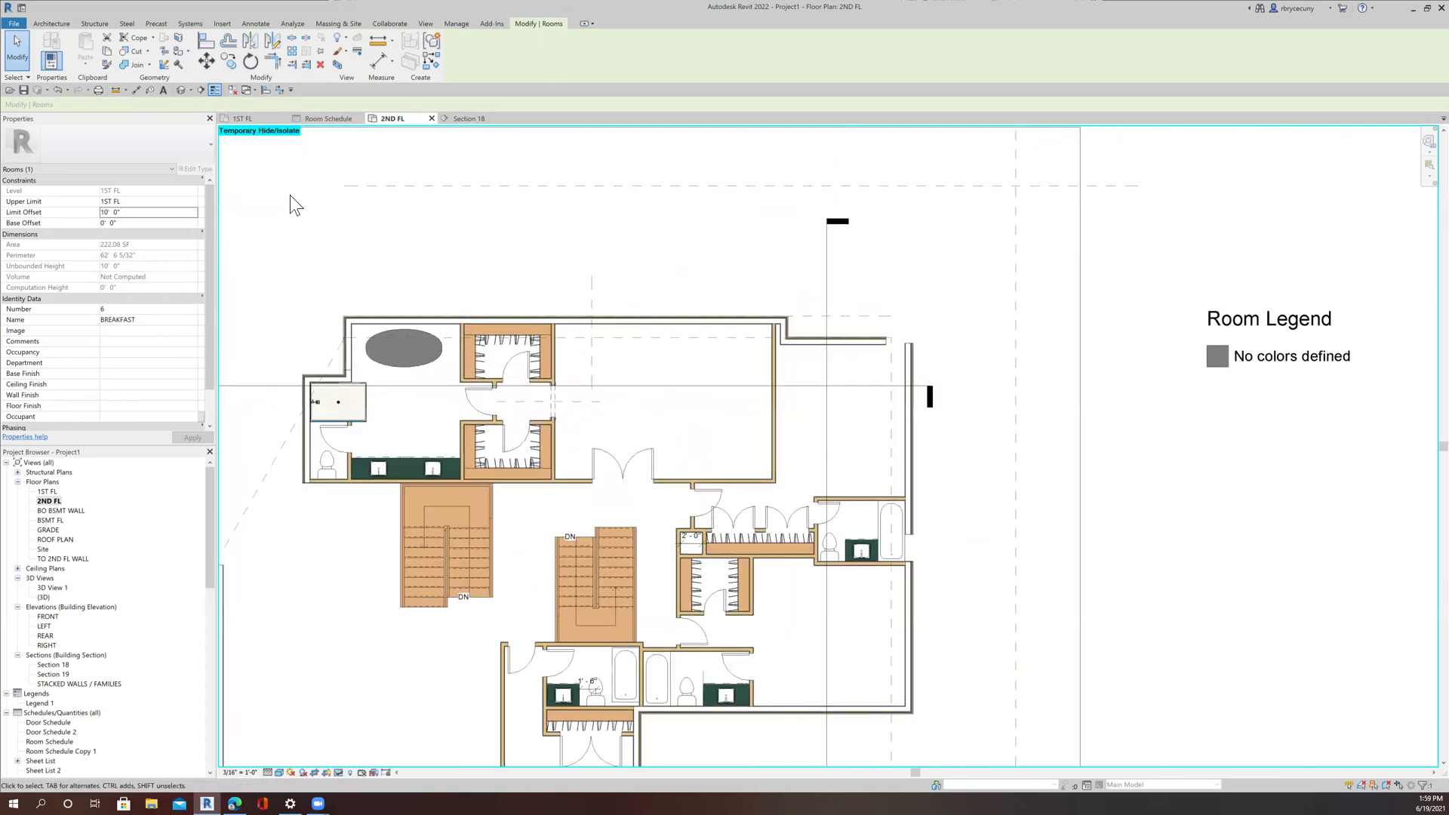
Place tagged rooms in the large bathroom with the oval tub, its two closets and the adjoining double-door bedroom.
click(59, 22)
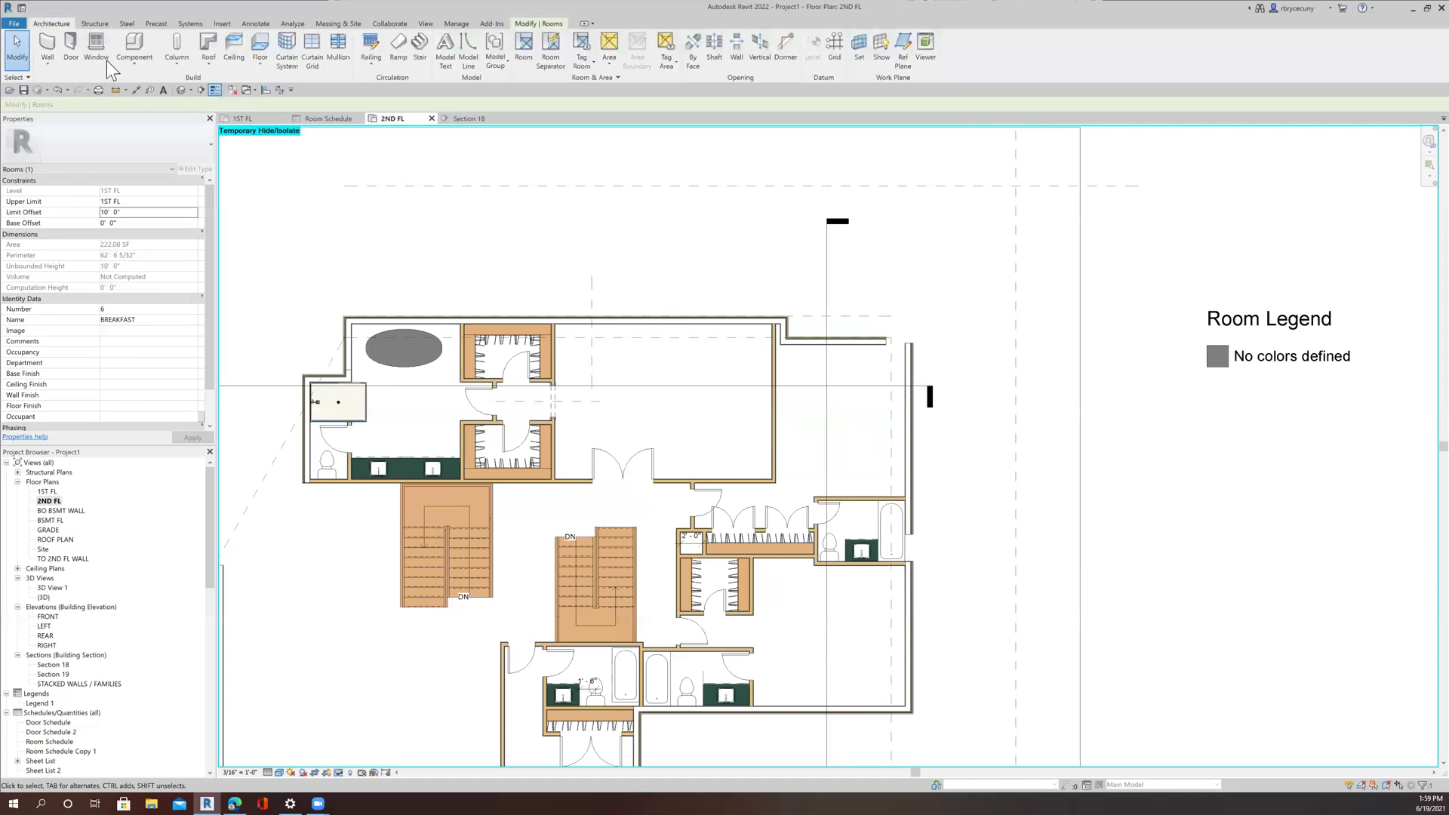
click(523, 47)
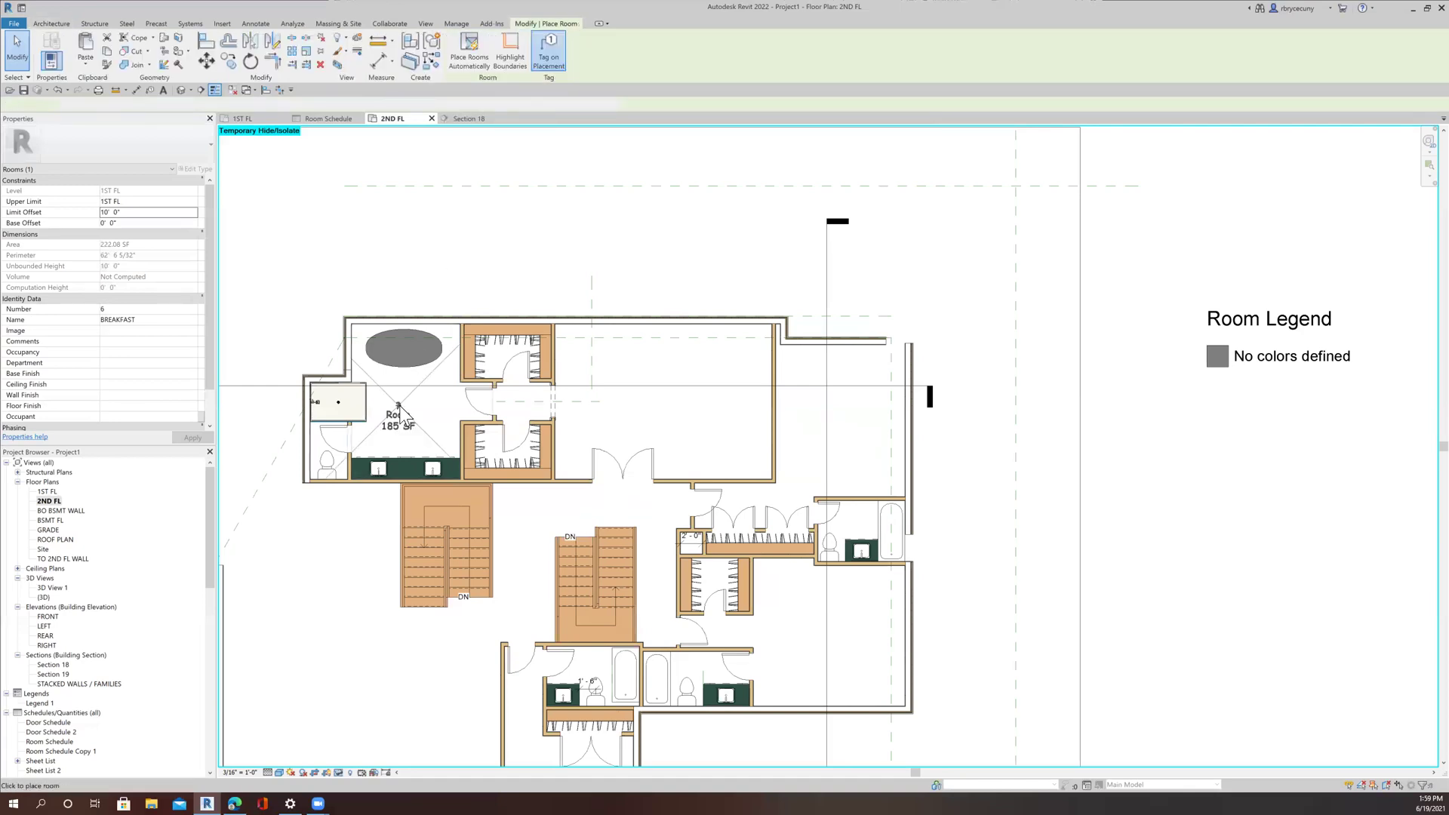
click(408, 398)
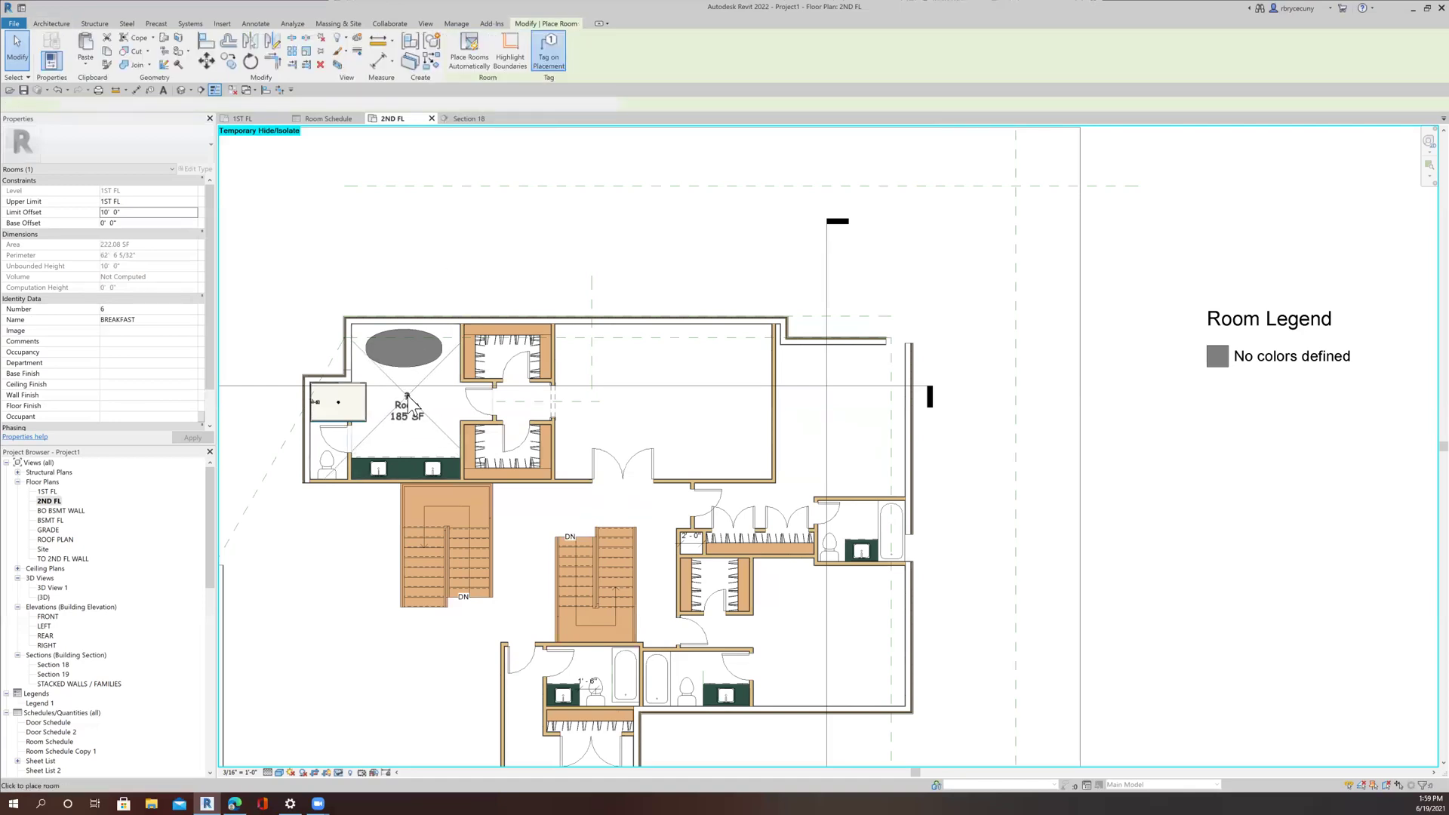
click(506, 363)
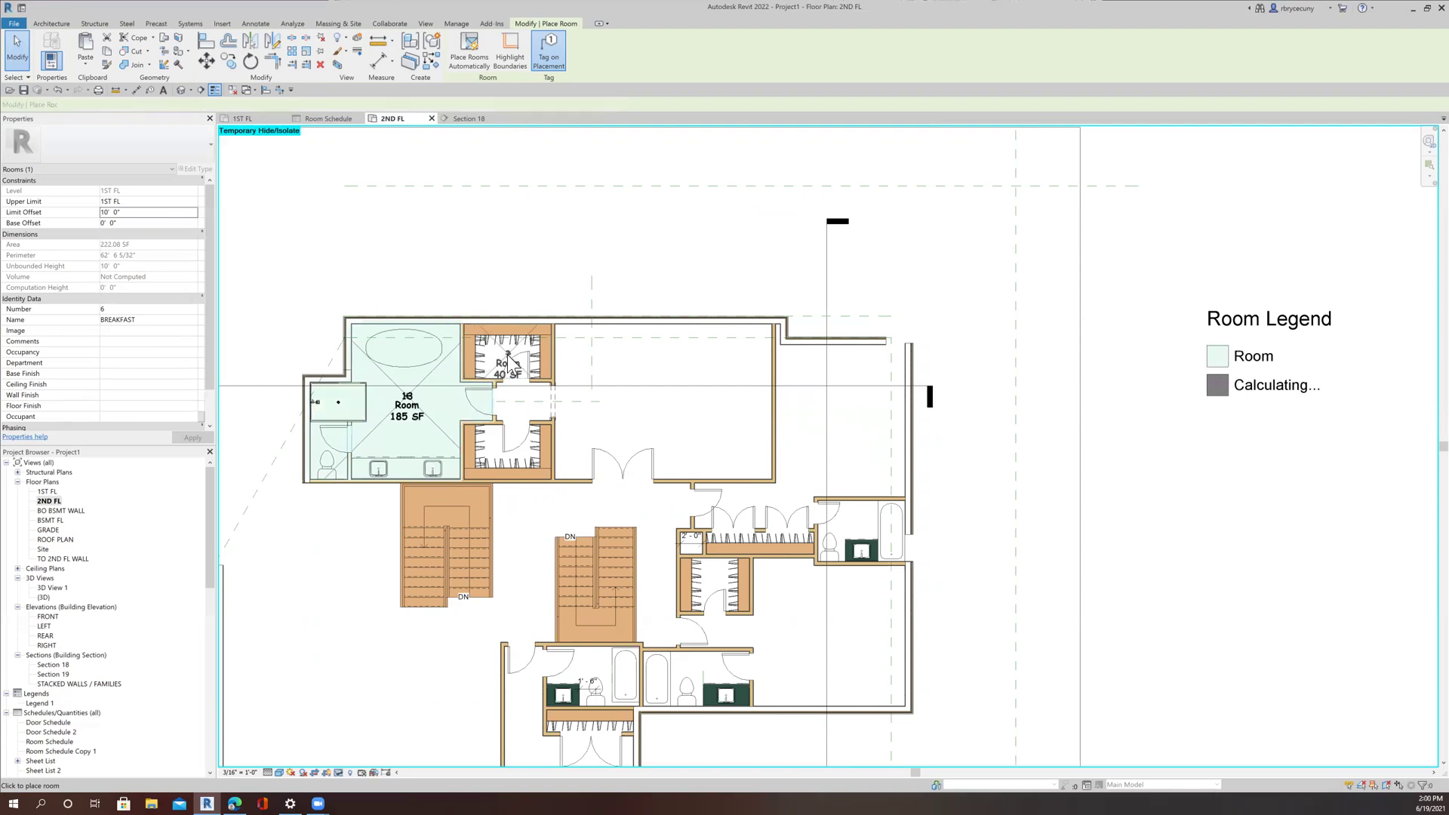
click(510, 442)
click(668, 412)
Place tagged rooms in the two lower bedrooms, their bathrooms and the walk-in closet, and end room placement.
middle_drag(835, 413, 801, 232)
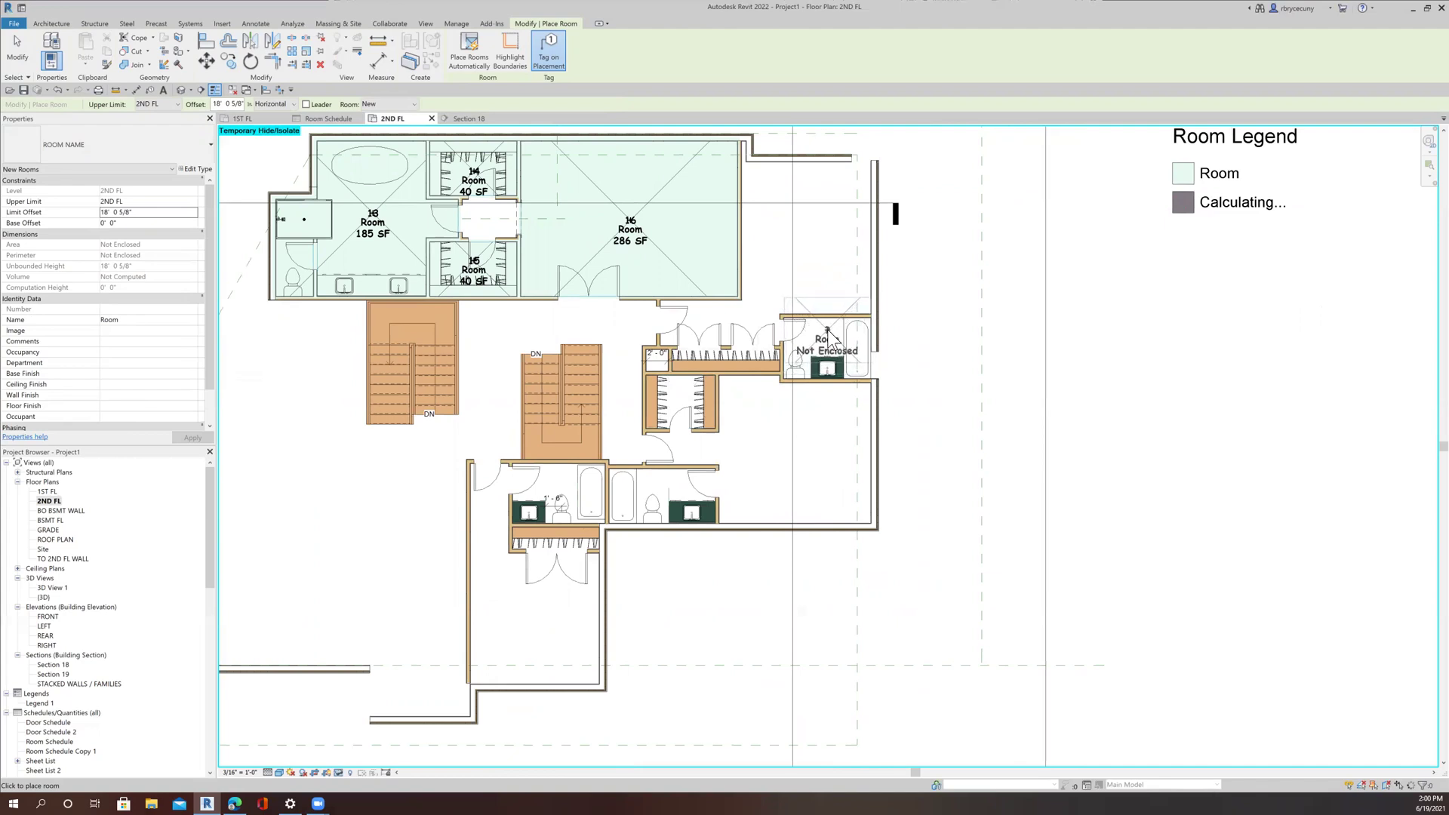
click(790, 466)
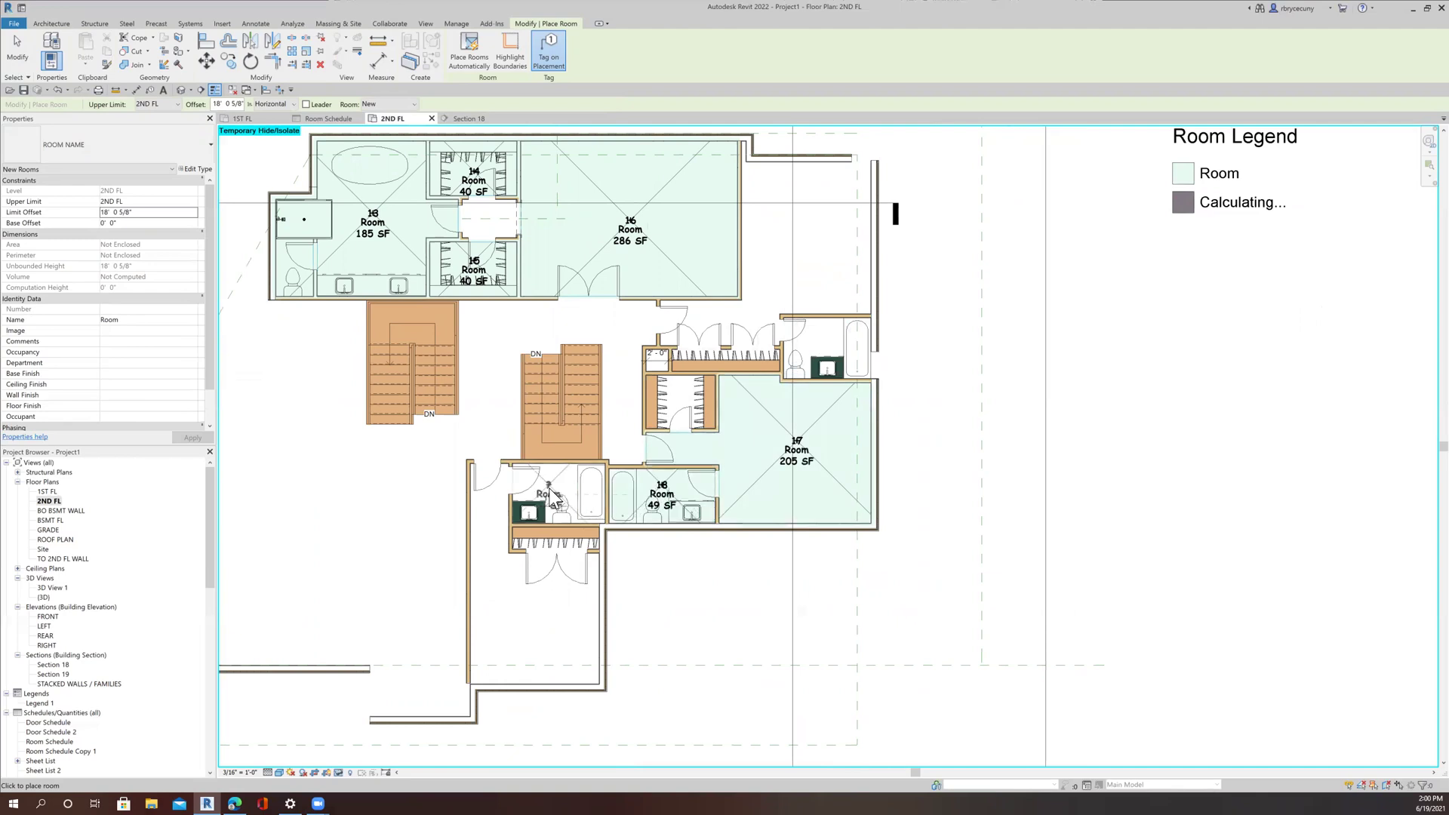
click(539, 626)
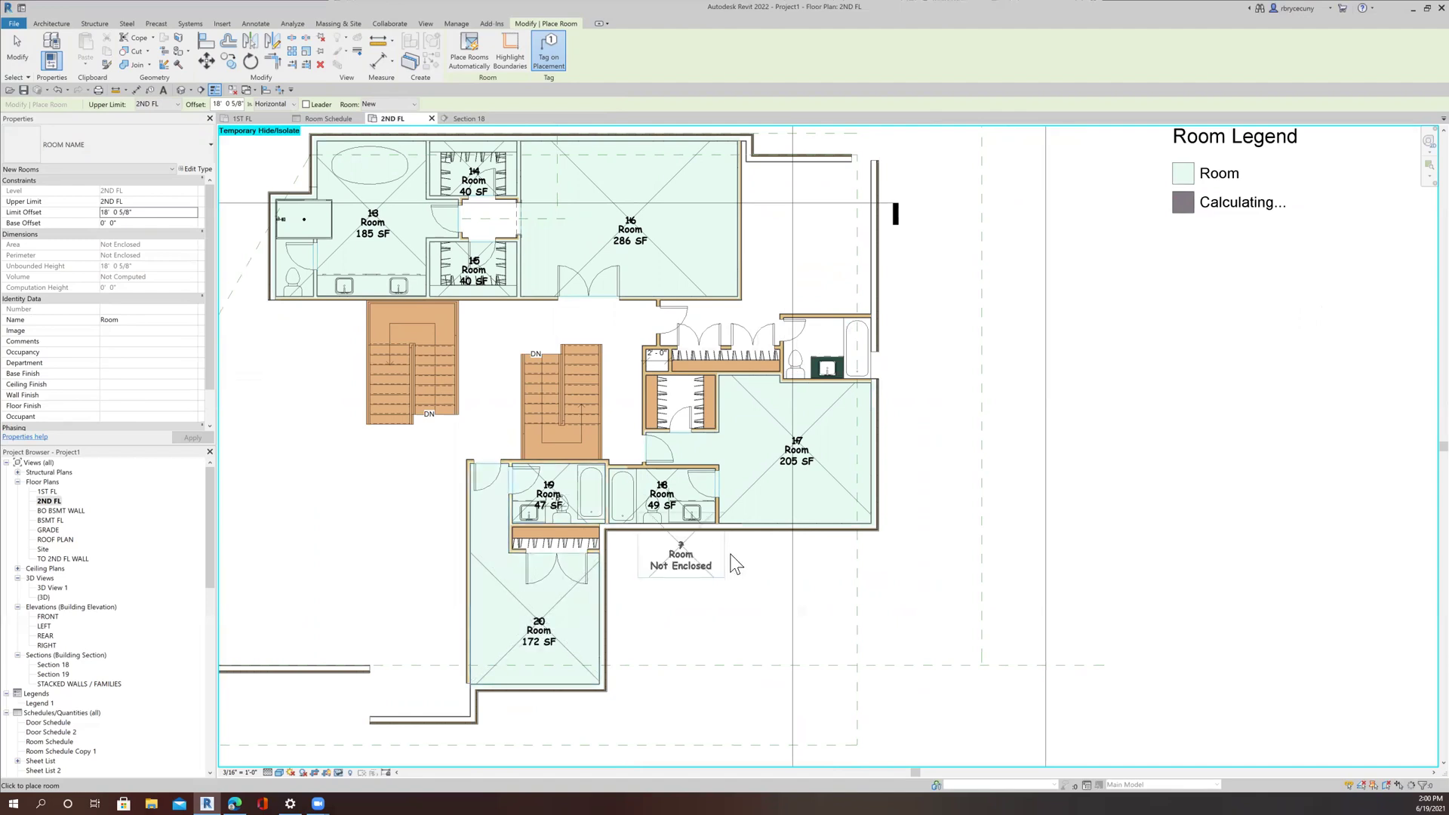
scroll(731, 566, down, 2)
scroll(698, 423, up, 2)
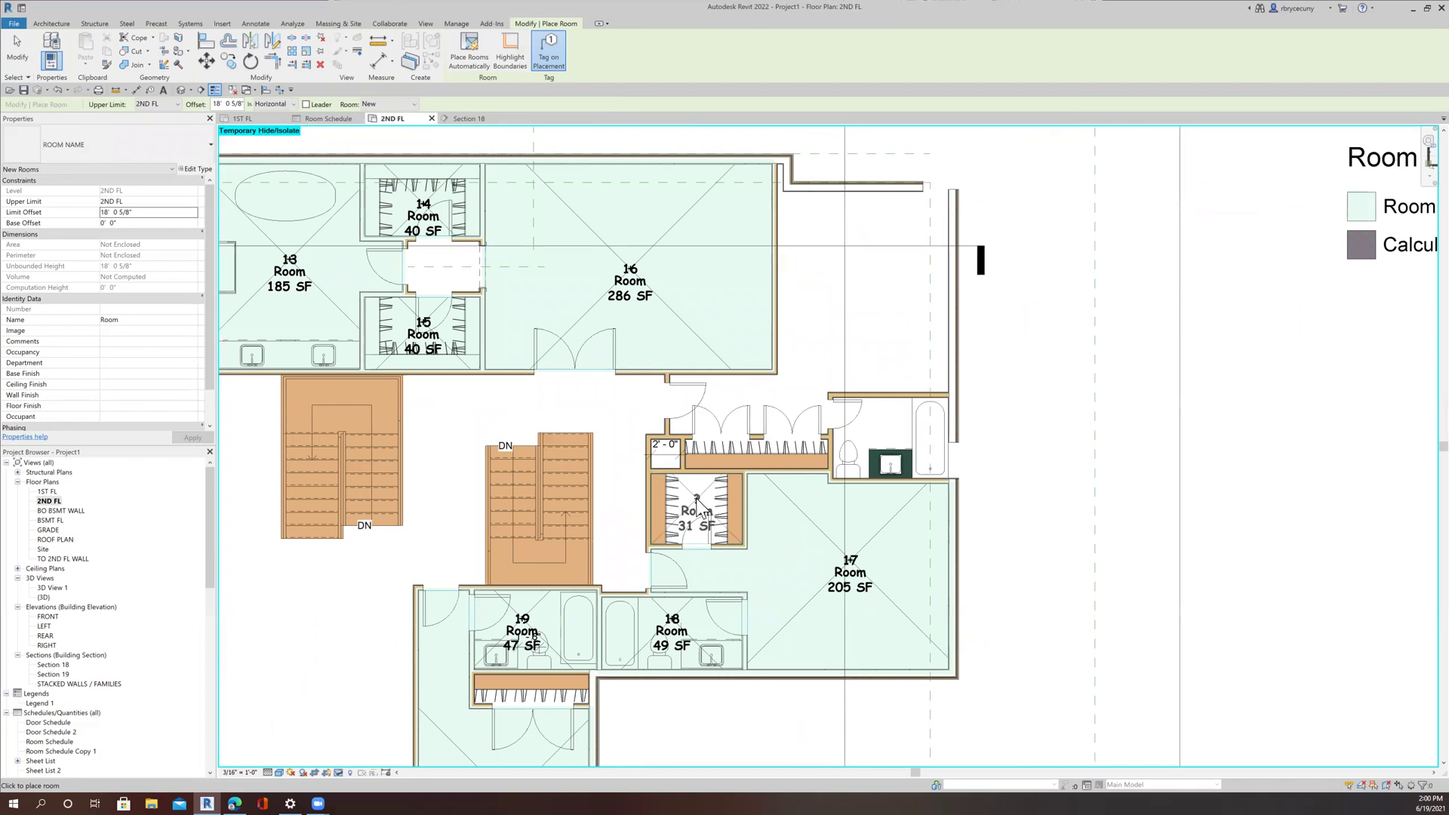
click(698, 507)
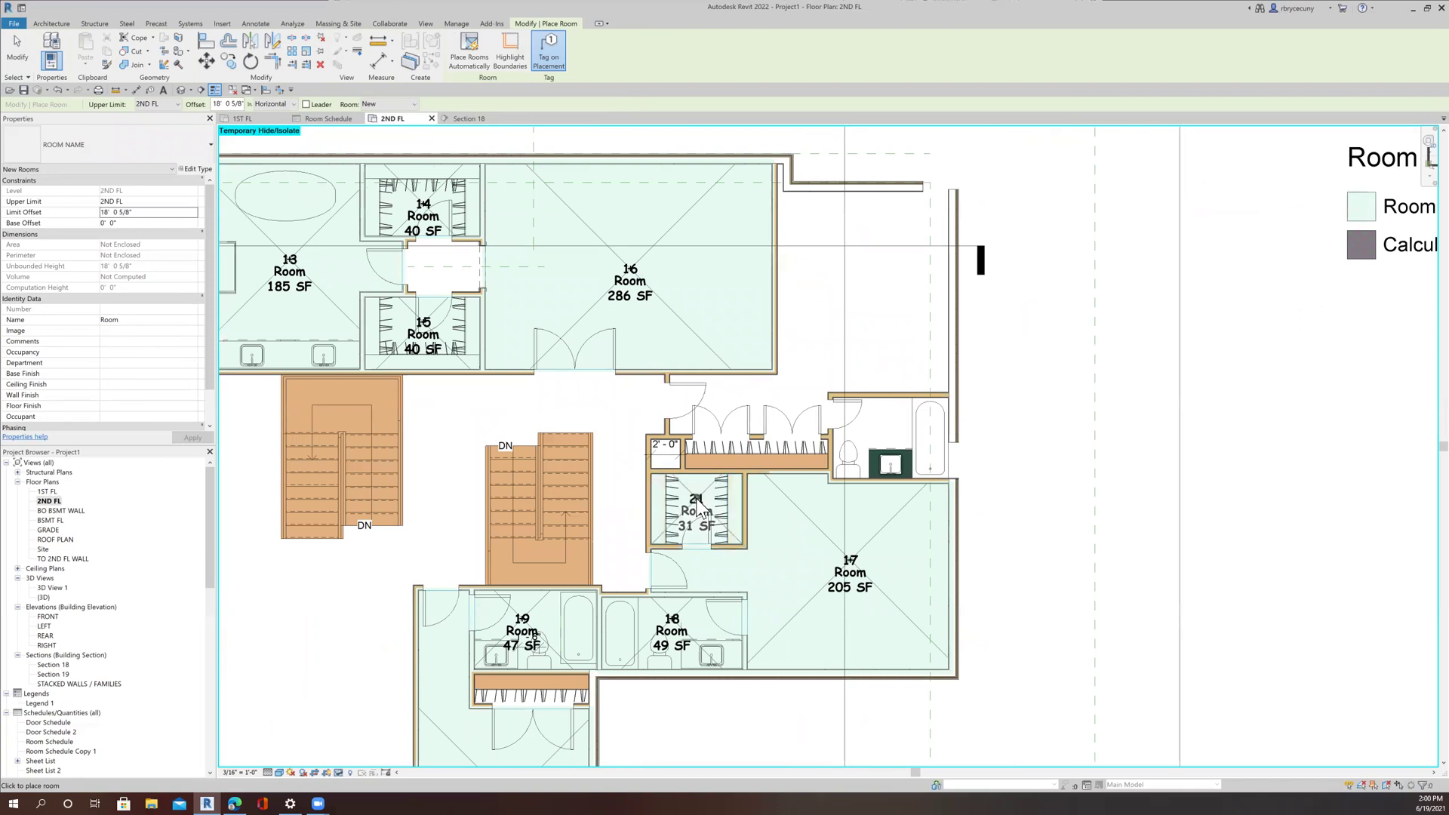
click(15, 57)
Inspect the exterior walls around the upper-right bedroom and its bathroom for gaps, and check the stacked wall's properties.
scroll(932, 191, up, 2)
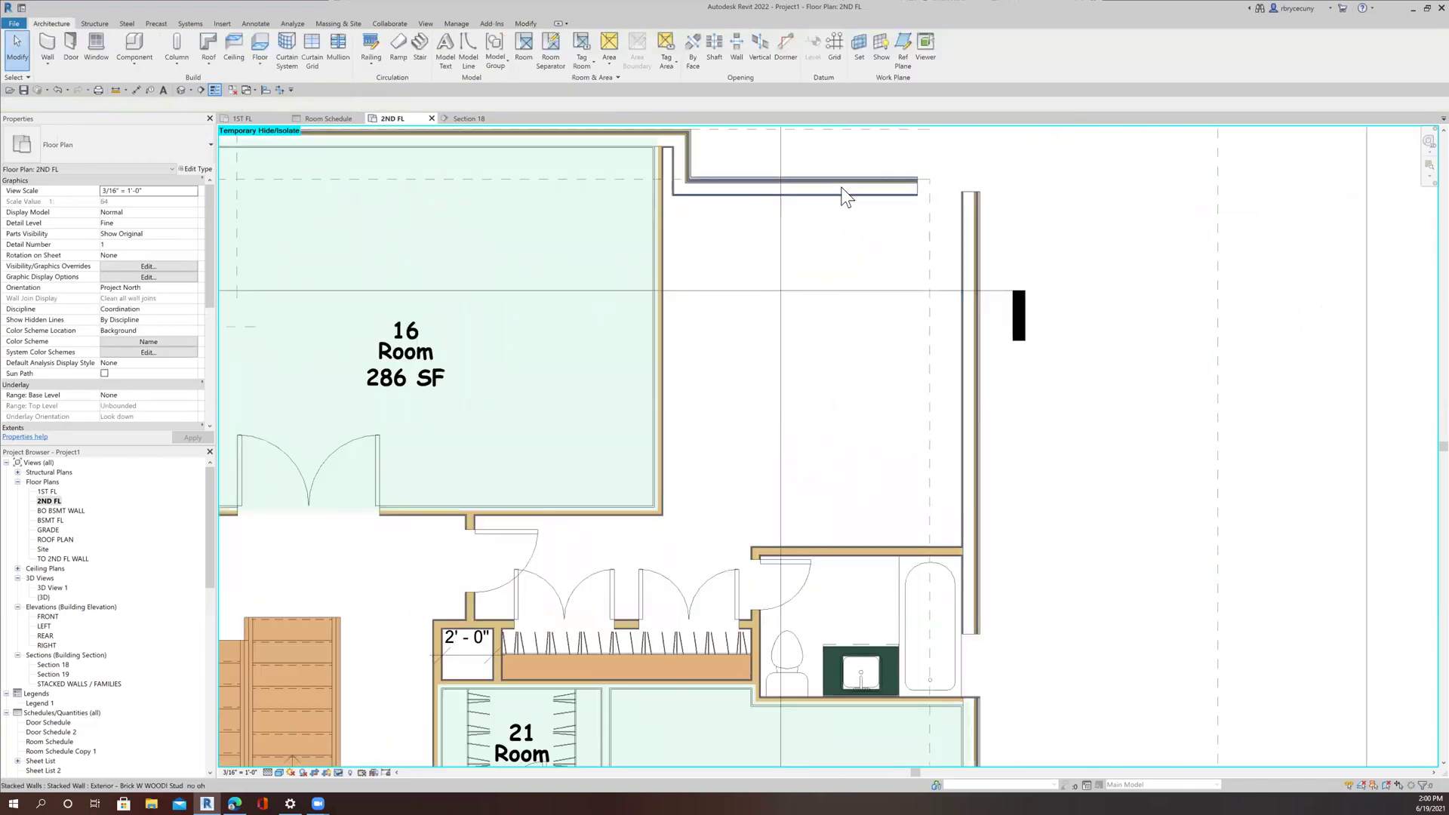
scroll(923, 212, down, 2)
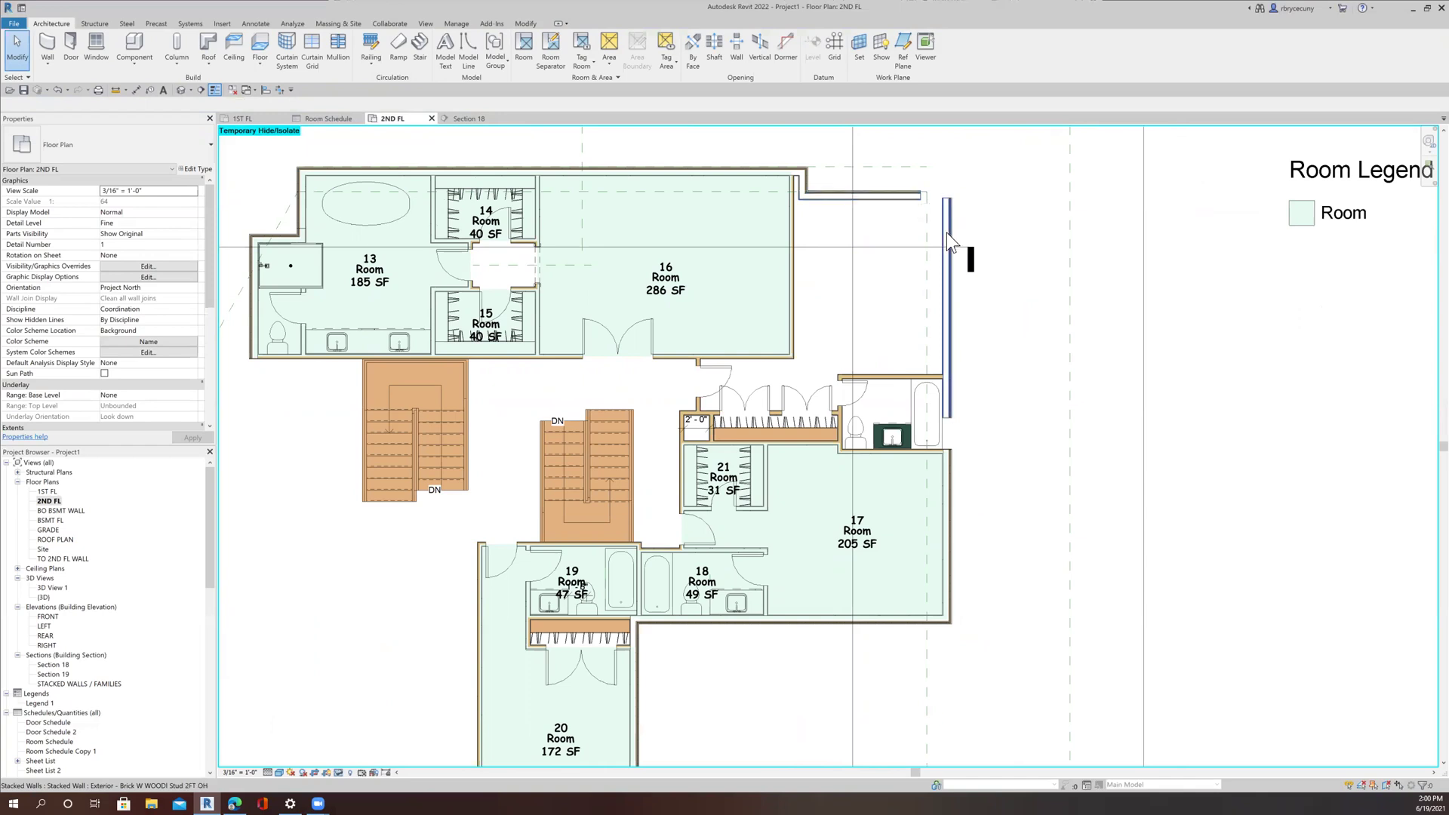
scroll(929, 204, up, 3)
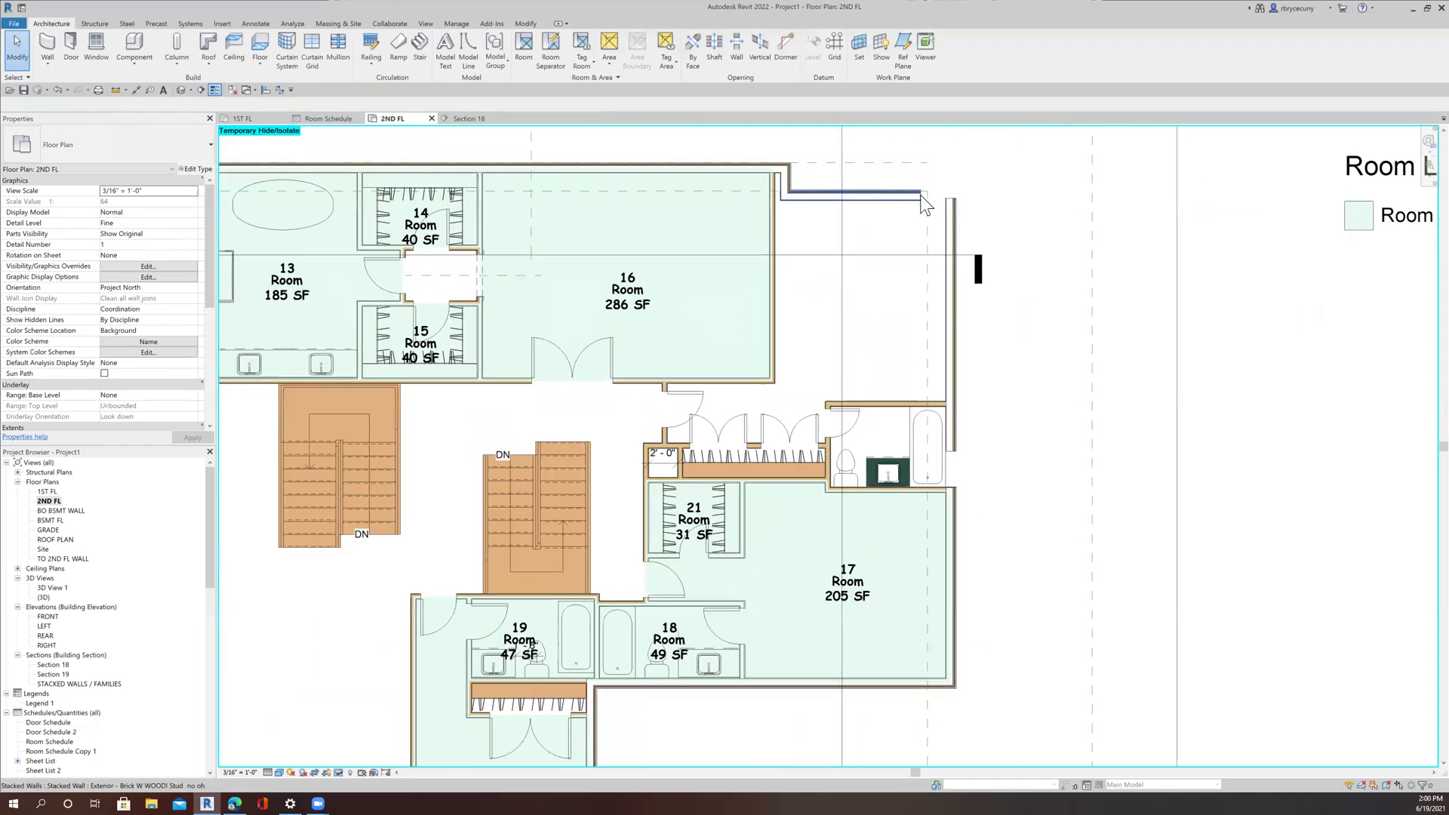
click(979, 240)
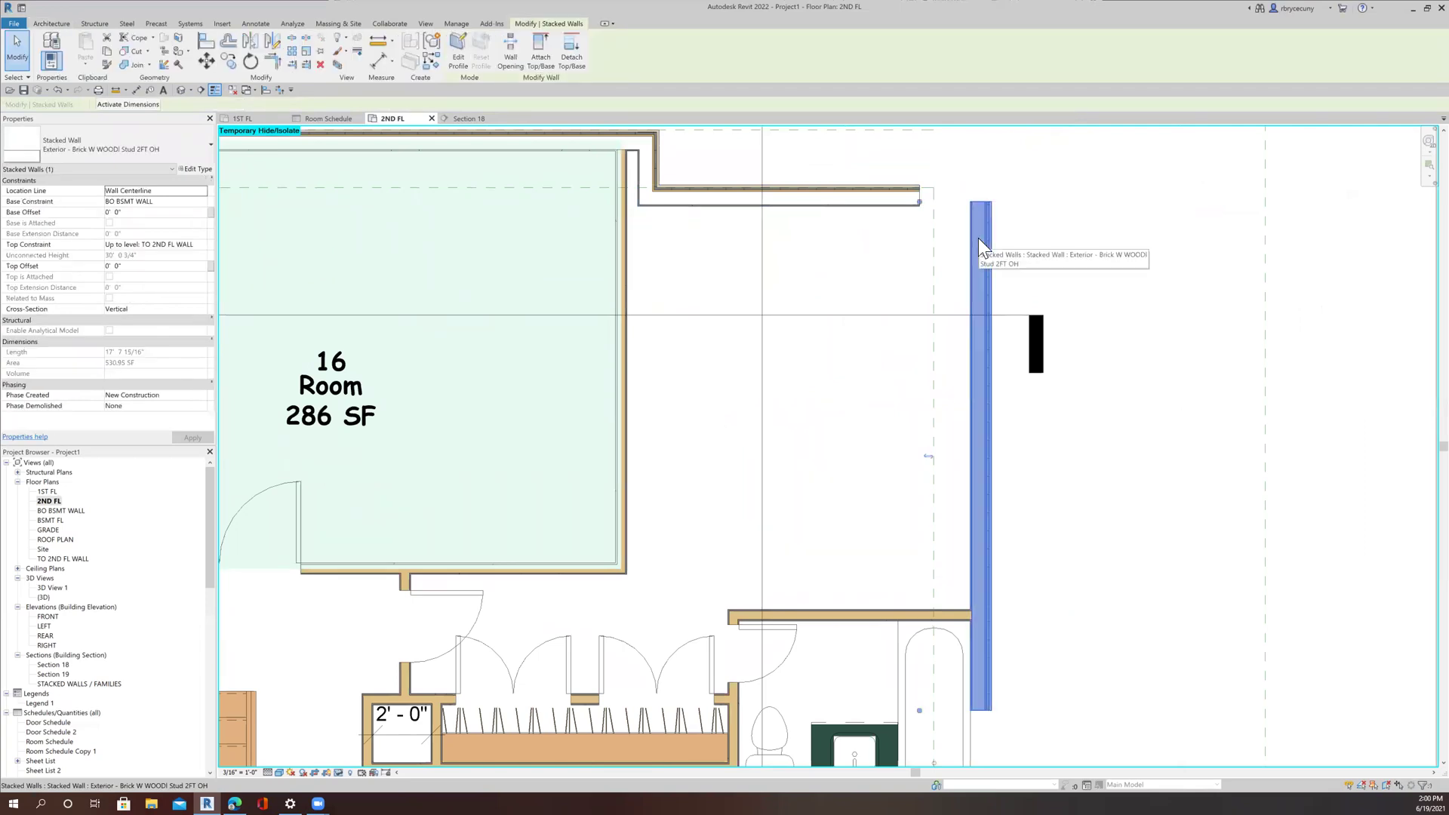
scroll(979, 238, down, 4)
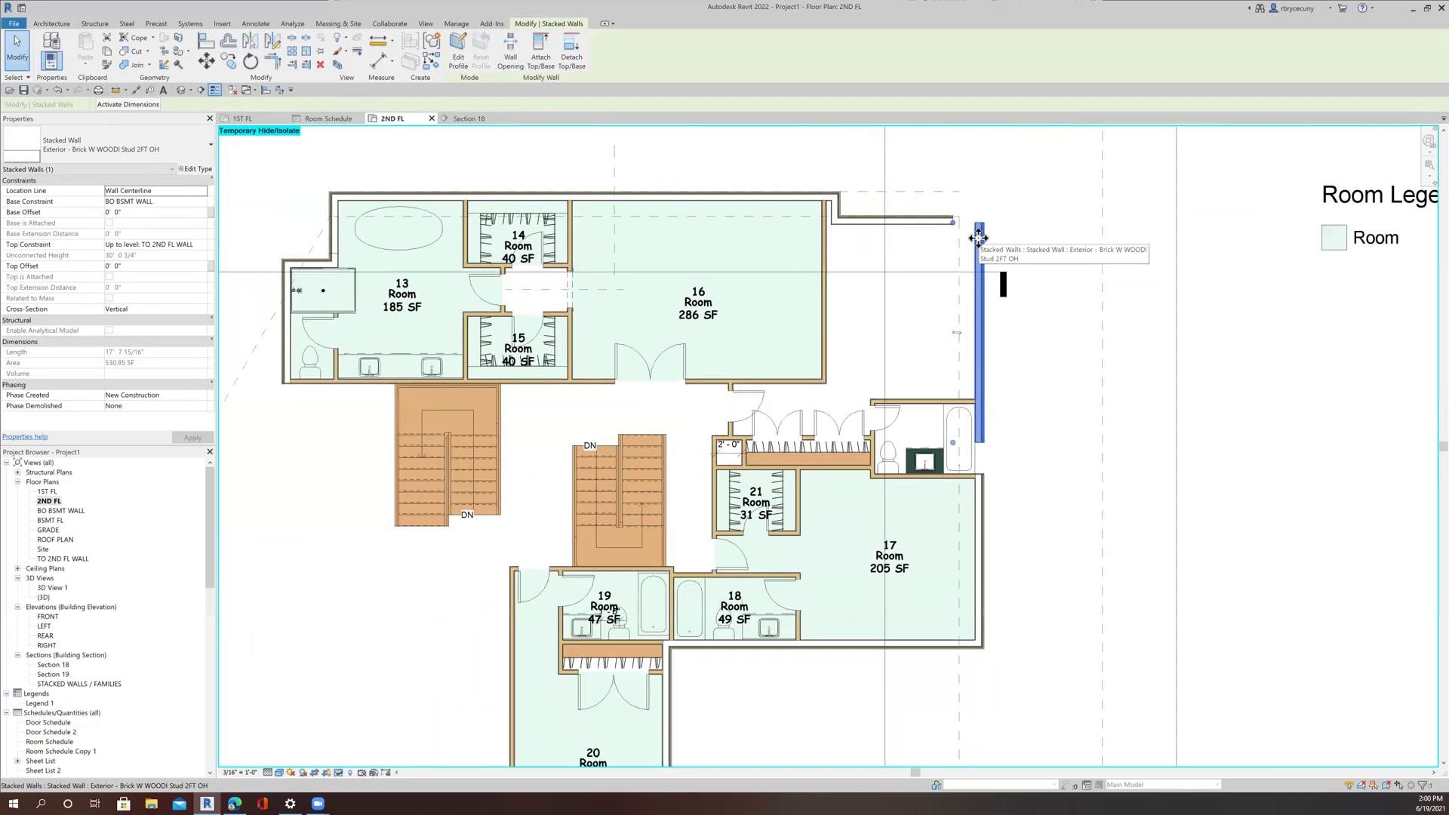
middle_drag(952, 533, 999, 340)
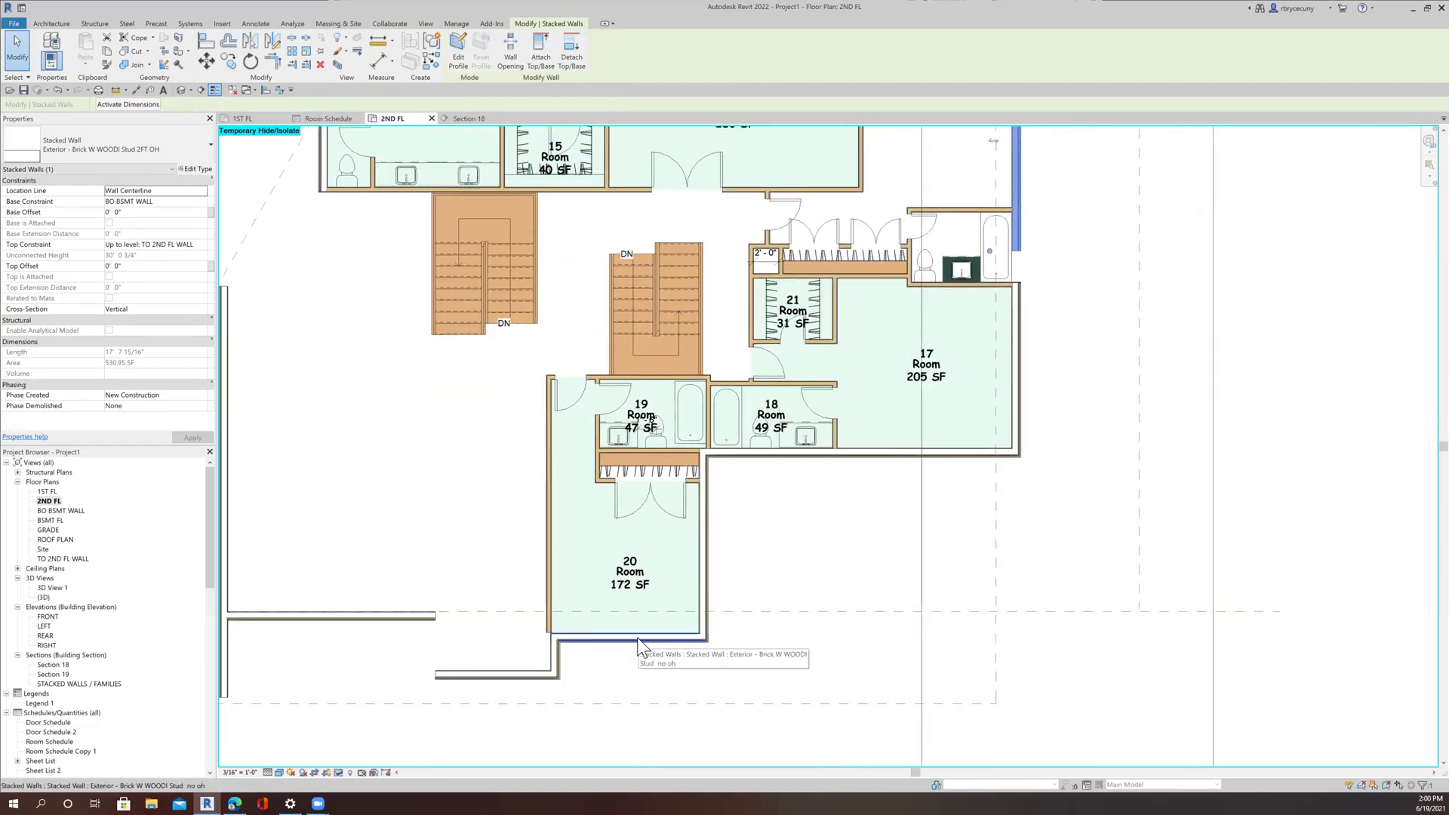
Create a wall similar to the existing SECOND FLOOR WALL to close the exterior gap beside the upper-right bathroom's tub.
click(704, 550)
right_click(704, 550)
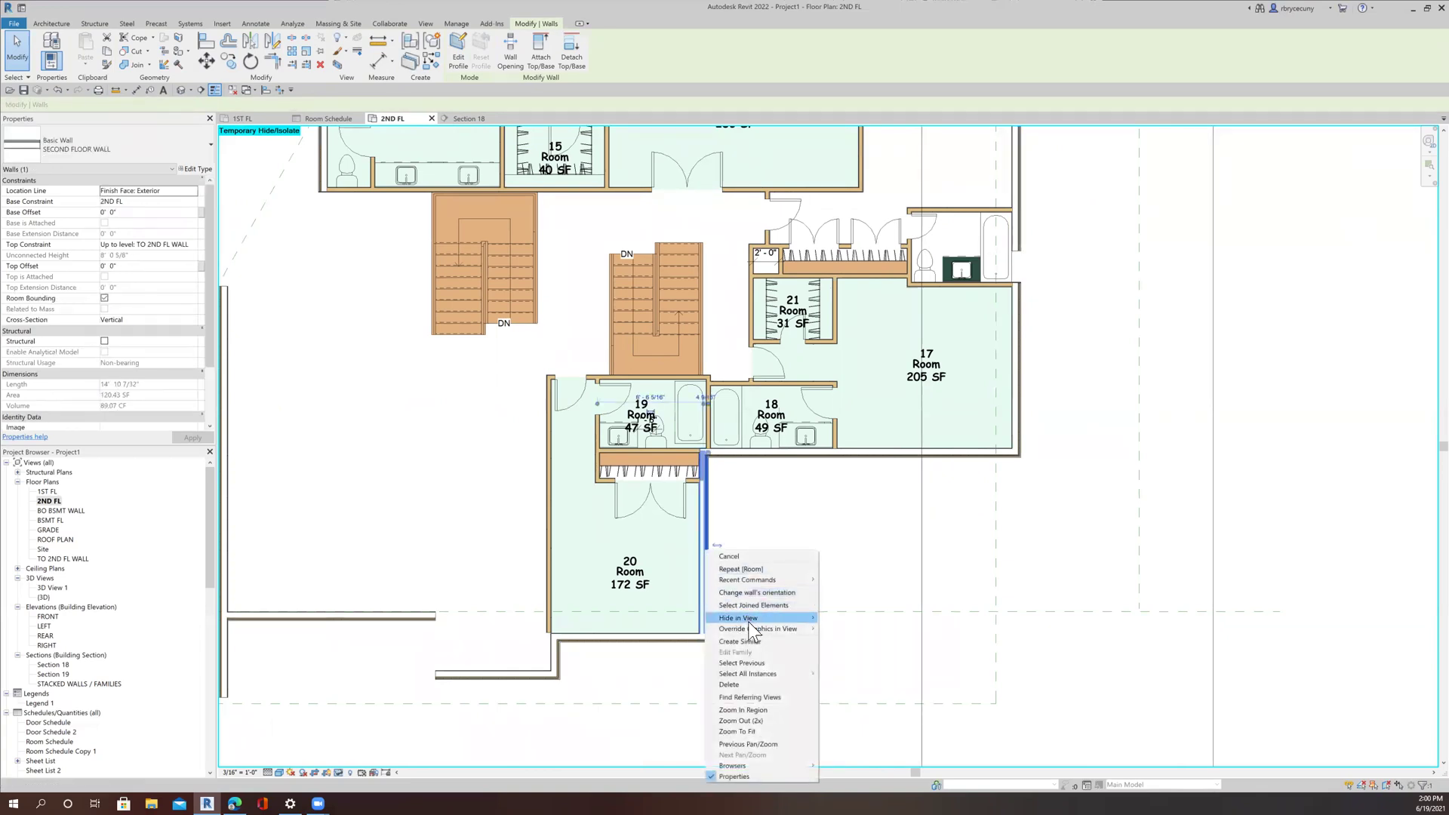
click(750, 641)
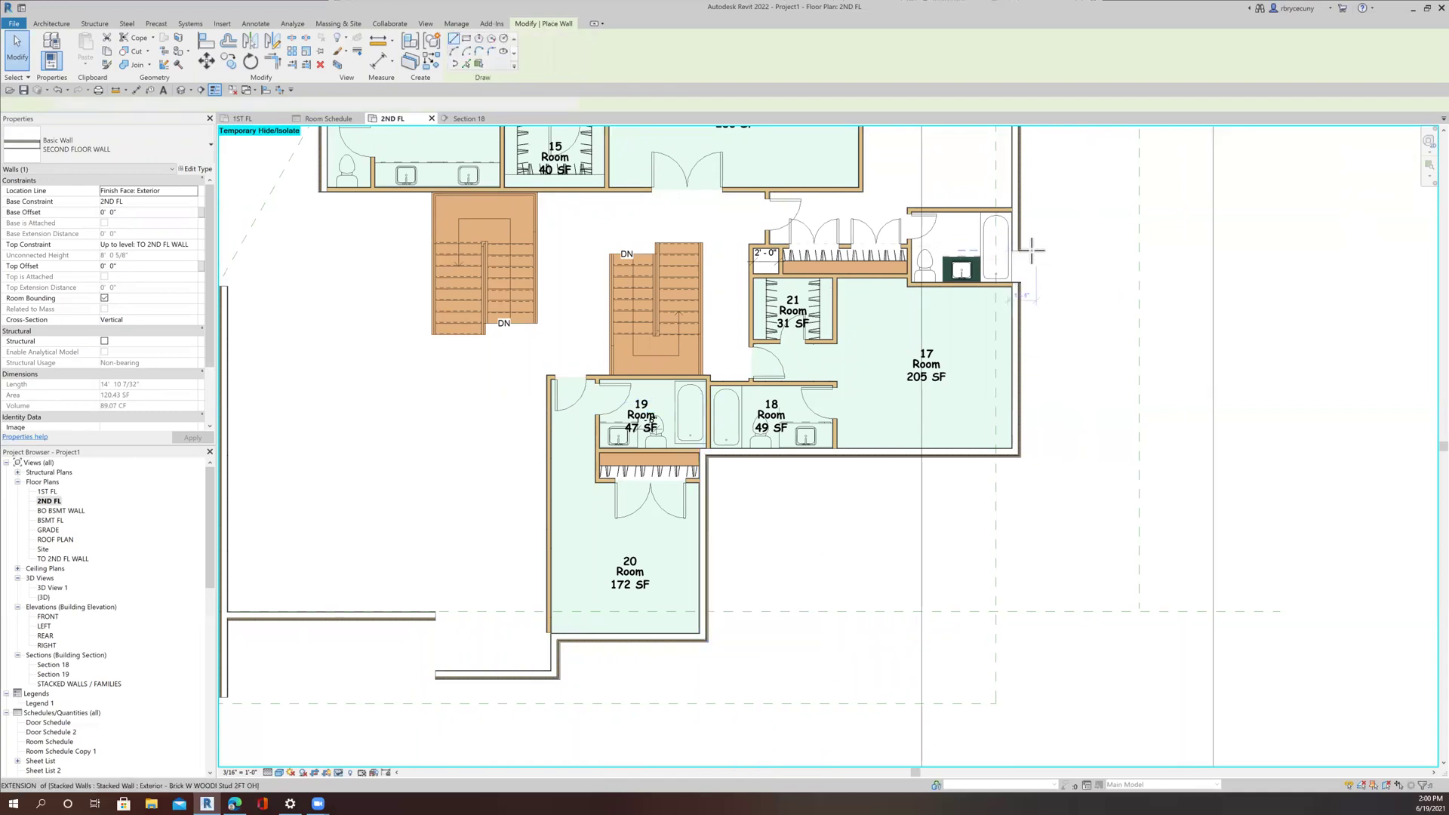
scroll(1029, 242, up, 5)
click(923, 246)
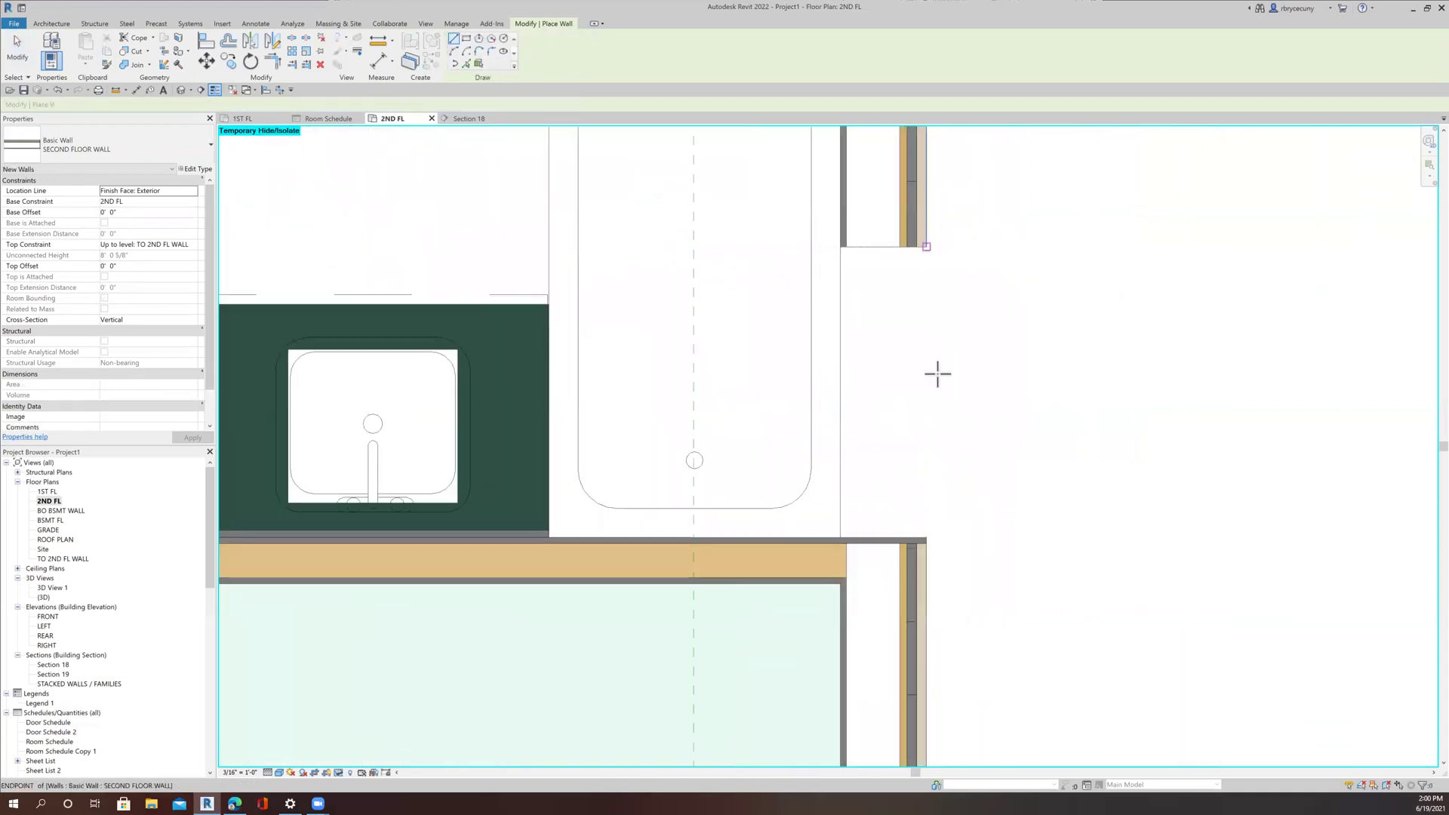
click(927, 535)
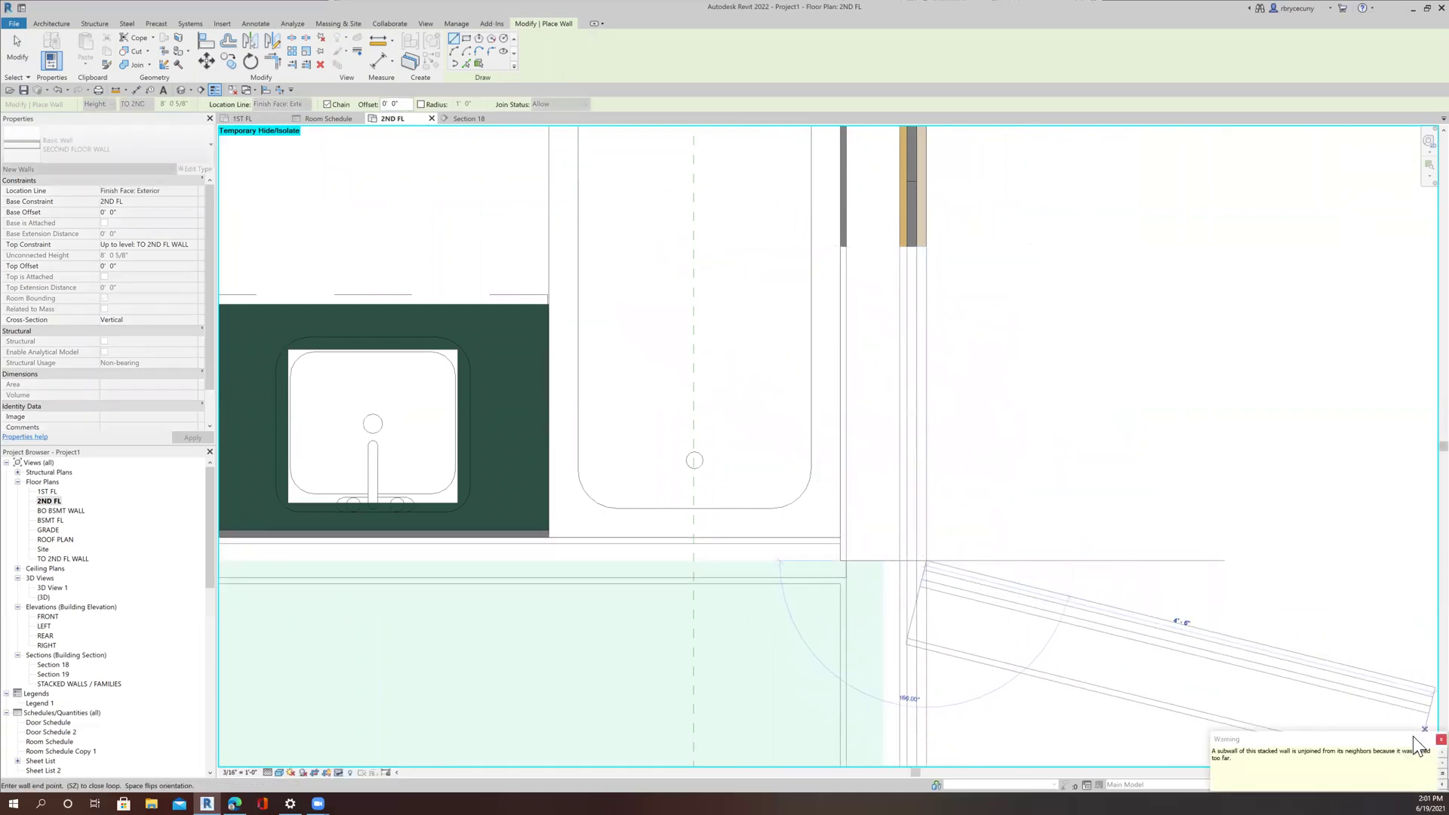
click(1424, 730)
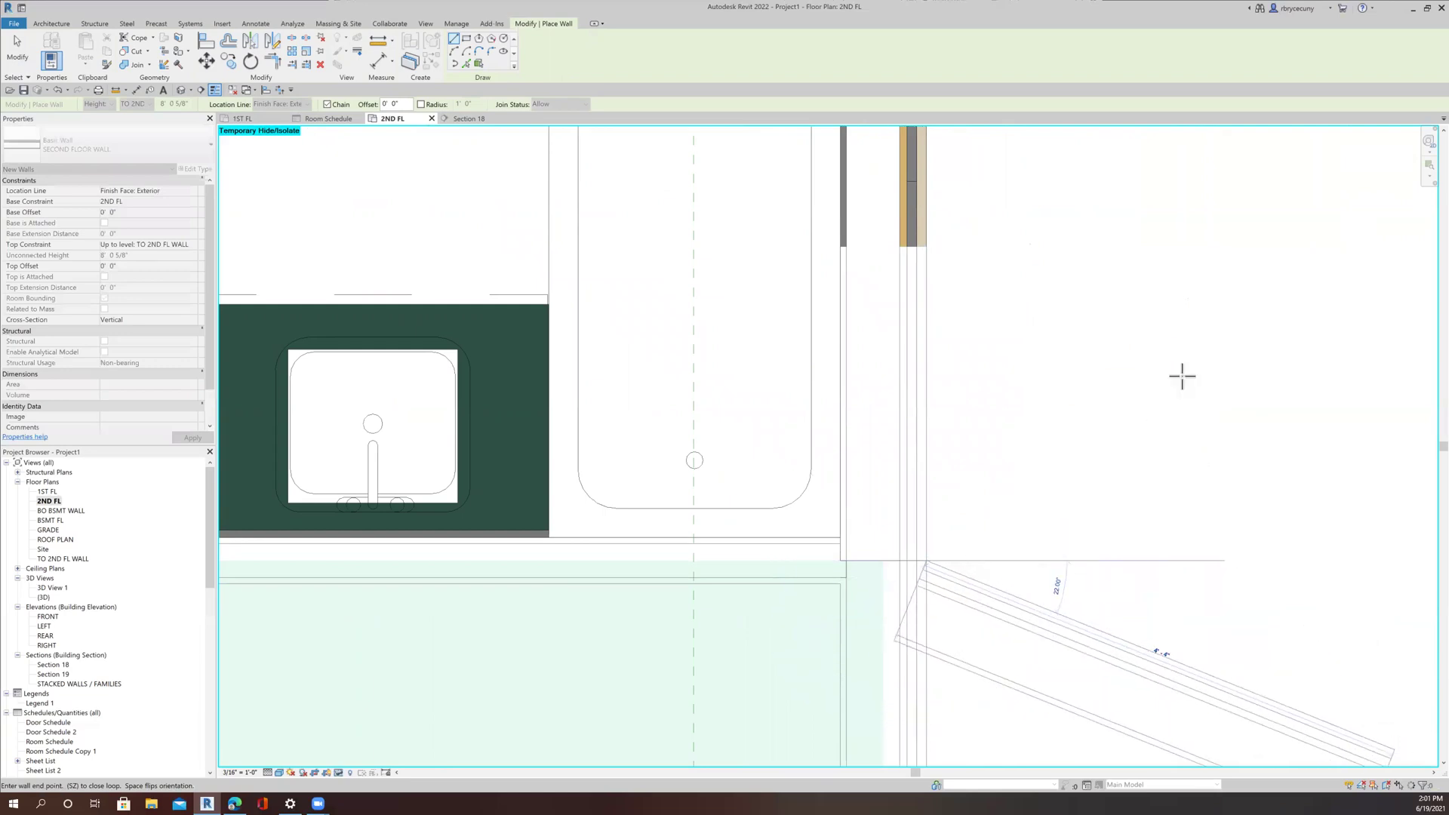
key(Escape)
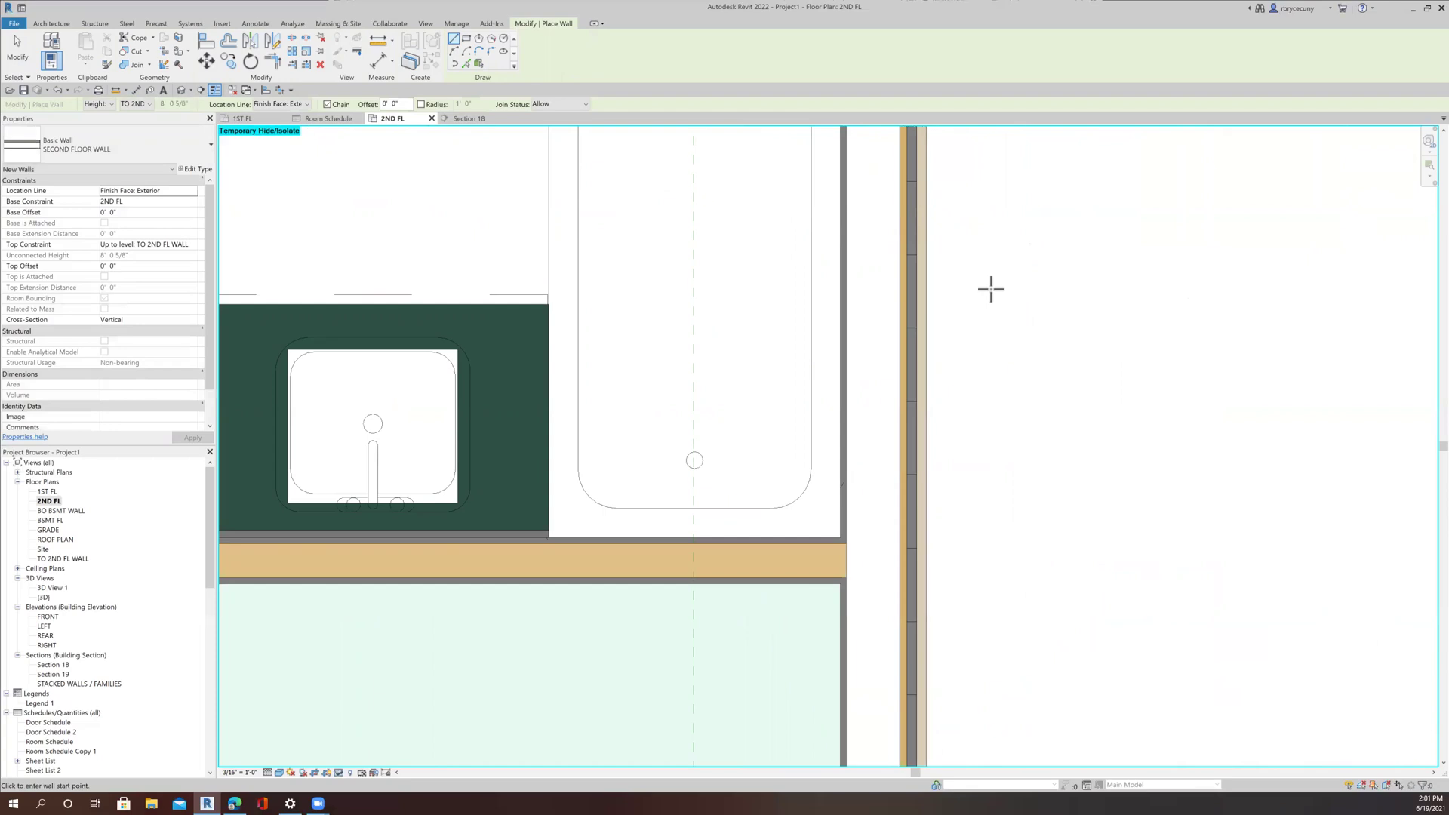
Draw a matching SECOND FLOOR WALL segment that closes the open exterior corner of the upper-right bedroom, and end wall placement.
scroll(990, 288, down, 4)
scroll(926, 428, up, 2)
scroll(916, 300, up, 5)
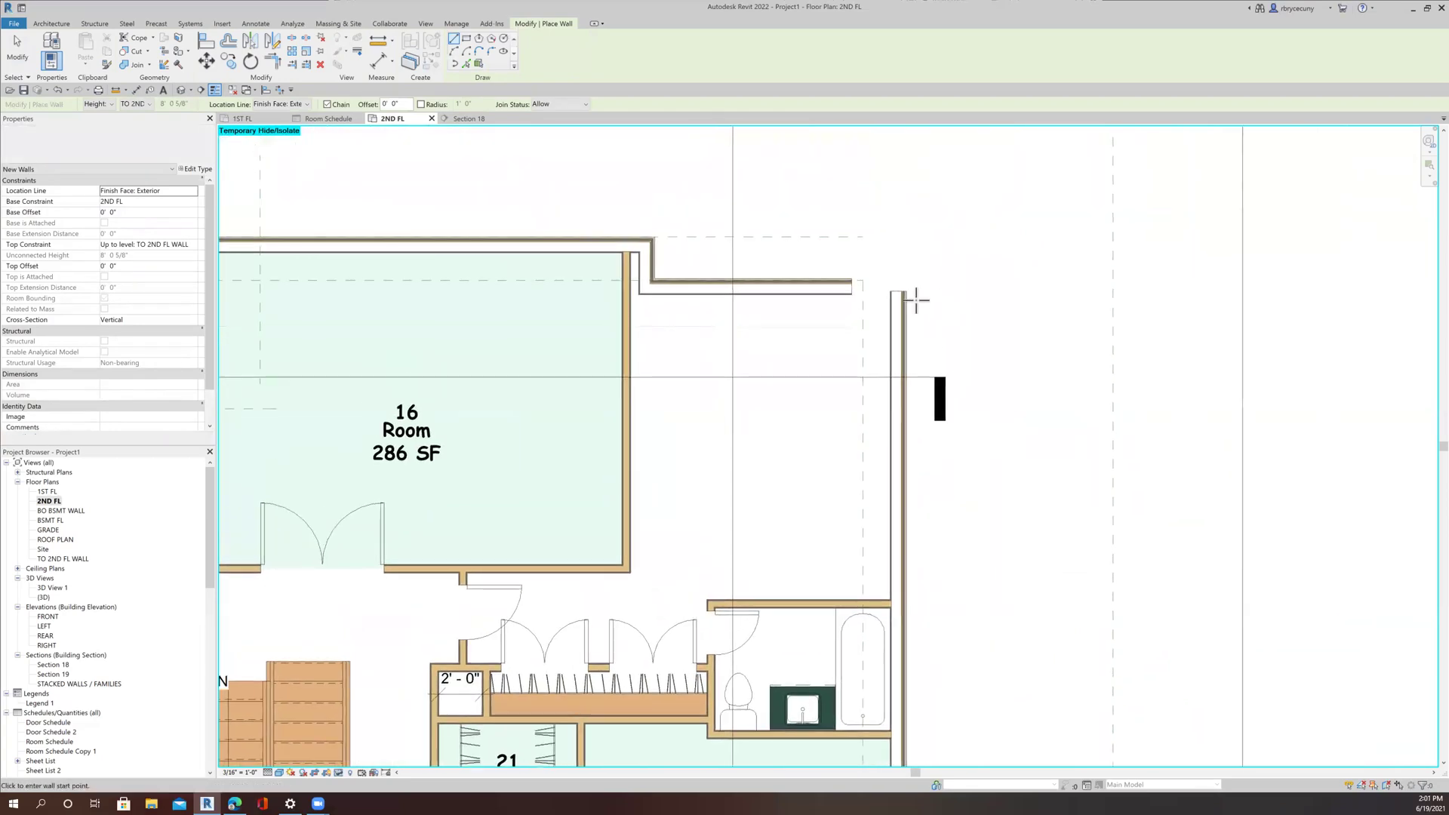
click(764, 233)
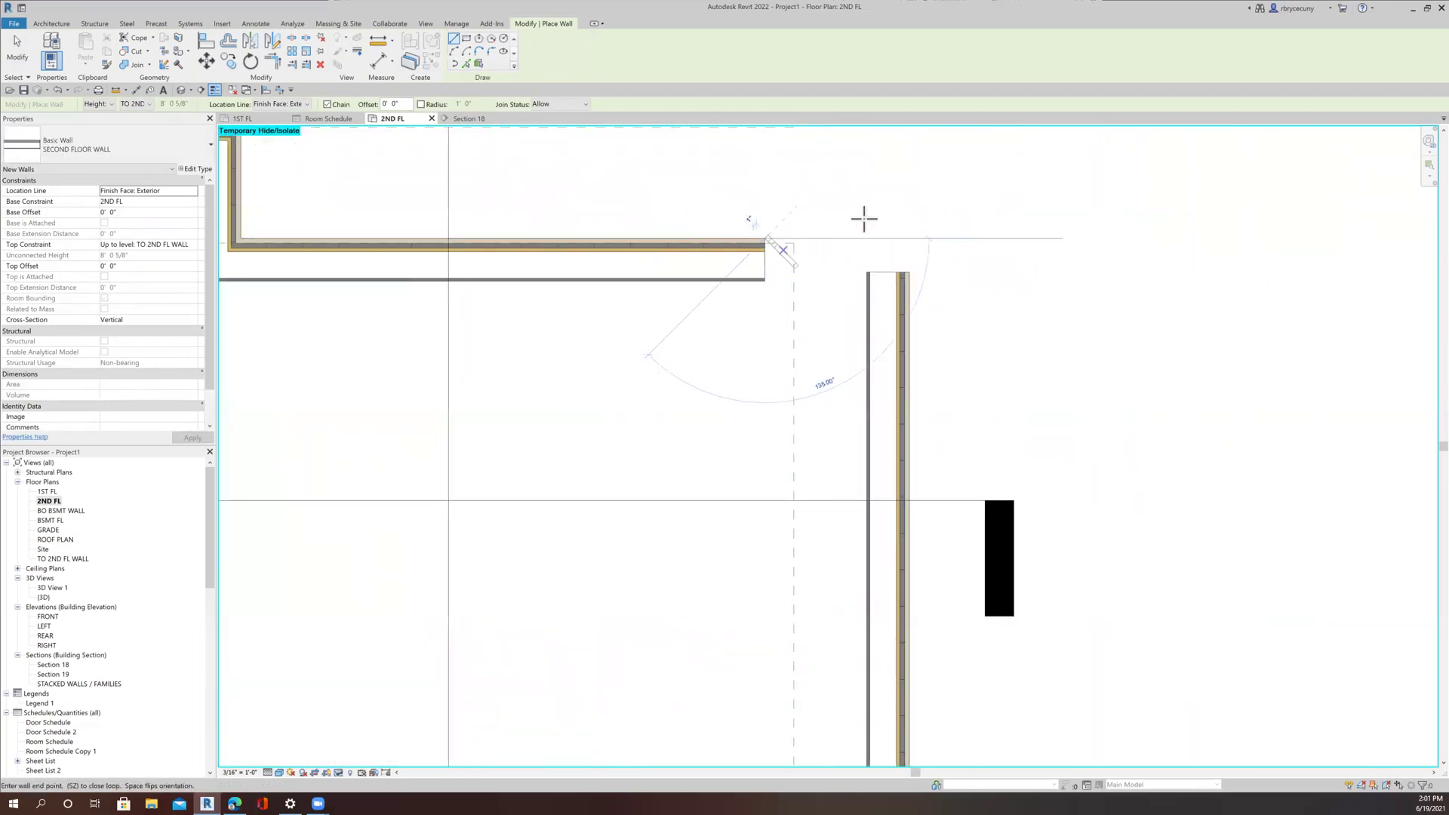
click(908, 237)
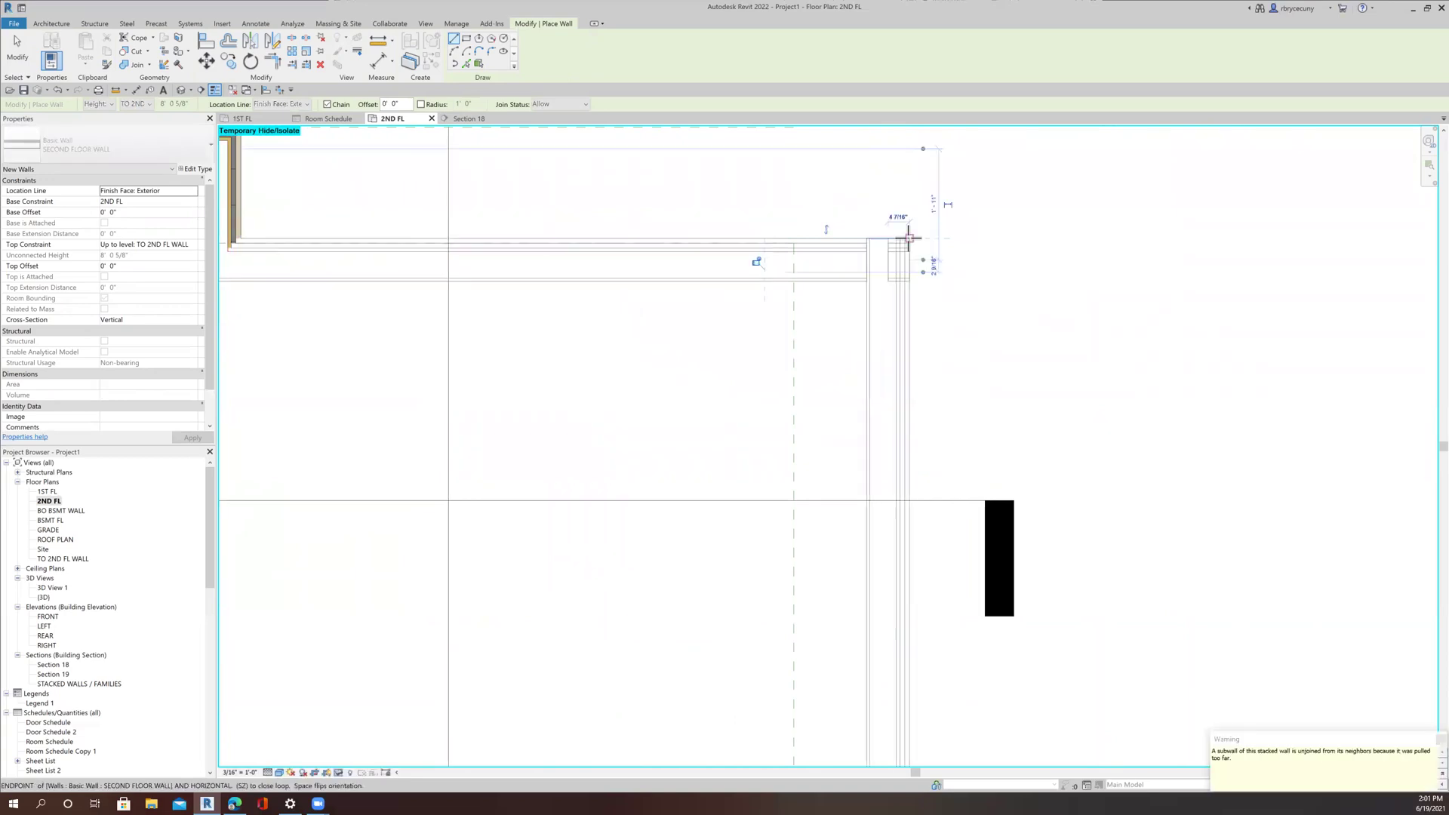
key(Escape)
key(Escape)
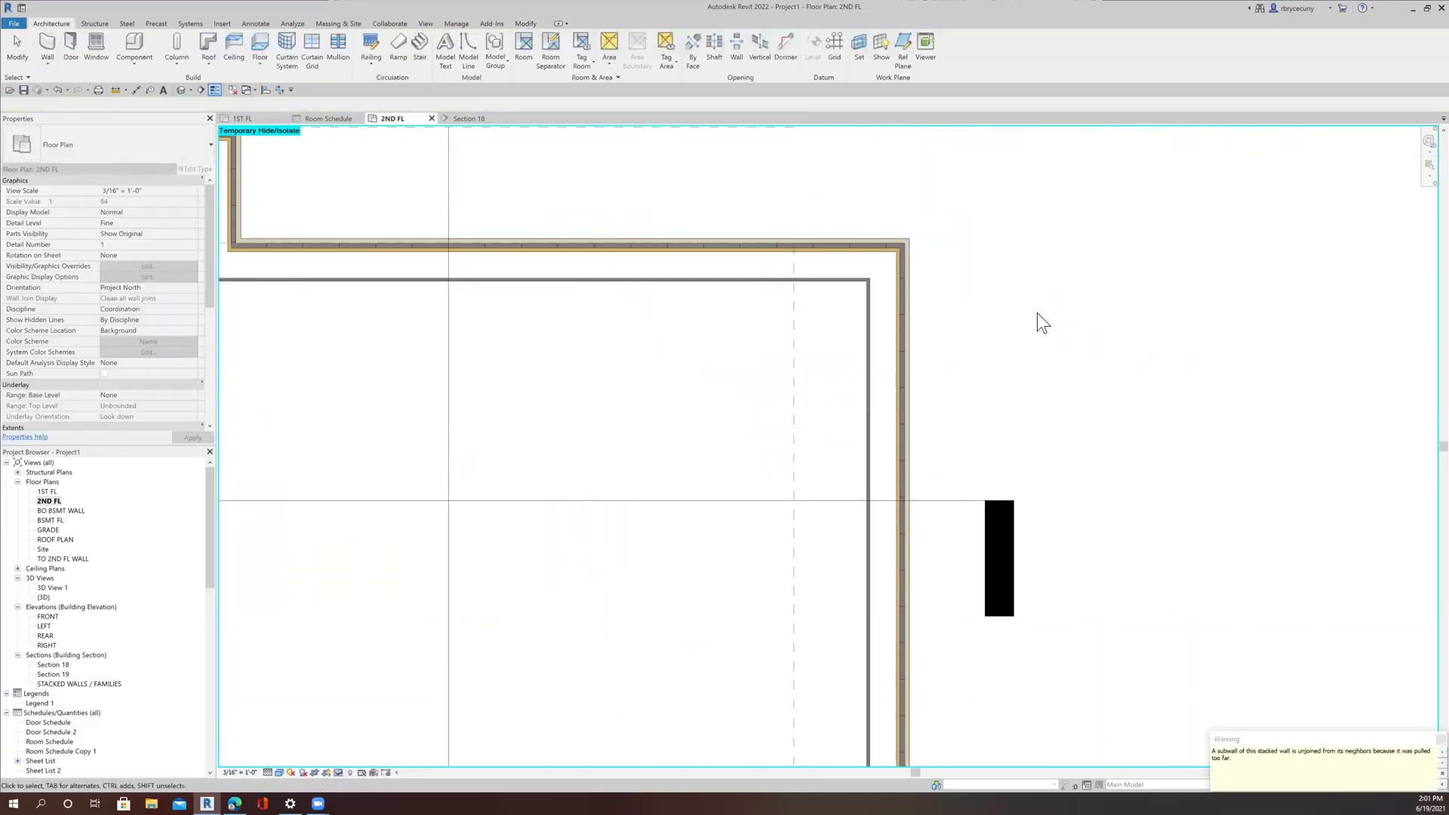
Examine the second-floor plan to check the exterior wall outline and the spaces still without rooms.
scroll(1037, 313, down, 6)
middle_drag(1022, 314, 1039, 226)
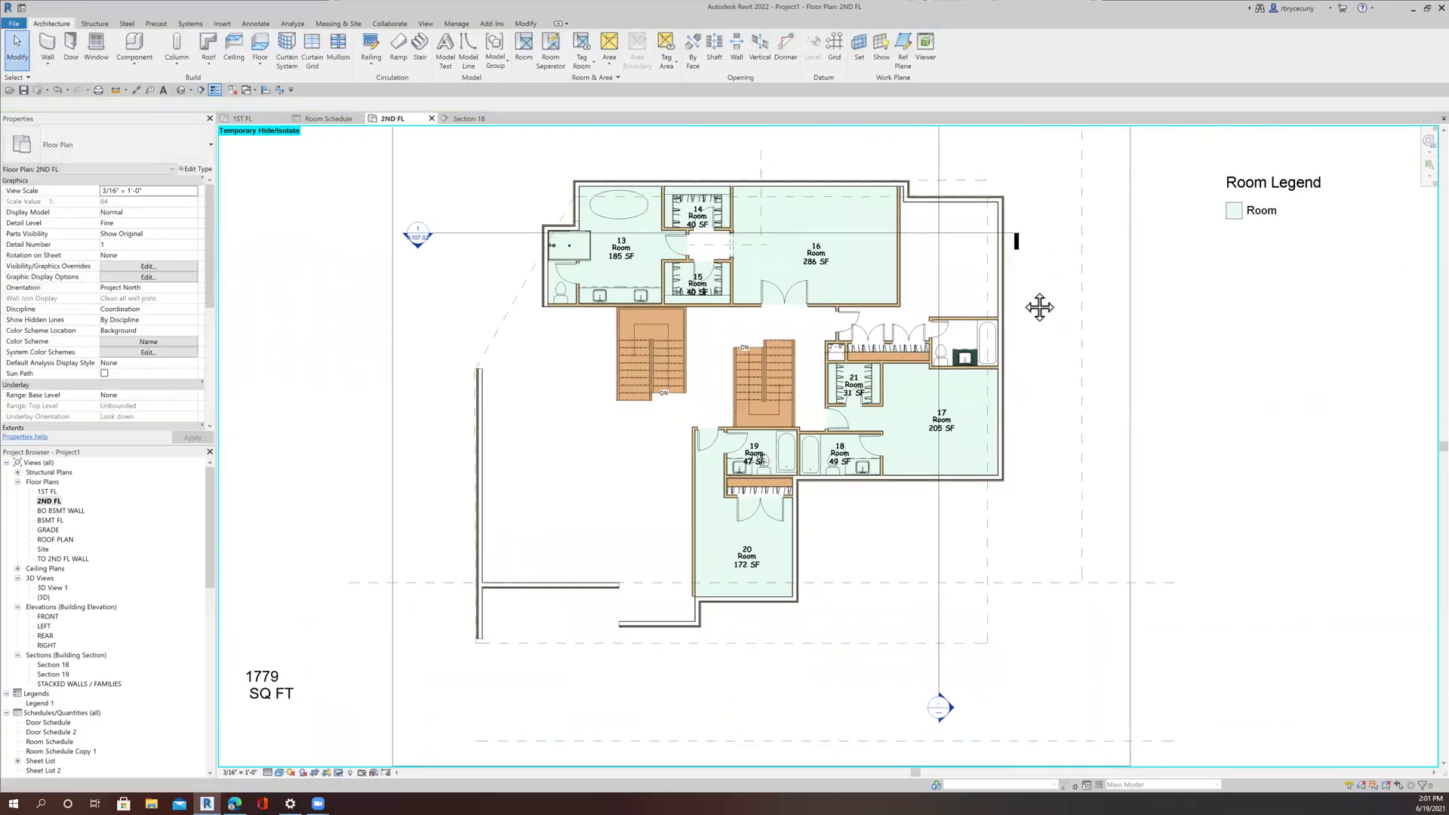
middle_drag(1054, 283, 967, 338)
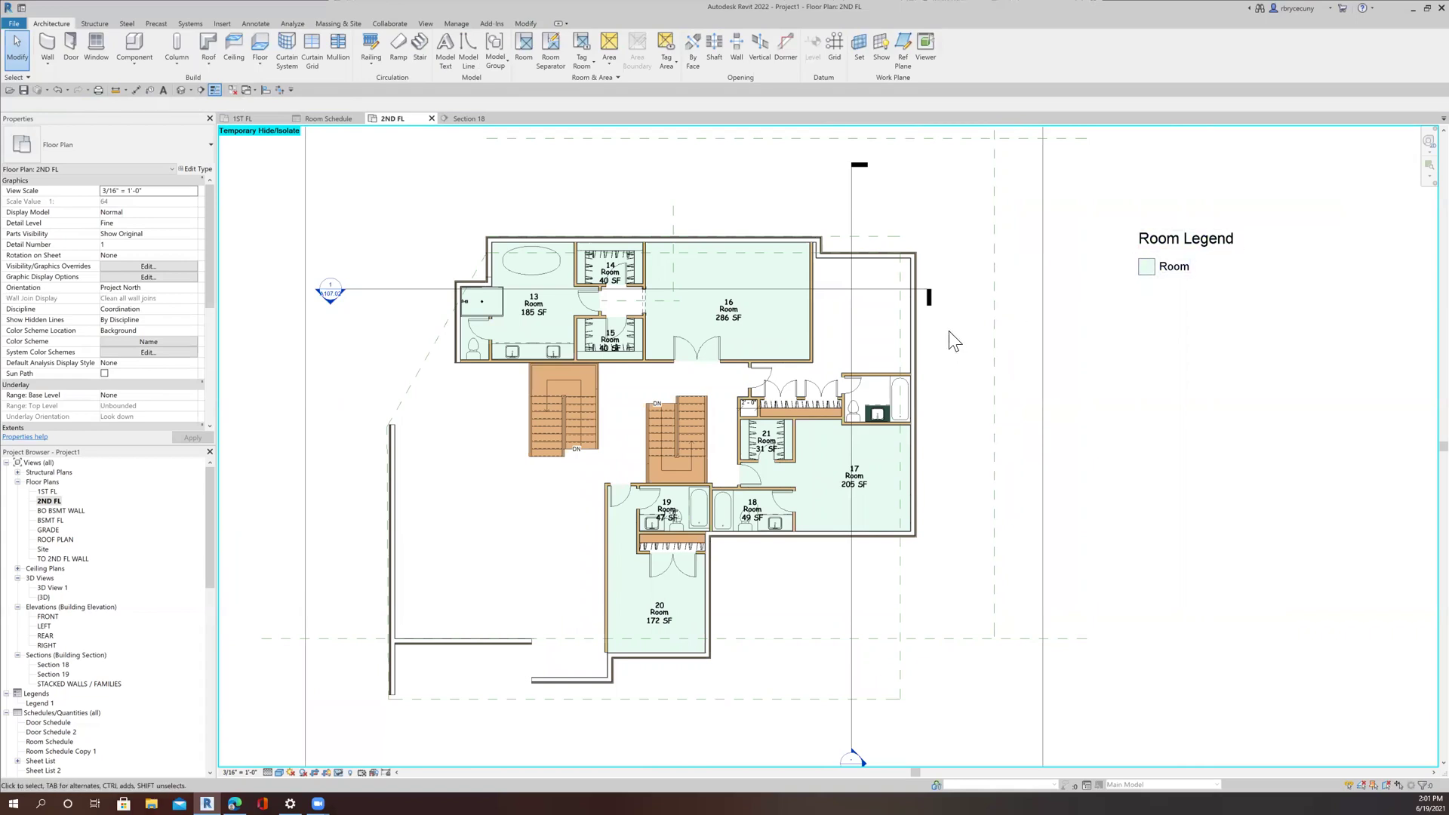
scroll(949, 330, up, 1)
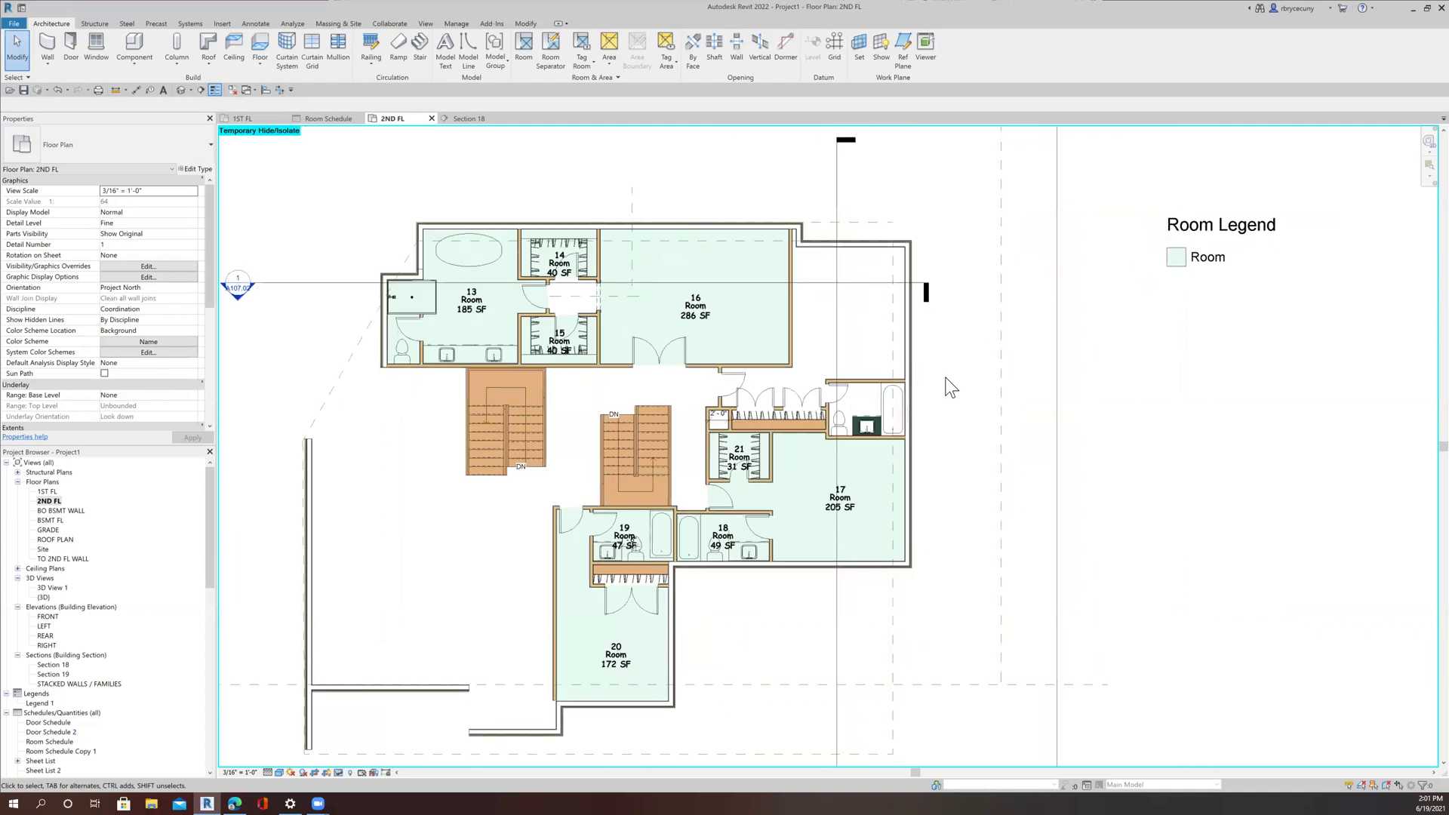
scroll(950, 370, up, 1)
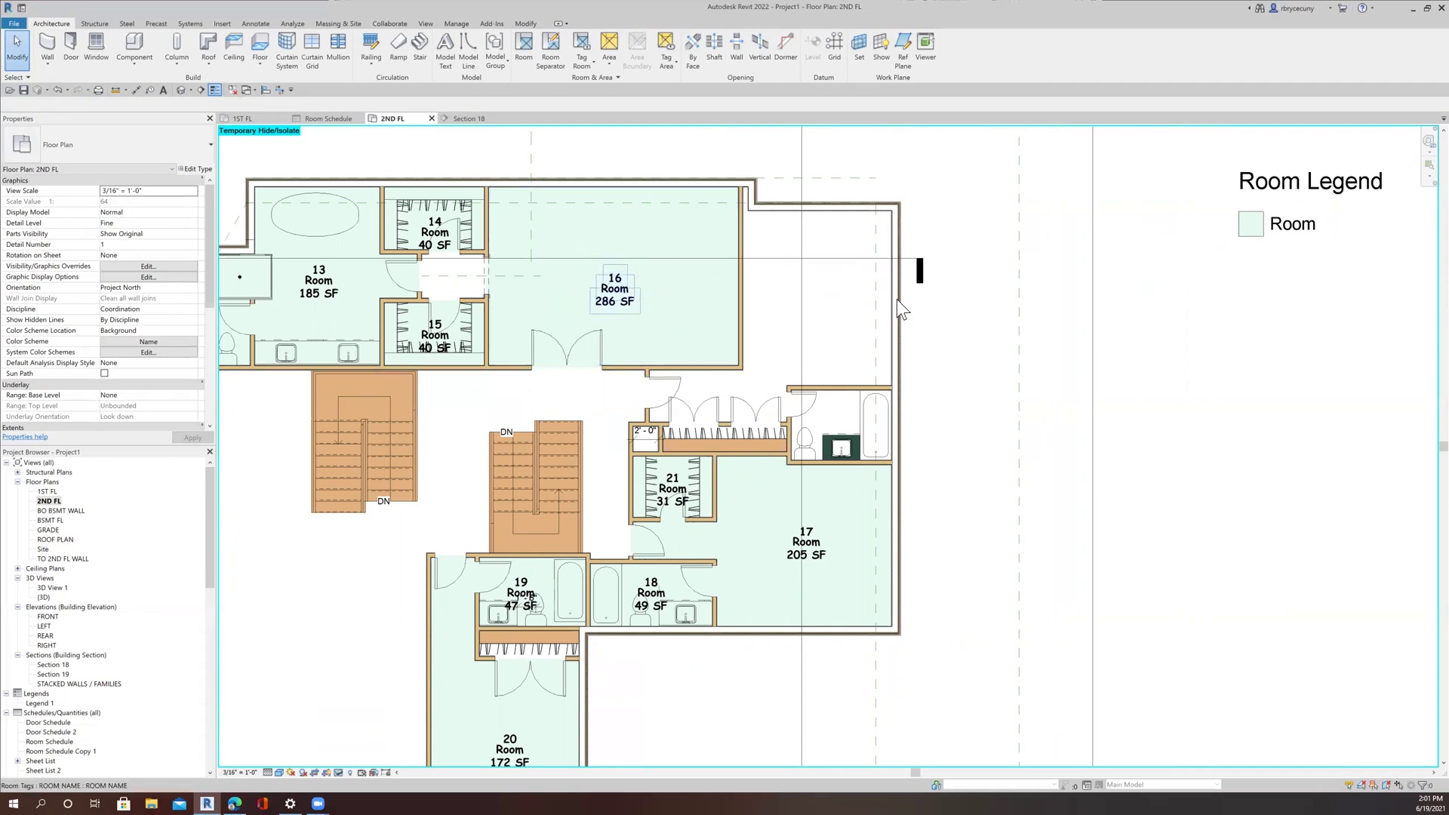
scroll(866, 314, up, 1)
scroll(845, 356, down, 5)
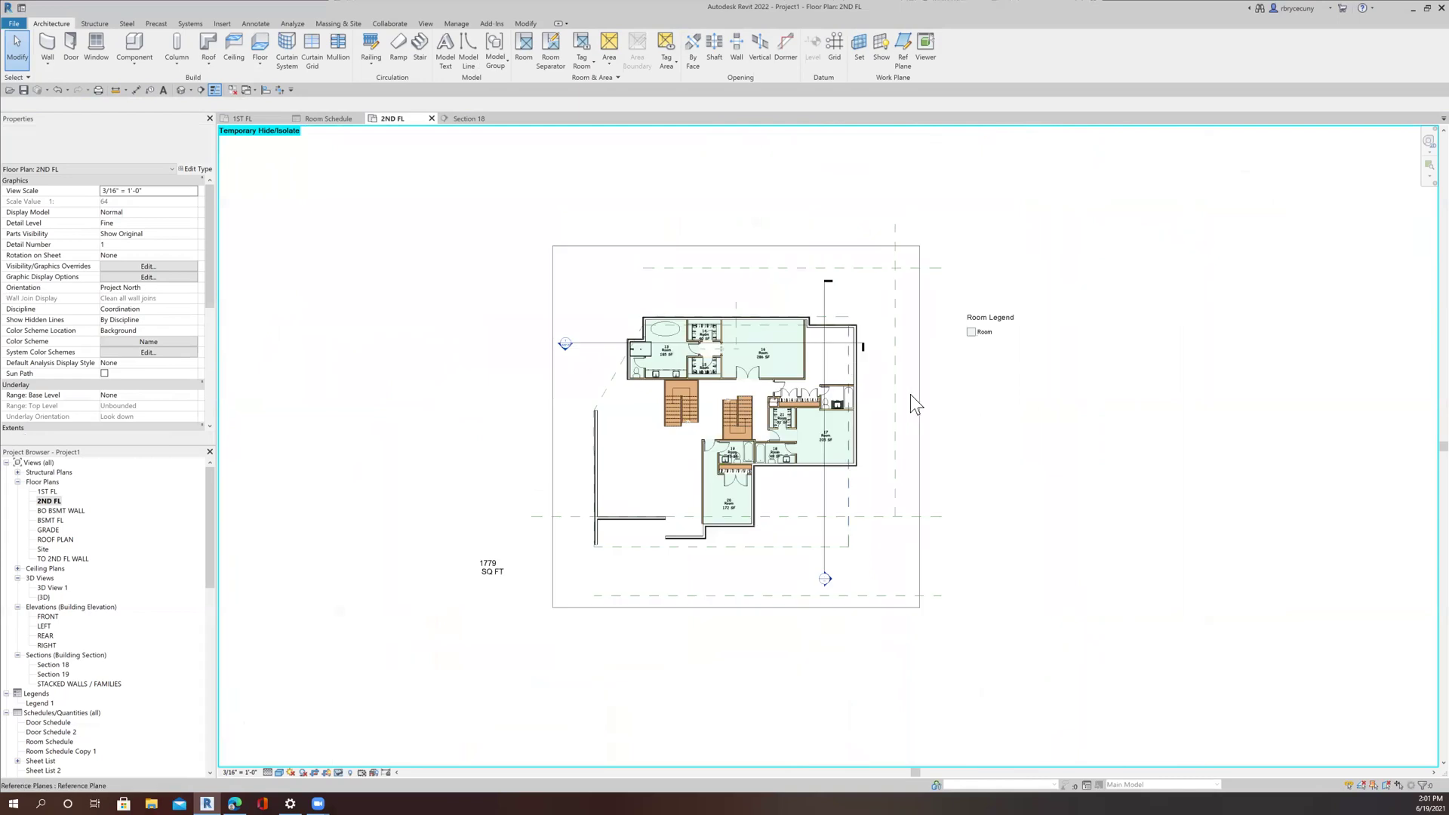
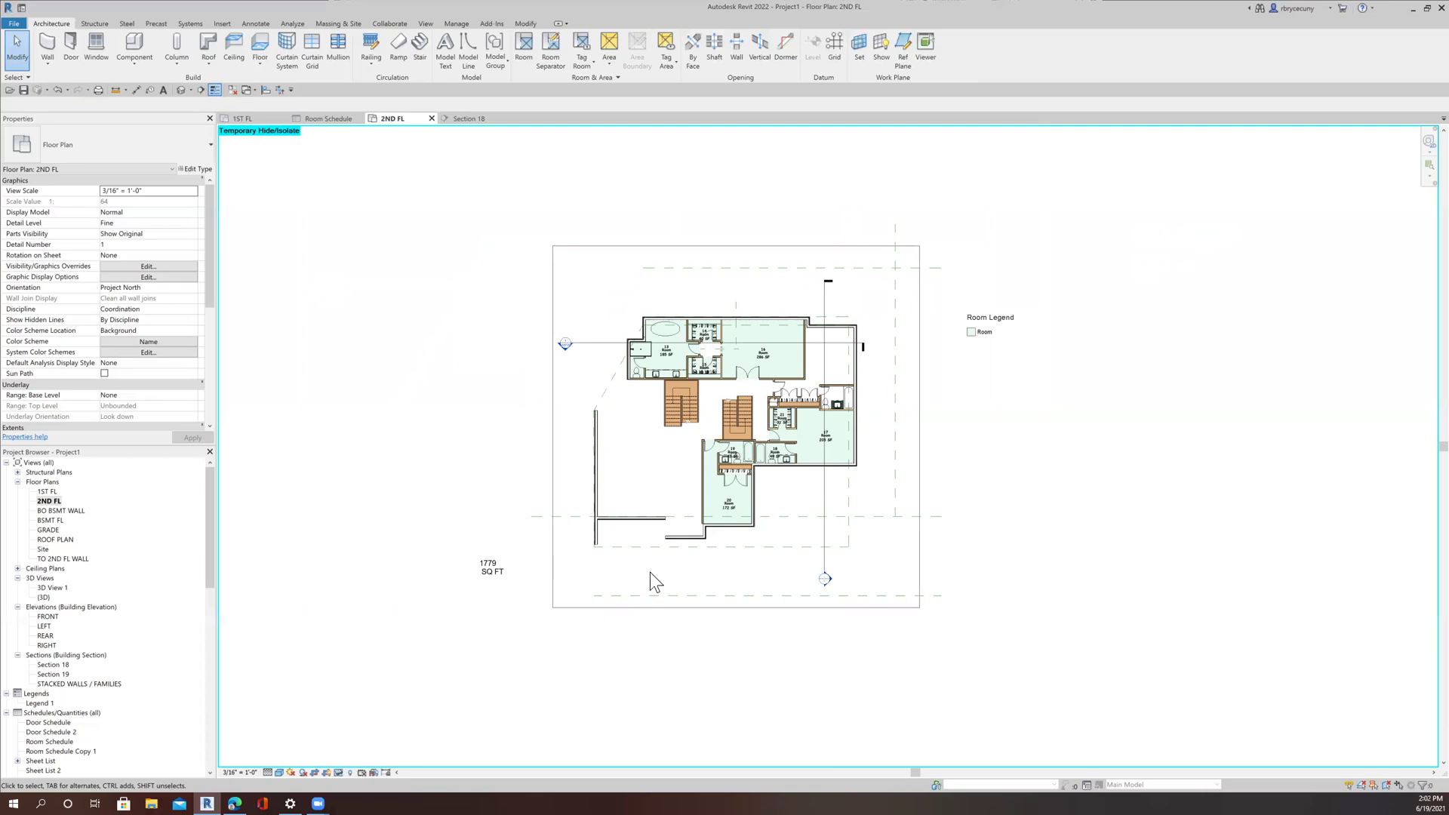
Place tagged rooms in the upper-right bedroom and its bathroom, and end room placement.
scroll(760, 325, up, 3)
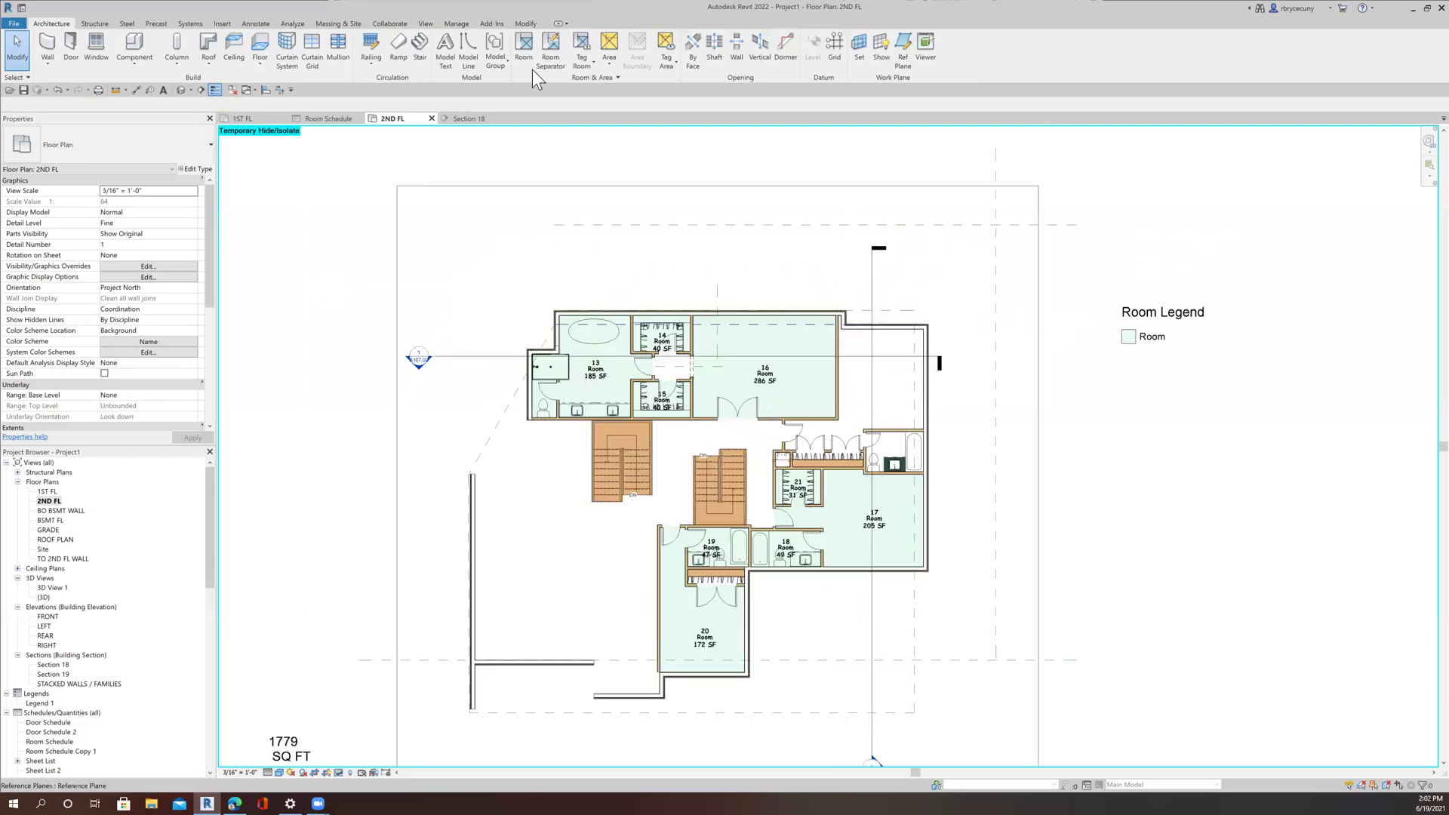
click(523, 53)
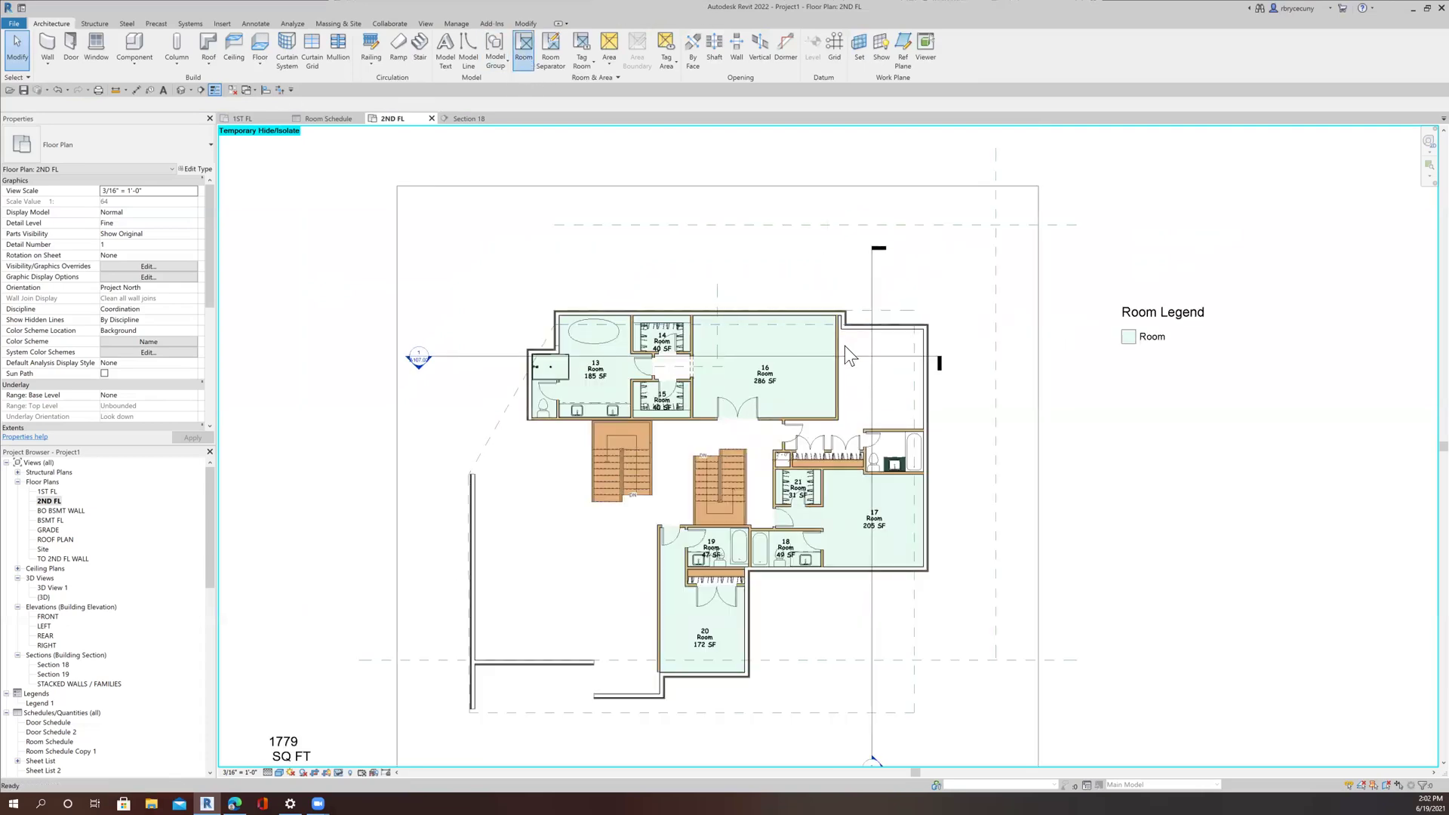
click(887, 387)
scroll(939, 451, up, 3)
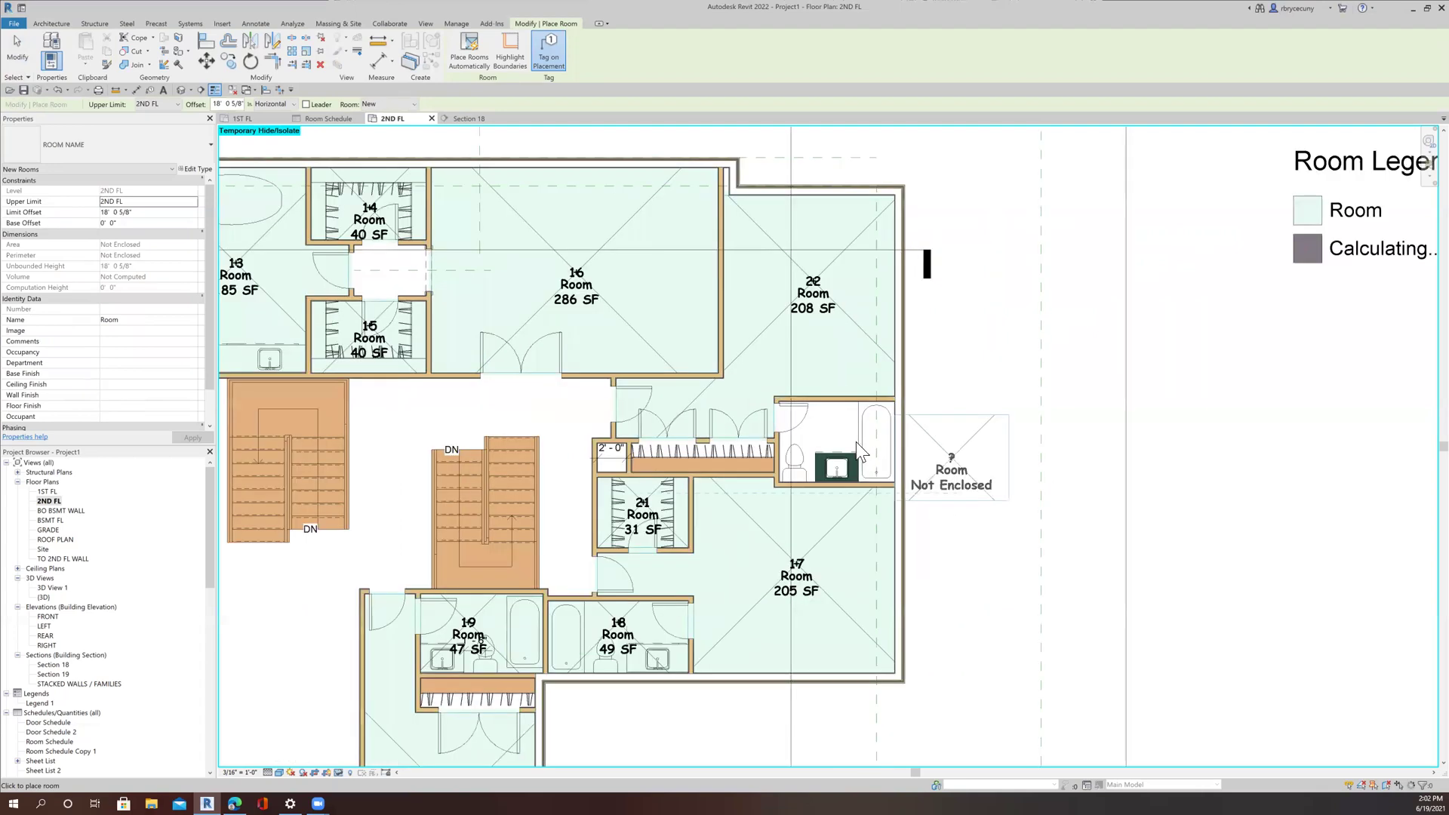
scroll(944, 464, up, 1)
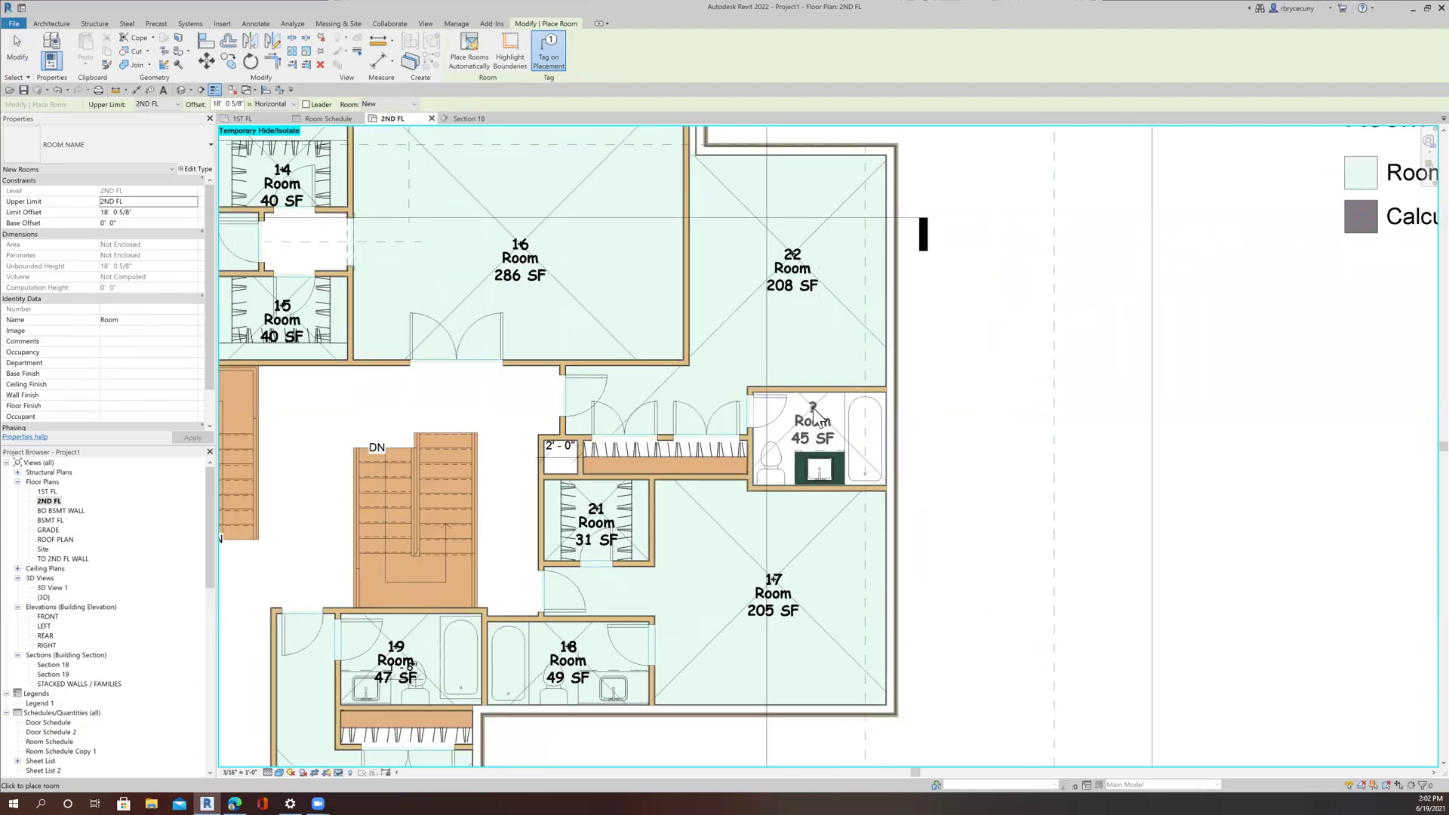
click(815, 414)
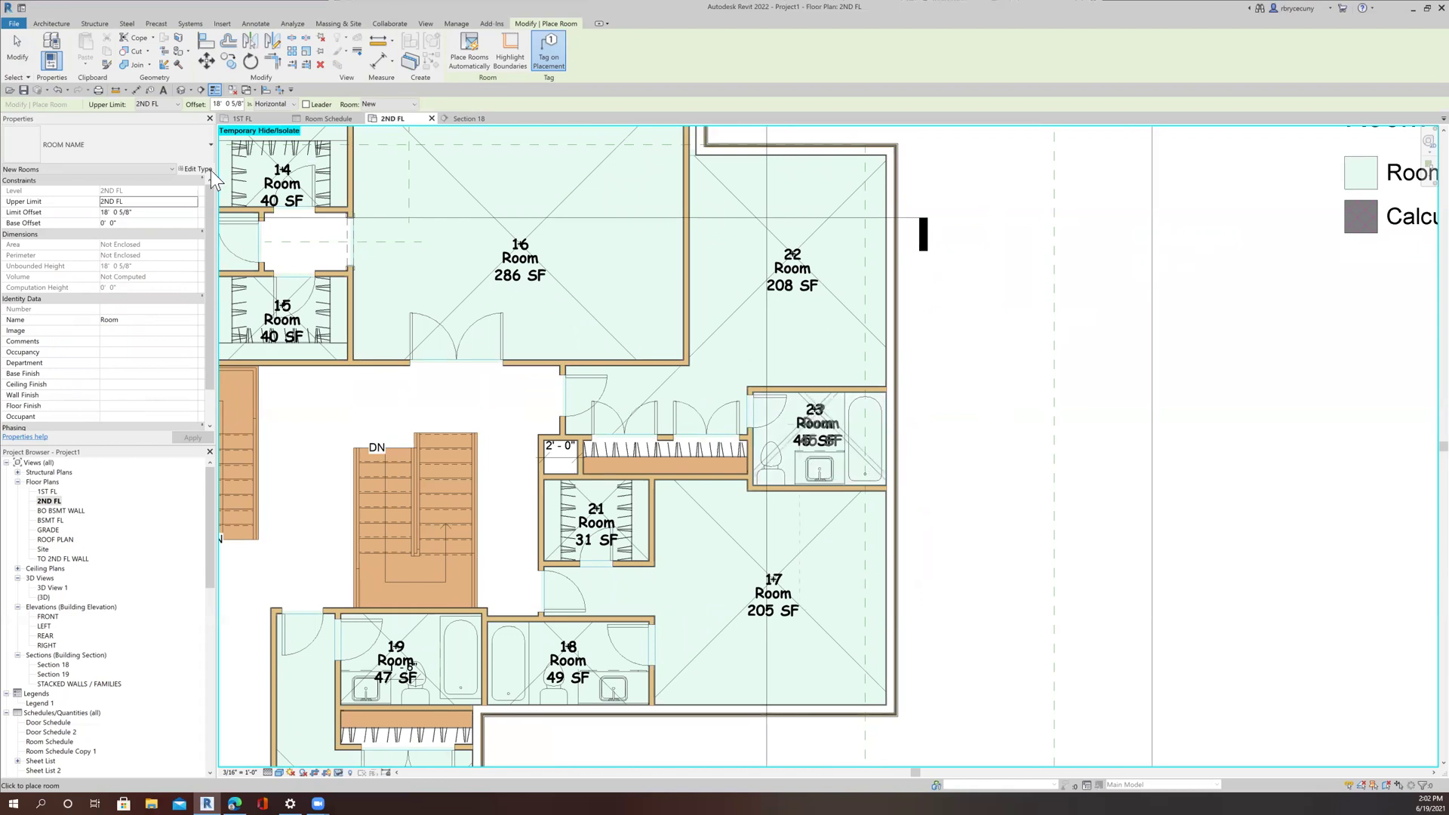
click(21, 54)
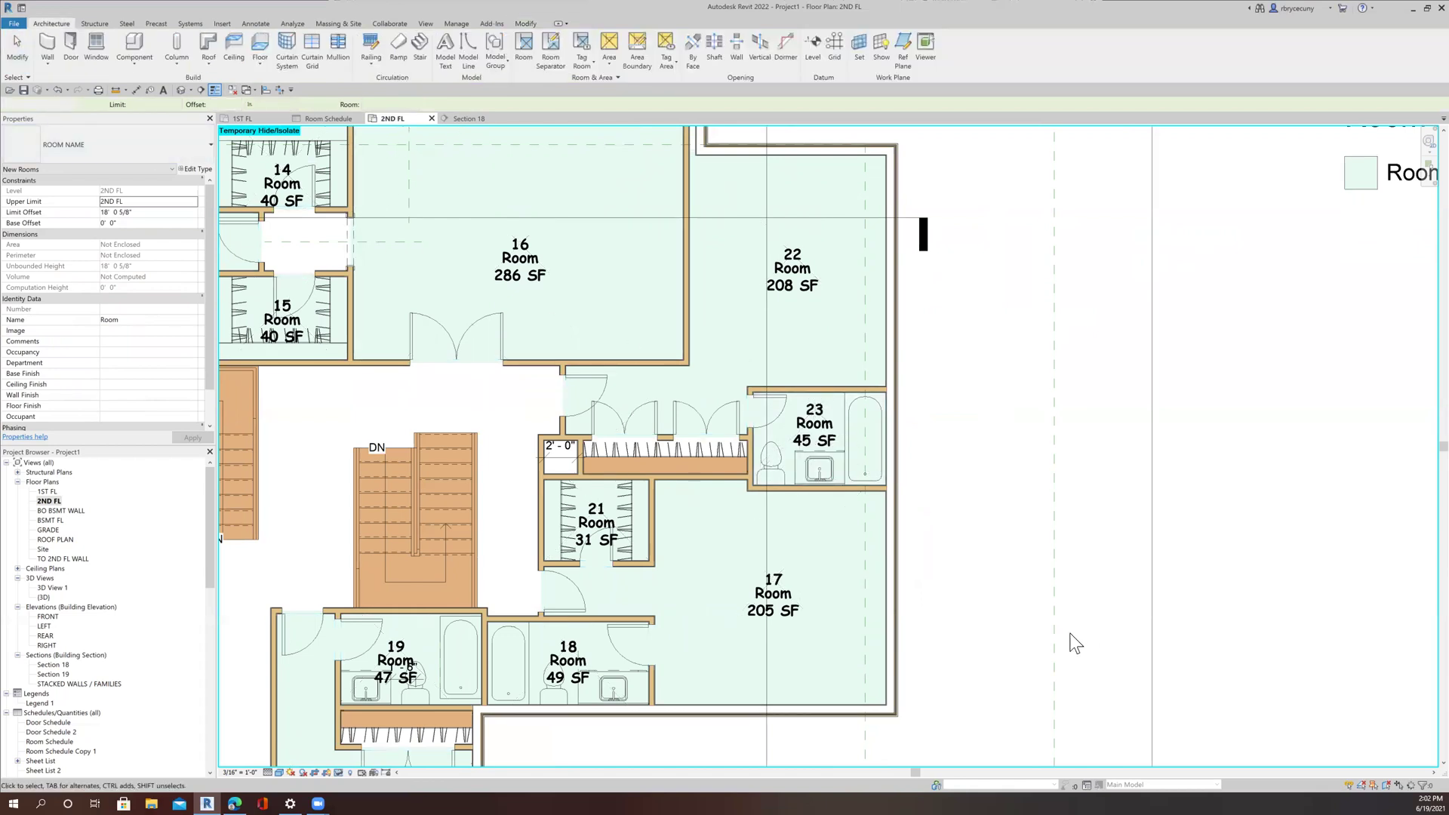
Rename the room with the oval tub as MASTER BATH in its tag.
scroll(1012, 604, down, 2)
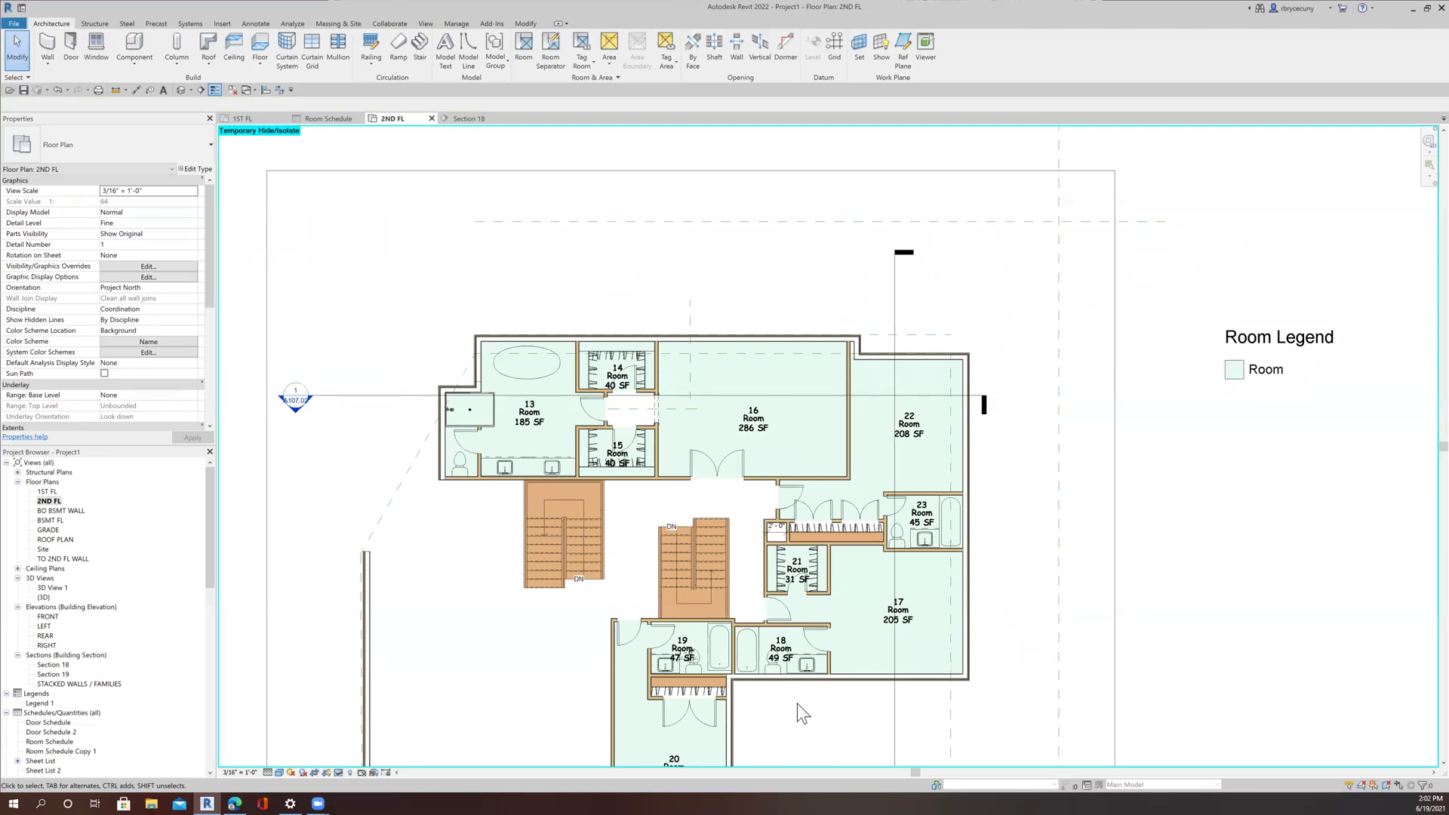
scroll(390, 346, up, 3)
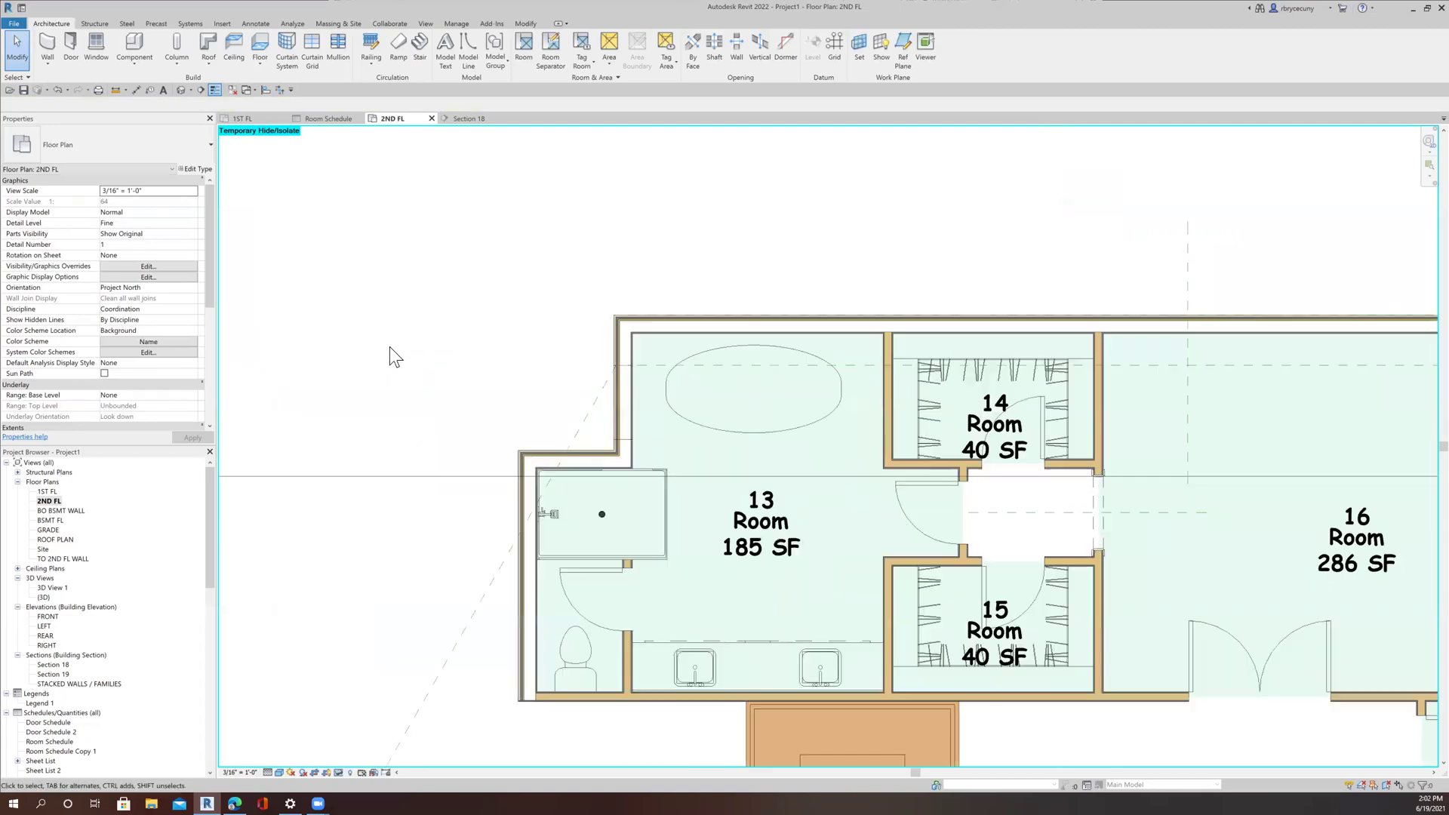
double_click(766, 522)
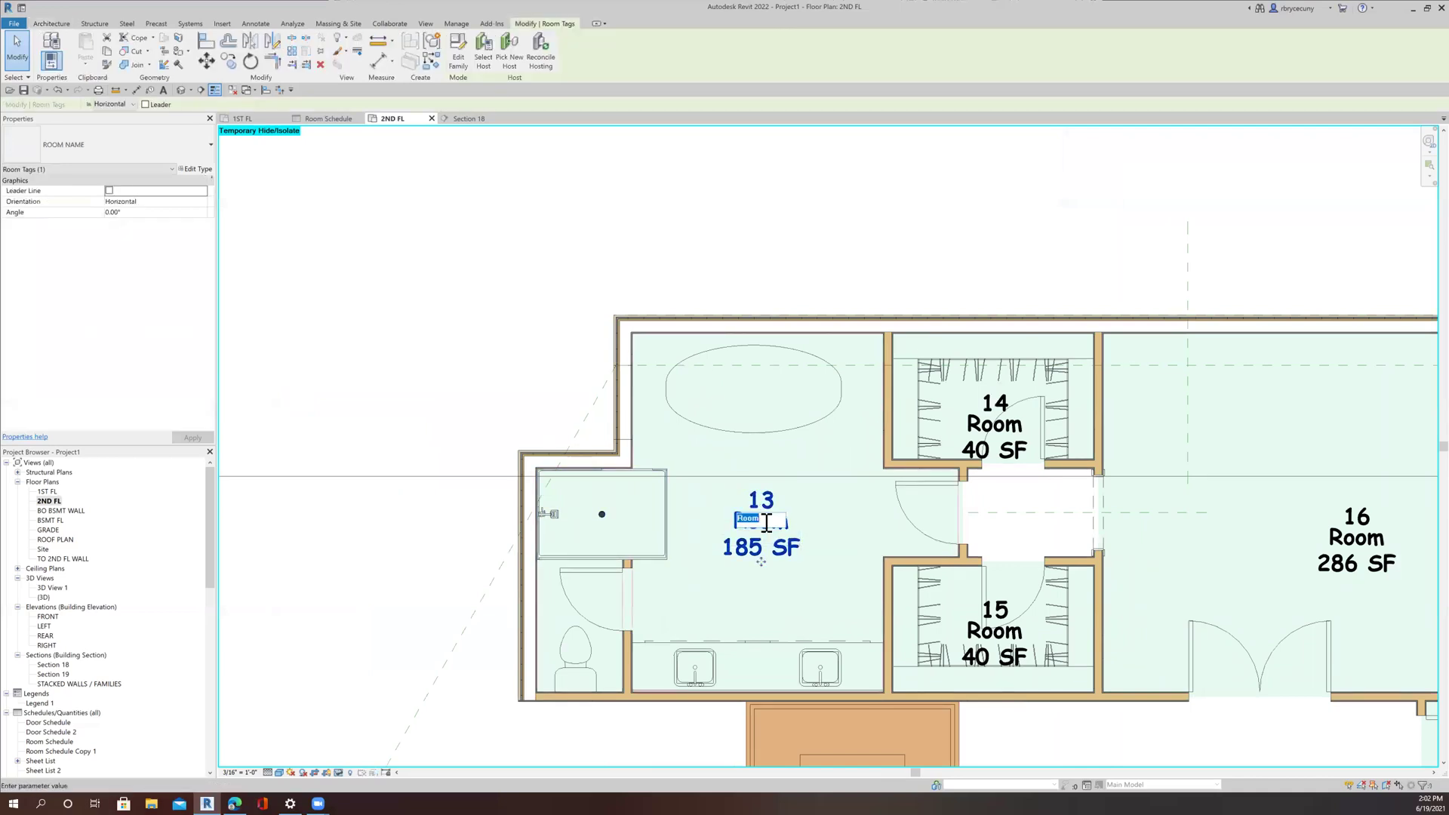
text(MASTER BA)
text(TRH)
key(BackSpace)
key(BackSpace)
text(H)
click(1009, 450)
Rename both closet rooms between the master bath and the large bedroom as WIC.
click(979, 425)
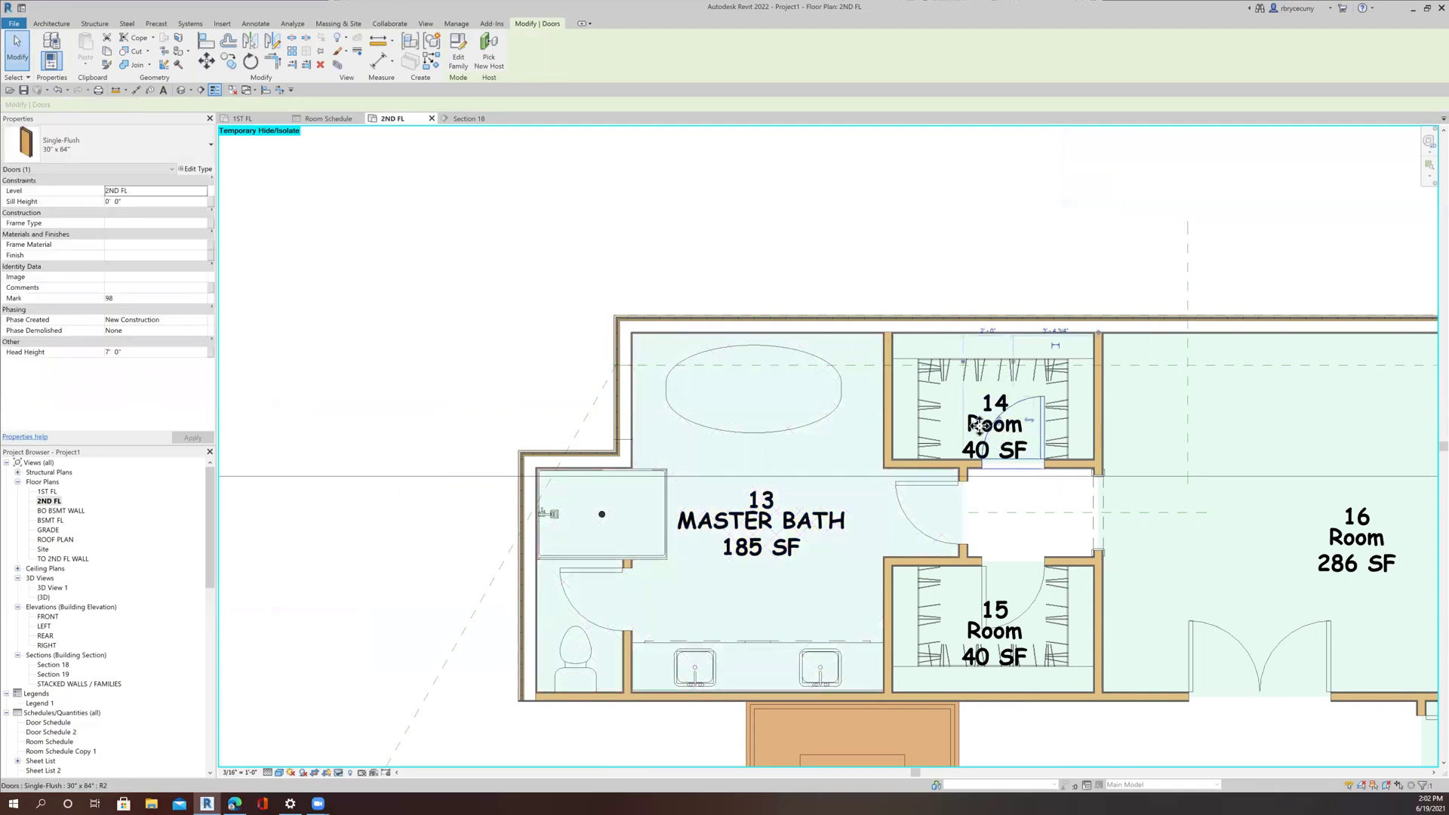
click(929, 201)
double_click(974, 425)
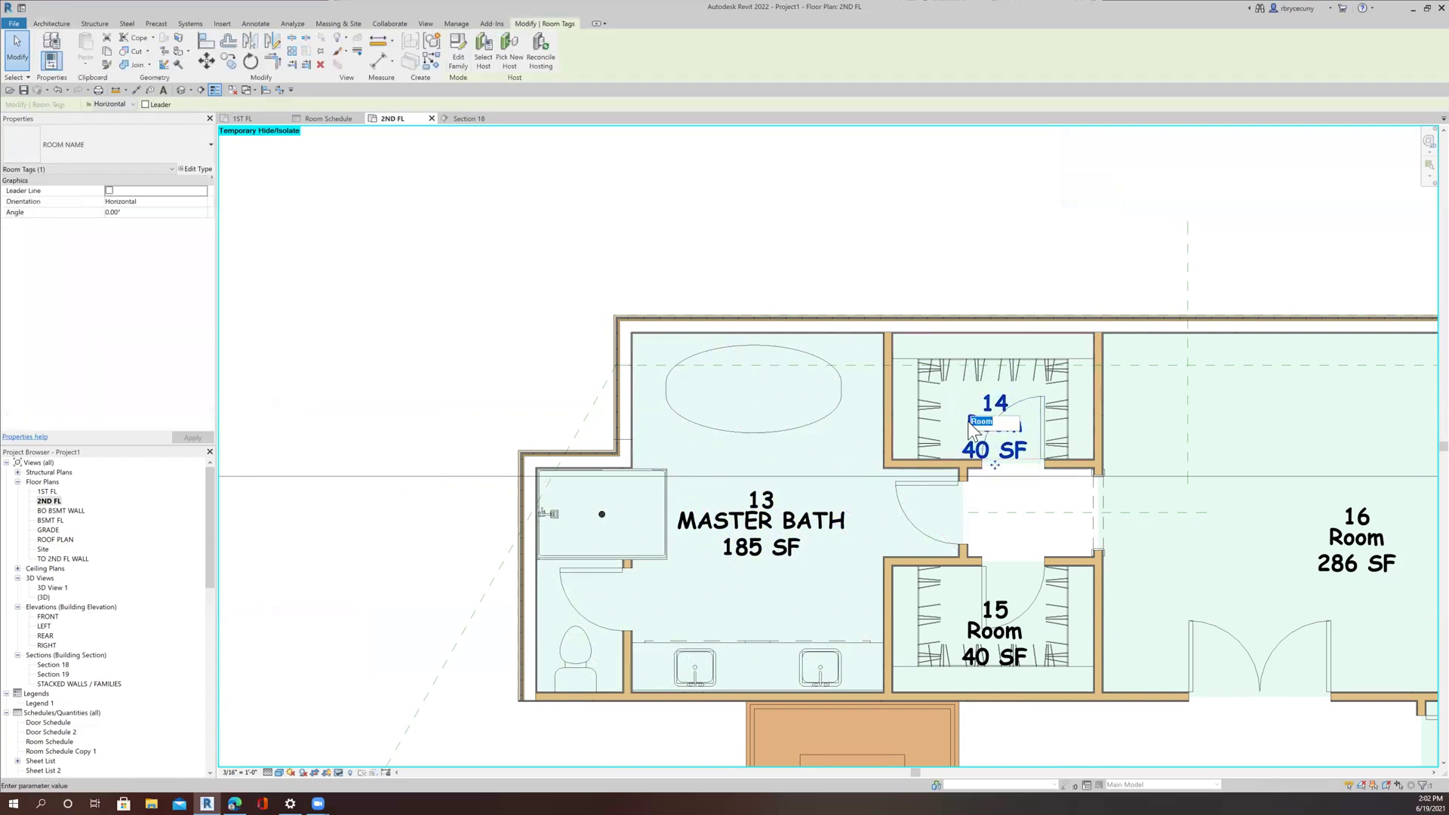
text(W)
key(Return)
double_click(995, 634)
text(WIC)
key(Return)
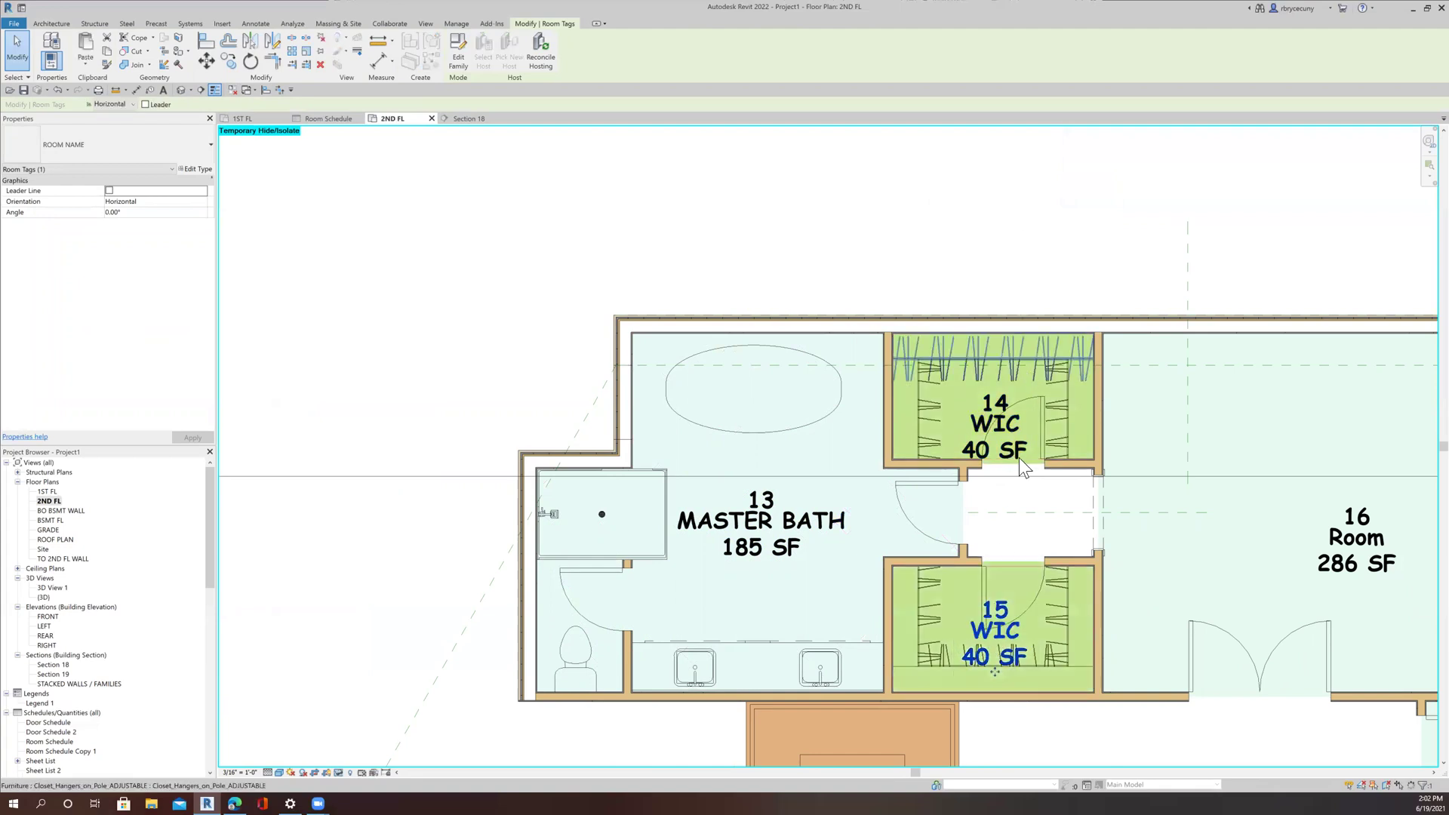
Rename the large double-door bedroom next to the closets as MASTER BEDROOM in its tag.
scroll(1011, 491, down, 2)
scroll(1008, 513, down, 2)
scroll(954, 464, up, 3)
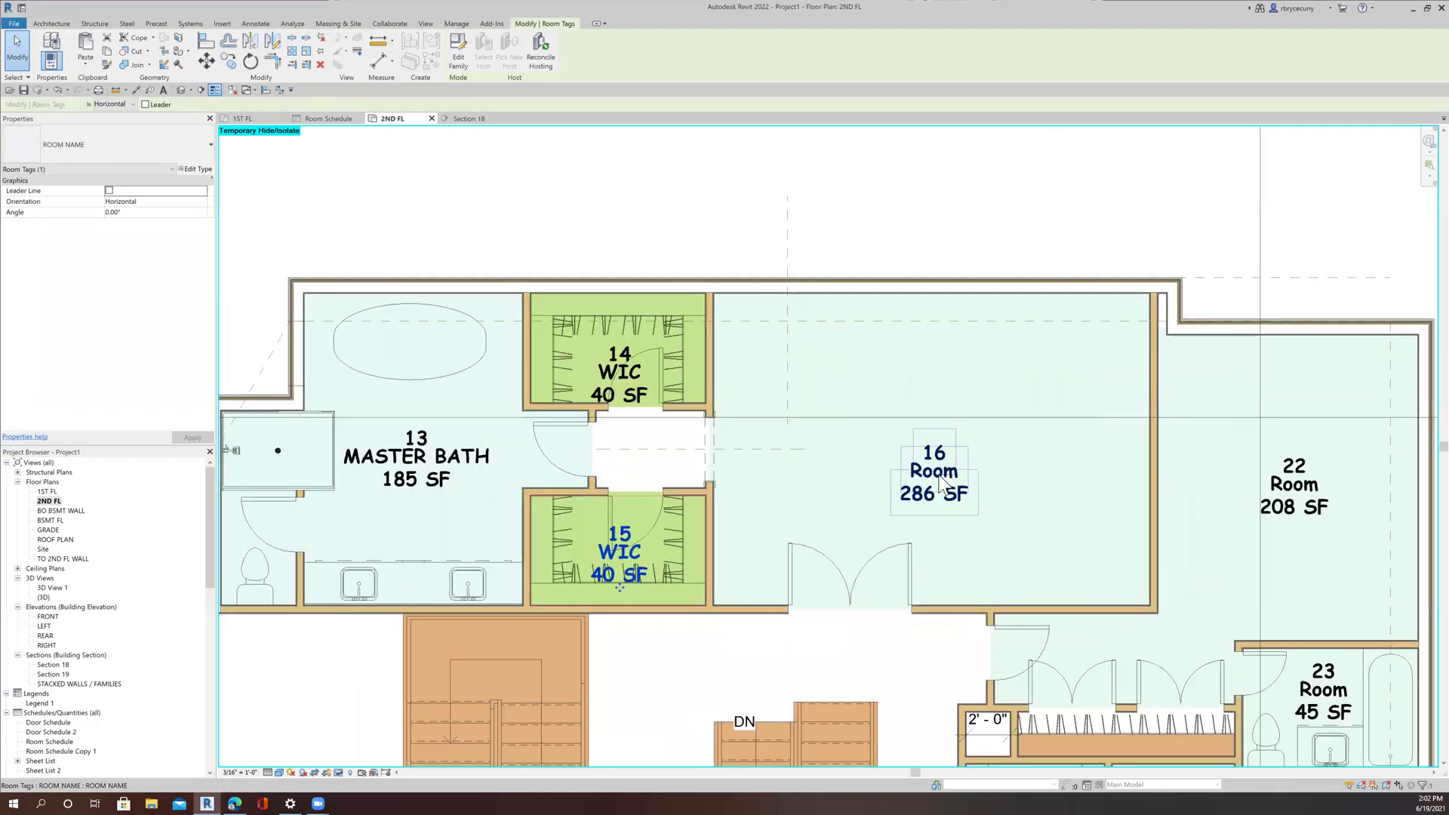
click(936, 490)
click(931, 473)
text(MASTER BEDROOM)
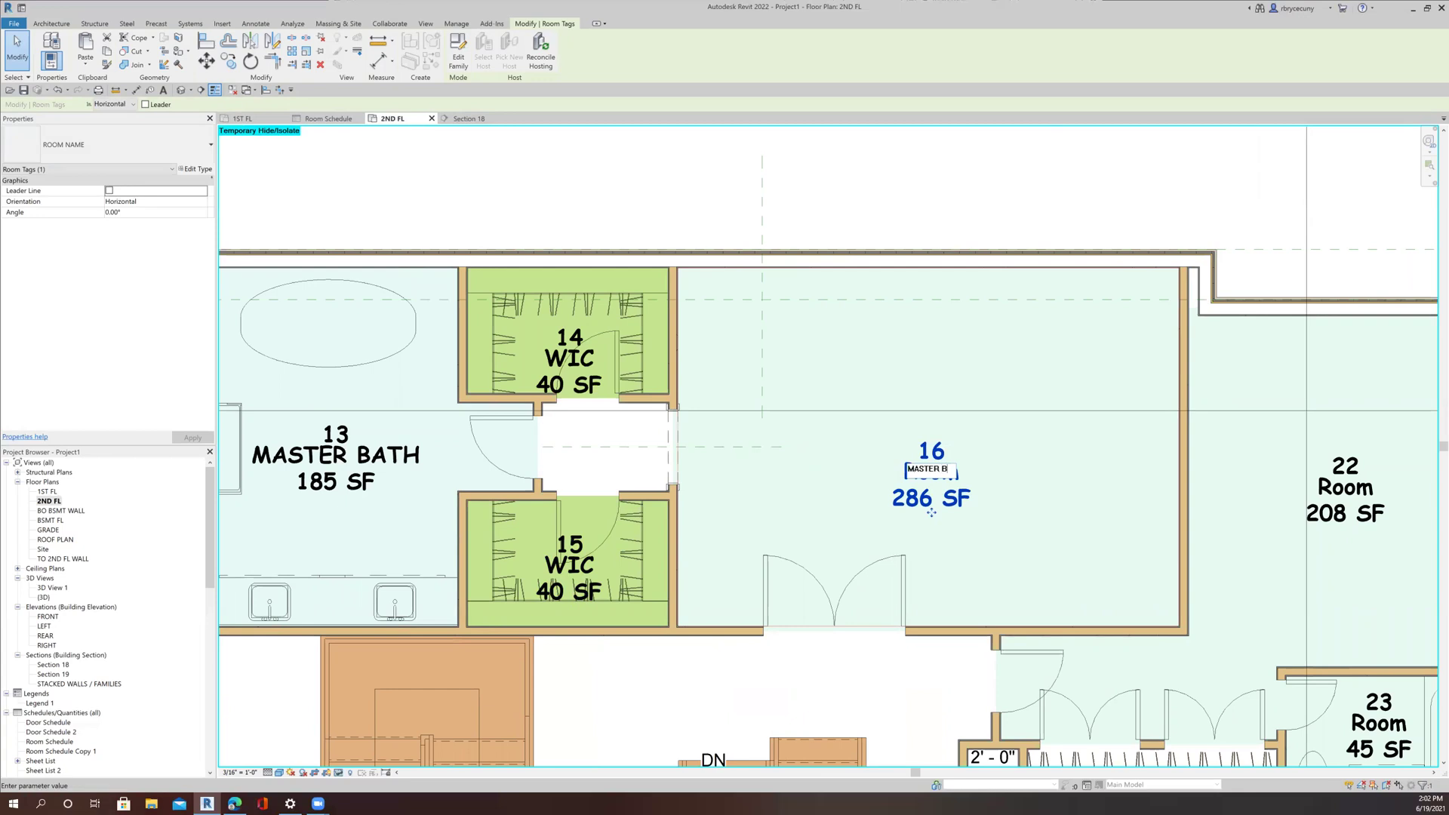
click(1071, 209)
Rename the upper-right bedroom as BR #2 in its room tag.
scroll(970, 474, down, 3)
middle_drag(965, 458, 673, 461)
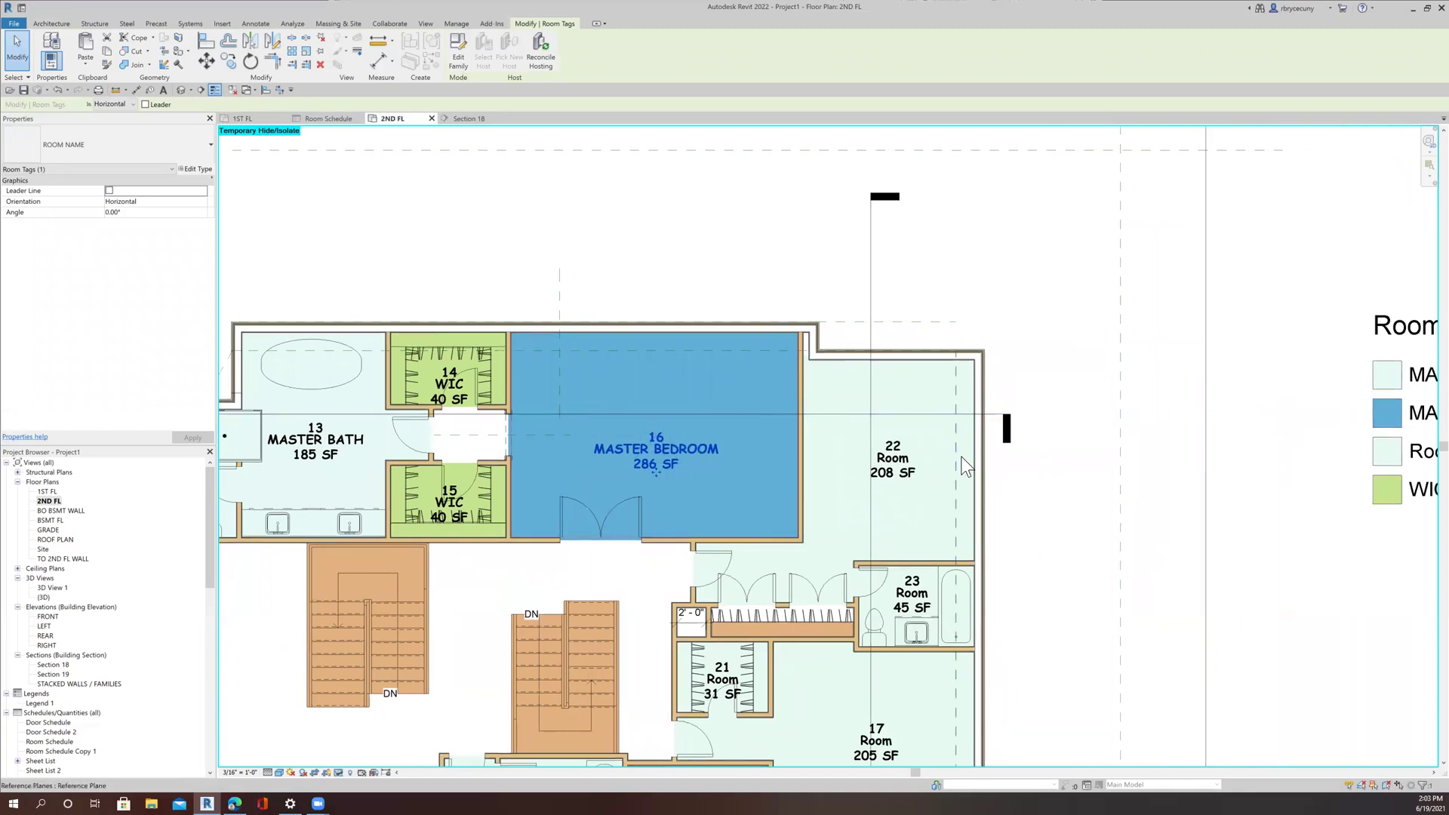
scroll(960, 460, up, 2)
click(850, 448)
click(849, 448)
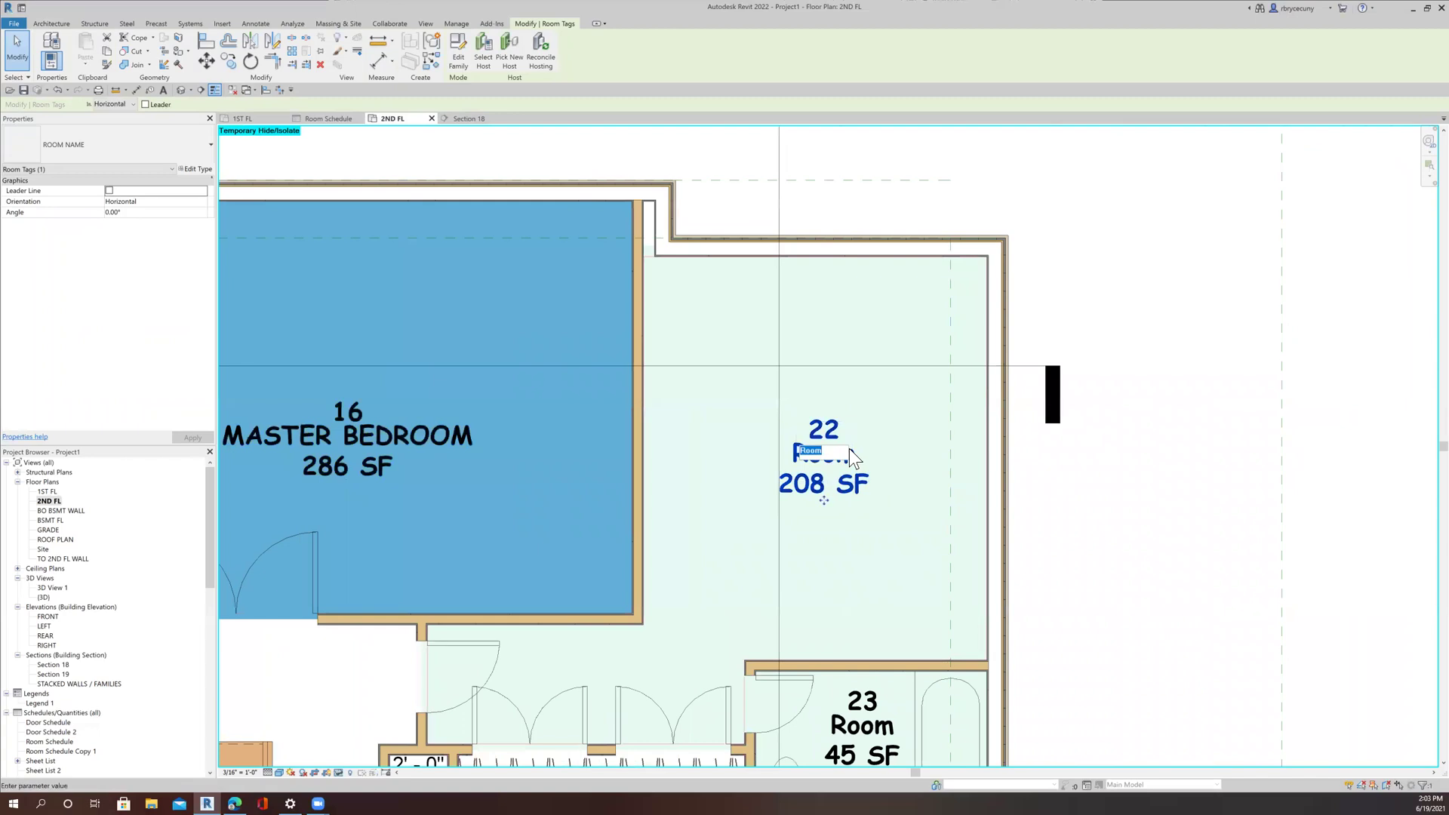
text(BE #2)
click(1120, 533)
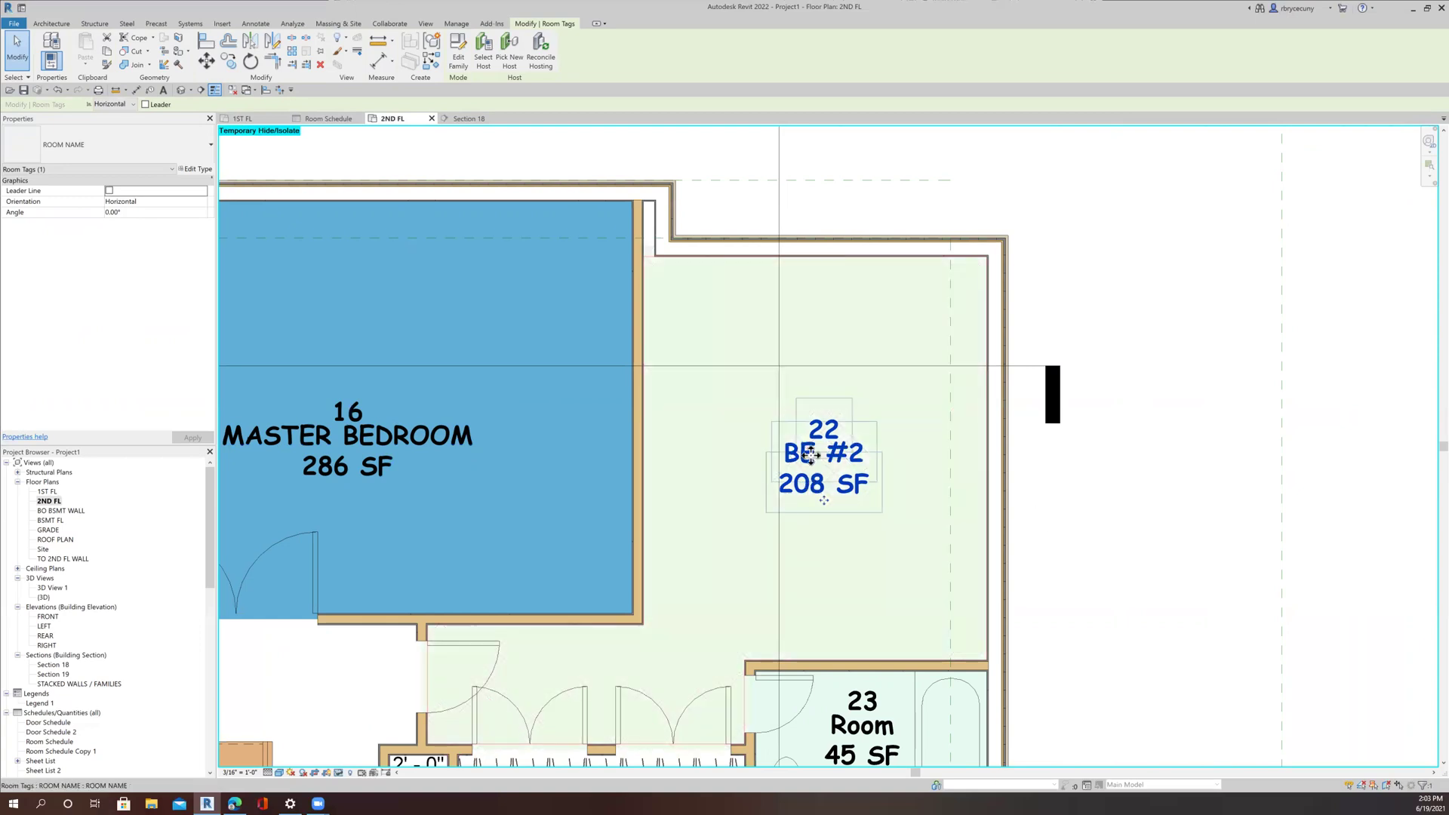
click(810, 454)
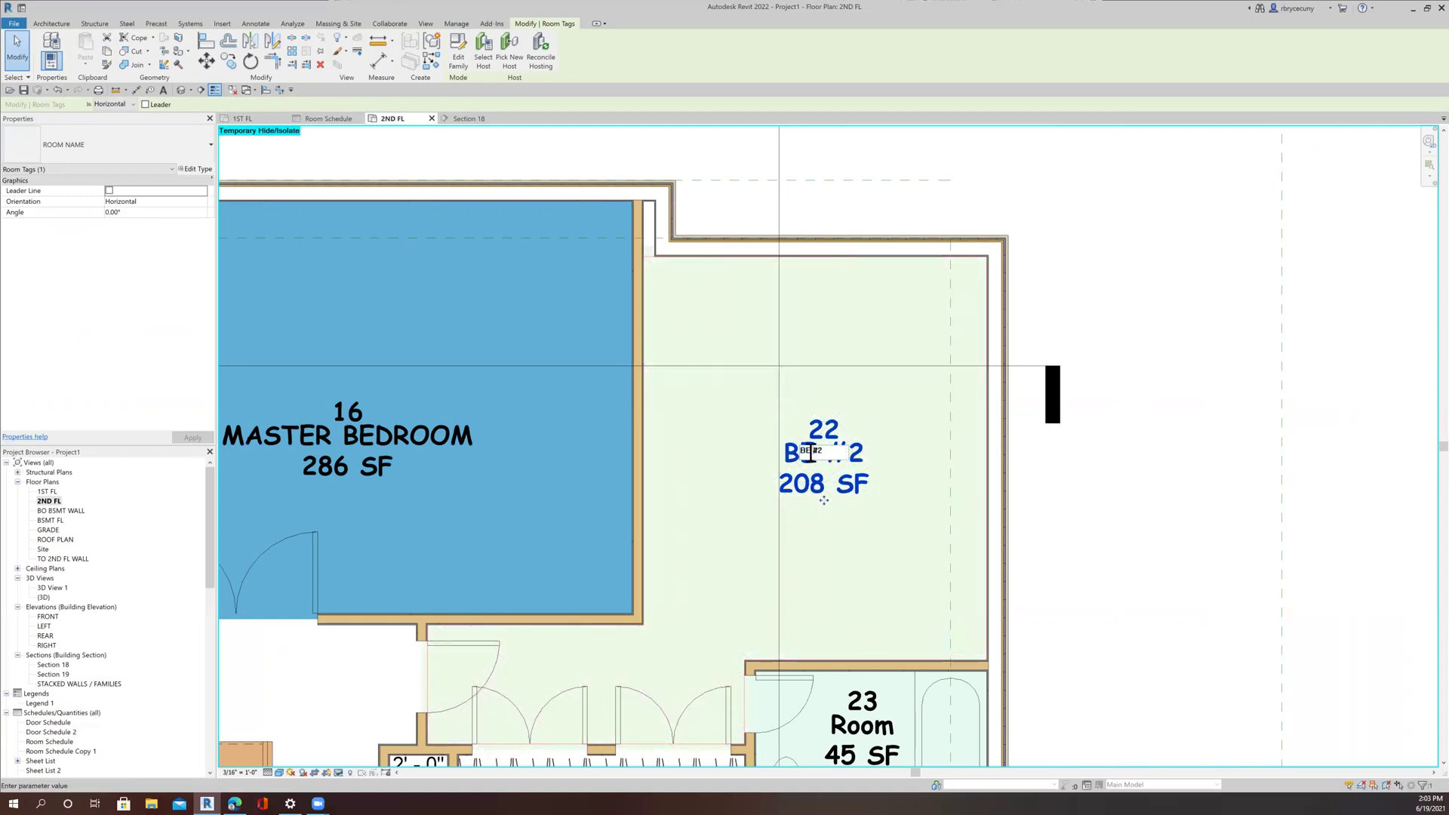
text(R)
click(1159, 509)
scroll(1159, 510, down, 3)
middle_drag(1160, 510, 1118, 405)
scroll(1061, 476, up, 3)
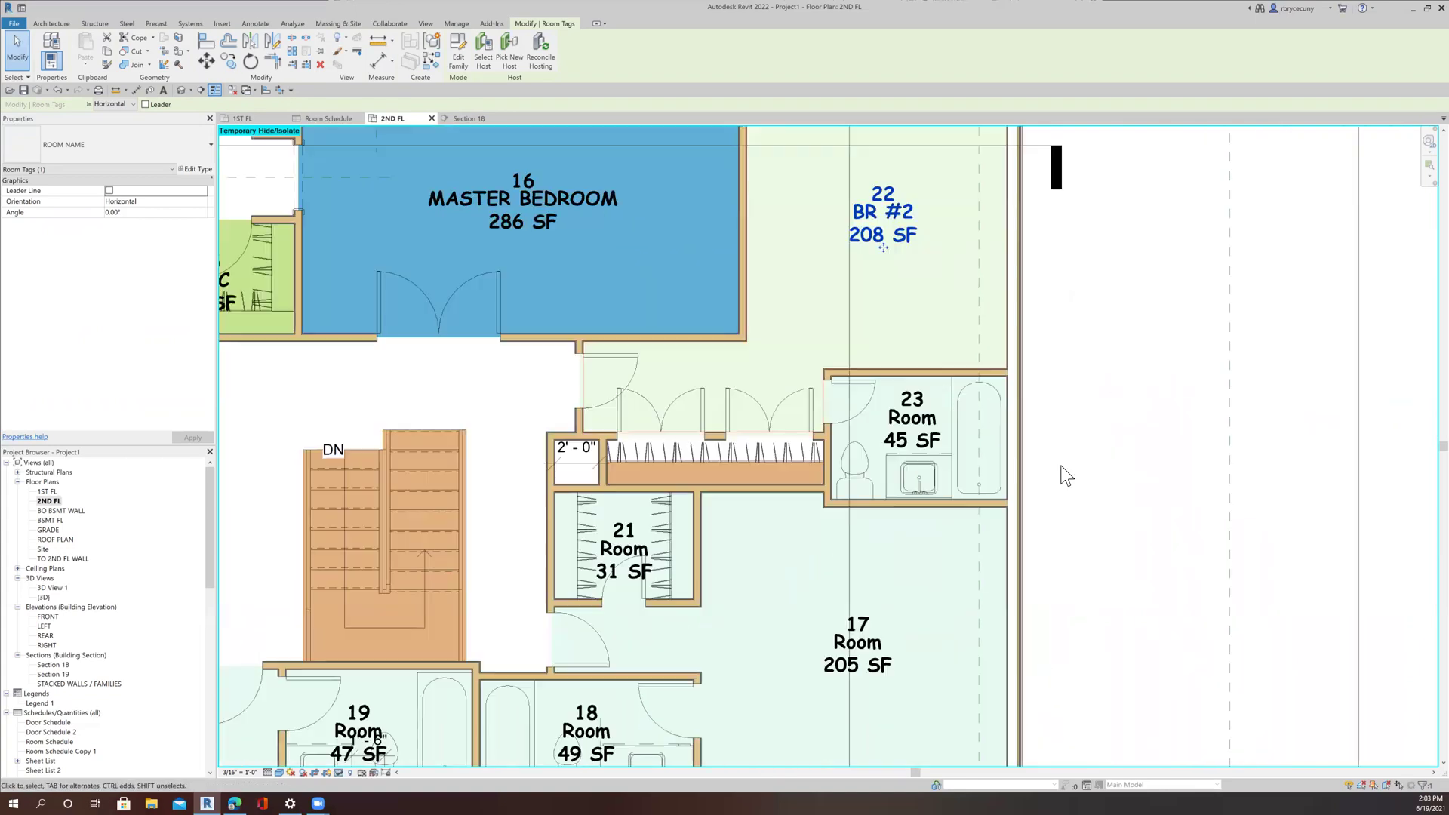
Rename the bathroom below BR #2 as BATH #2 in its room tag.
click(898, 406)
click(898, 406)
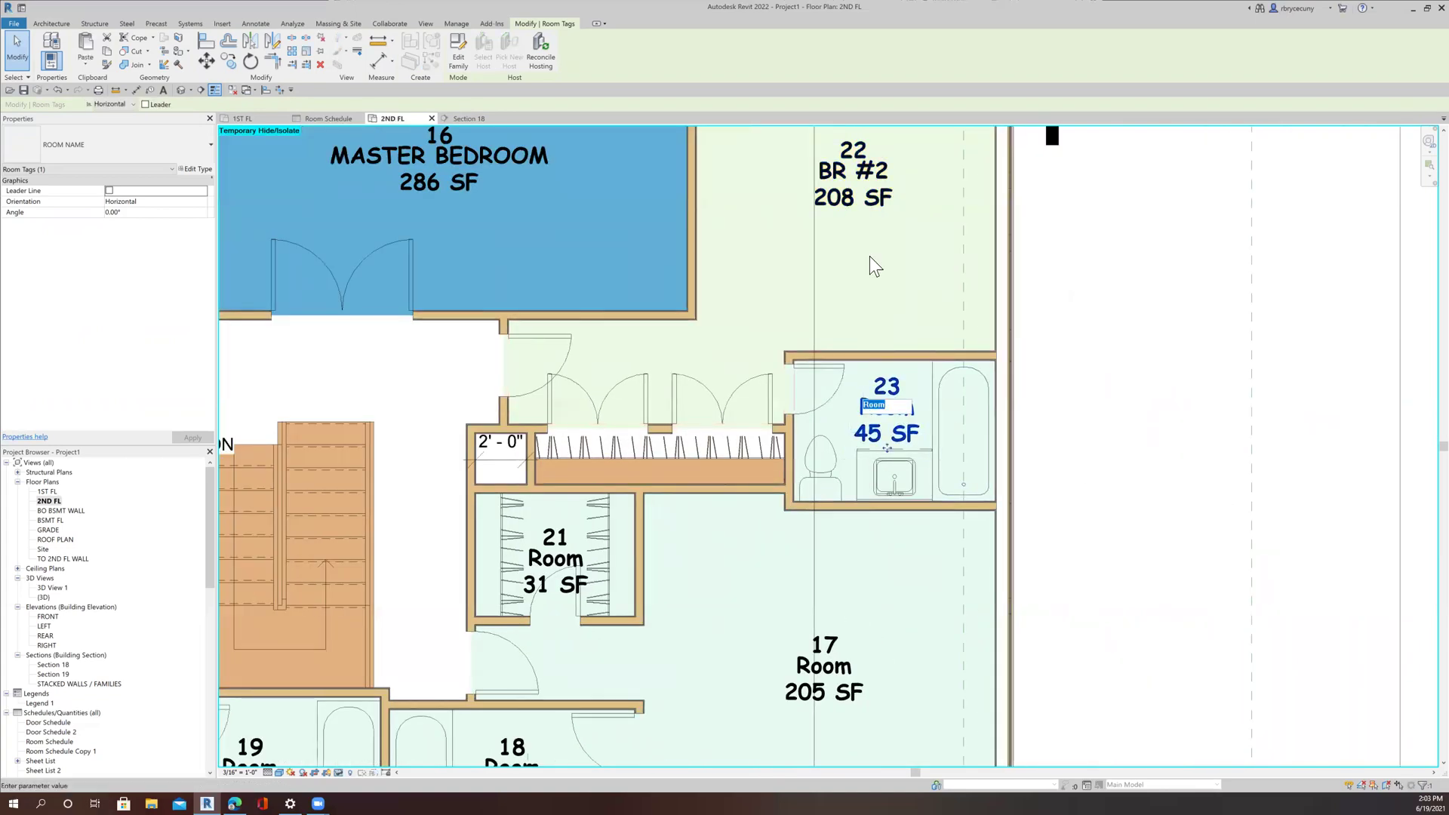
text(BATH #2)
key(Return)
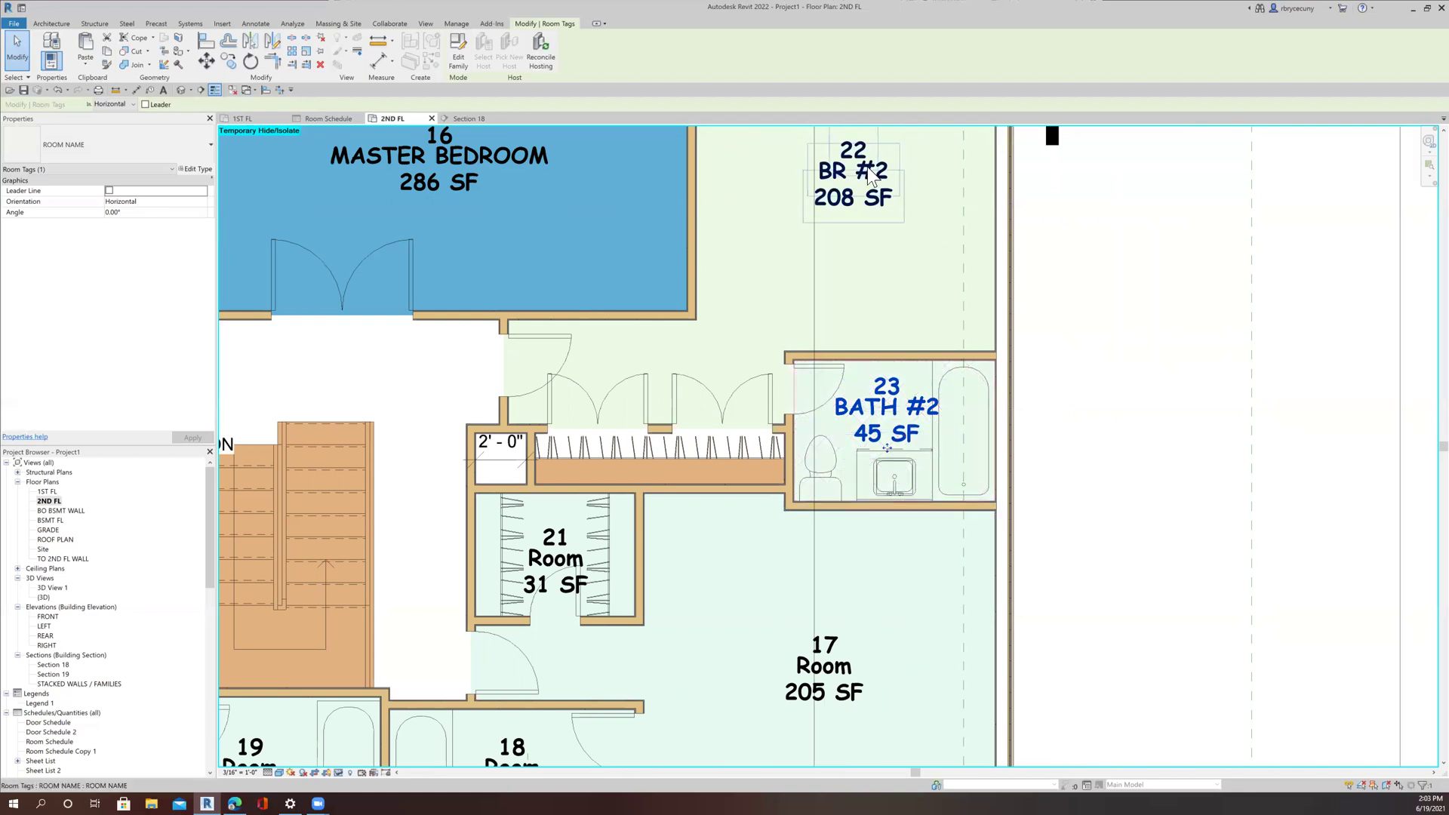
Rename the 205 SF bedroom below BATH #2 as BR #3 in its room tag.
middle_drag(835, 684, 872, 499)
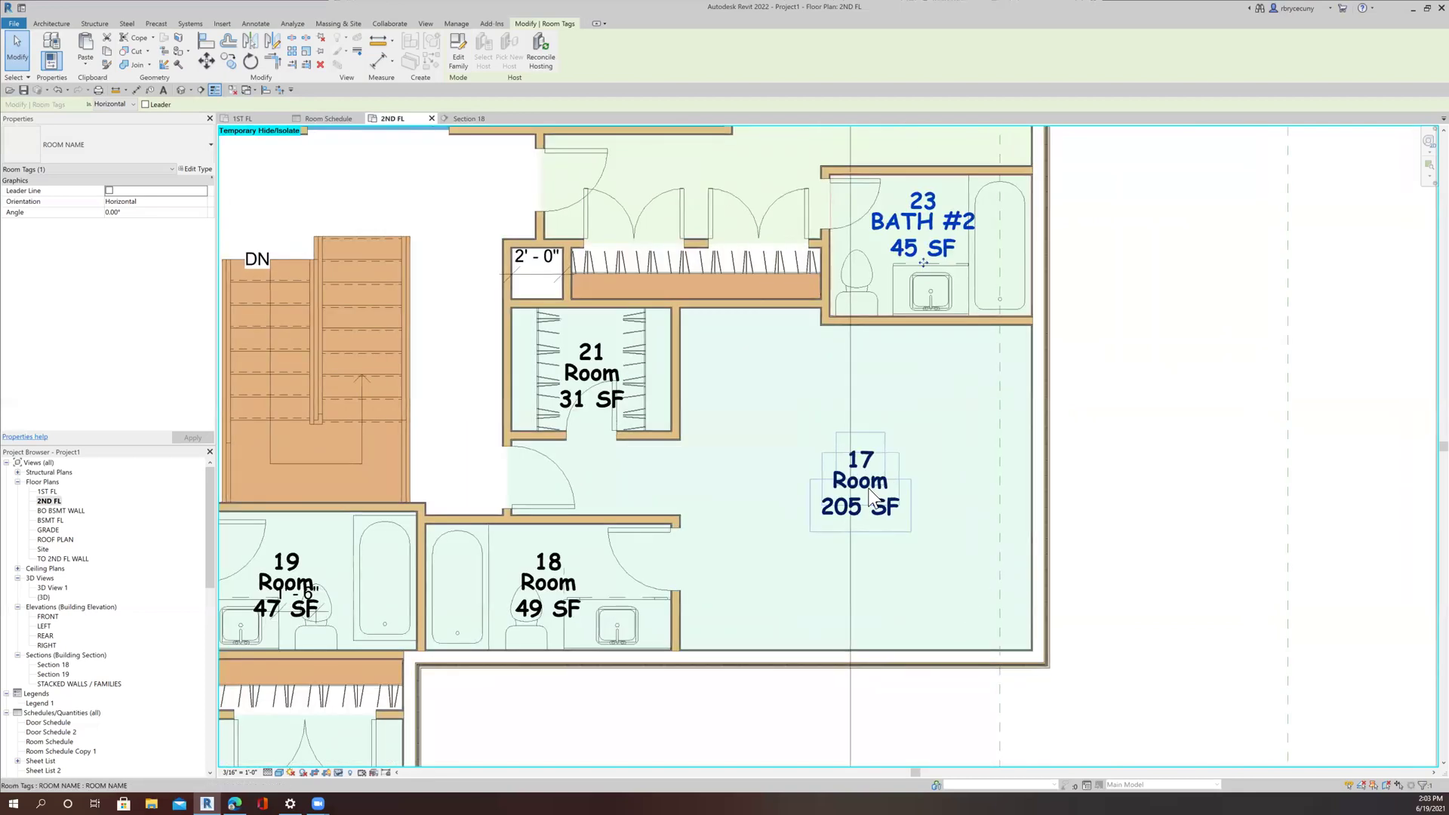
double_click(870, 492)
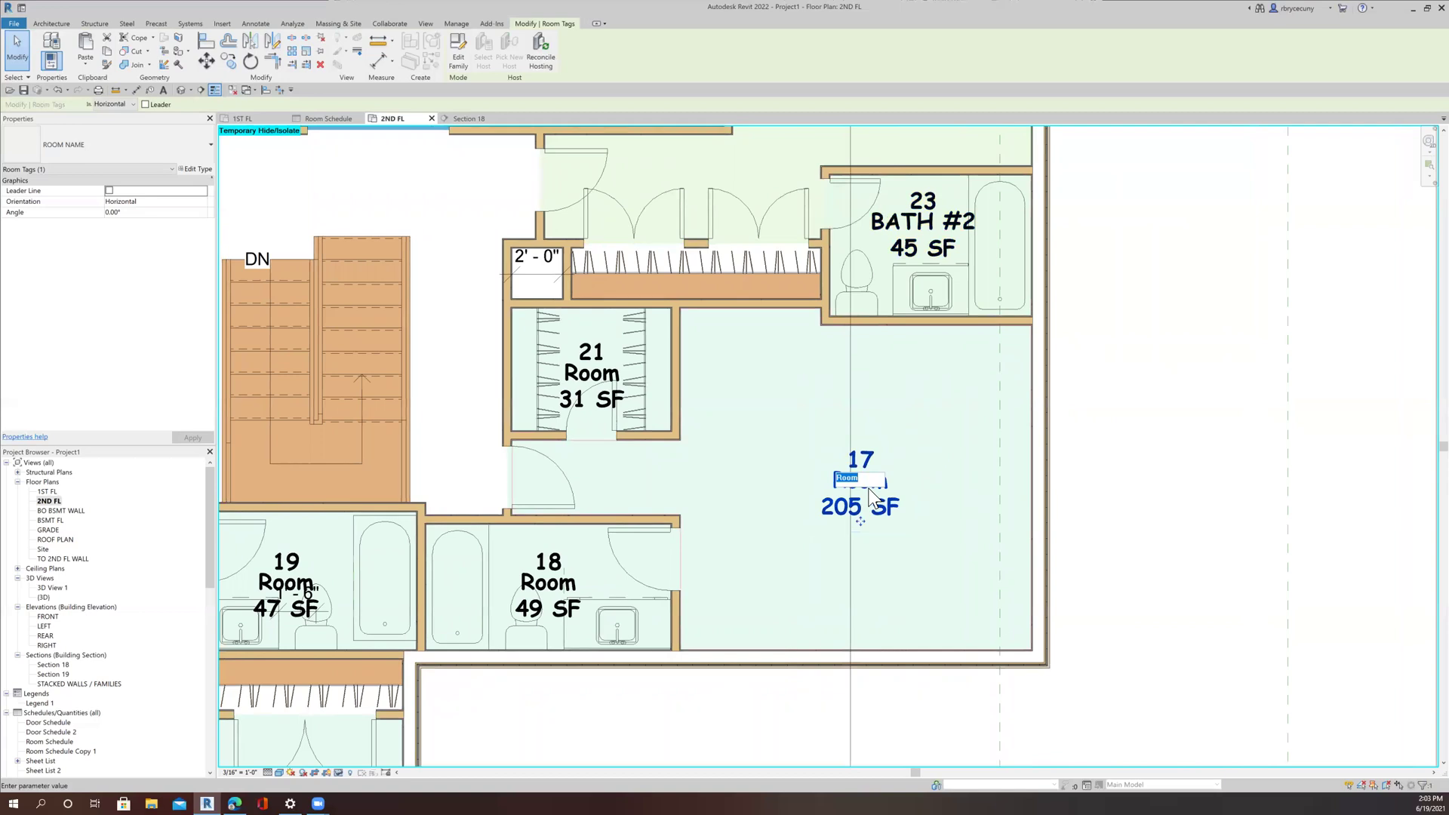
text(B)
scroll(870, 489, up, 1)
scroll(870, 489, down, 2)
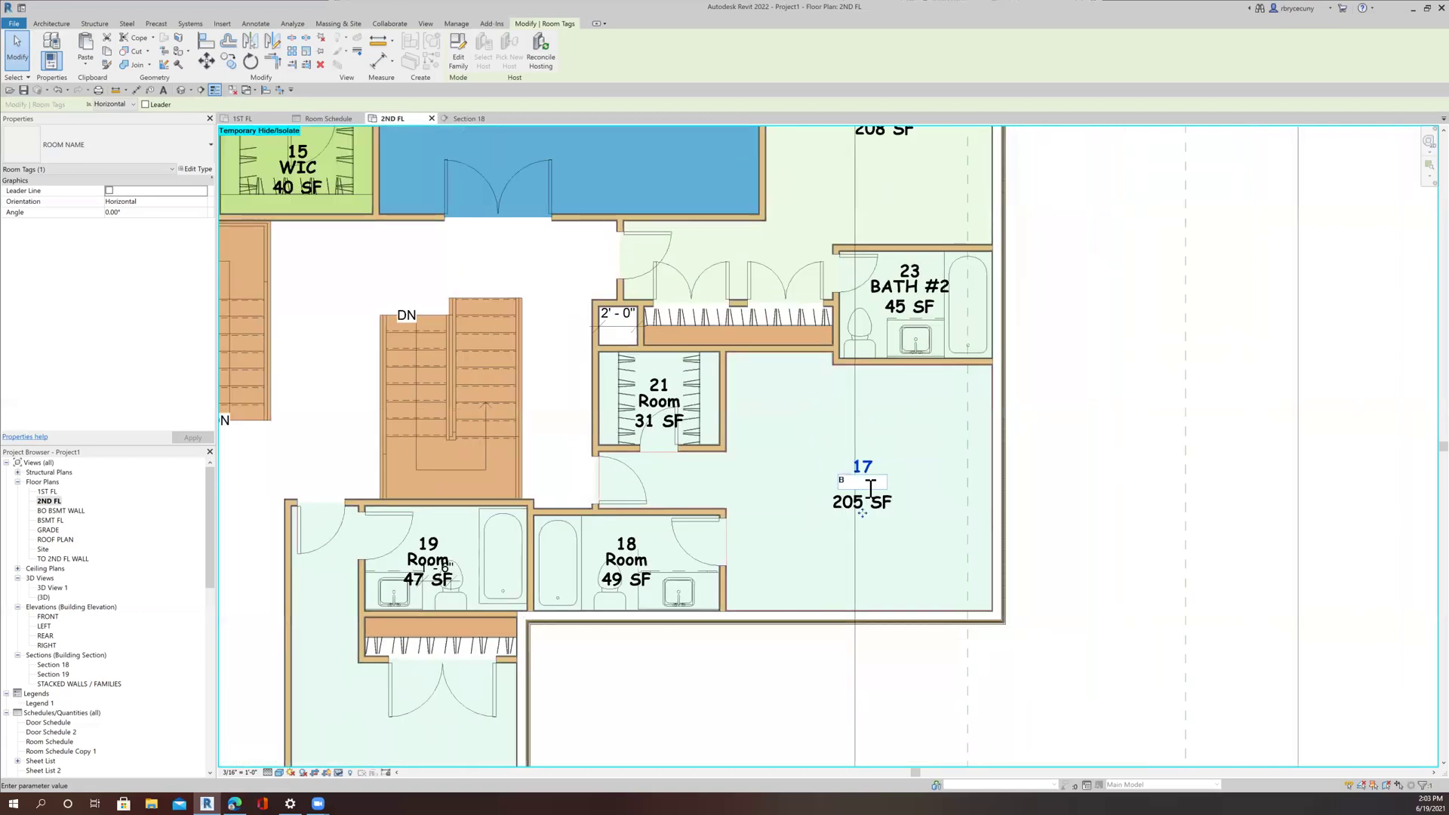
scroll(870, 489, down, 4)
scroll(870, 490, up, 5)
text(R)
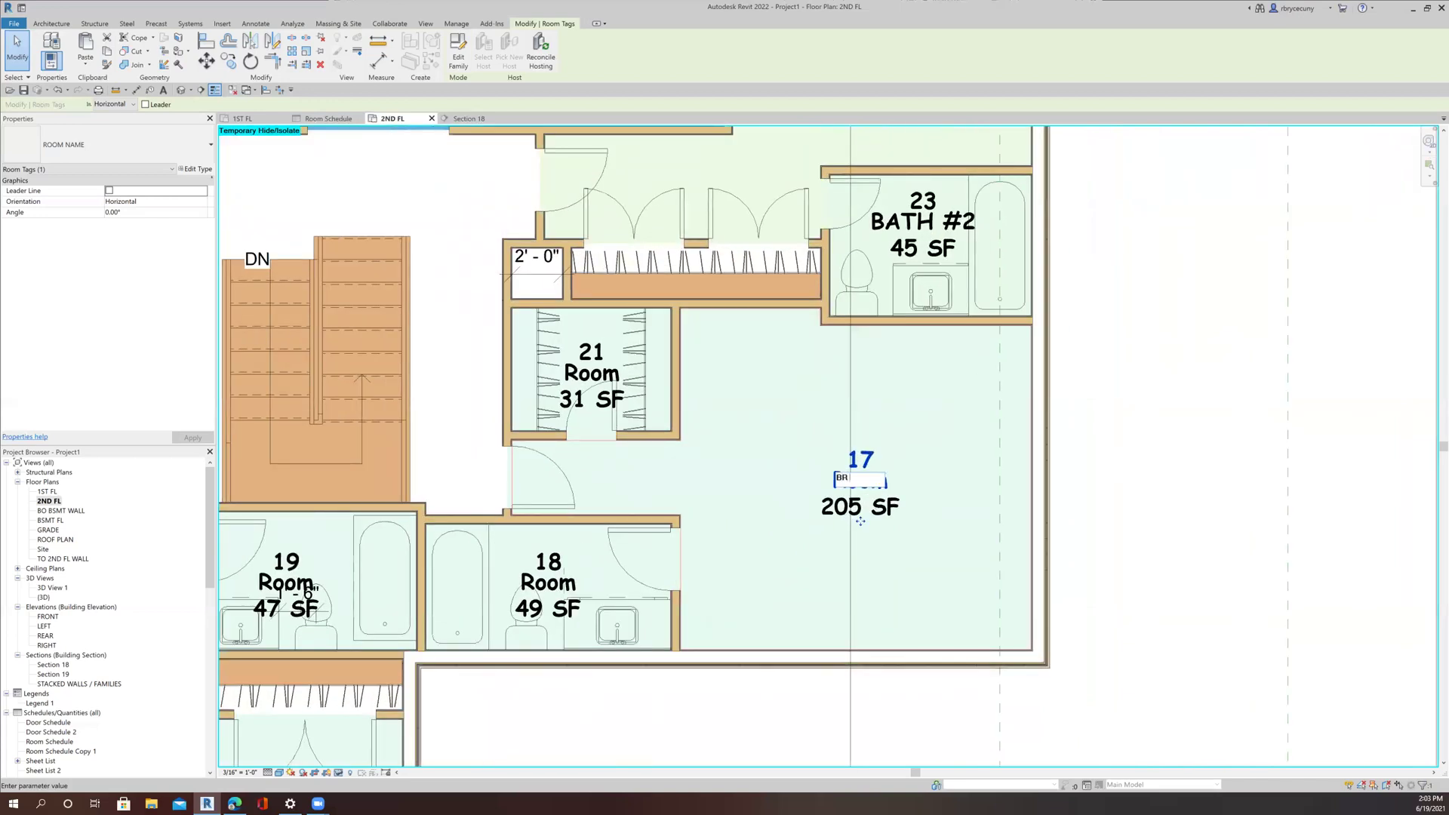
scroll(1070, 532, down, 4)
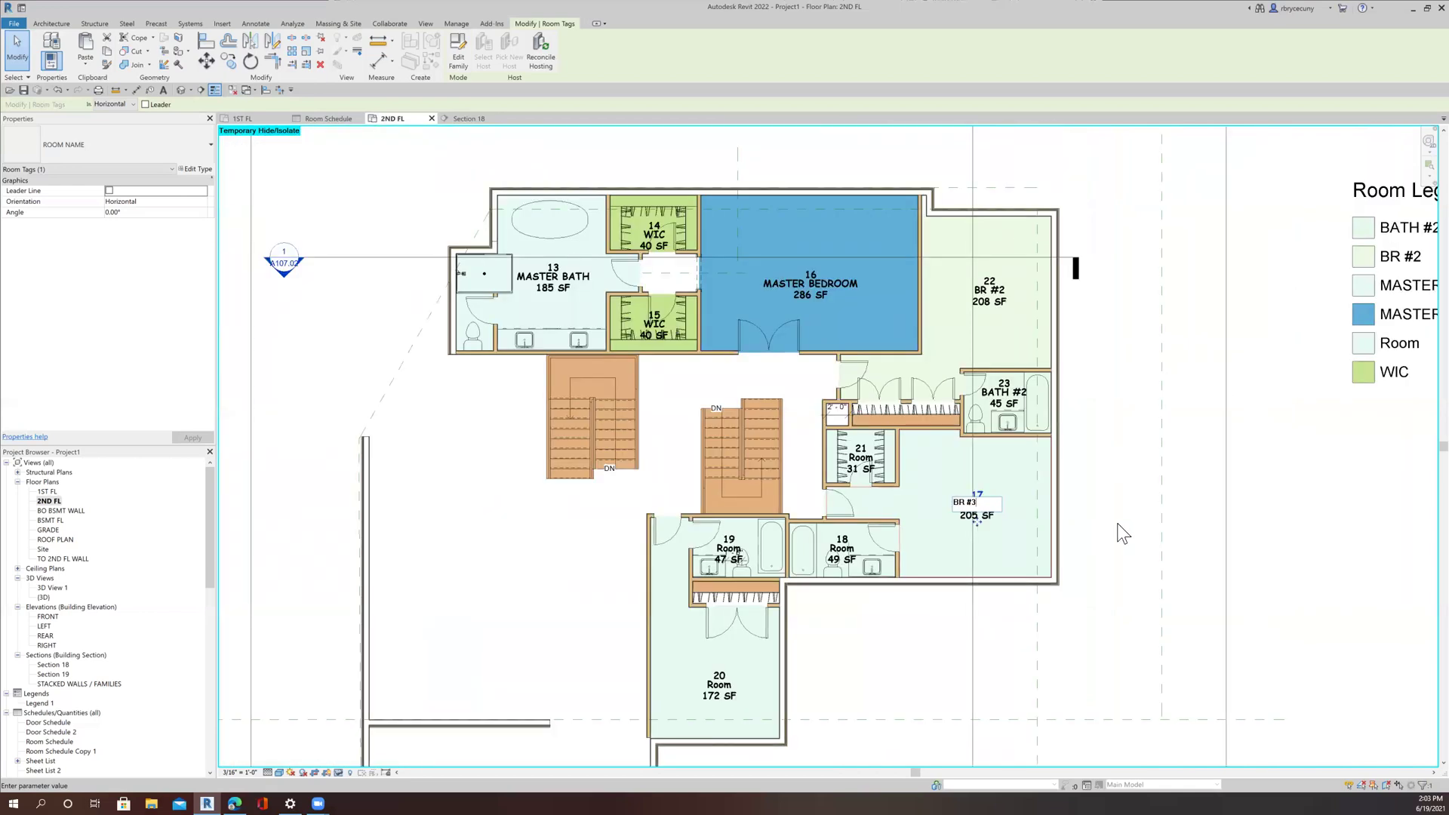
key(Return)
Rename the bathroom opening off BR #3 as BATH #3 in its room tag.
scroll(872, 550, up, 4)
click(843, 539)
click(822, 546)
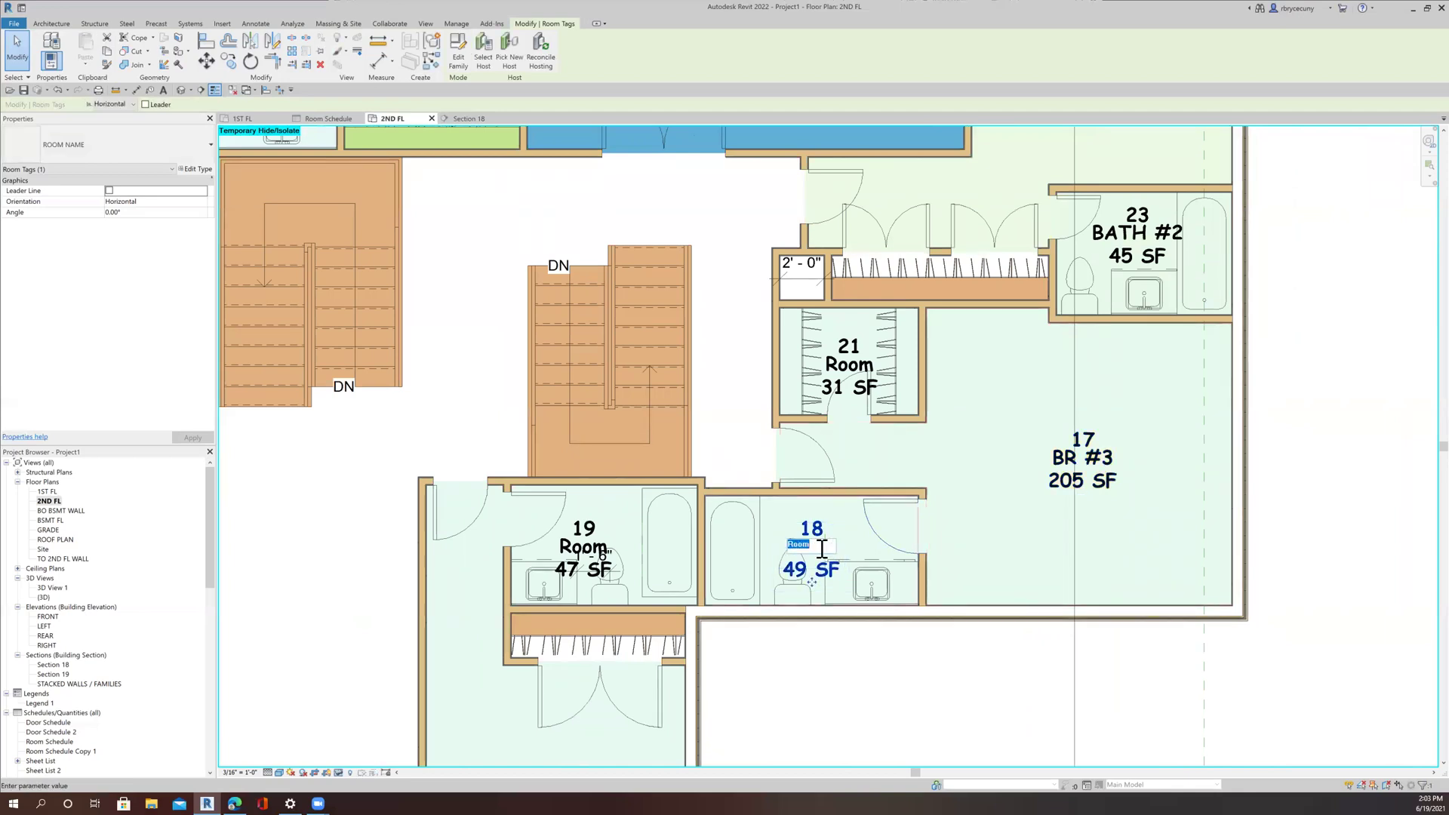
text(BATH)
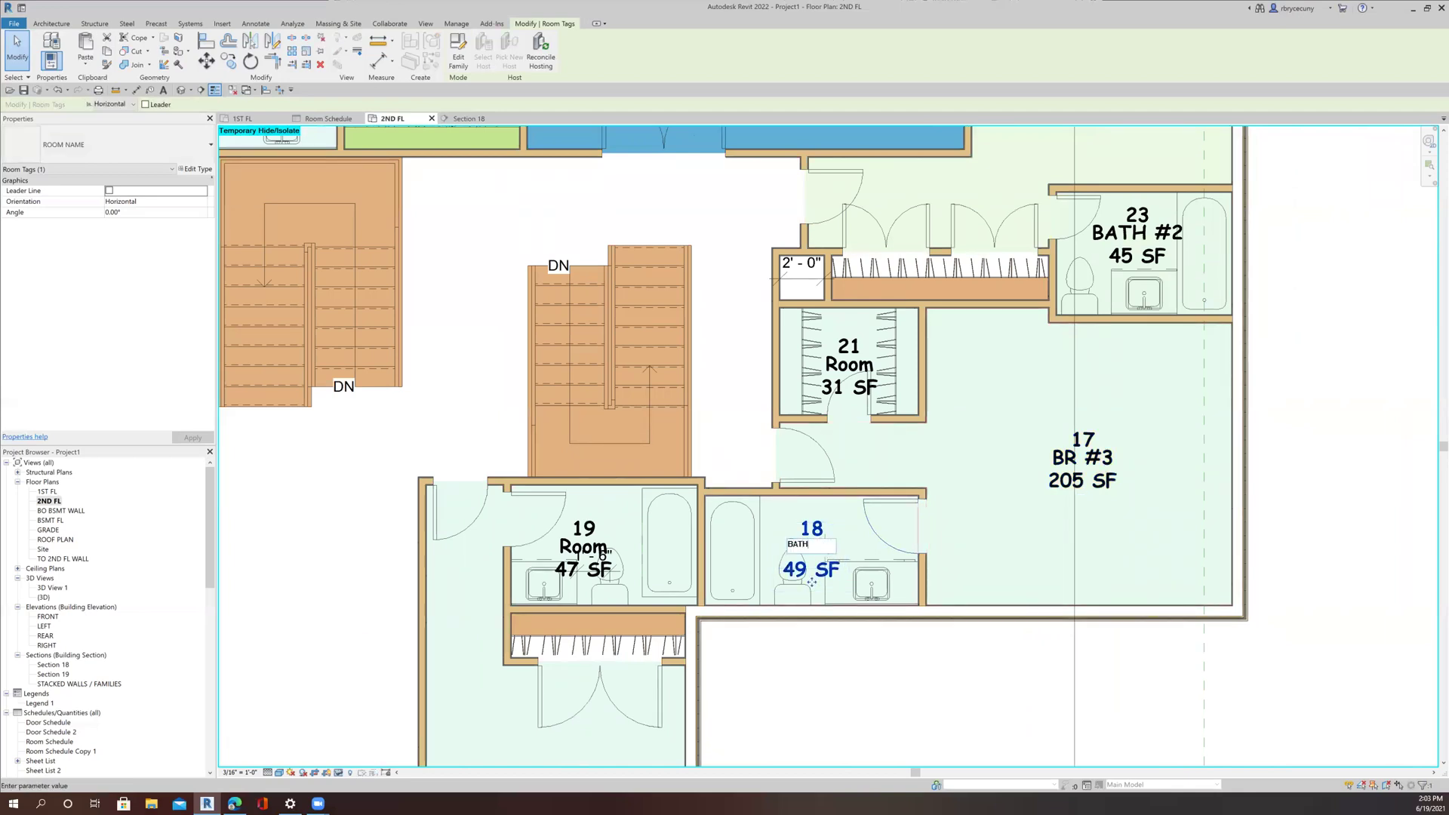
text( #3)
key(Return)
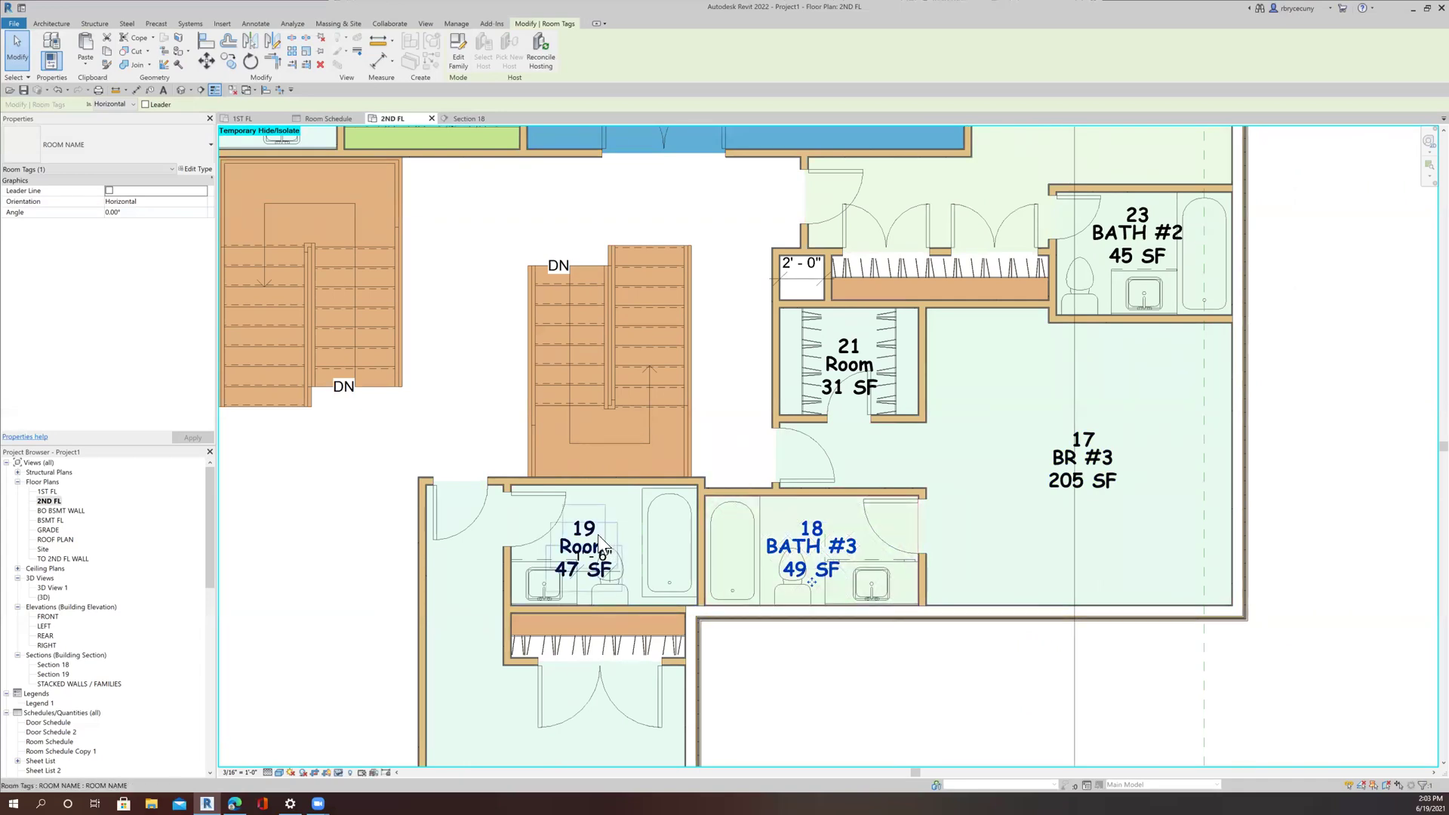
Rename the 172 SF bedroom in the lower wing of the plan as BR #4 in its tag.
scroll(605, 595, down, 5)
scroll(612, 678, up, 5)
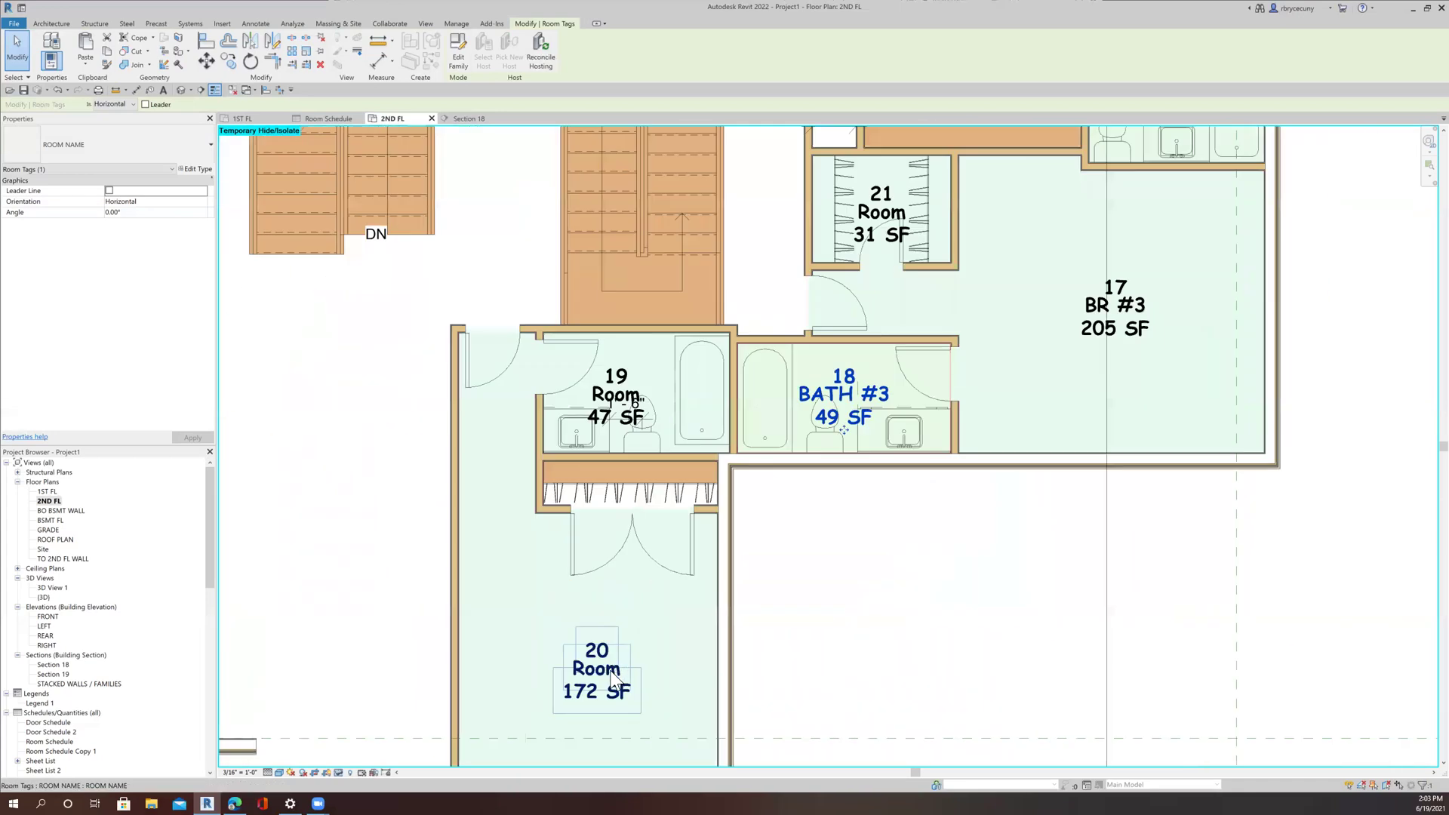
click(611, 680)
click(612, 670)
text(BR)
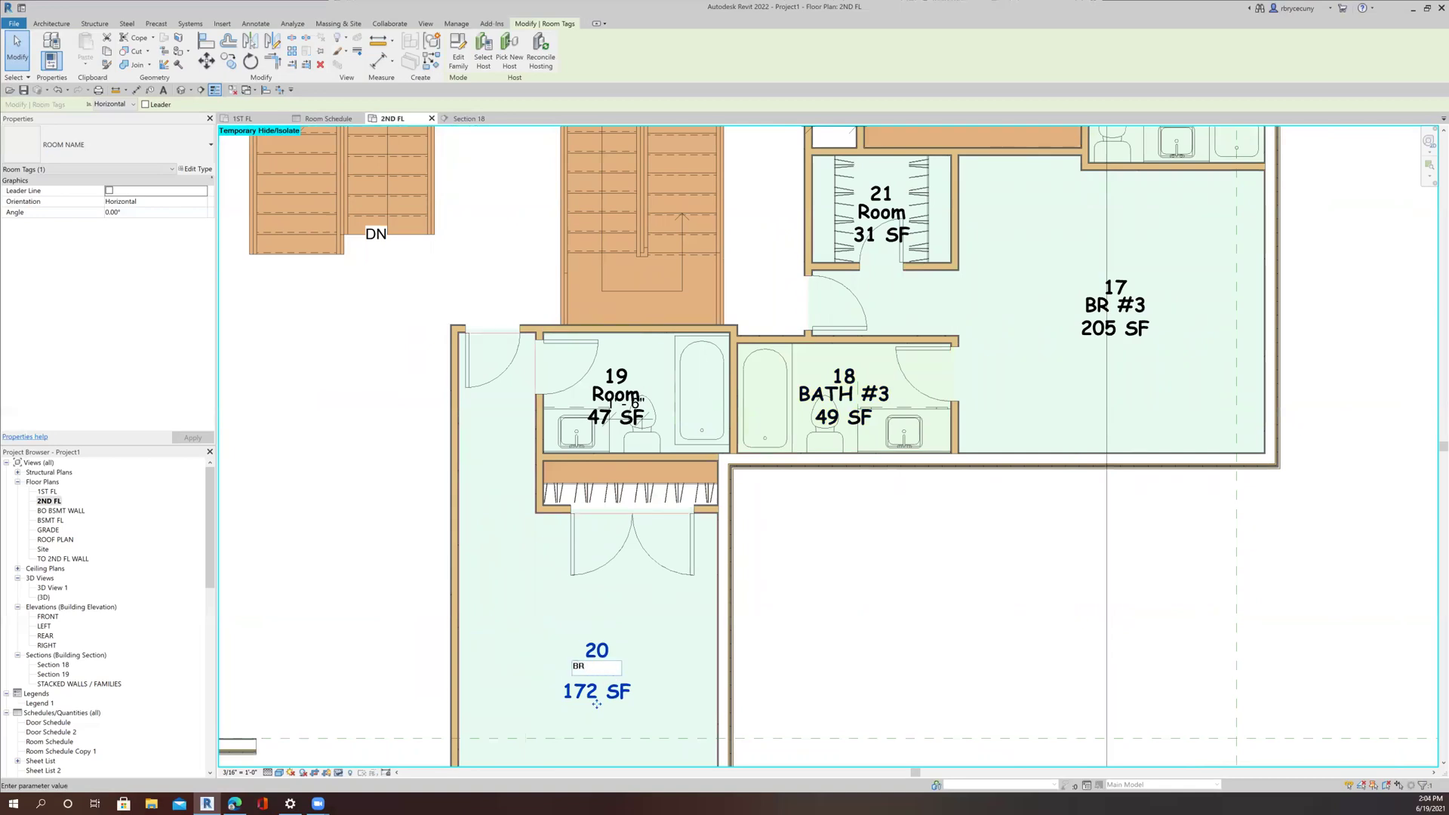
click(913, 665)
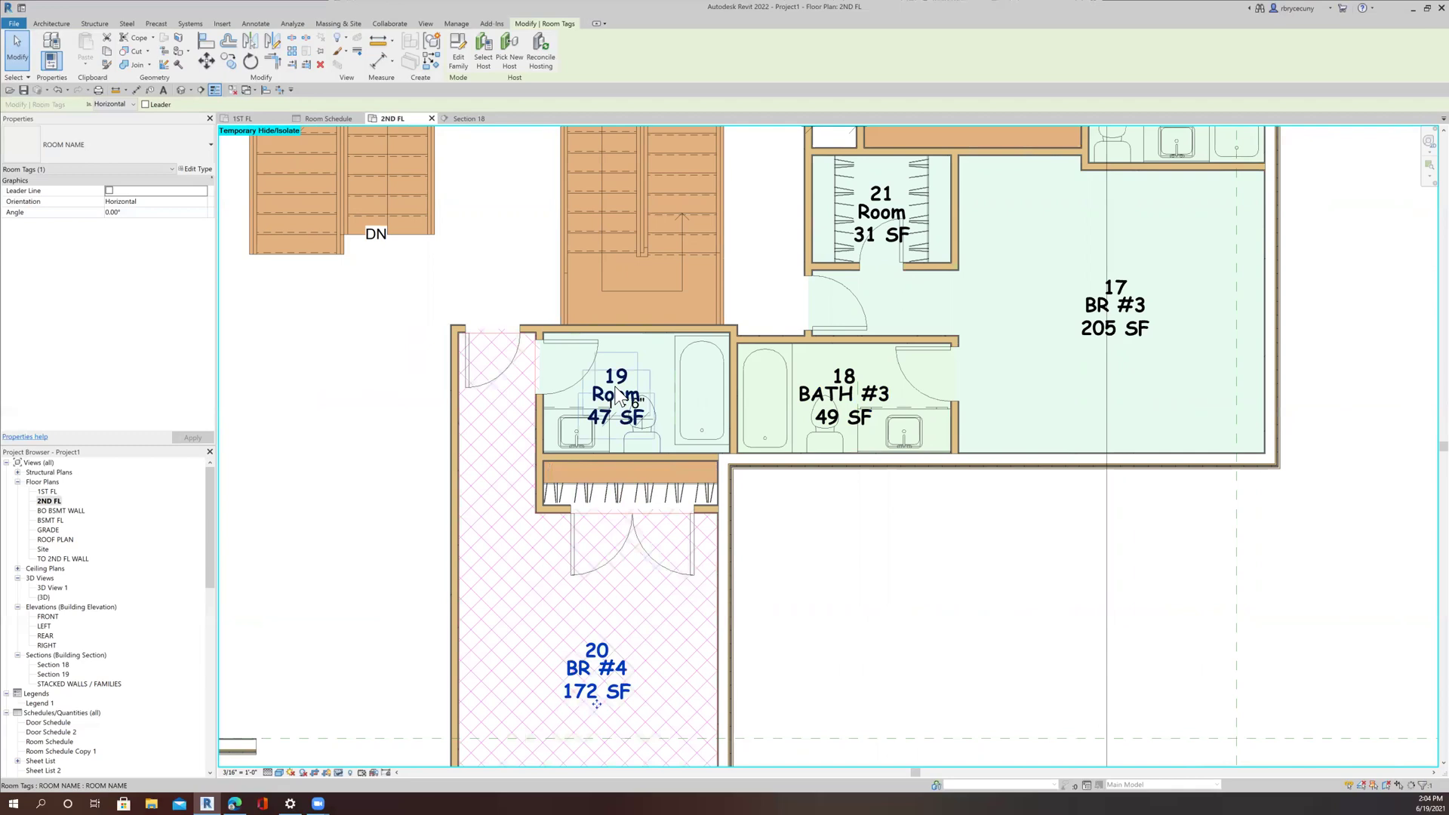
Rename the bathroom beside BATH #3 as BATH #4 in its tag and deselect it.
click(617, 395)
click(616, 394)
text(BATH #4)
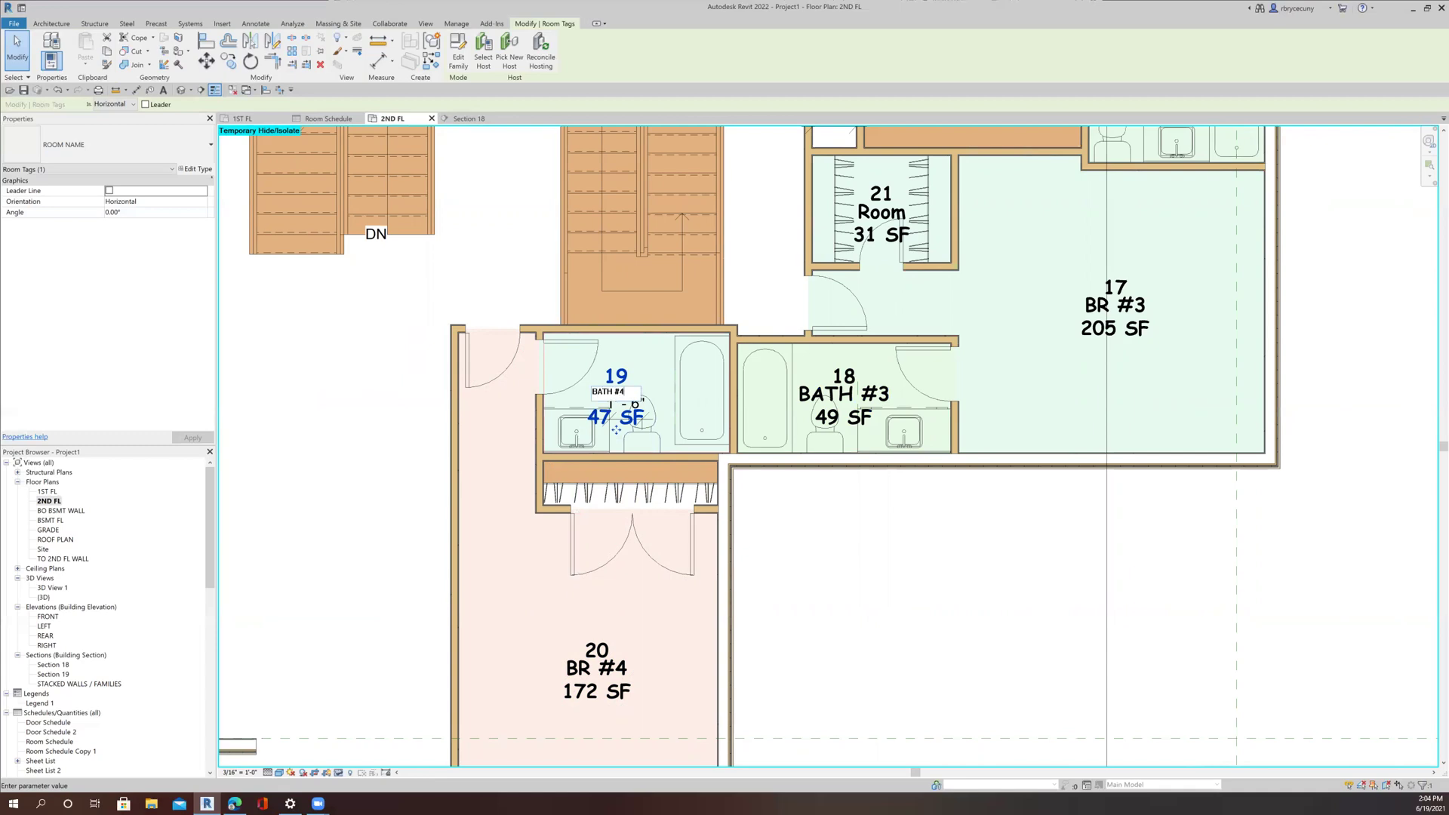
click(747, 573)
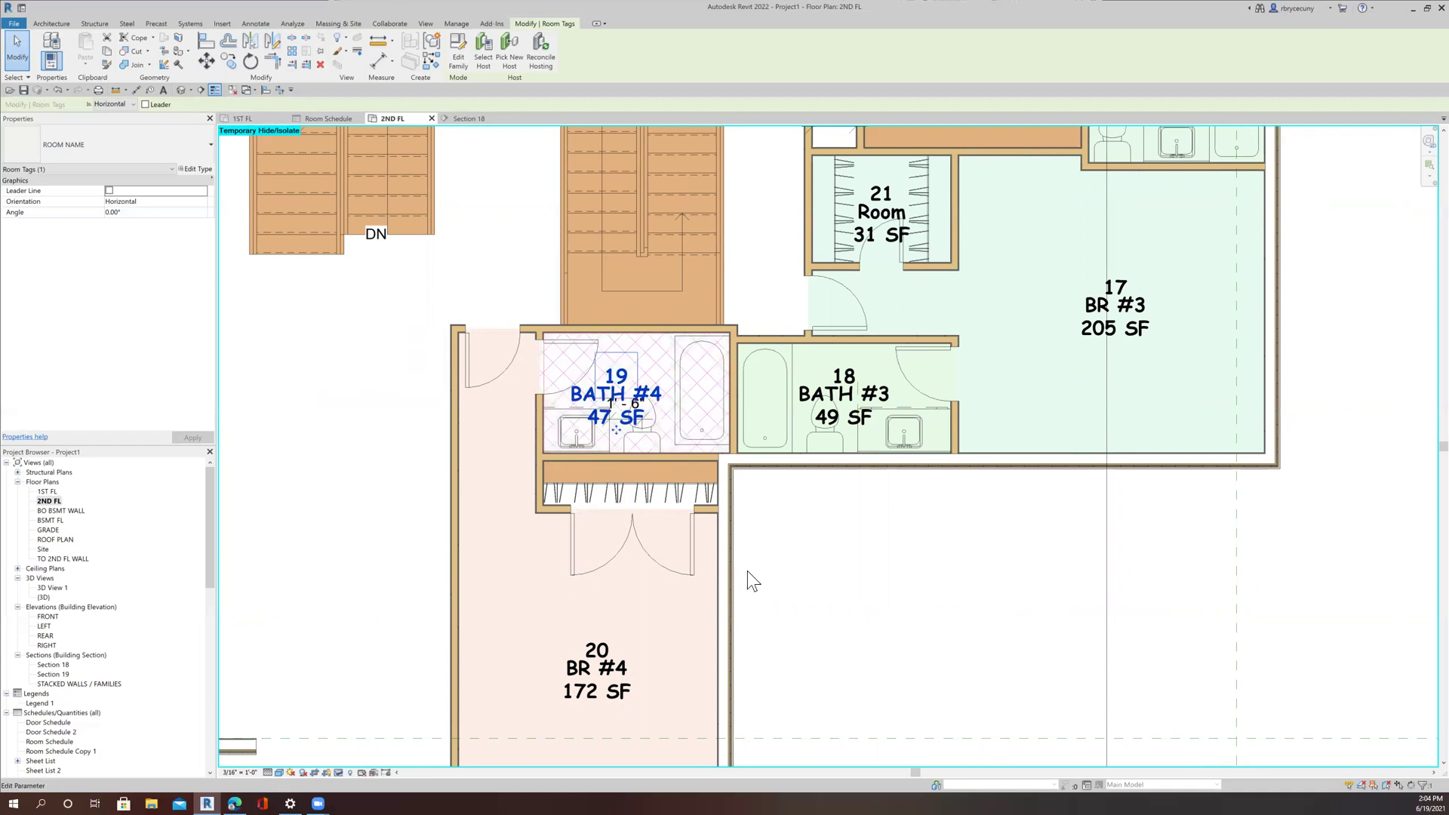
click(928, 682)
Set the floor plan's underlay base level to 1ST FL.
scroll(931, 684, down, 3)
middle_drag(936, 685, 894, 662)
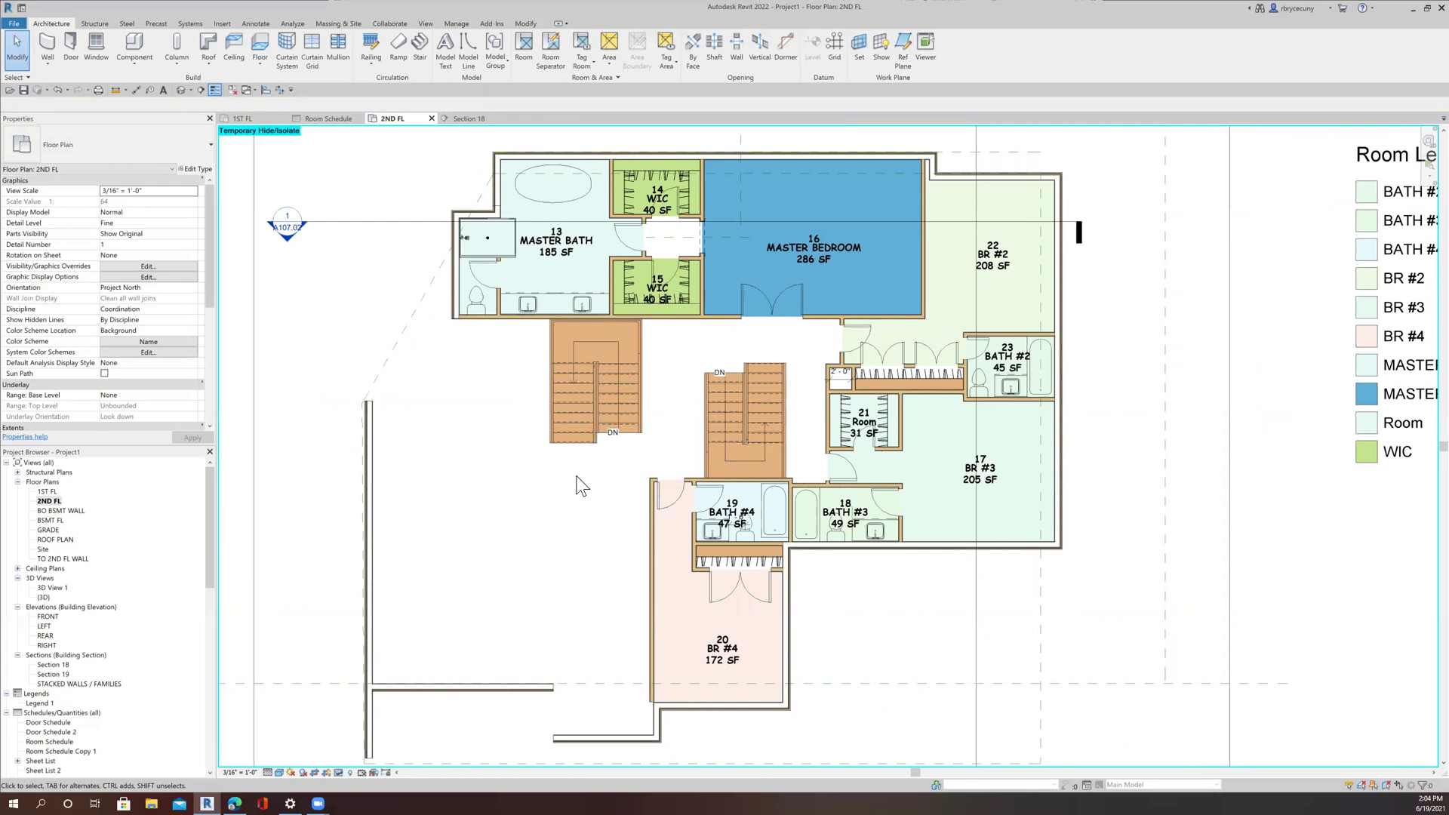
scroll(578, 486, down, 2)
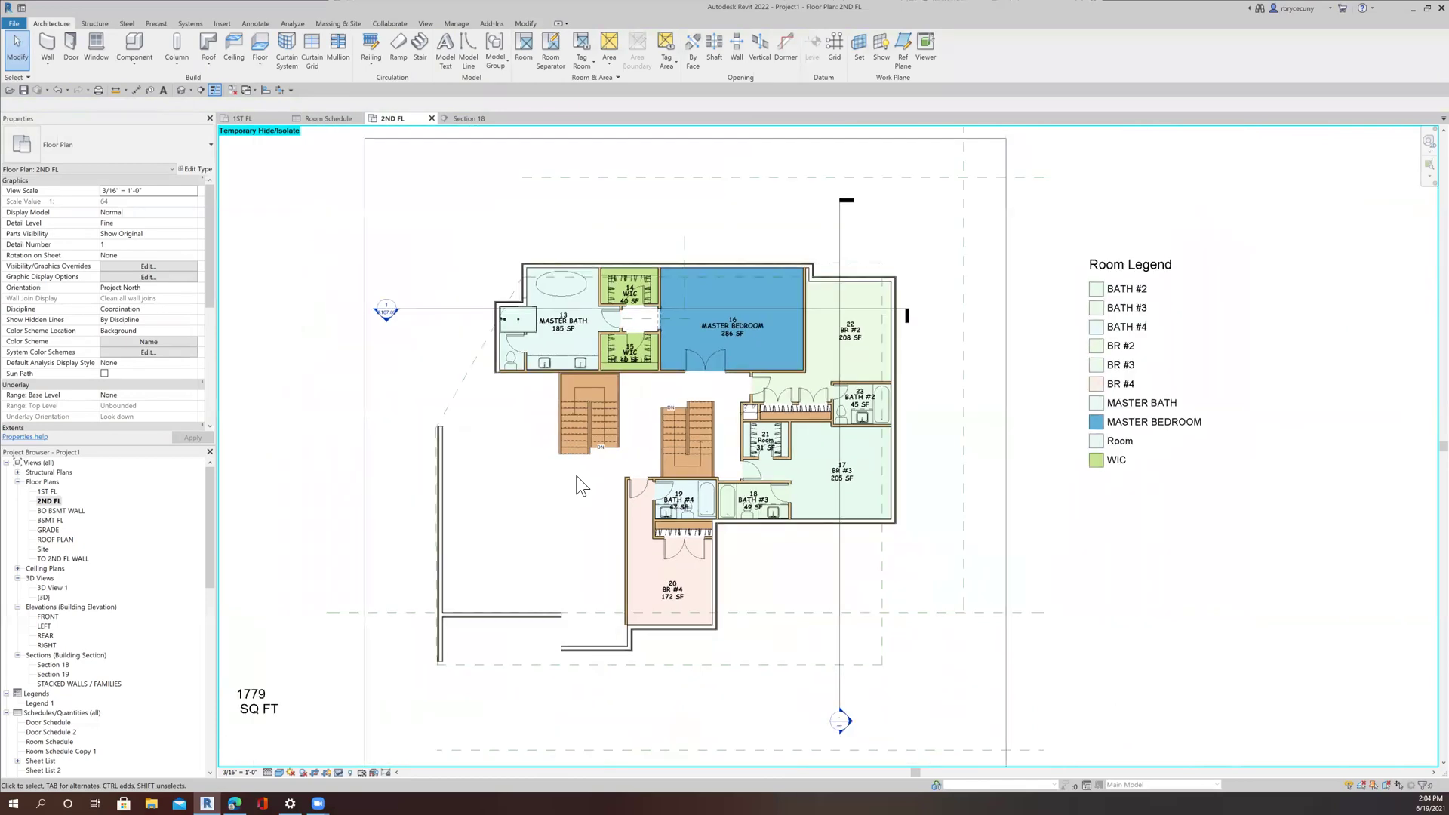
scroll(654, 593, up, 2)
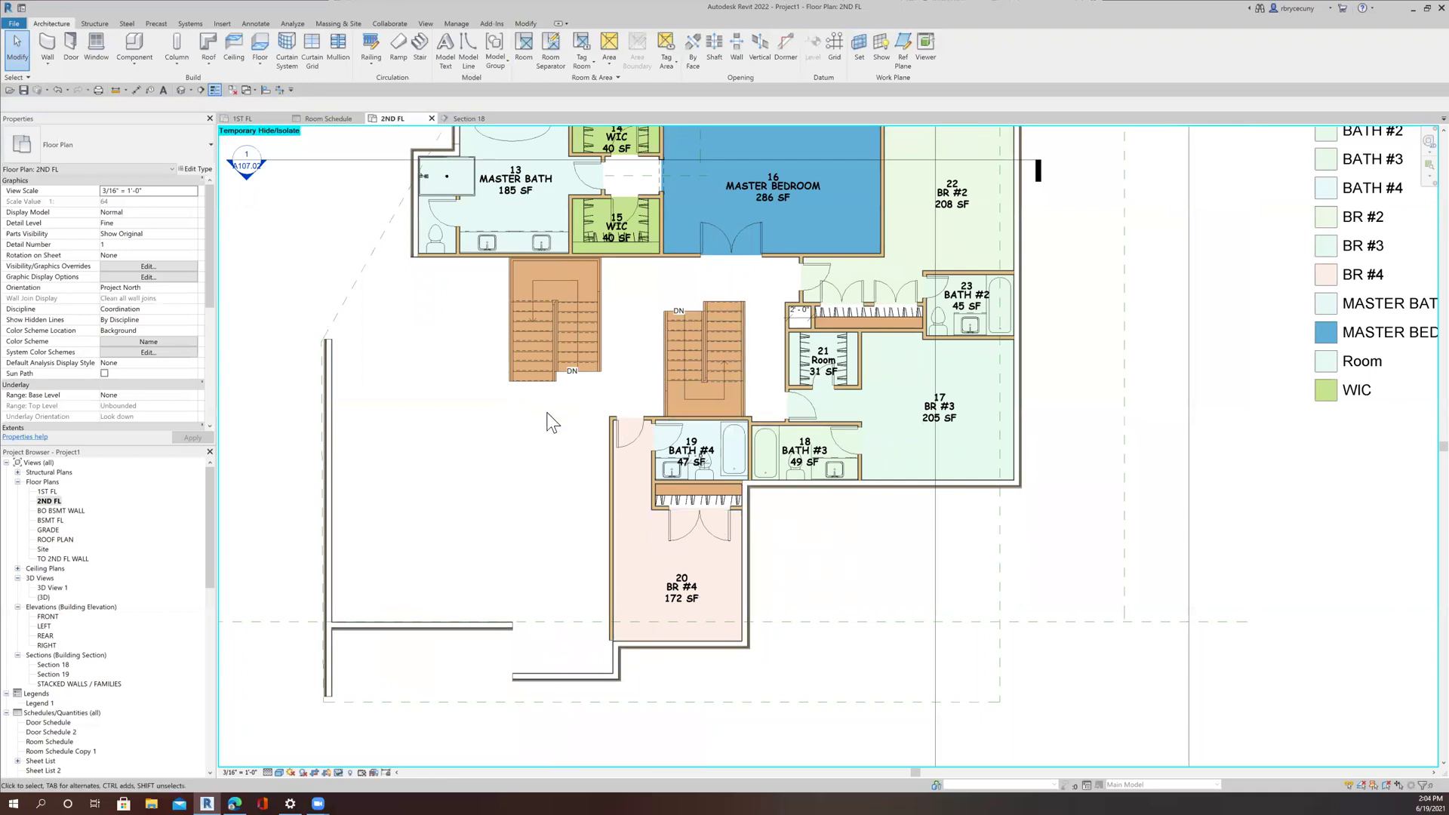
click(118, 393)
click(193, 394)
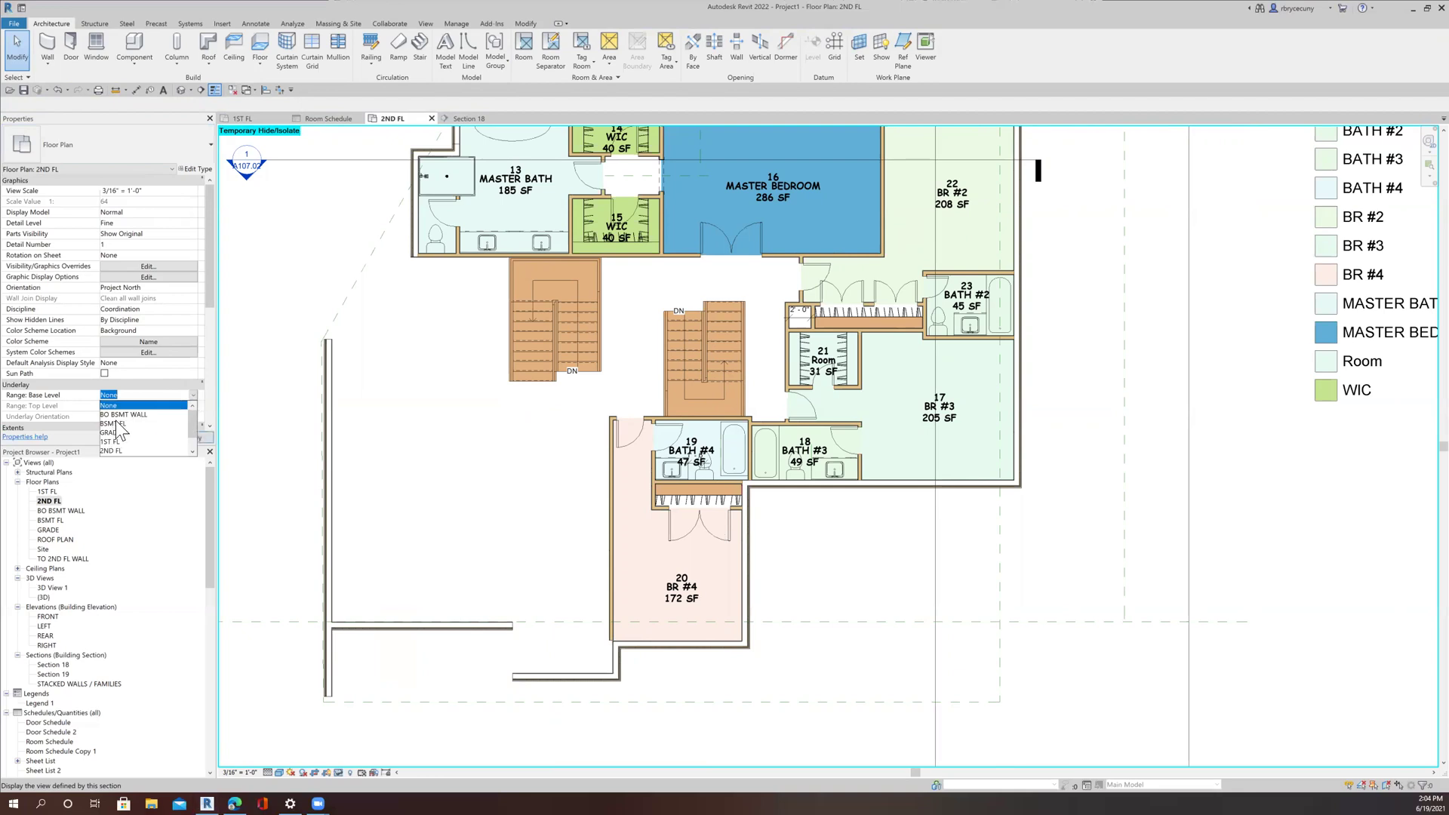
click(111, 442)
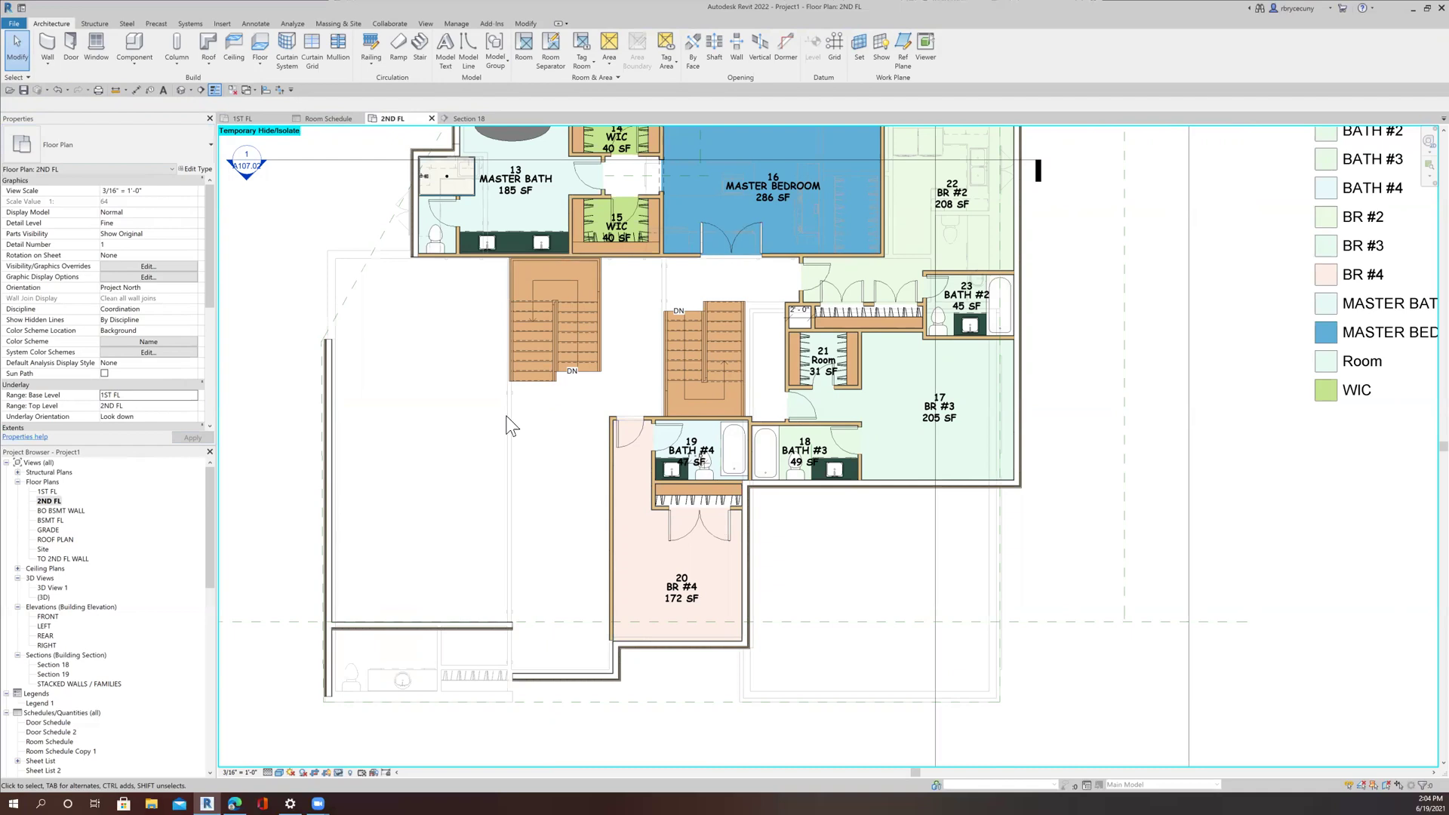
Edit the outer railing path of the left stair and extend it about 4' straight down from the bottom left endpoint.
scroll(507, 427, up, 3)
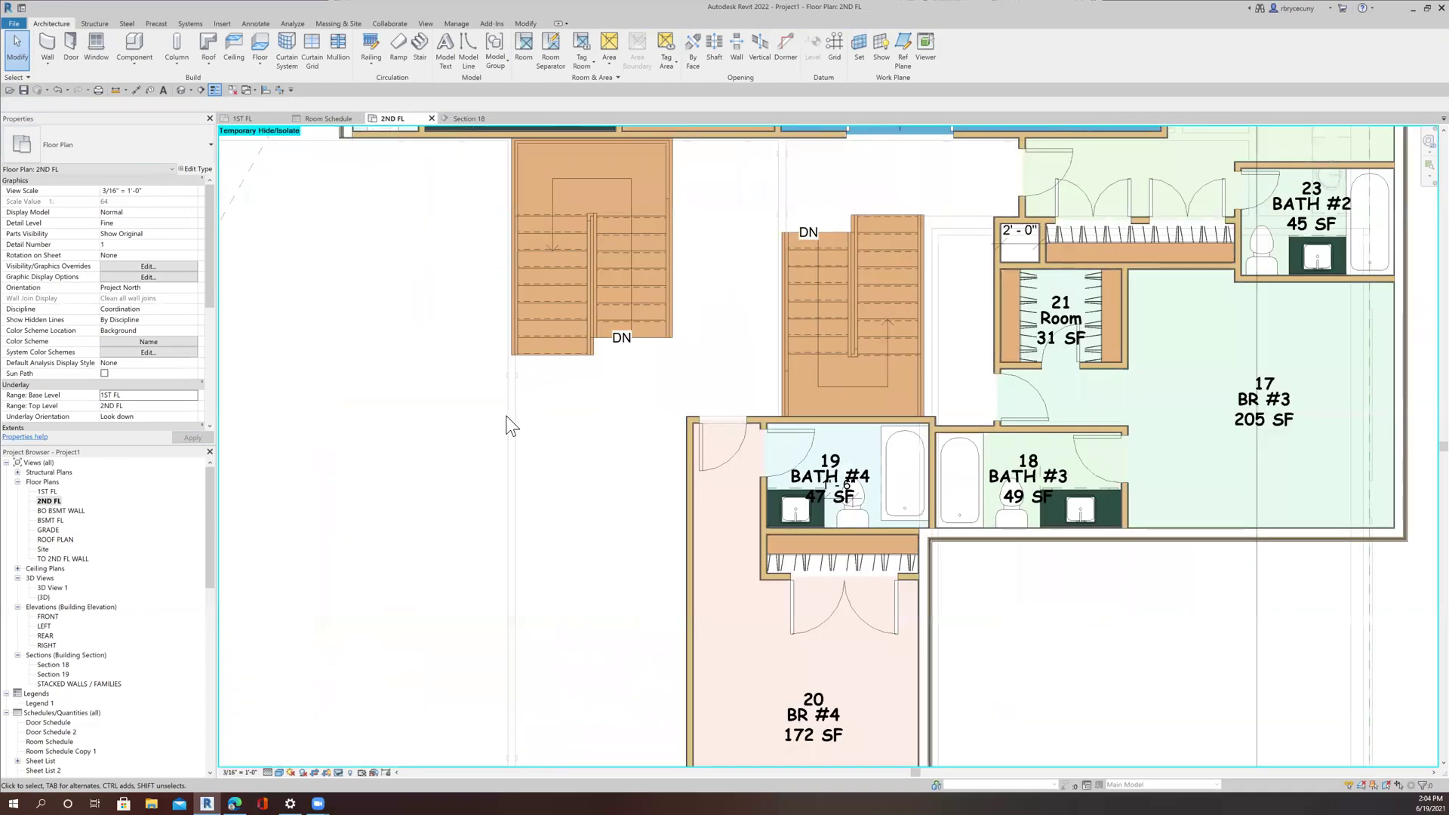
click(515, 347)
scroll(515, 348, up, 2)
click(491, 365)
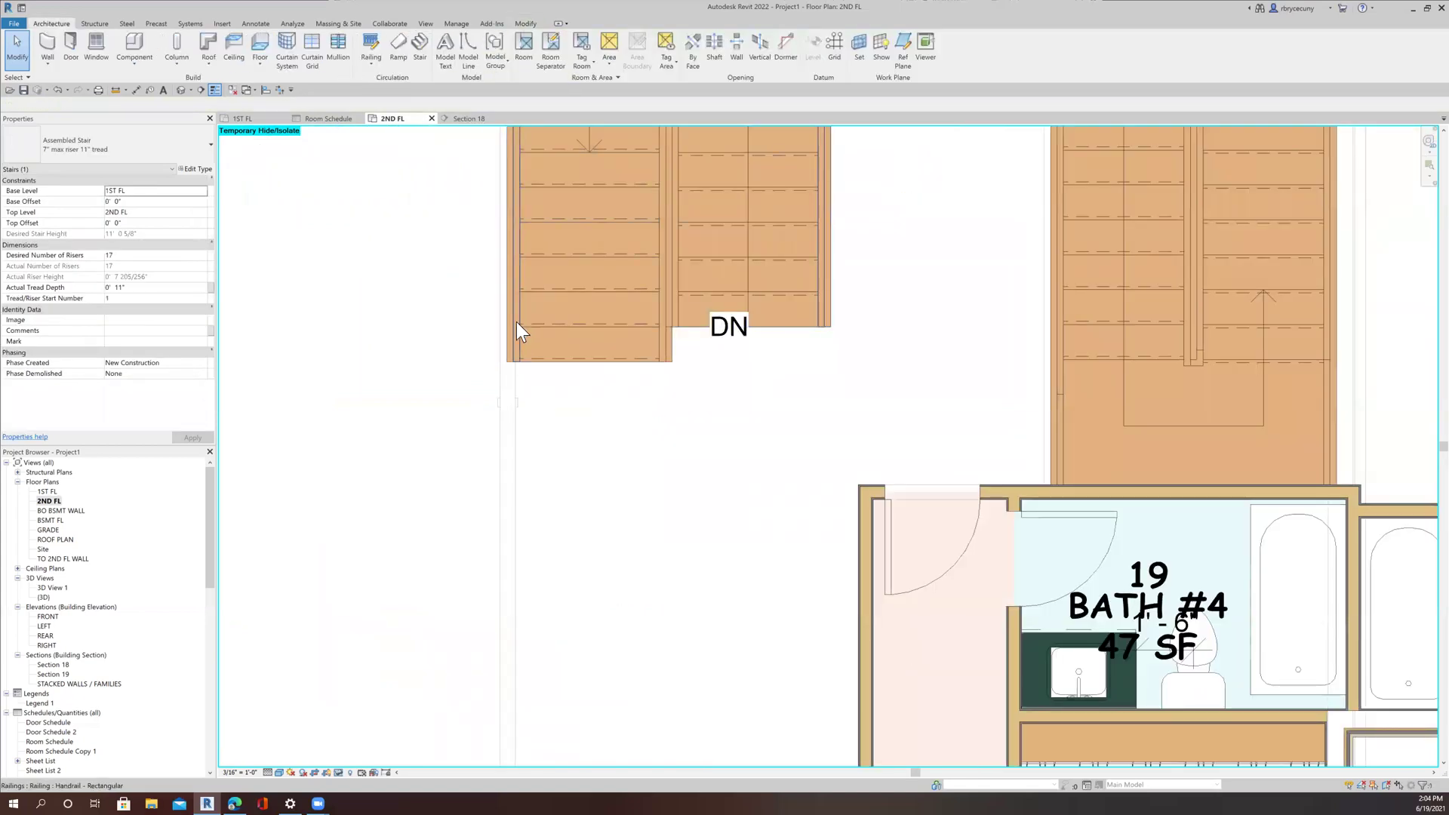
click(523, 306)
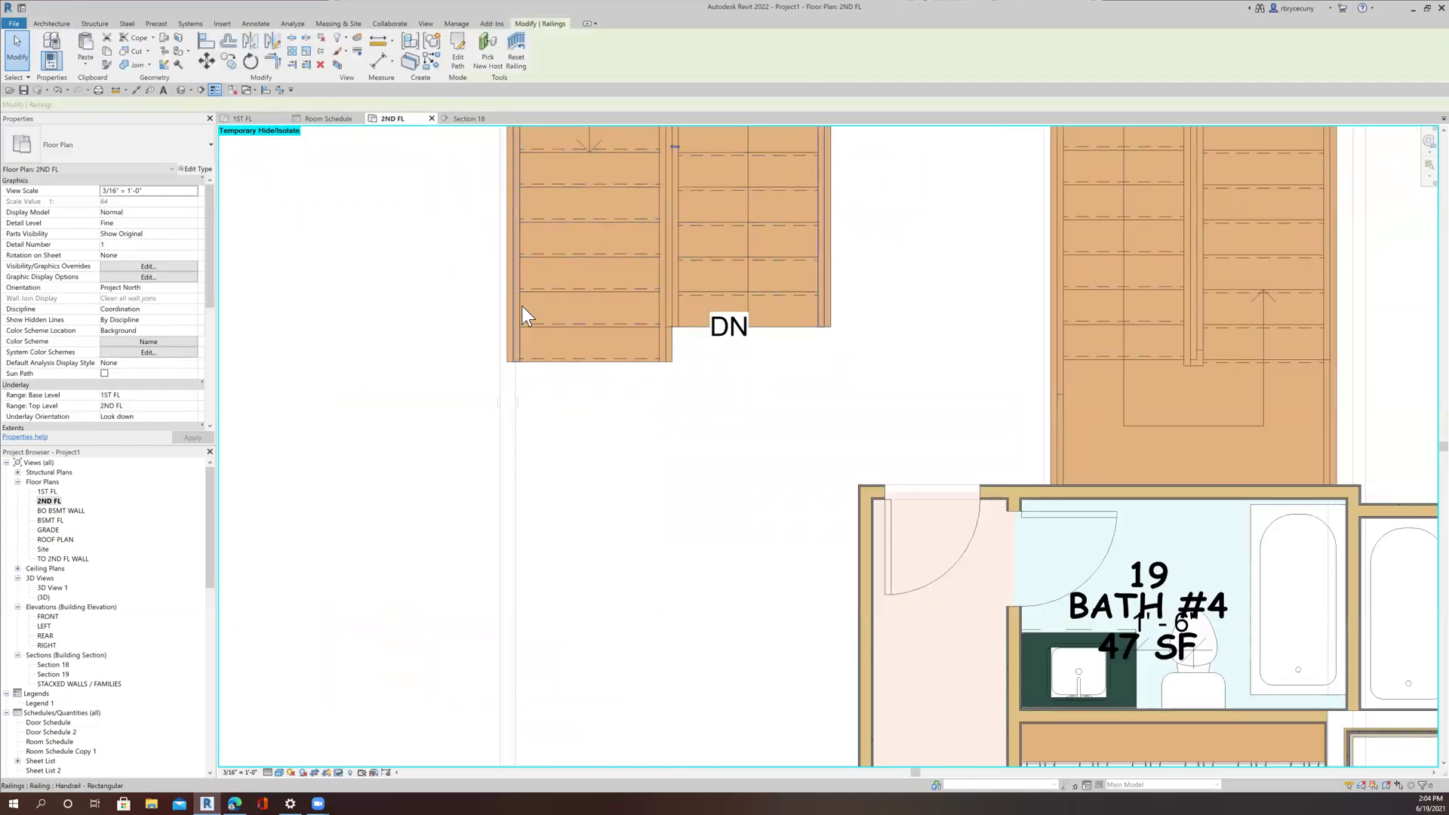
click(458, 60)
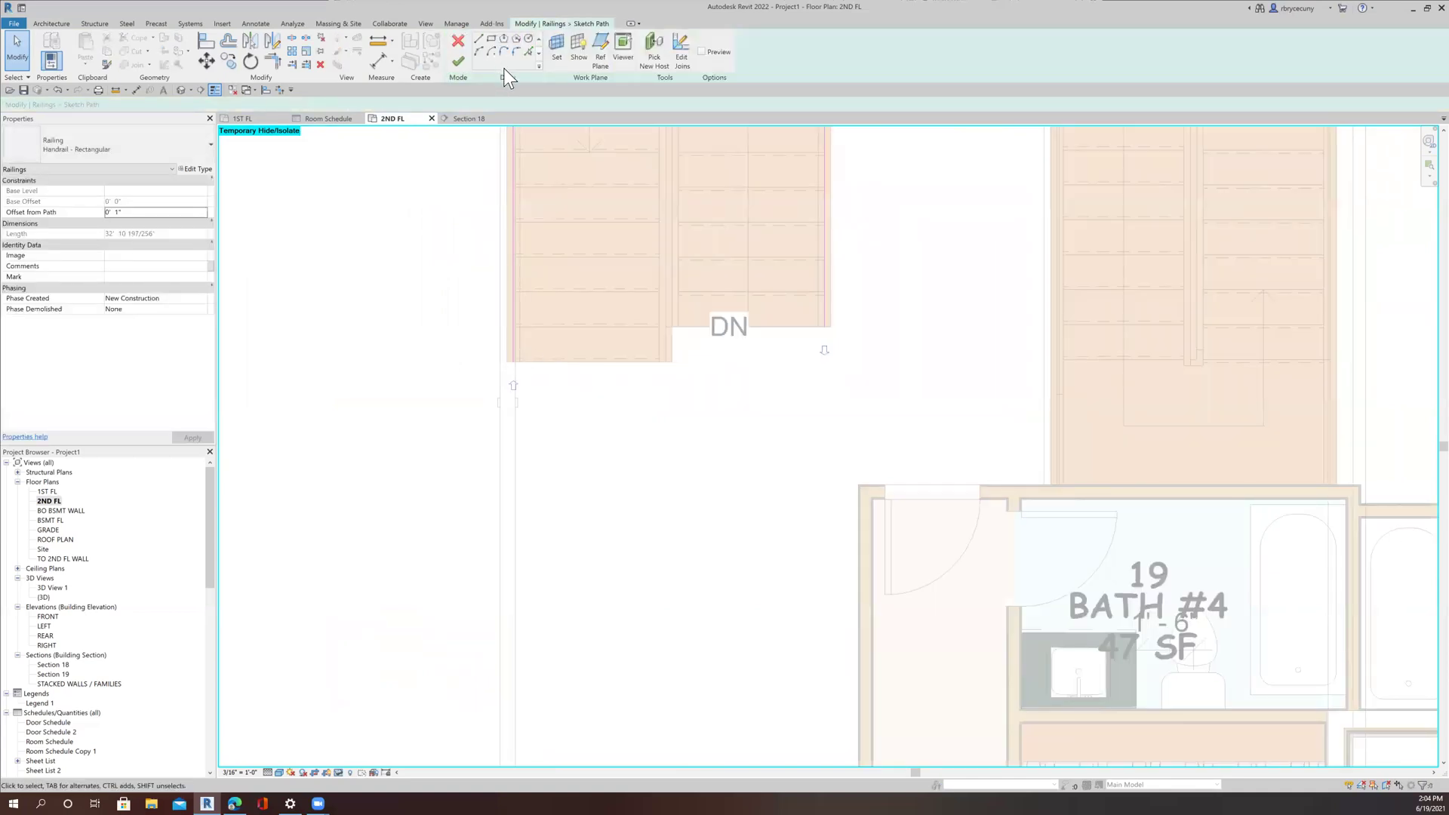
click(478, 38)
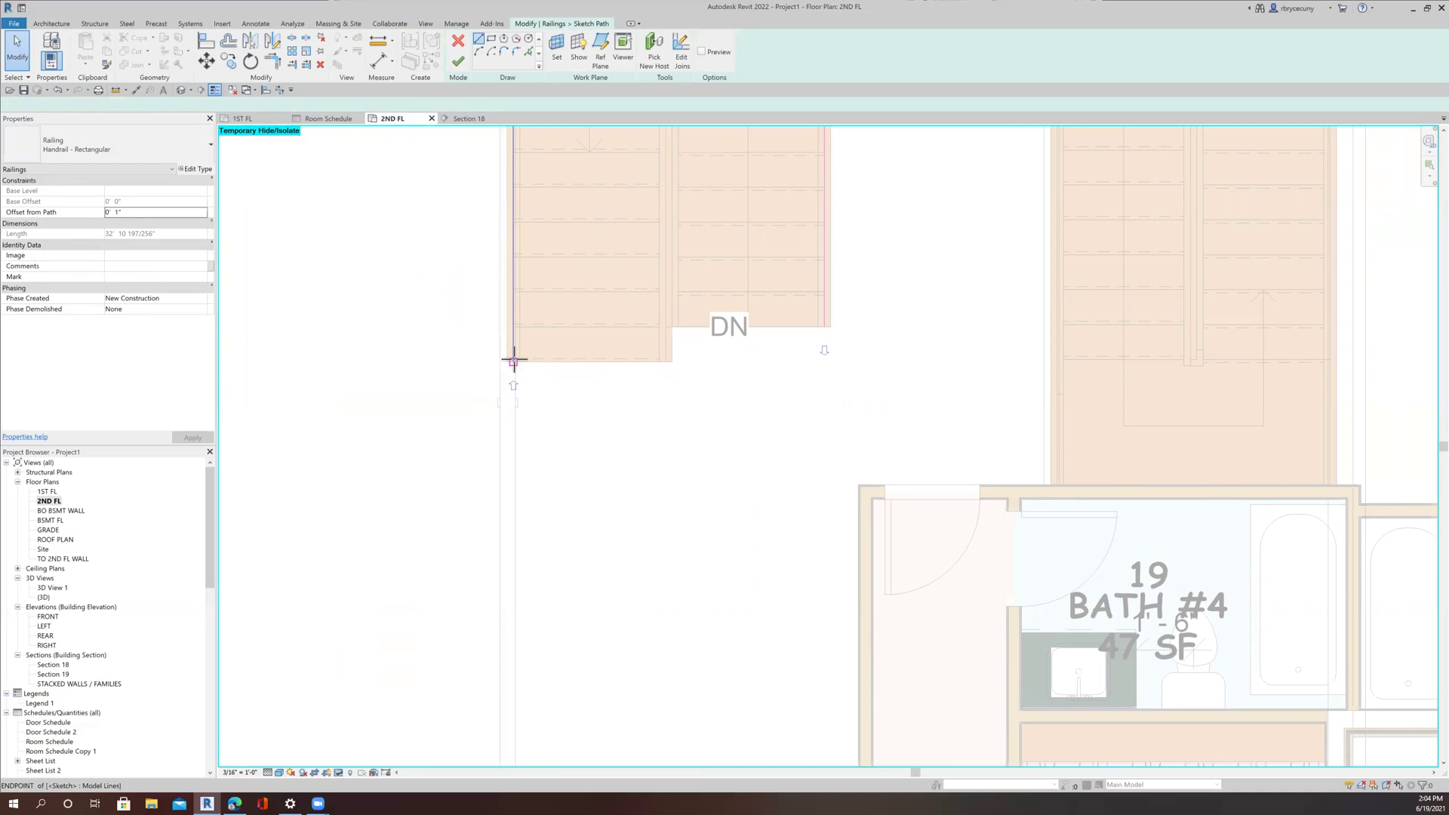
click(511, 361)
click(511, 513)
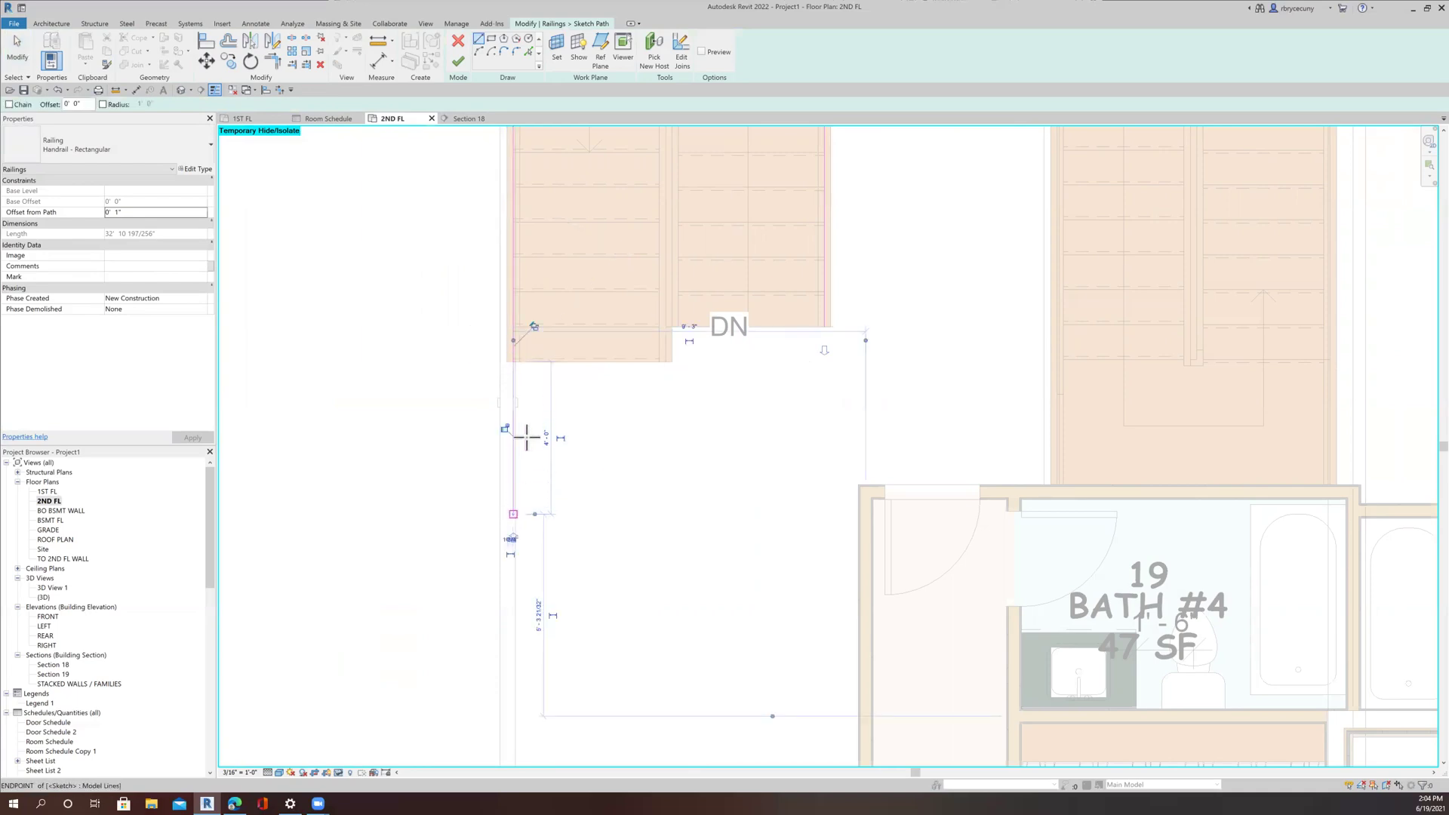
Add a horizontal railing line at the BR #4 wall corner, trim it to the vertical extension, and finish the path.
click(479, 41)
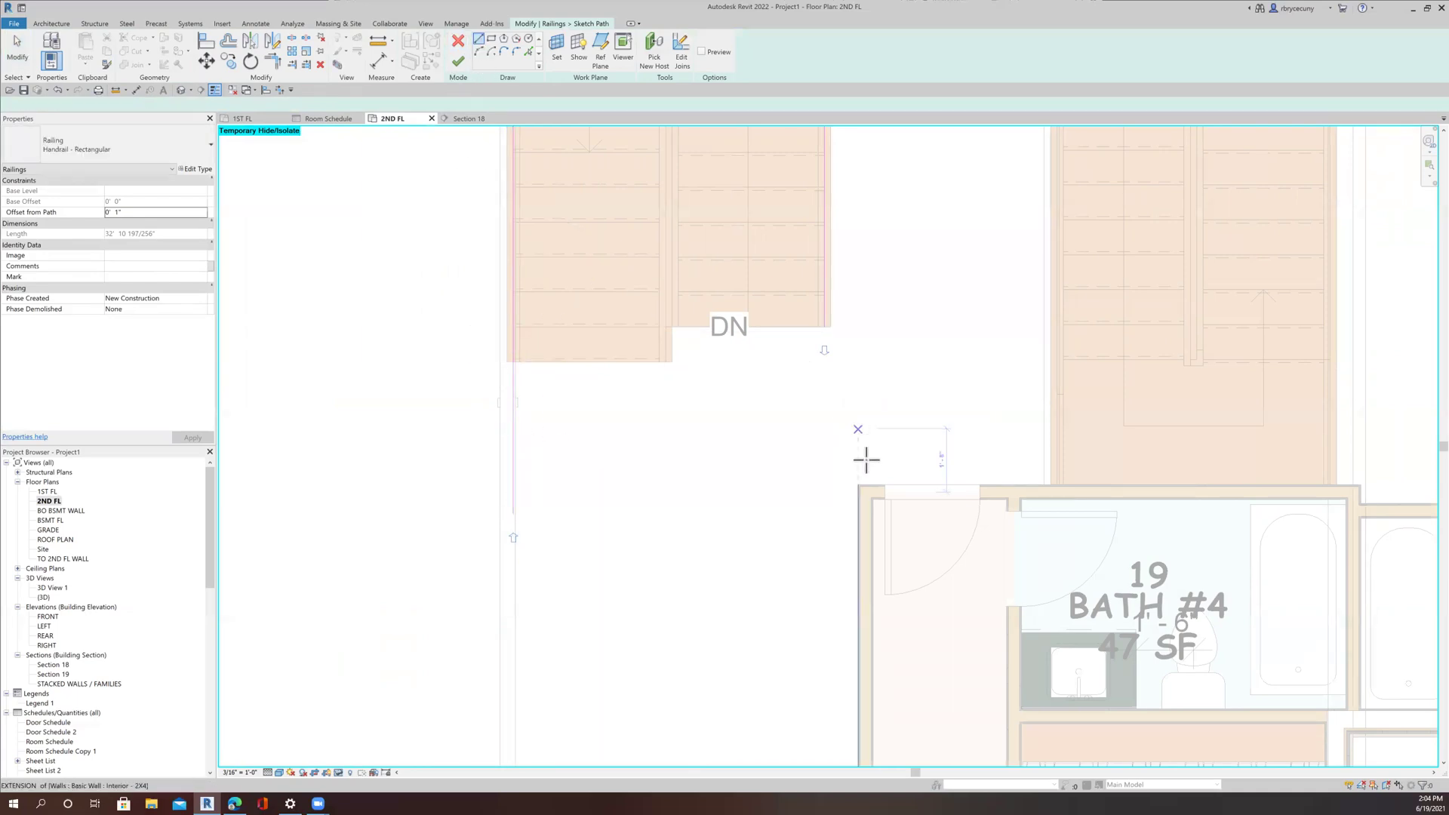
click(512, 487)
click(272, 60)
click(515, 452)
click(536, 492)
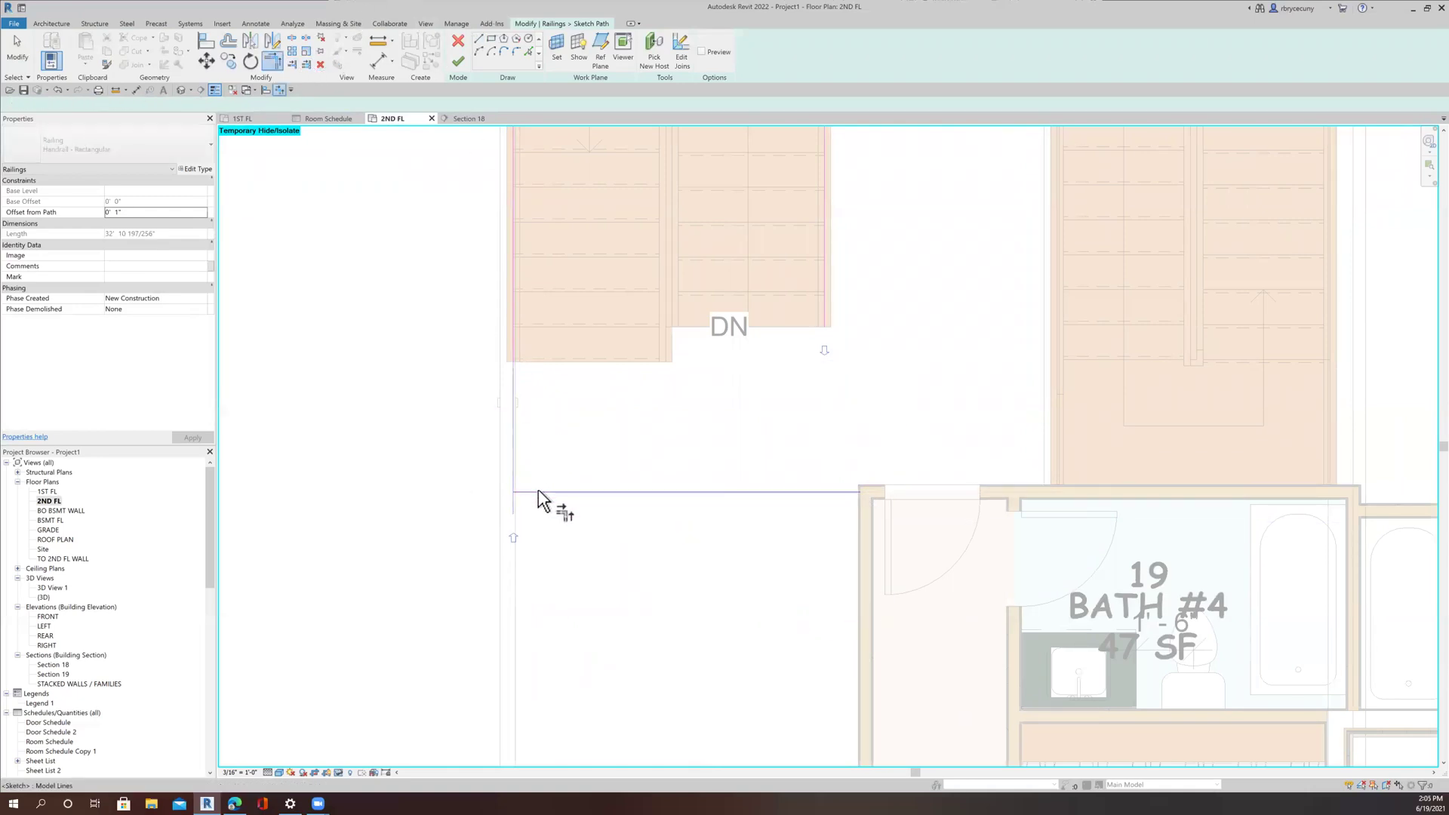
key(Escape)
click(459, 61)
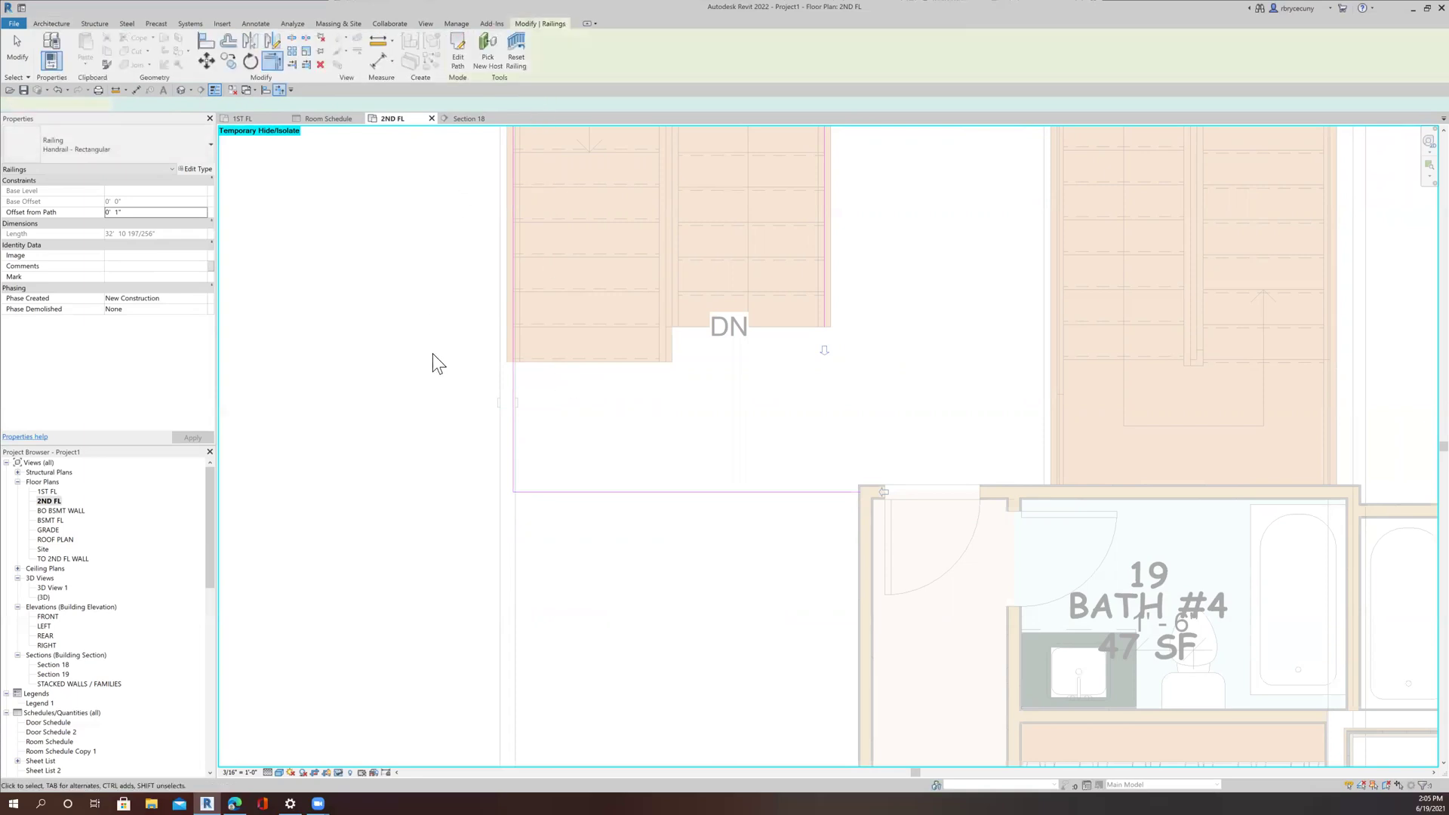
Place a tagged room in the hallway between the two stairs.
scroll(421, 405, down, 5)
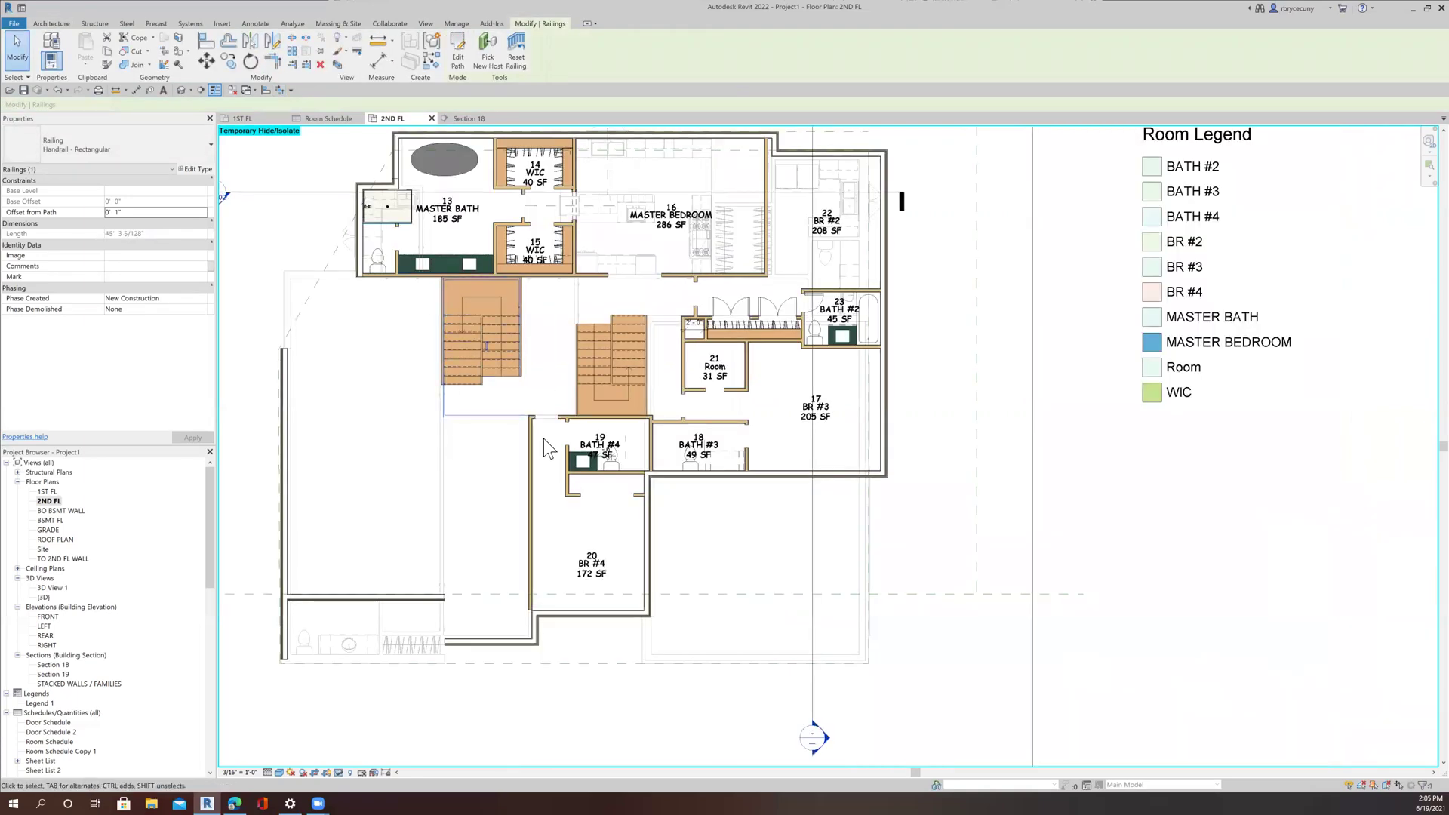
middle_drag(578, 431, 580, 469)
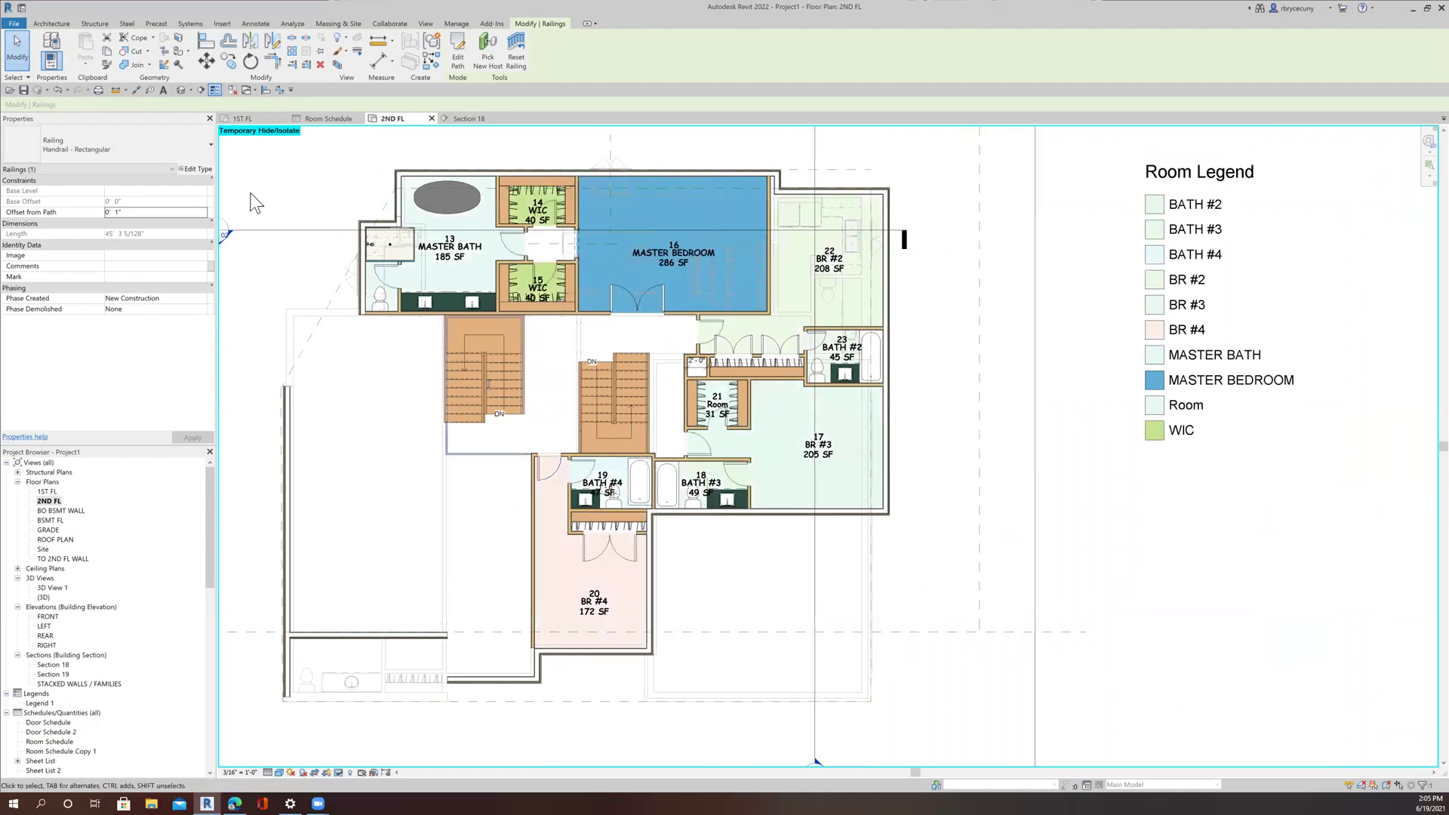
click(58, 25)
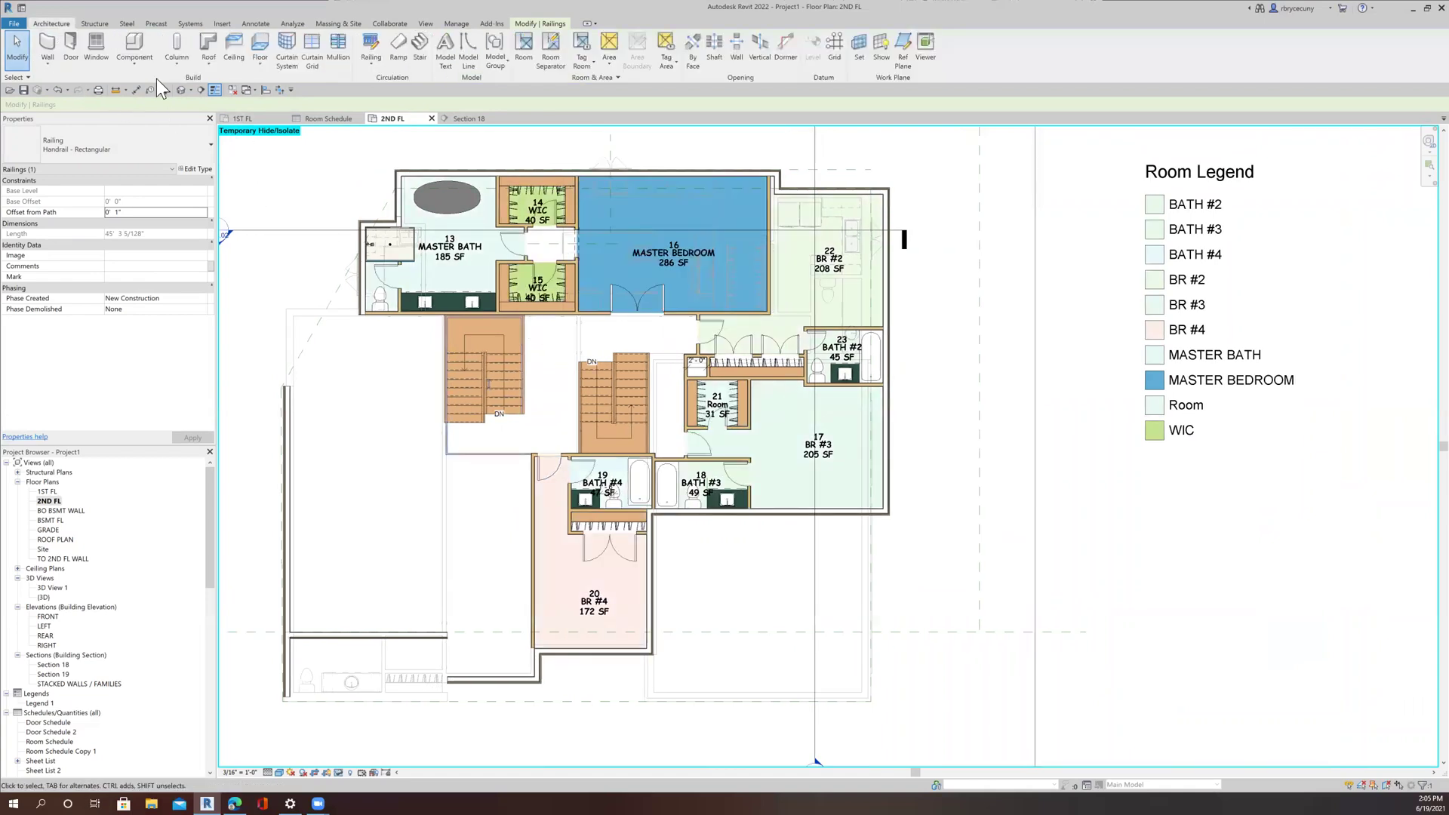
click(524, 45)
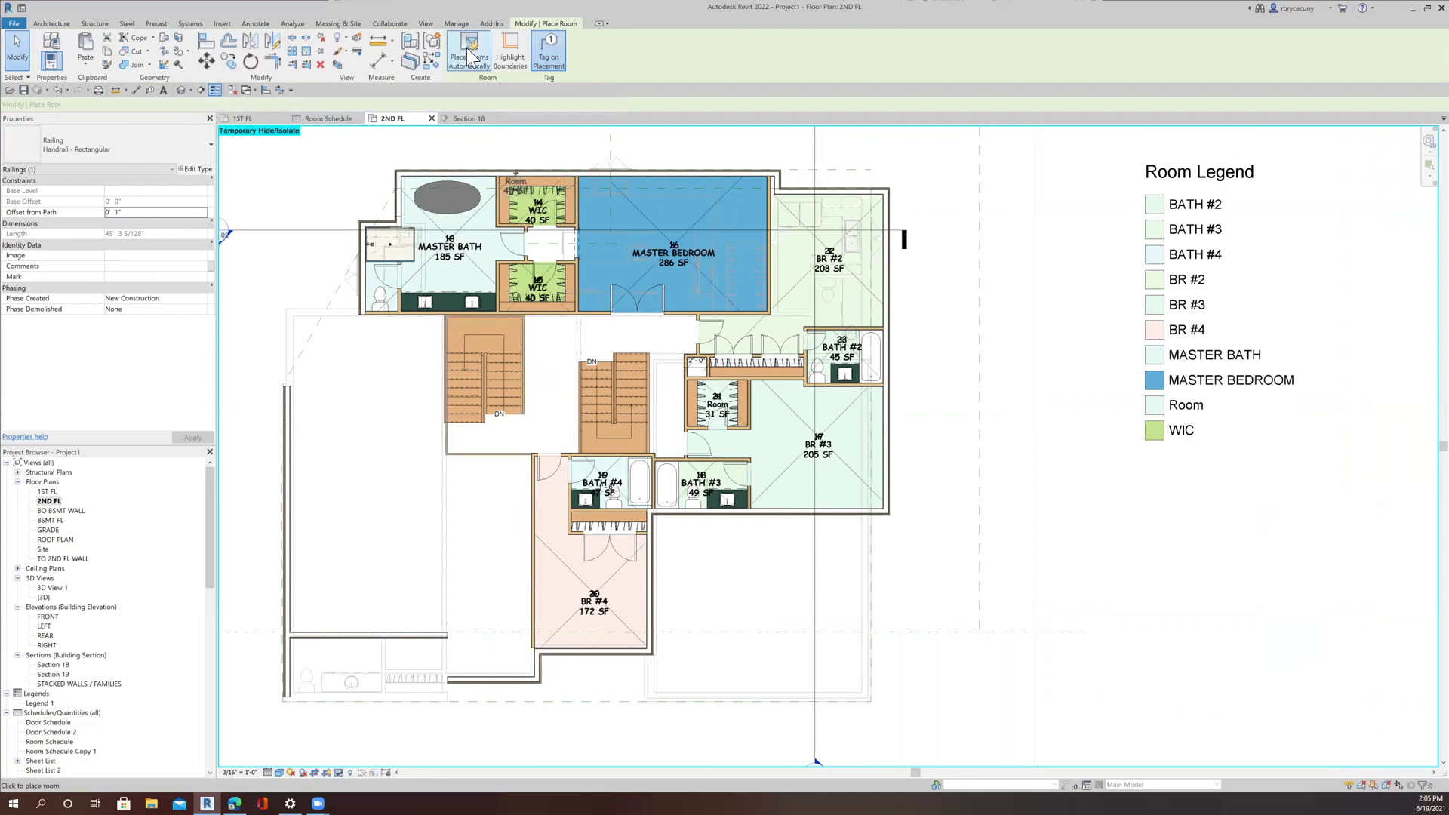
click(59, 24)
click(524, 47)
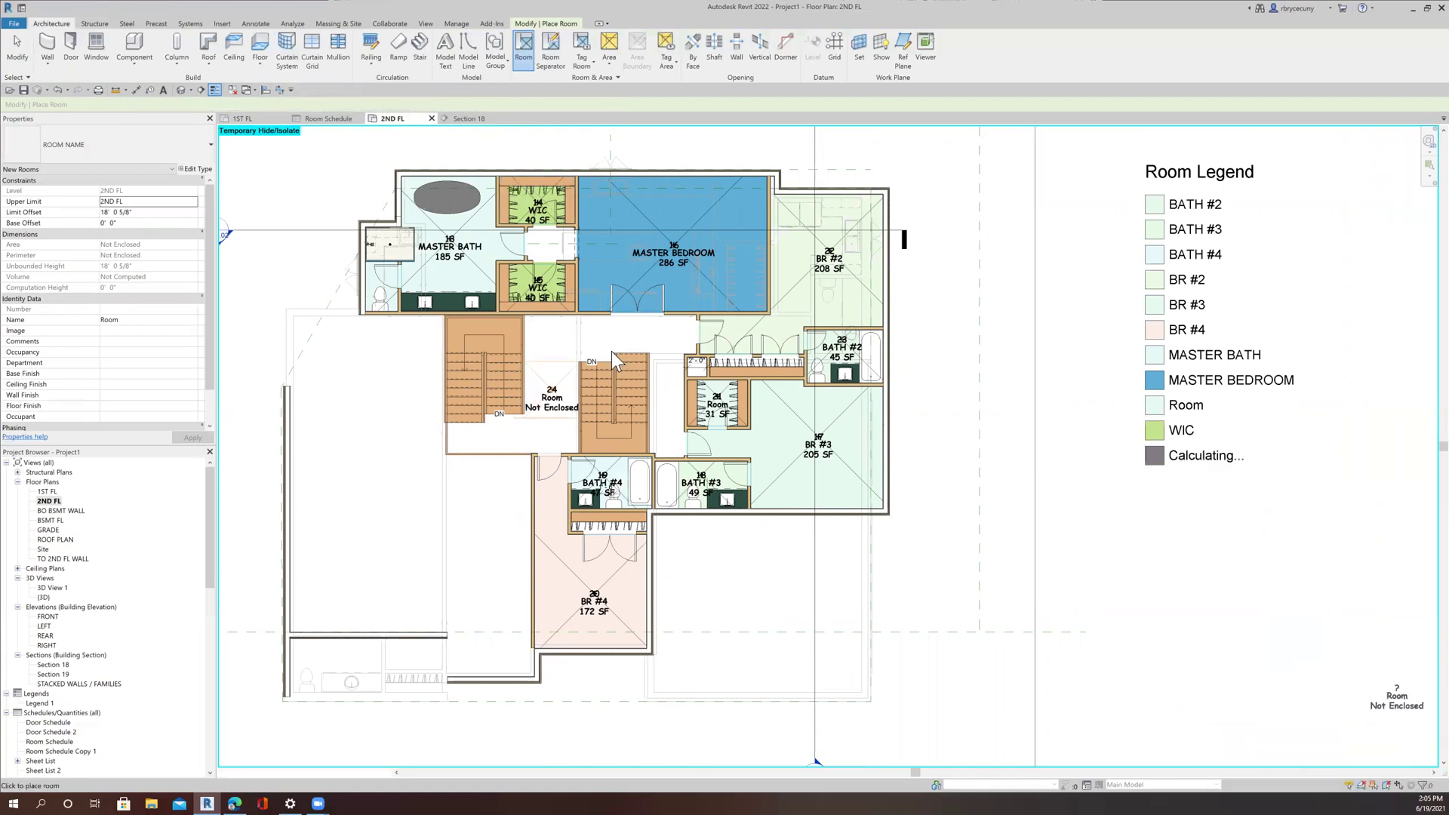
click(559, 407)
scroll(398, 411, up, 2)
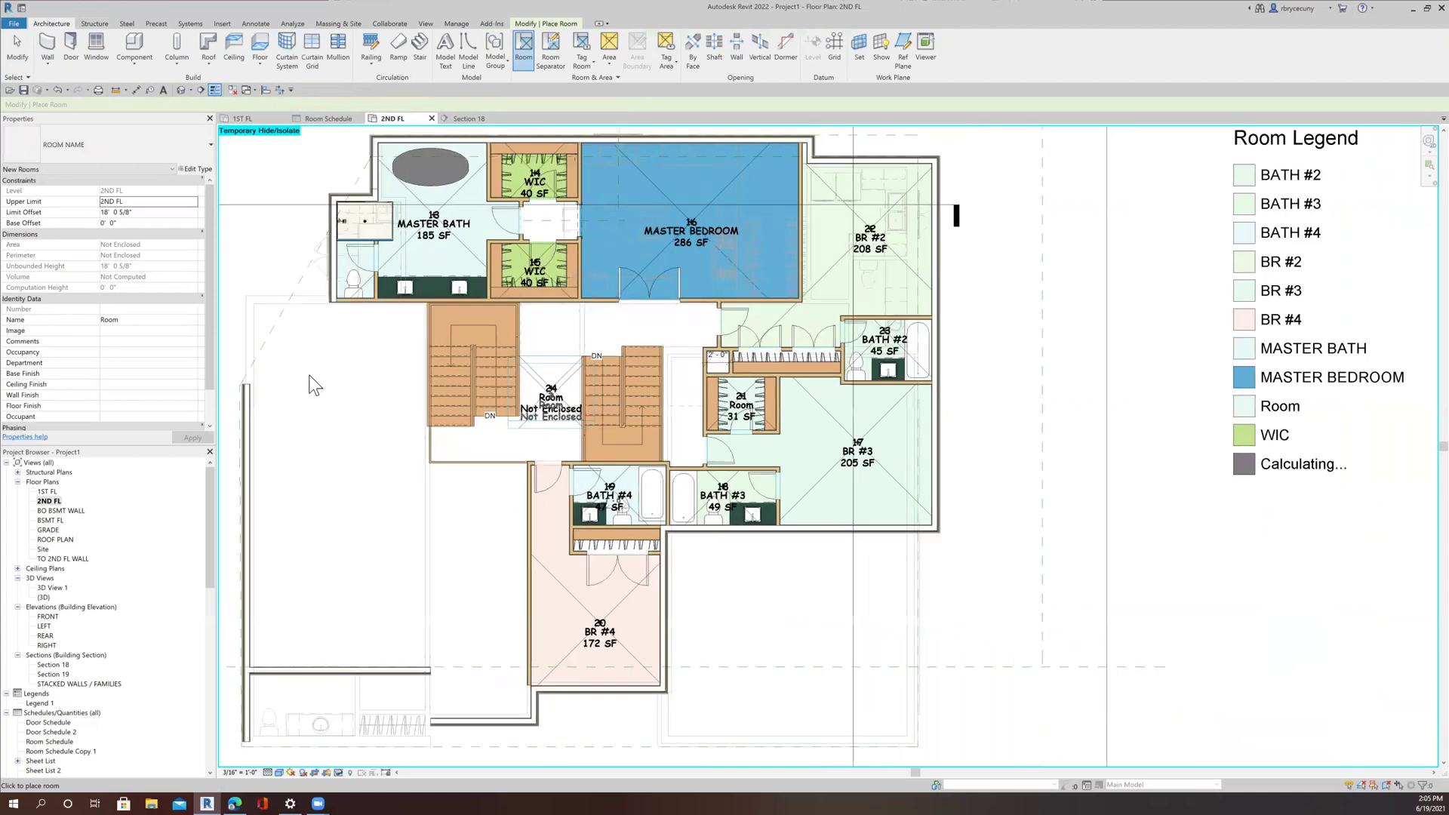
Draw a horizontal room separation line about 9' long from BR #4's upper-left wall corner along the railing to the railing's corner.
scroll(310, 382, up, 2)
key(Escape)
key(Escape)
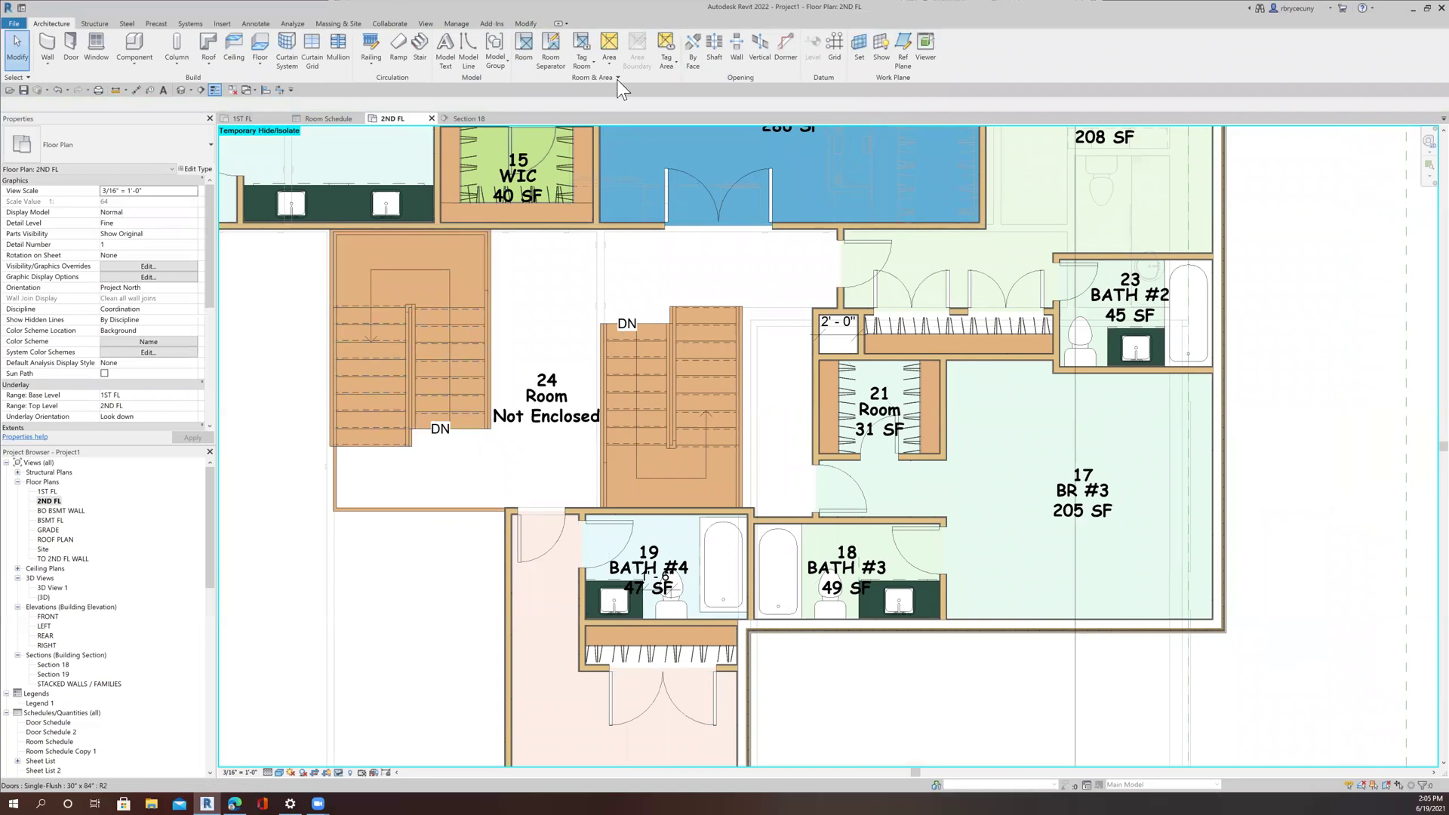
click(552, 53)
scroll(504, 514, up, 3)
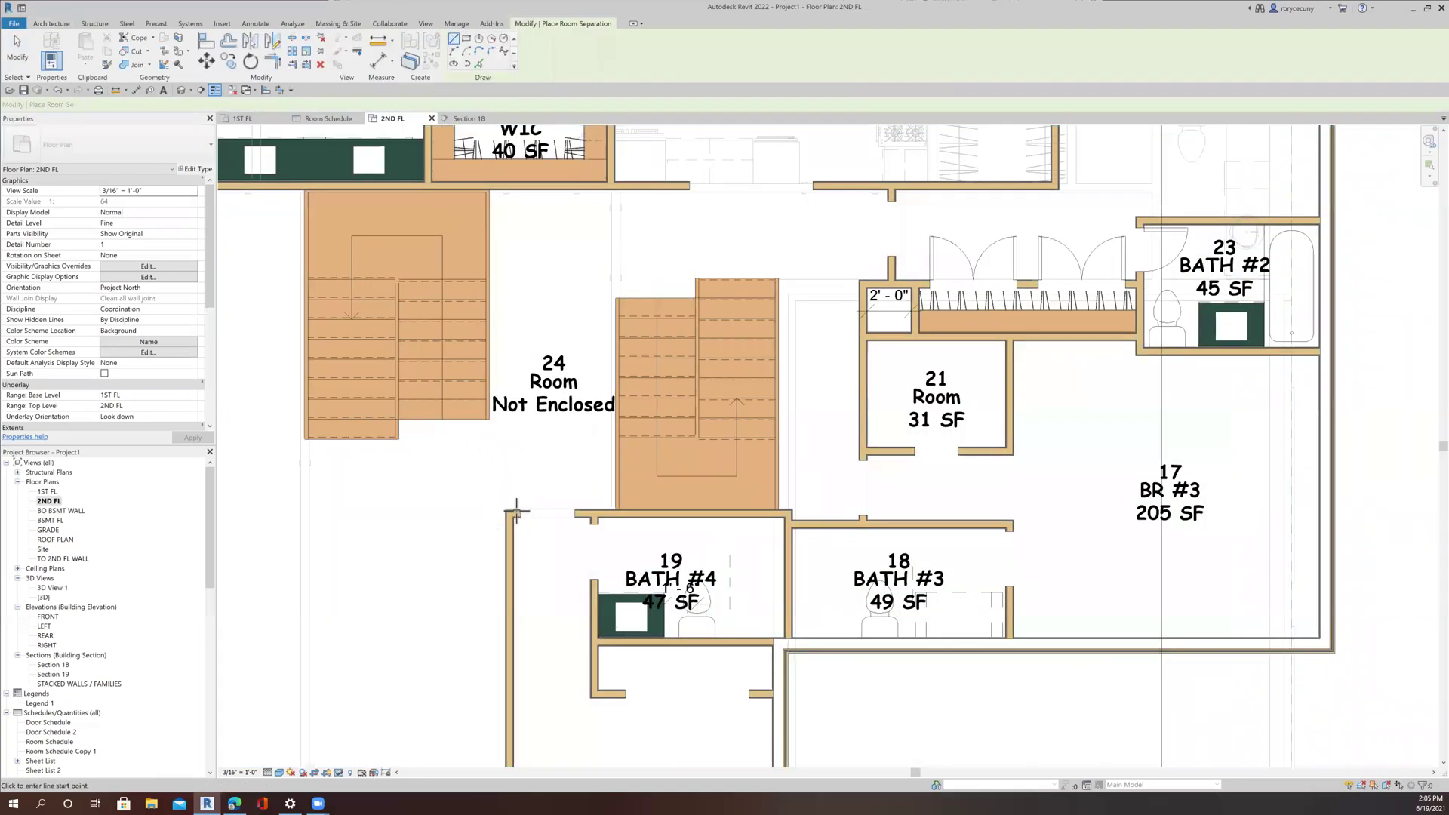
click(506, 518)
scroll(388, 495, down, 3)
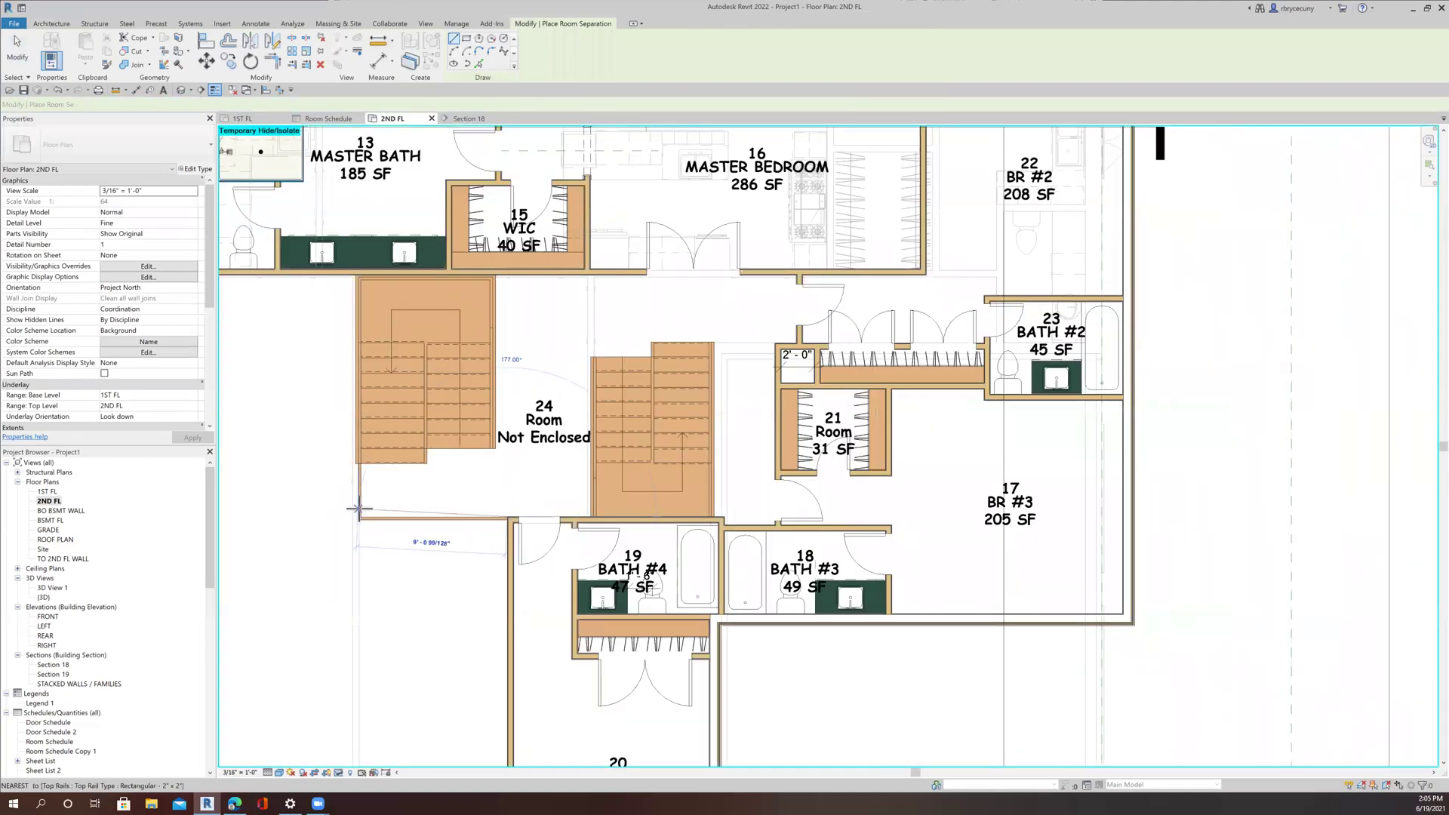
scroll(359, 510, up, 4)
scroll(363, 529, up, 2)
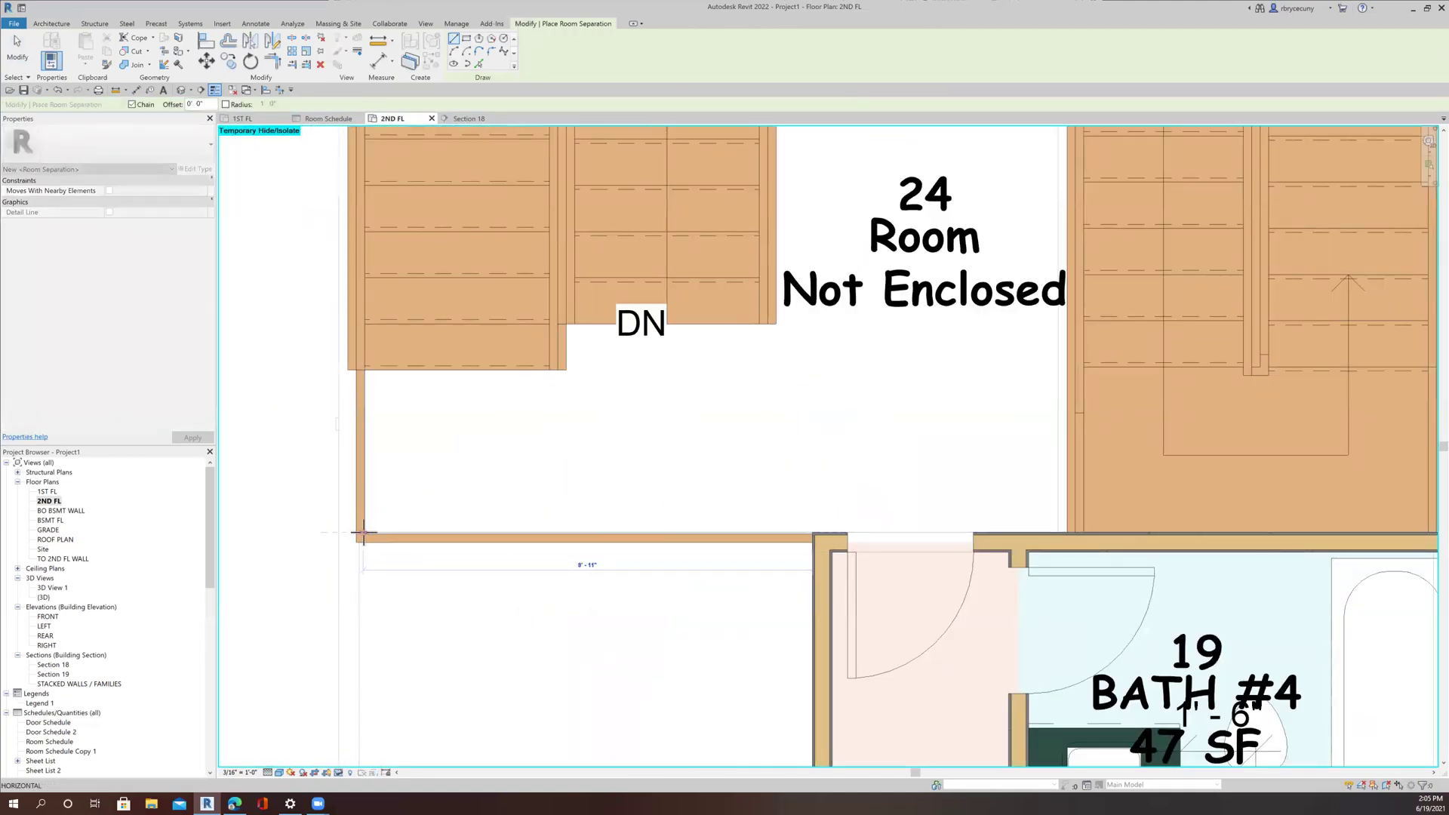
scroll(365, 532, up, 2)
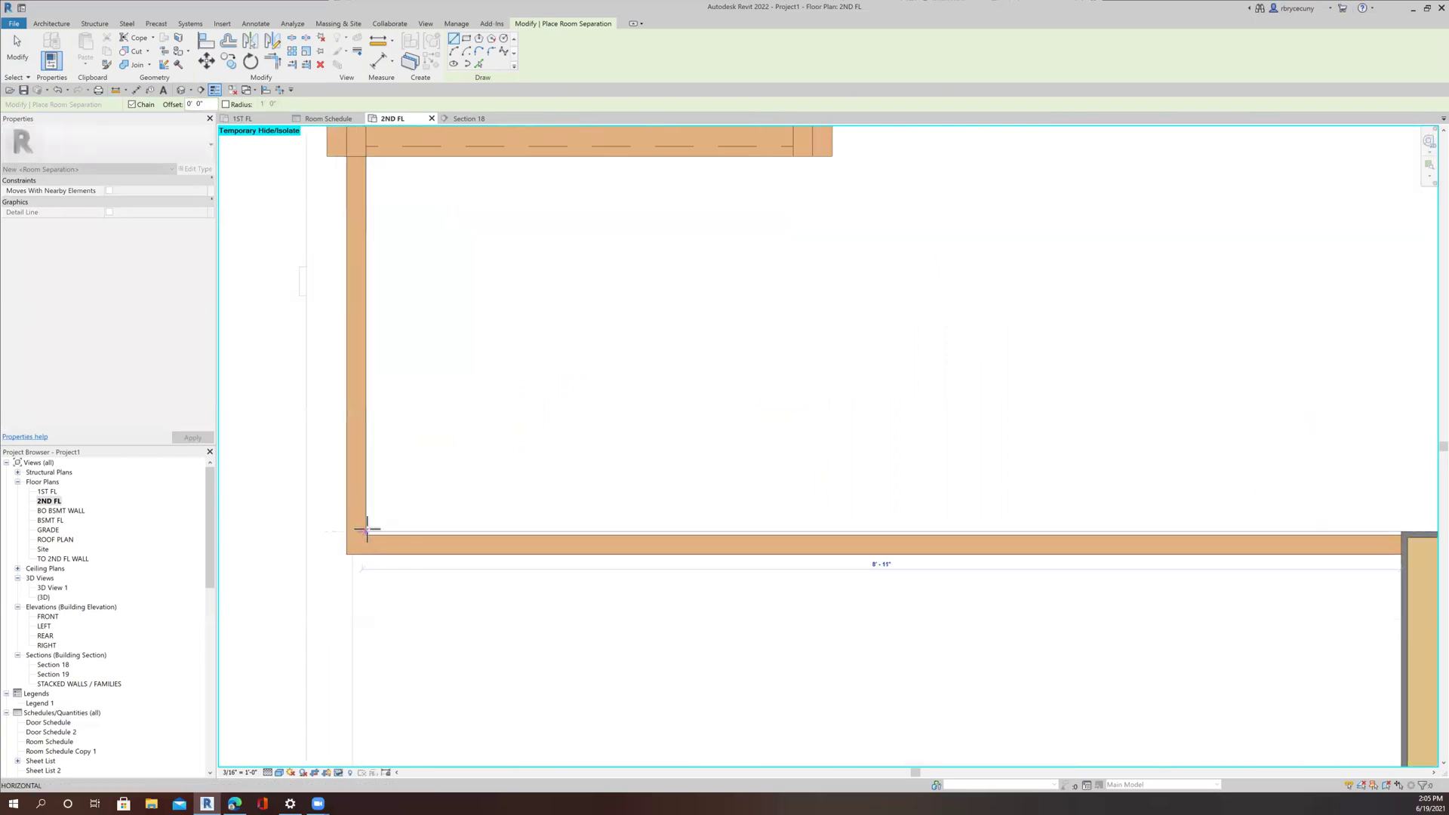
Continue the room separation line vertically from the railing corner up to the master bath wall at the left stair, and finish.
scroll(365, 532, down, 5)
scroll(372, 317, up, 3)
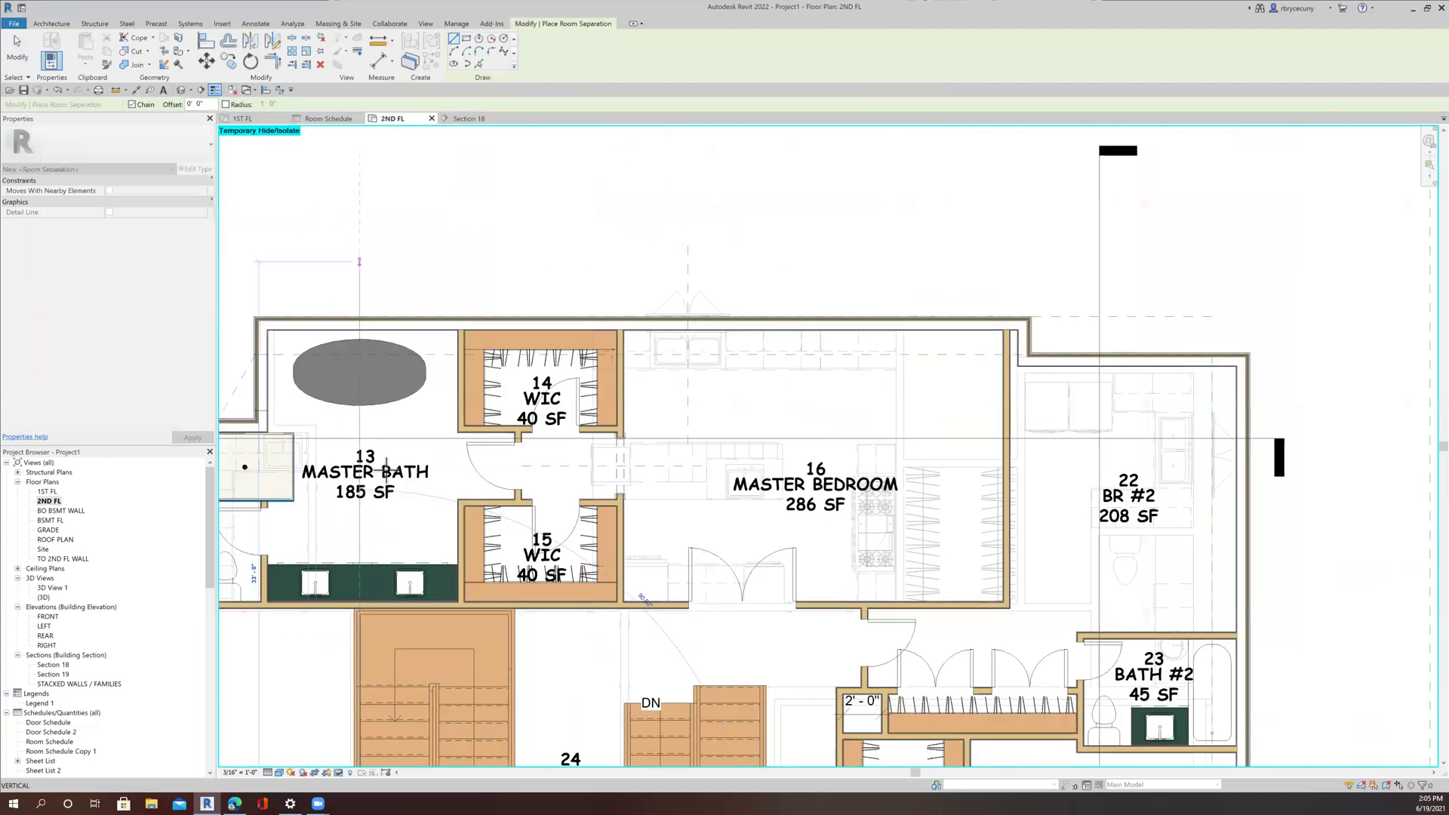
scroll(350, 613, up, 5)
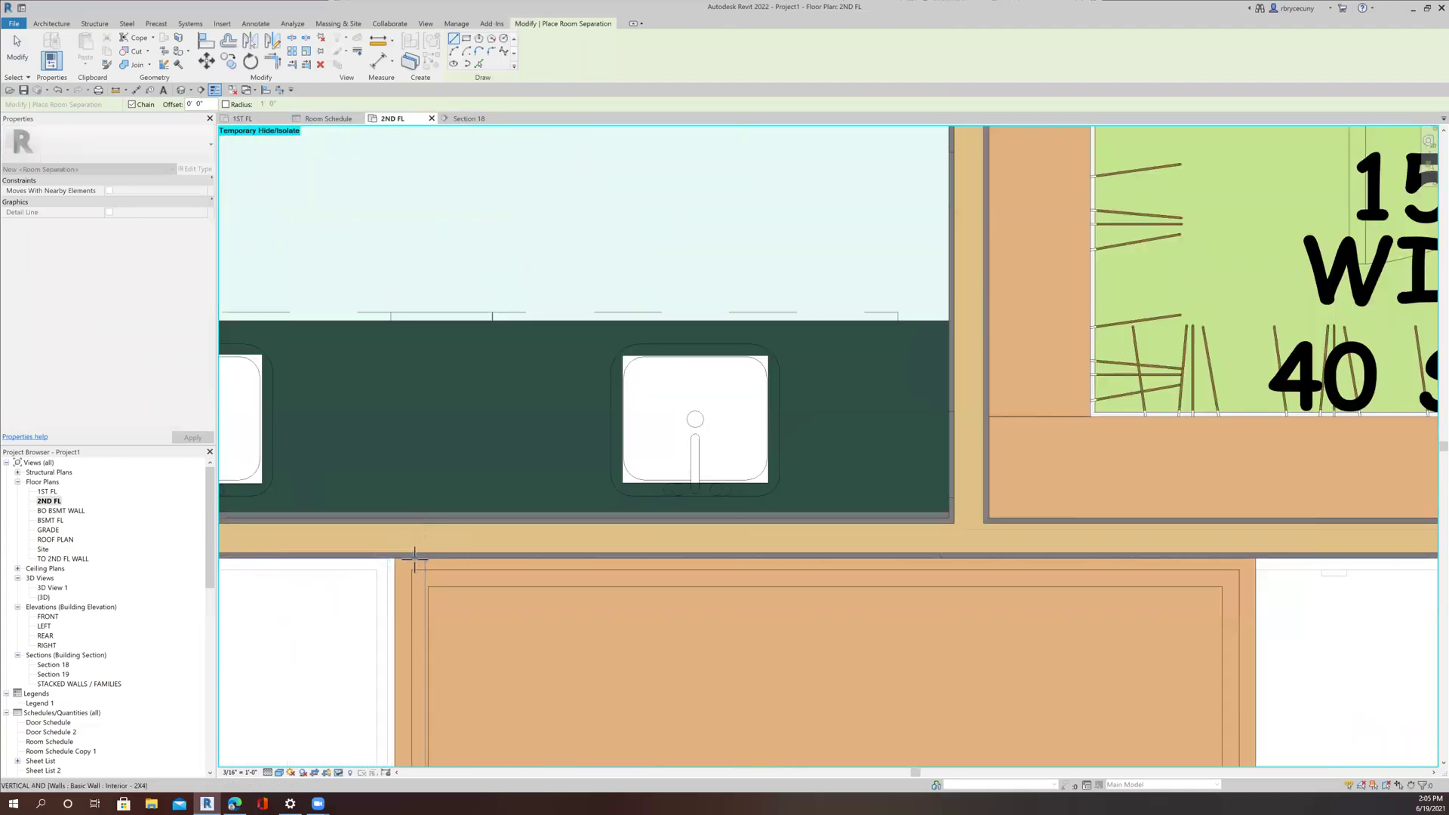
click(414, 559)
scroll(414, 558, down, 2)
click(21, 51)
scroll(532, 505, down, 5)
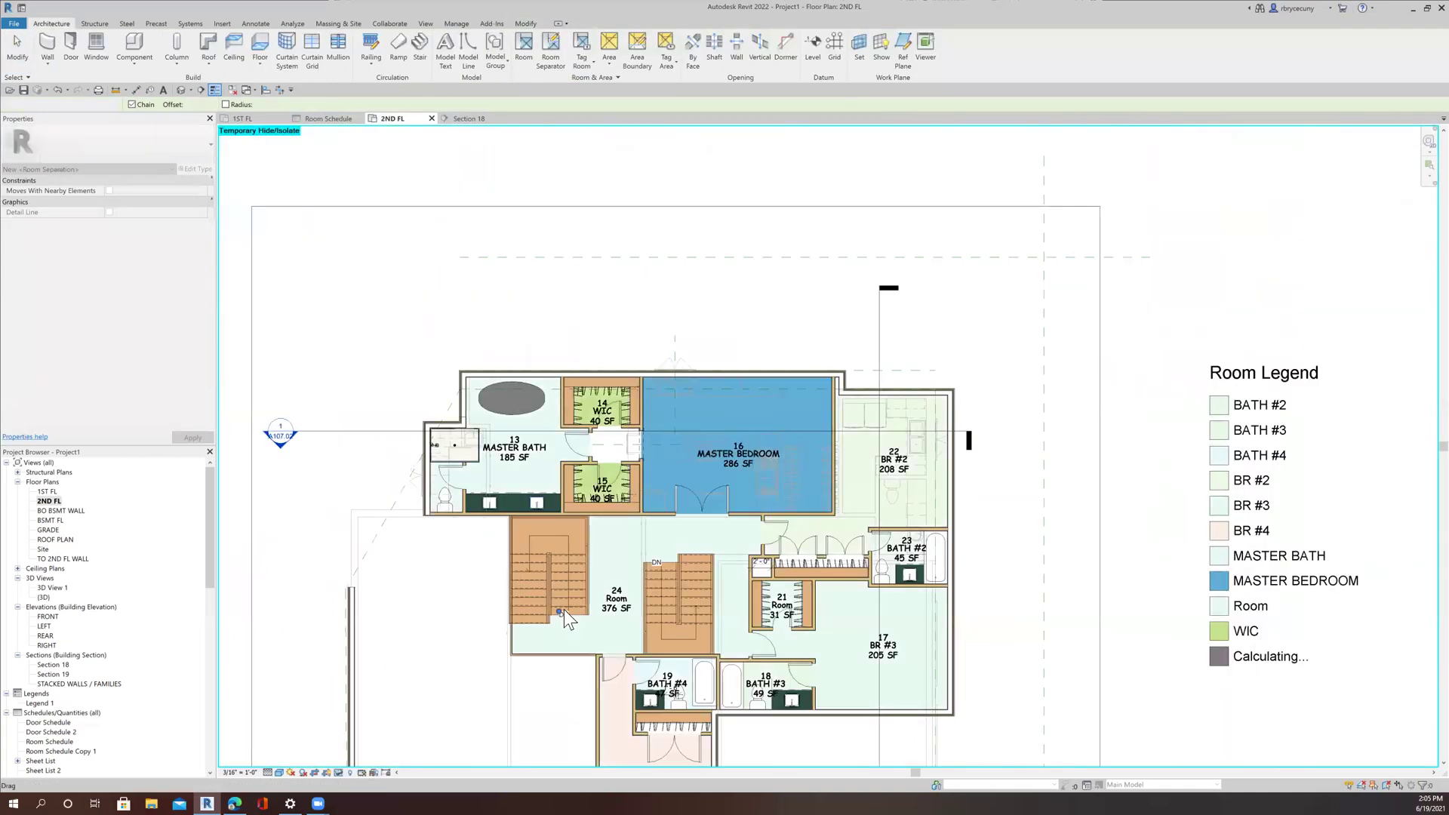
key(Escape)
Rename the hallway room between the two stairs as UPPER HALL.
scroll(619, 595, up, 5)
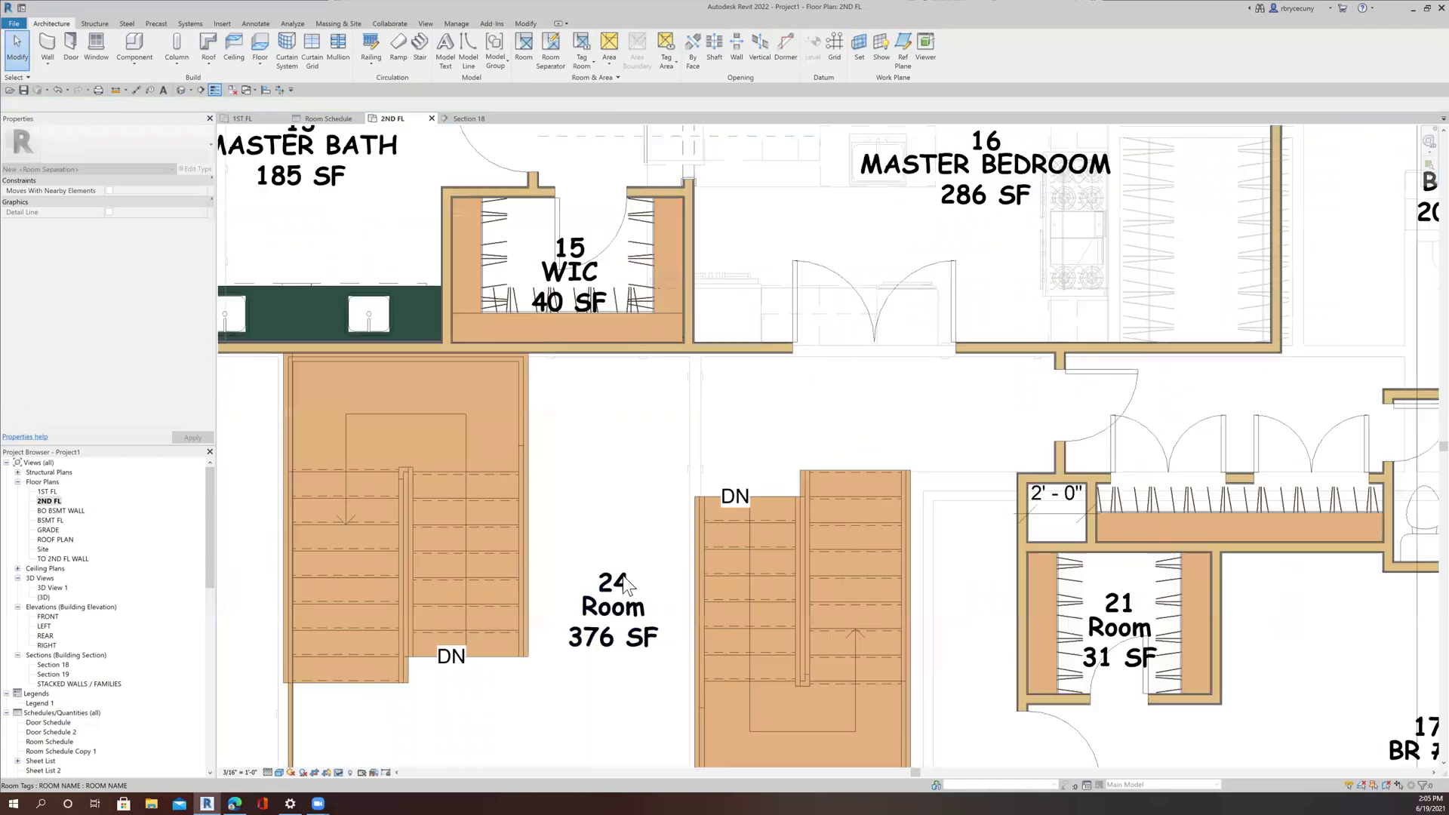
scroll(624, 585, up, 2)
click(611, 577)
click(609, 614)
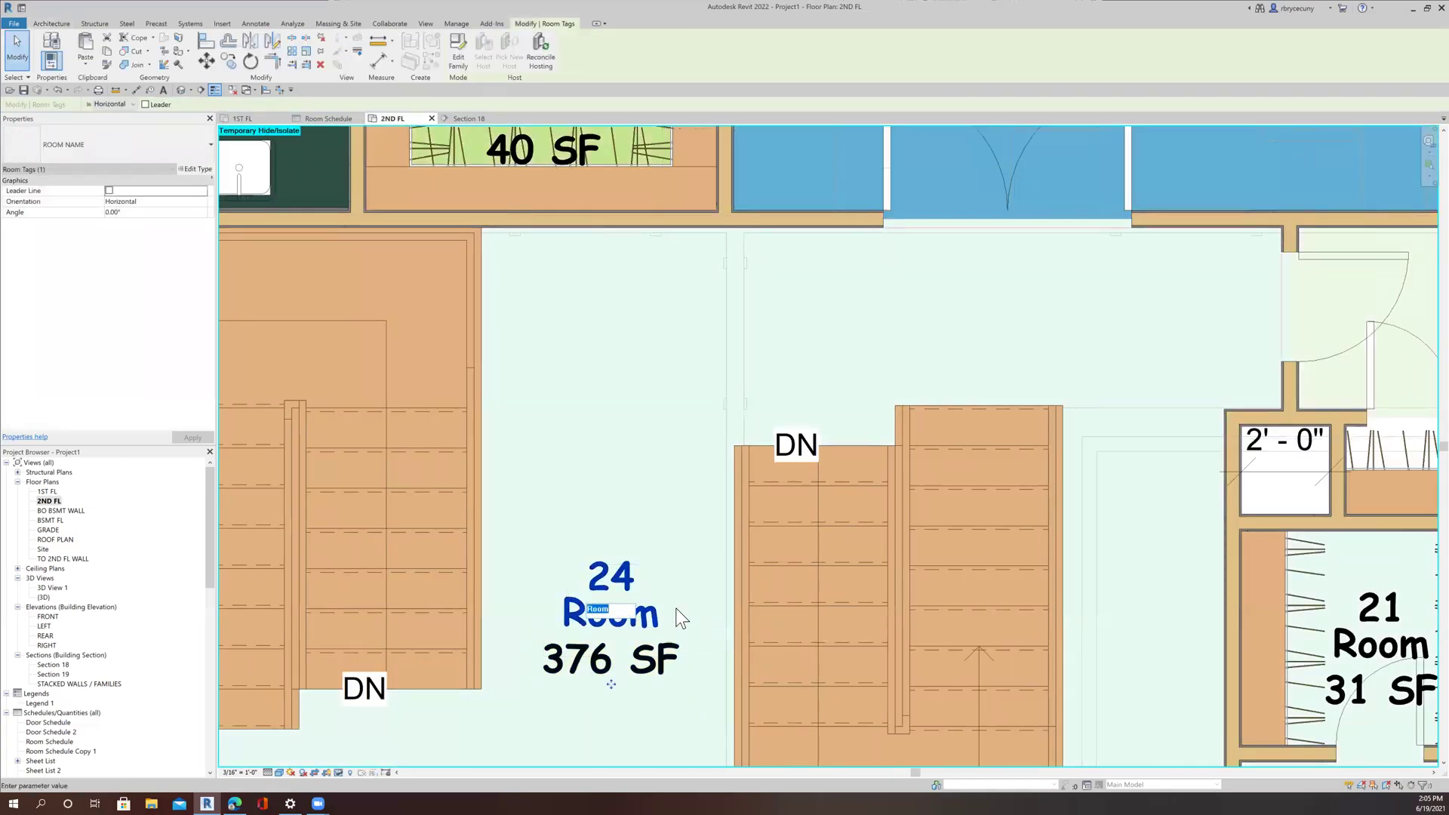
text(UPPER HALL)
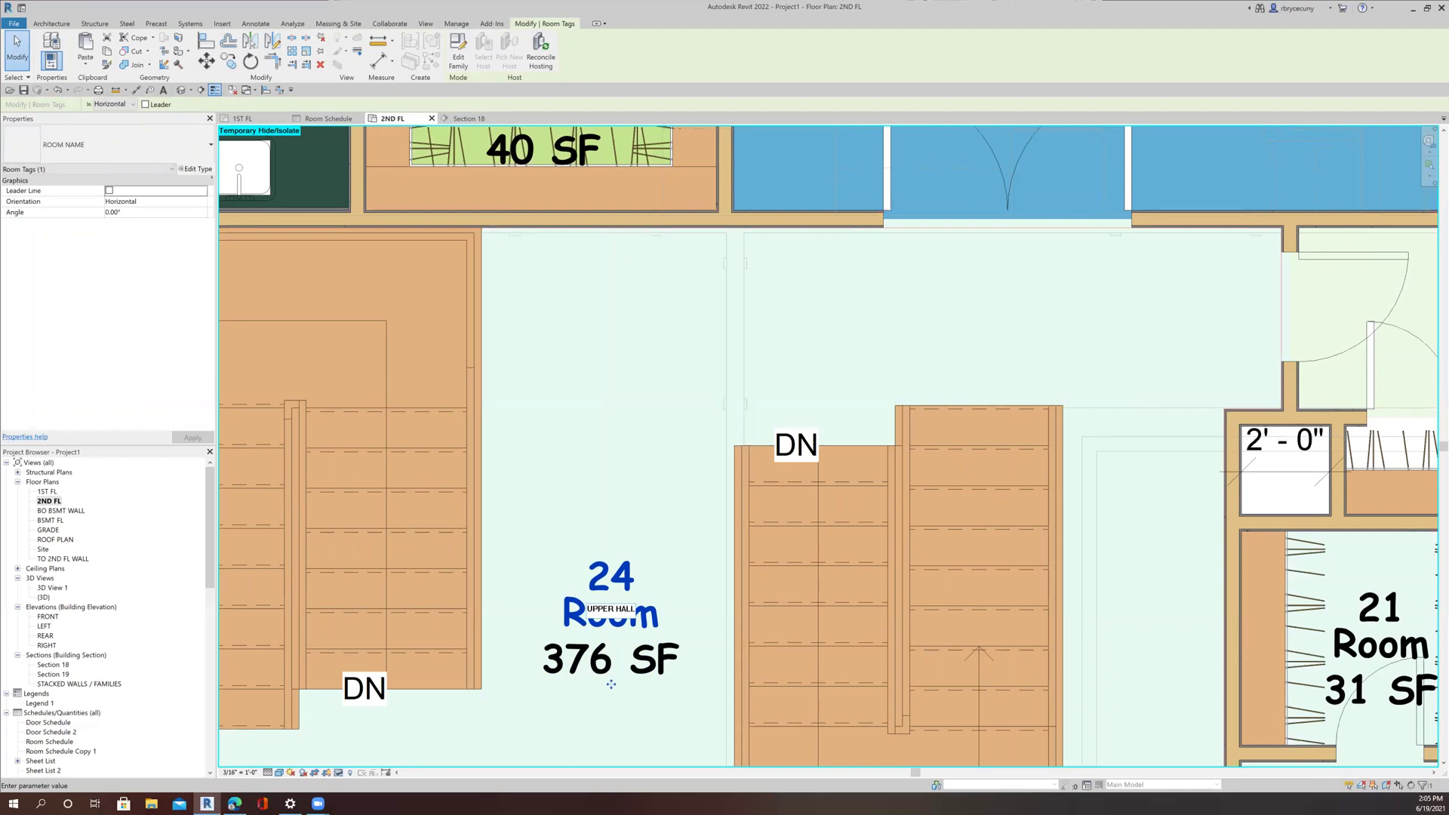
key(Return)
scroll(654, 580, down, 5)
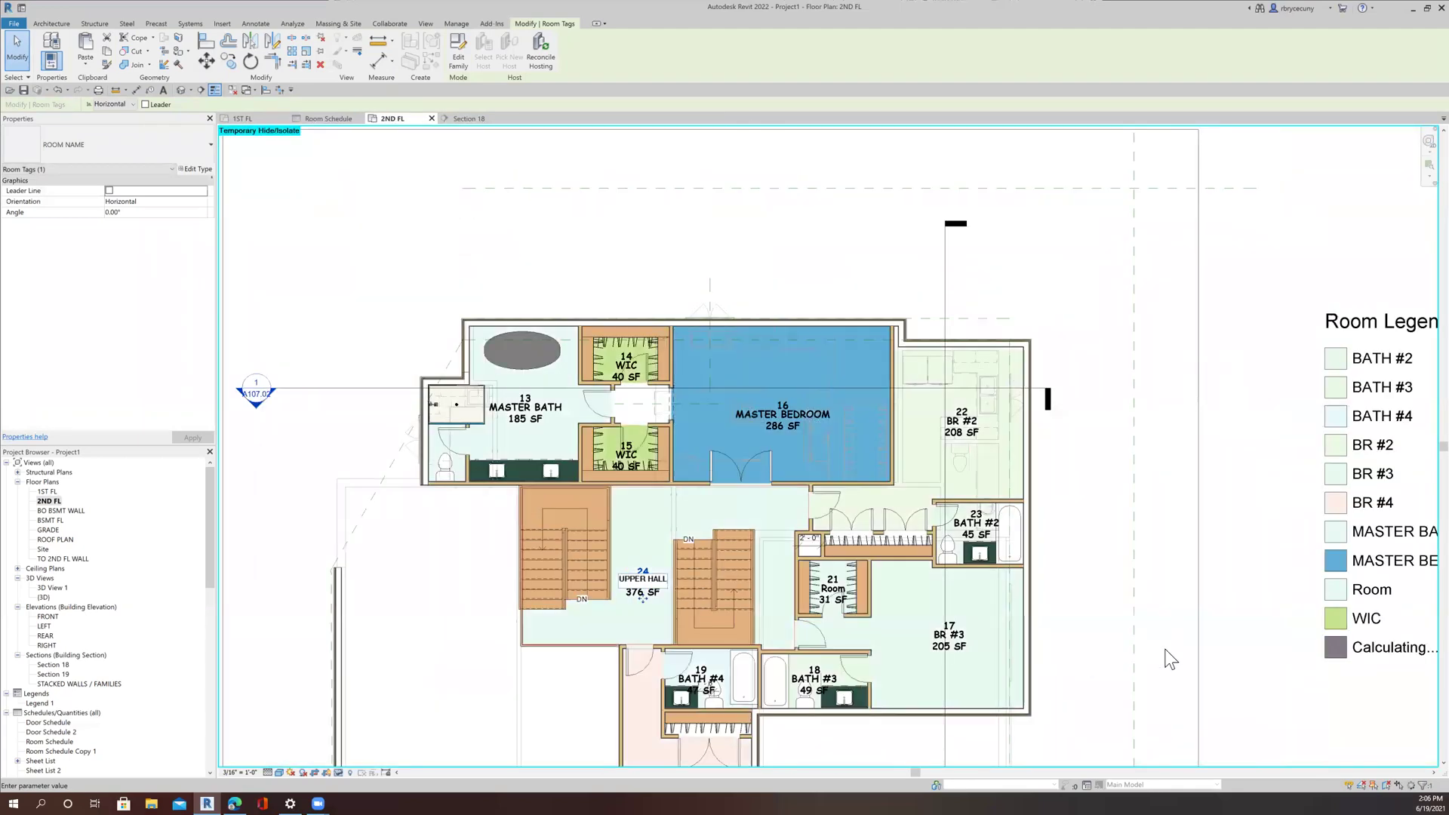
middle_drag(1138, 659, 987, 618)
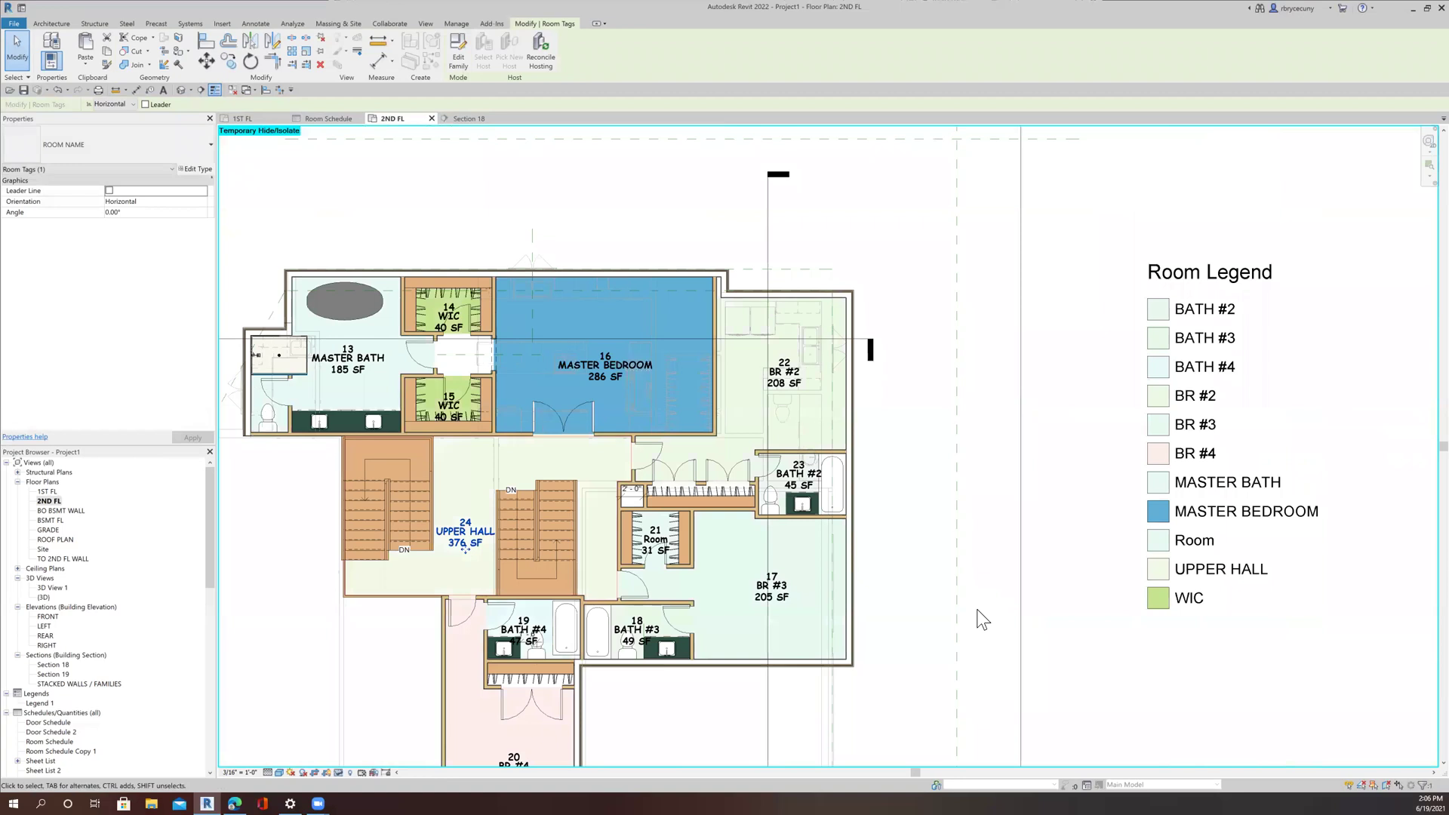
Set the second-floor plan's underlay base level to None.
scroll(979, 616, down, 2)
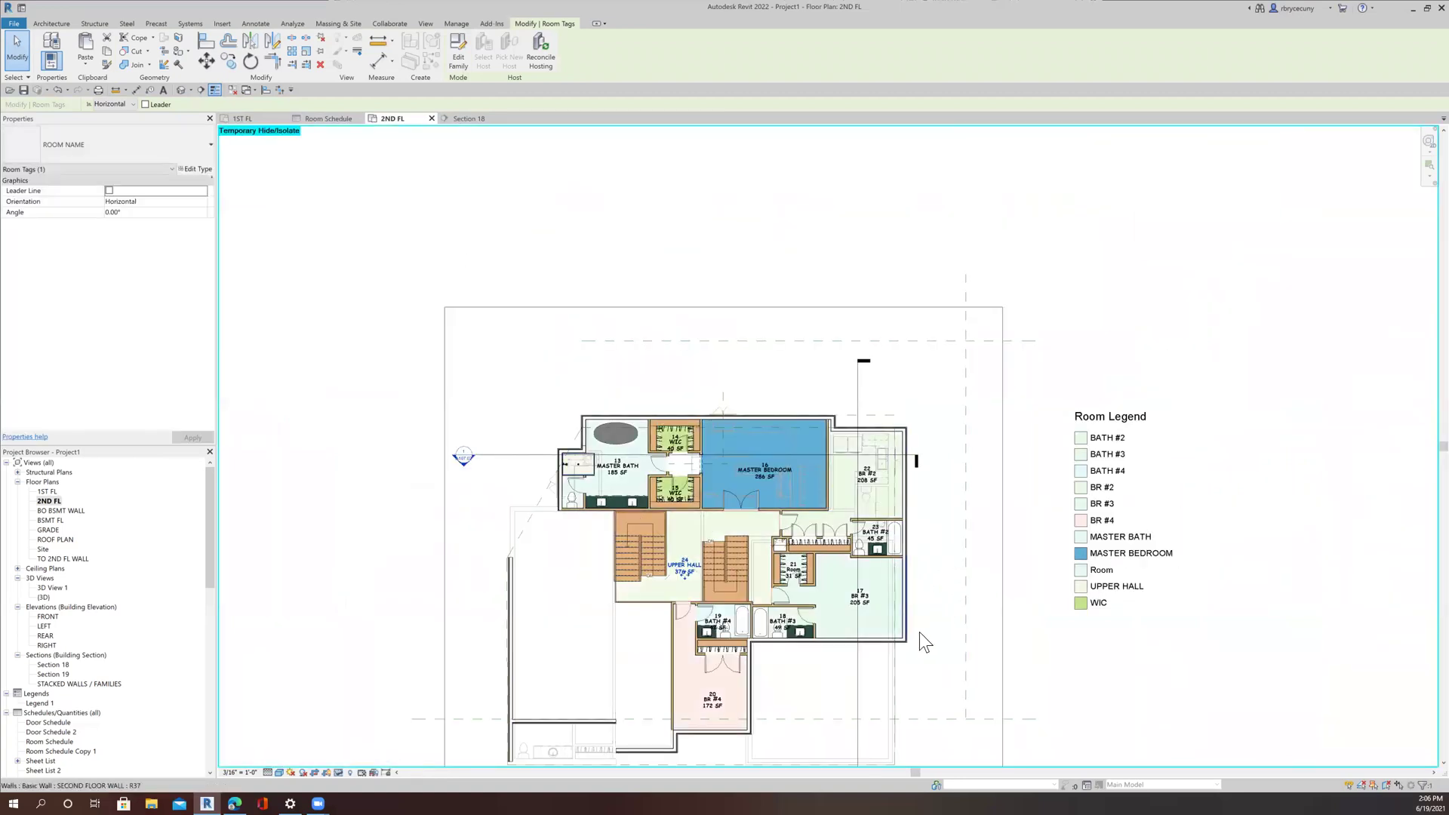
middle_drag(938, 655, 888, 610)
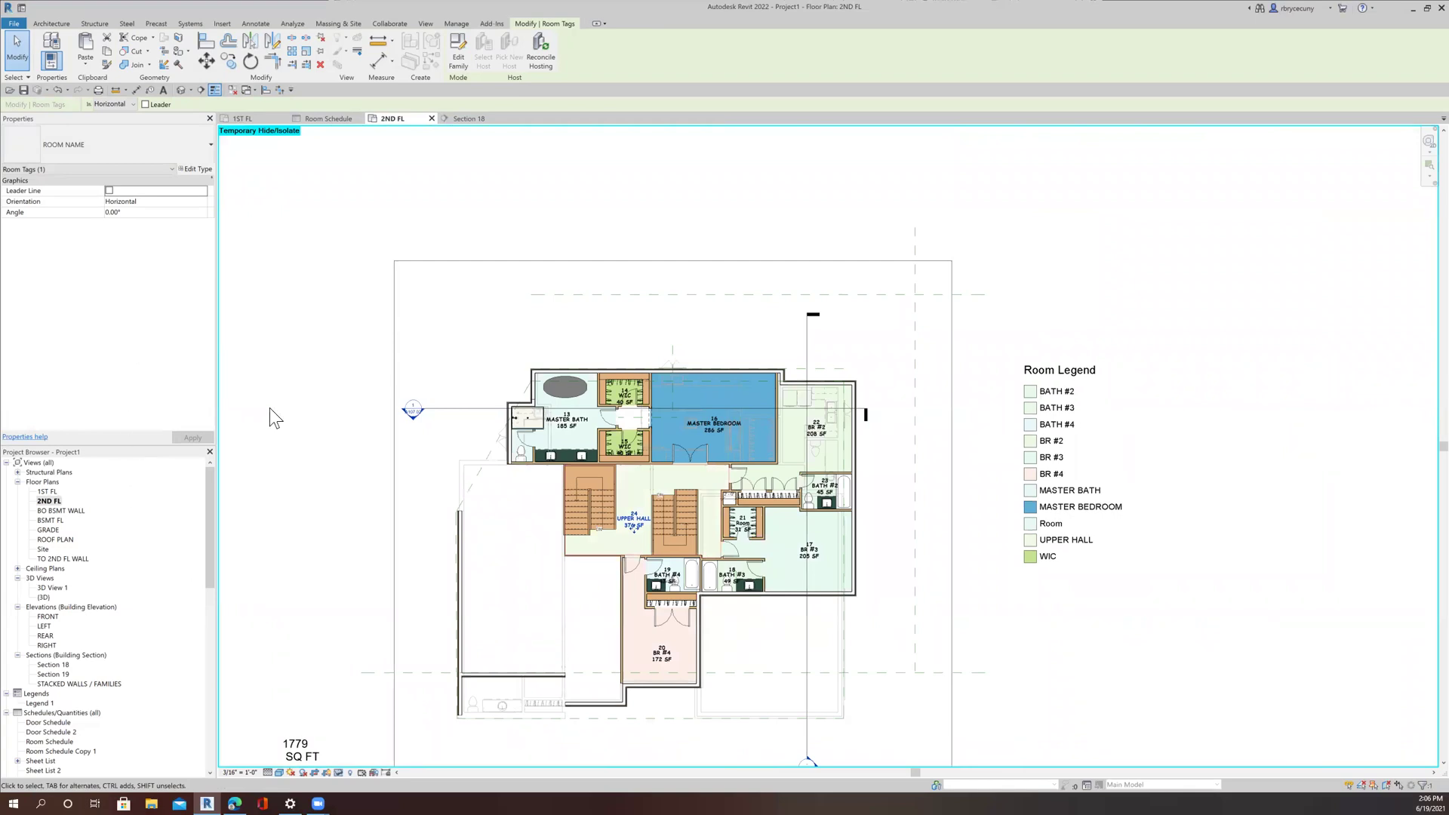
click(347, 457)
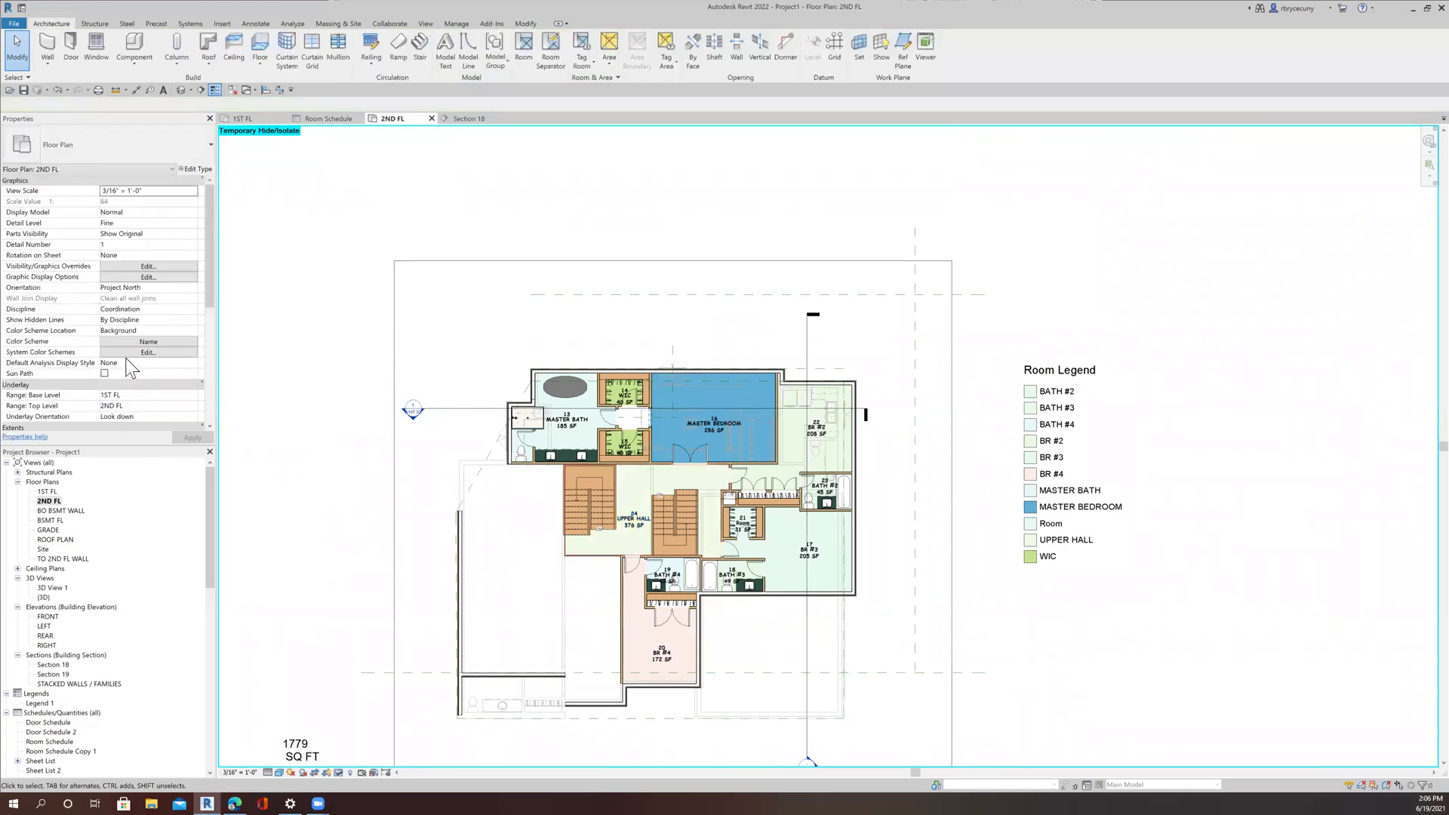
click(186, 398)
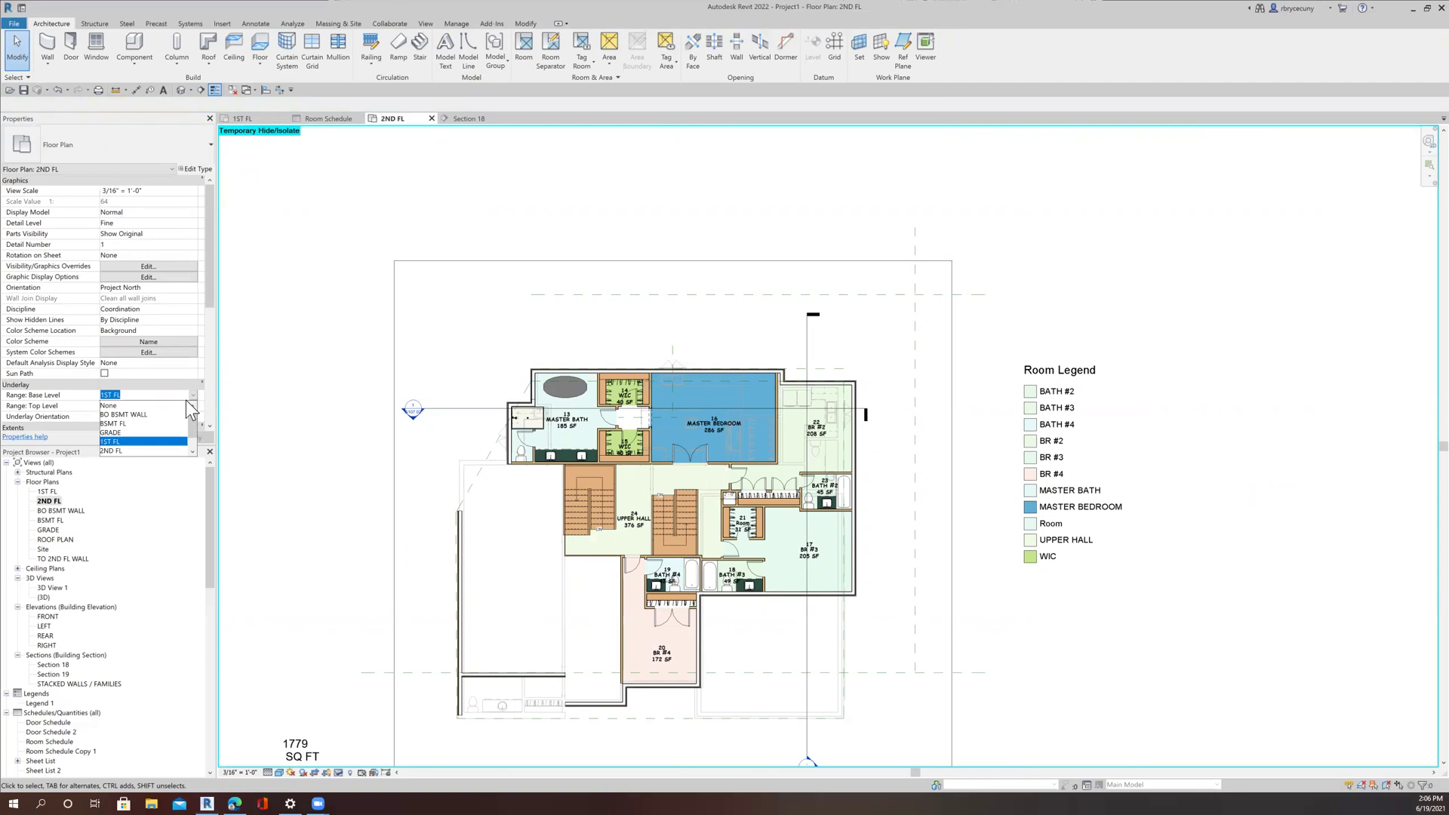
click(121, 405)
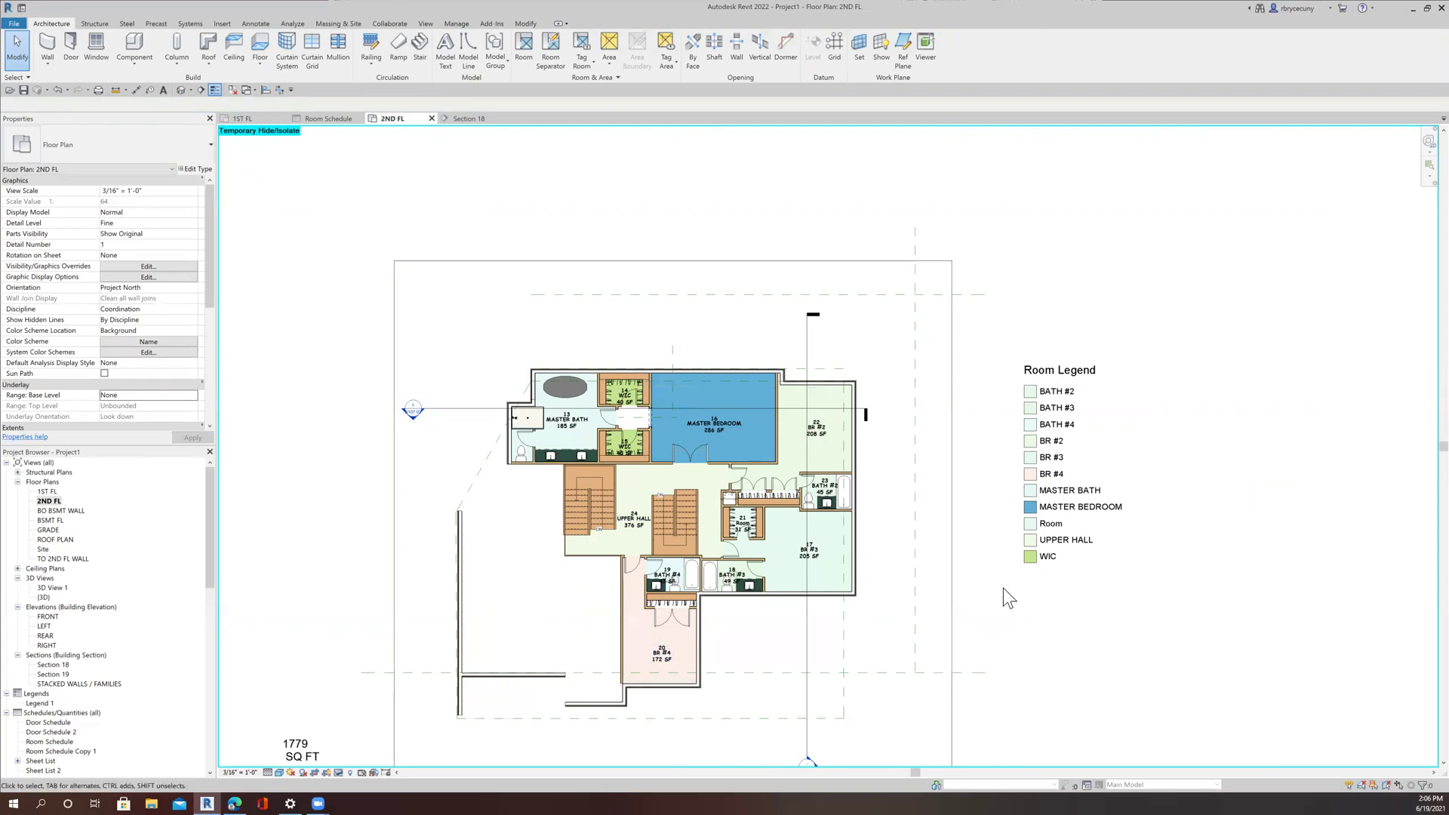
Rename room 21, the closet beside BR #3, as WIC.
scroll(1003, 589, up, 3)
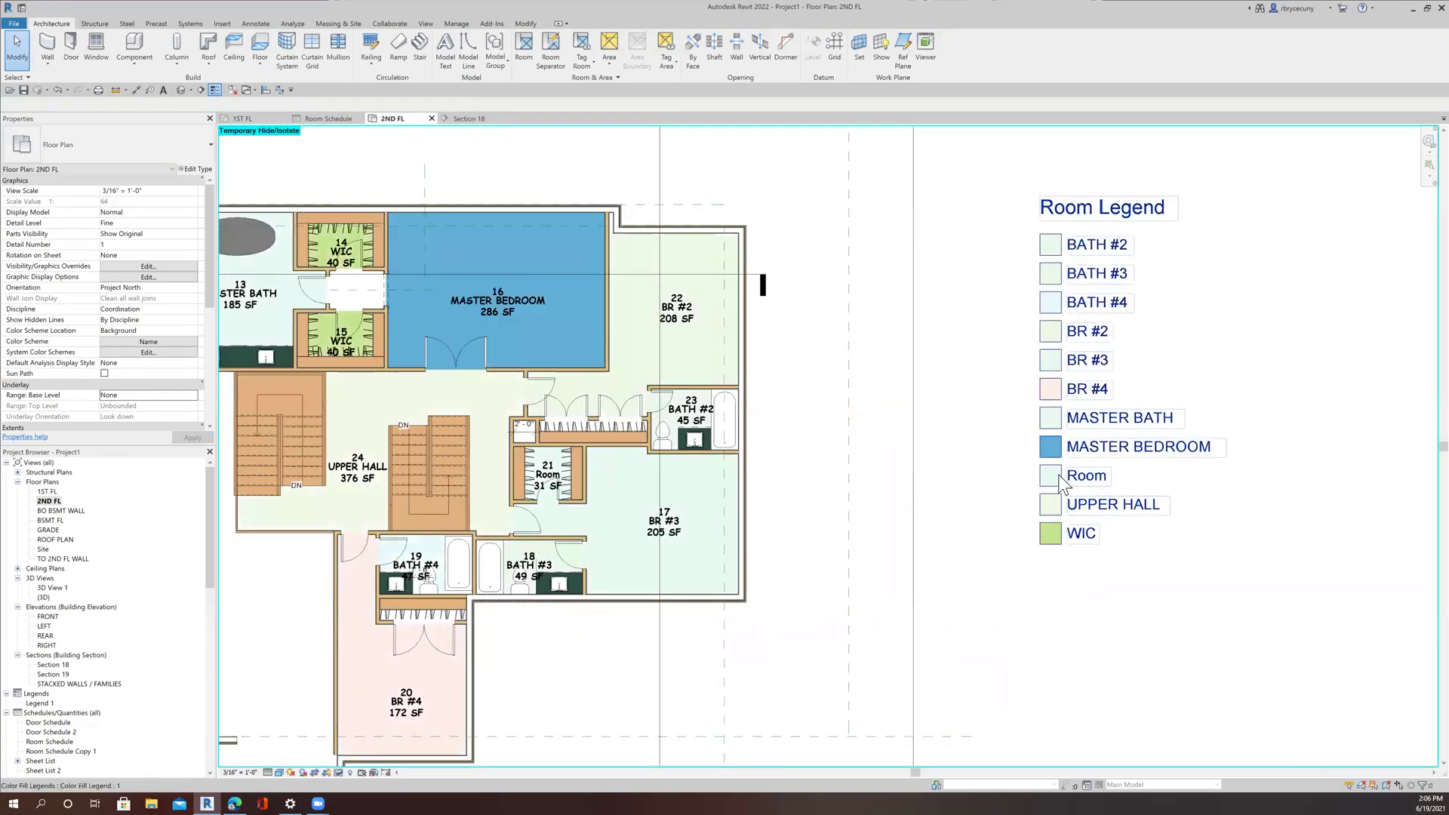
scroll(555, 478, up, 5)
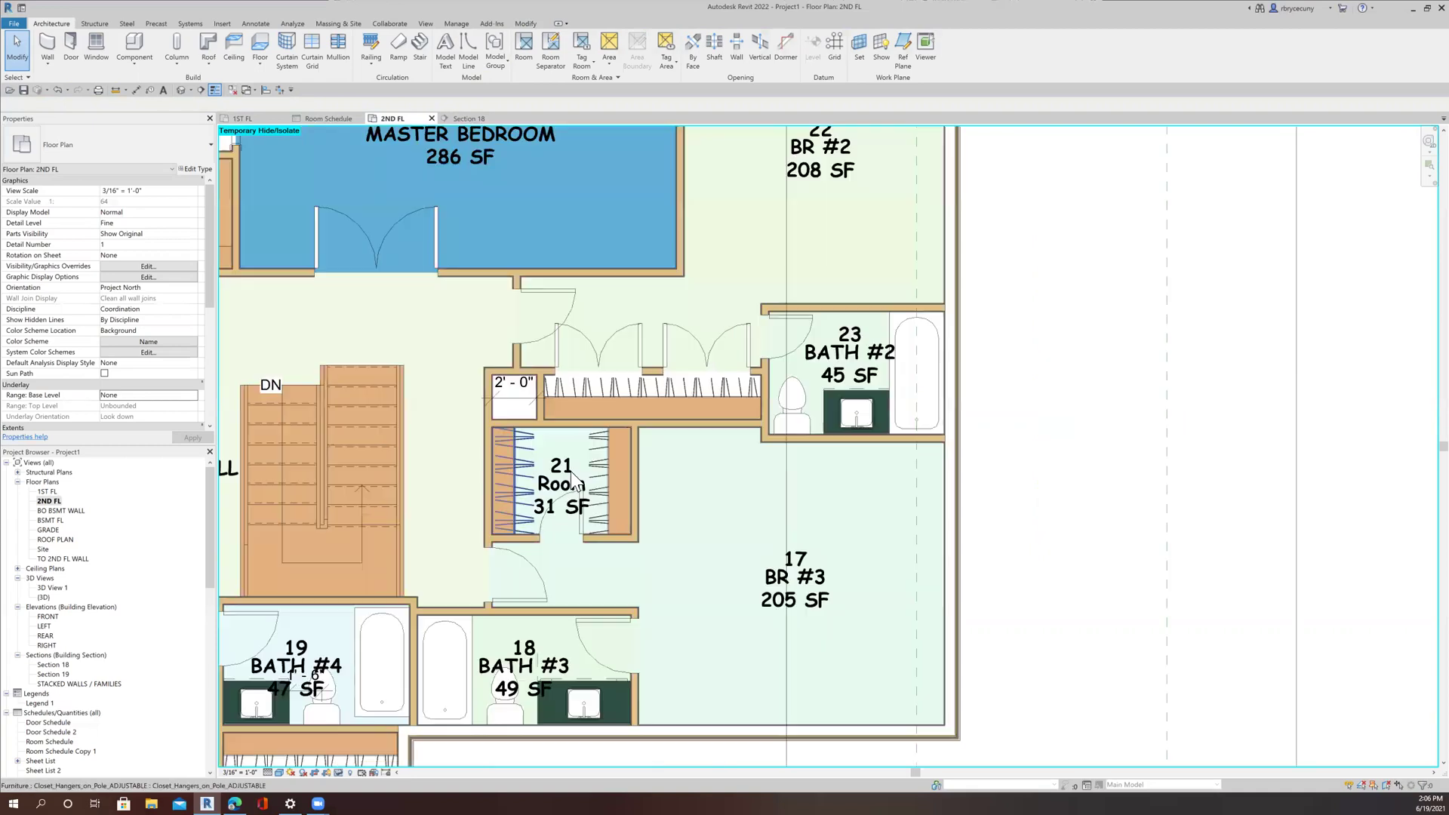
double_click(554, 492)
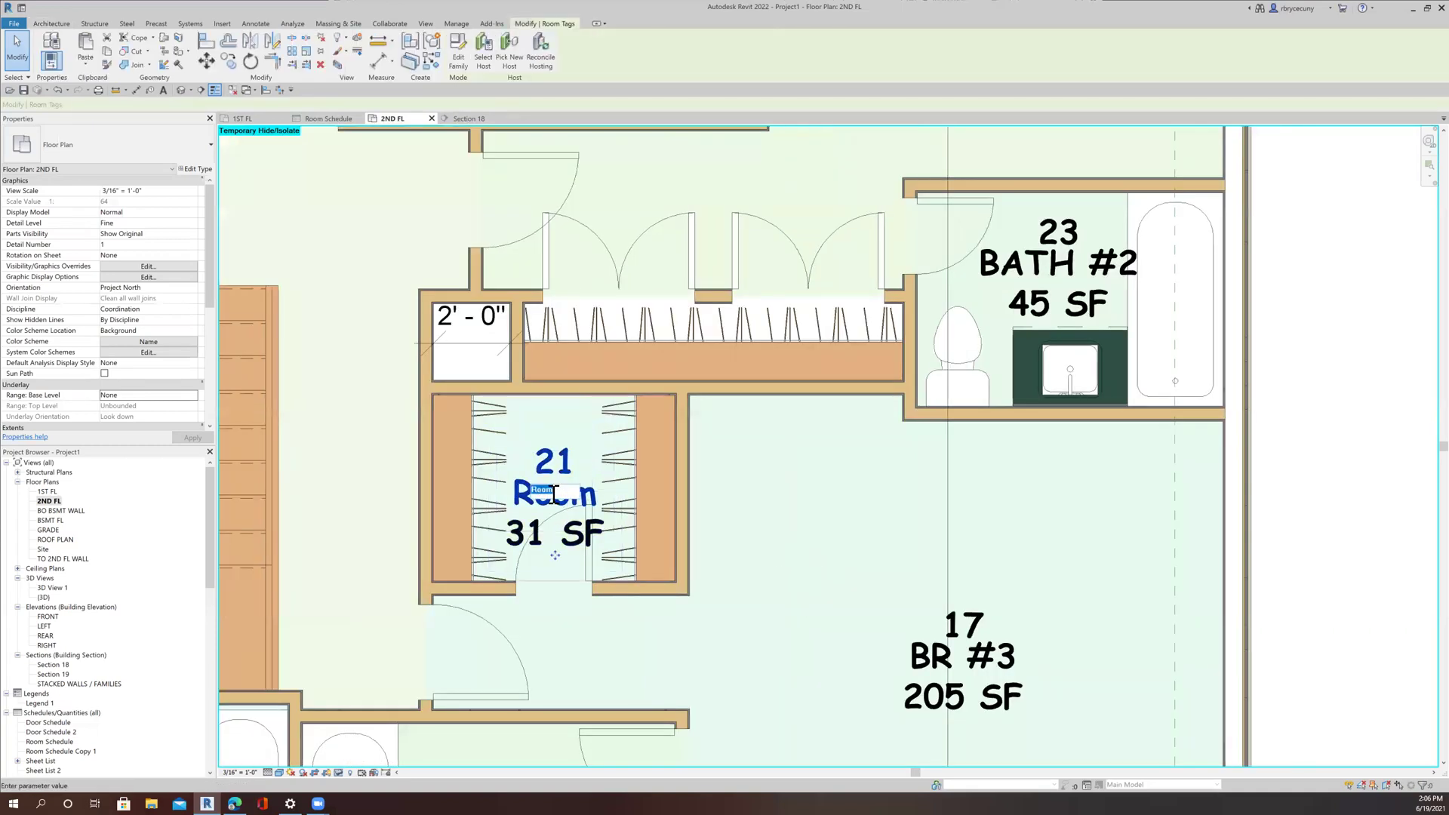
text(WI)
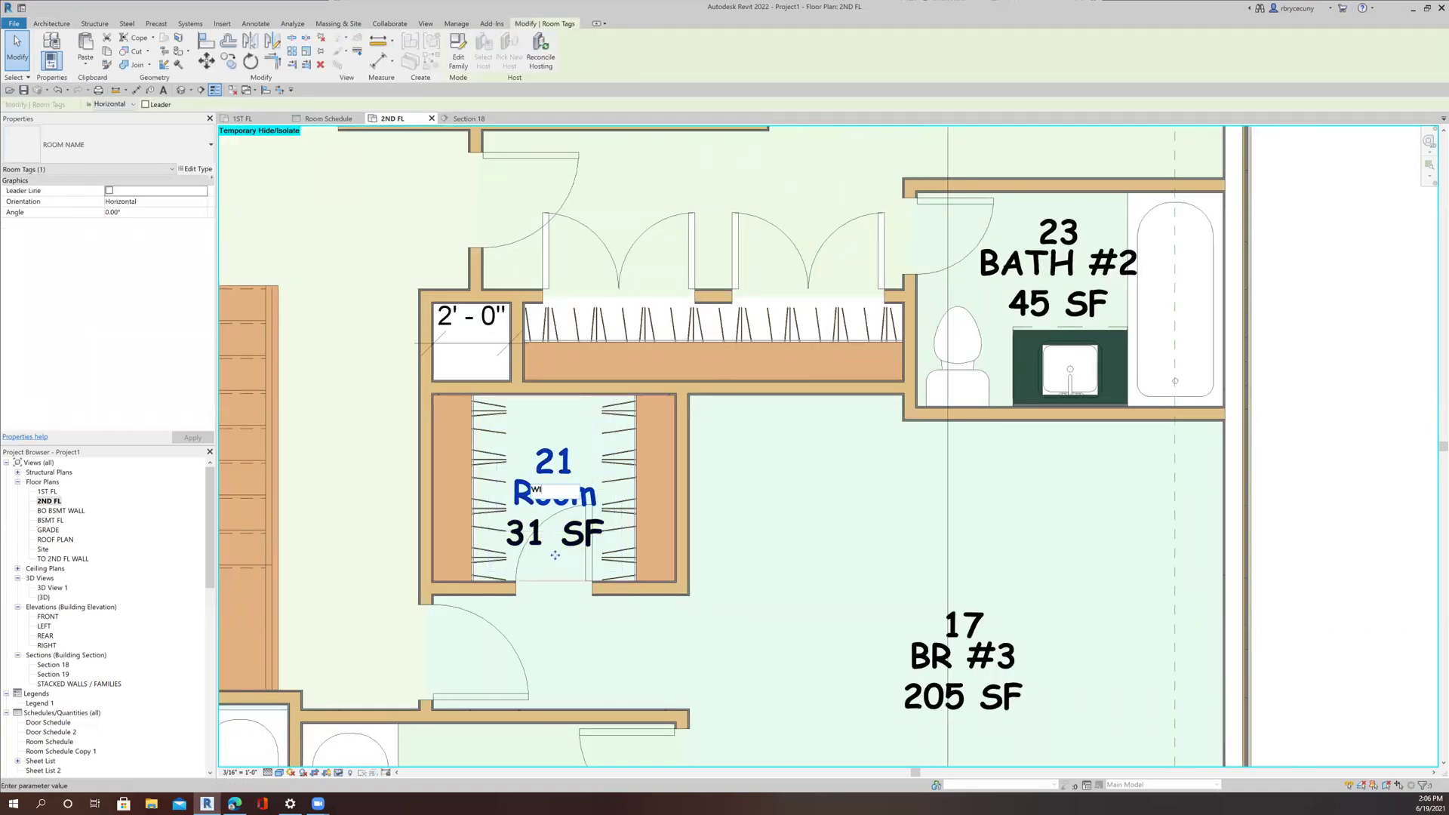
text(C)
scroll(604, 529, down, 3)
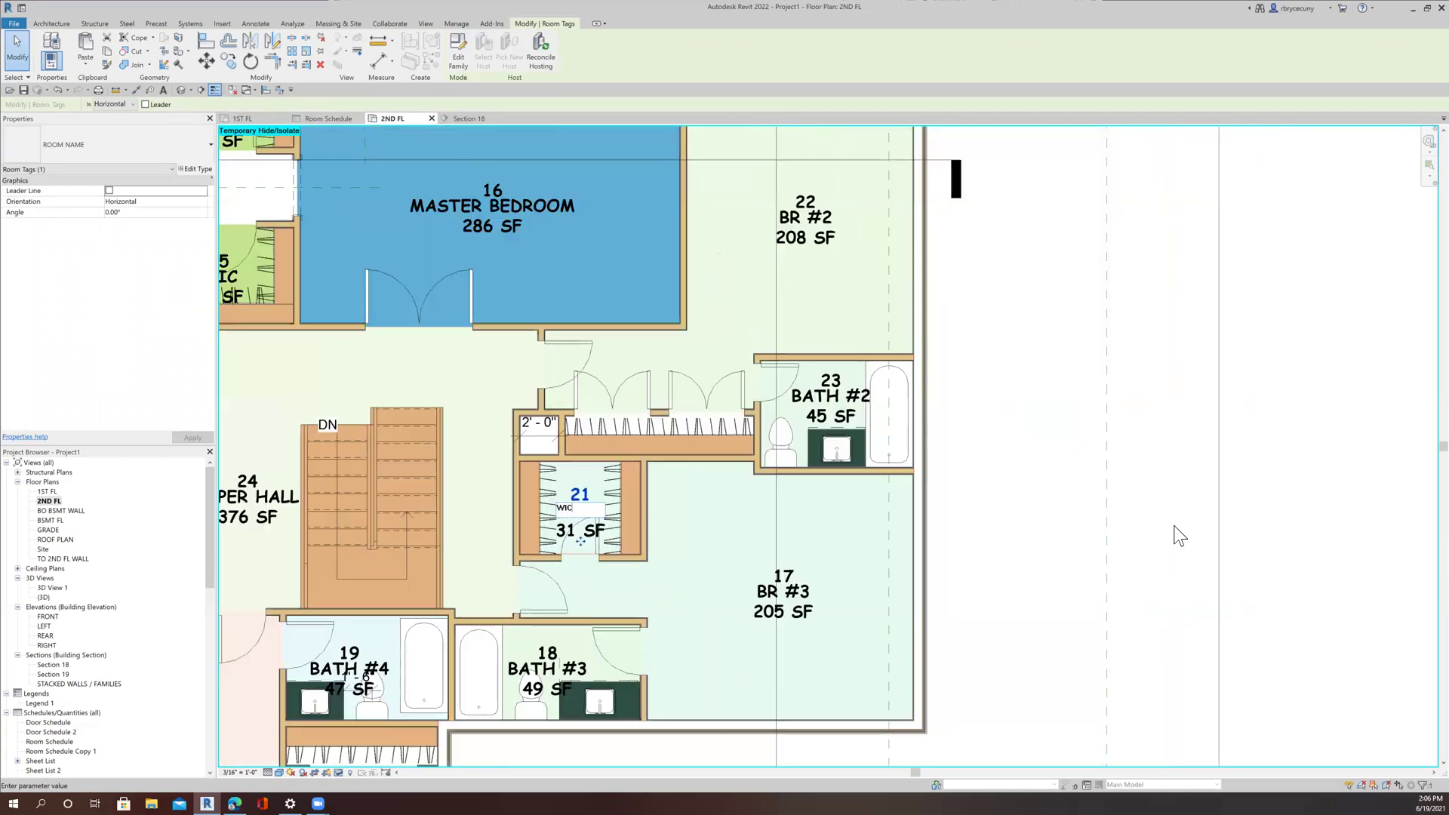
click(1137, 519)
scroll(1062, 545, down, 3)
middle_drag(1003, 553, 987, 545)
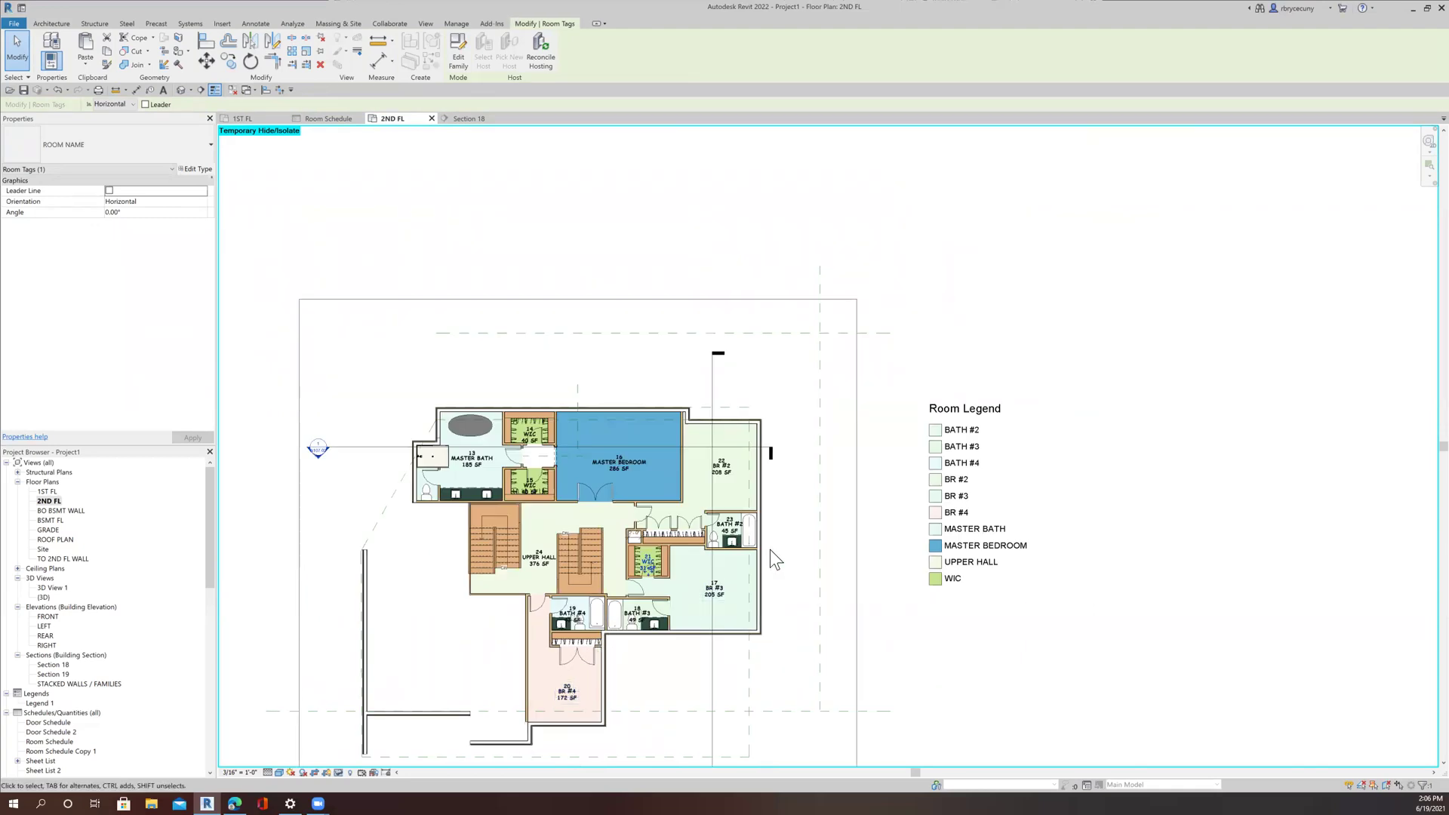
scroll(770, 549, down, 3)
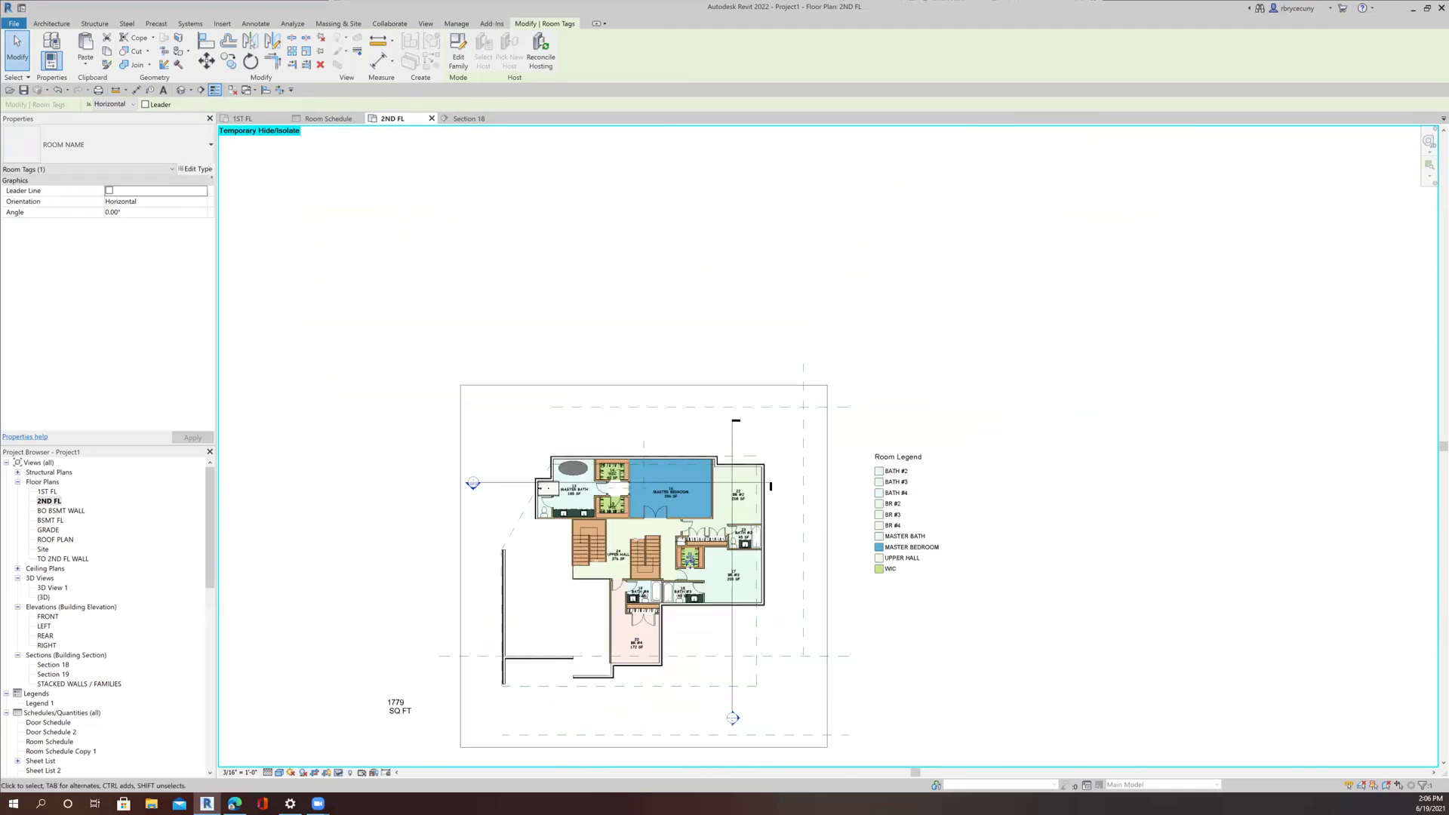